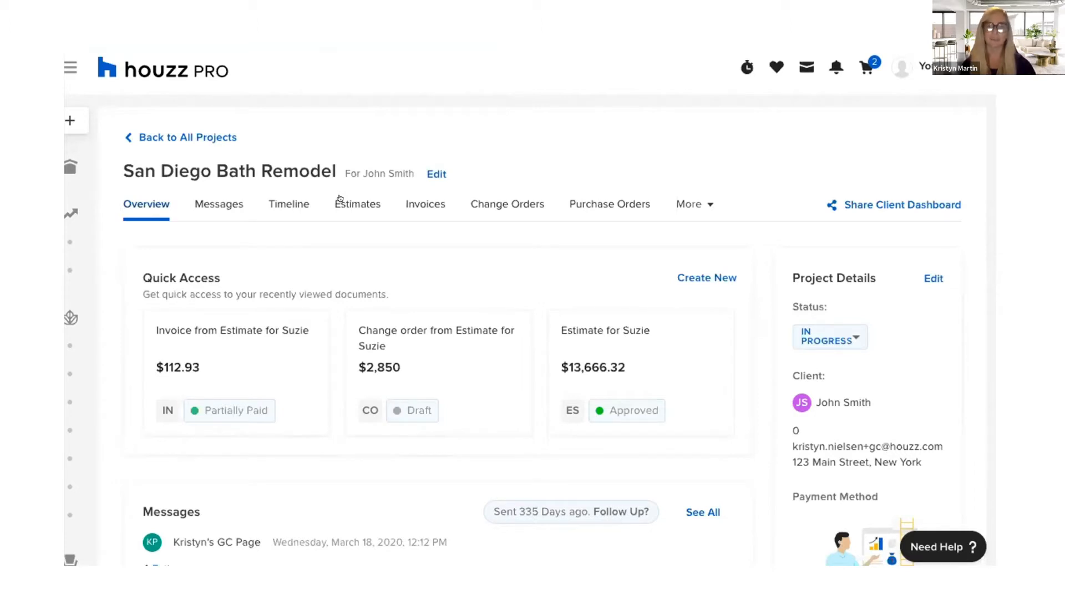
# Open the San Diego Bath Remodel project's estimates and review the total estimated cost breakdown and the estimate list
pyautogui.click(348, 216)
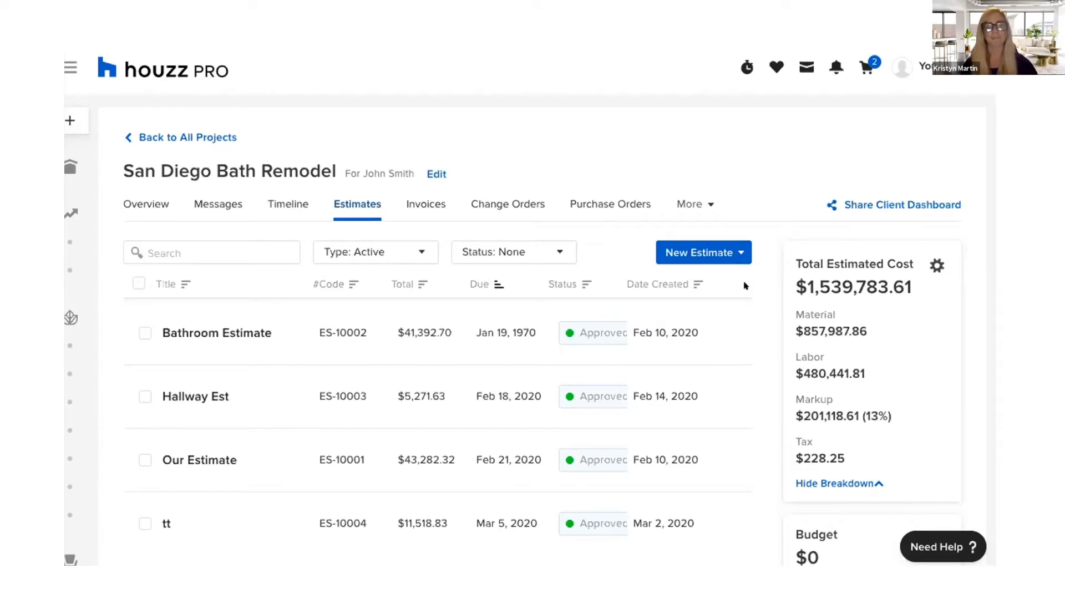
pyautogui.moveTo(862, 464); pyautogui.dragTo(793, 258)
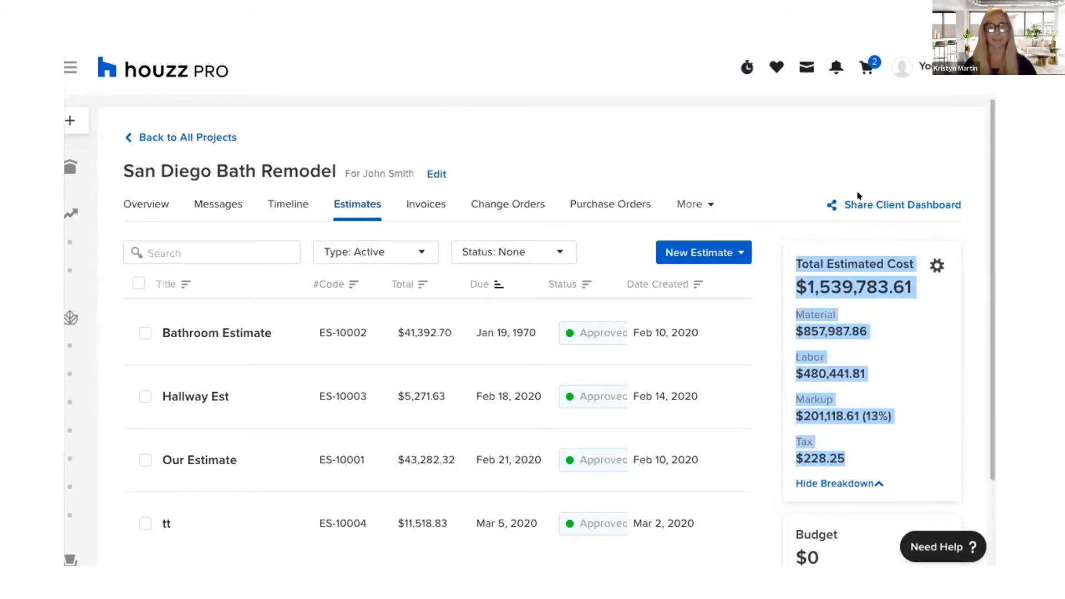
pyautogui.click(796, 238)
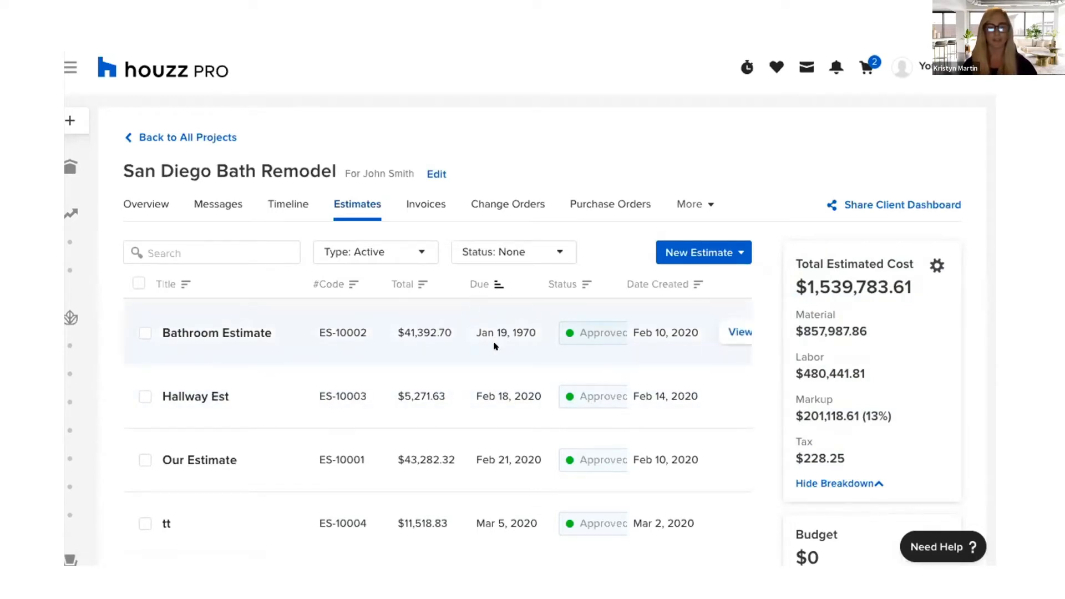
pyautogui.hscroll(2, 631, 360)
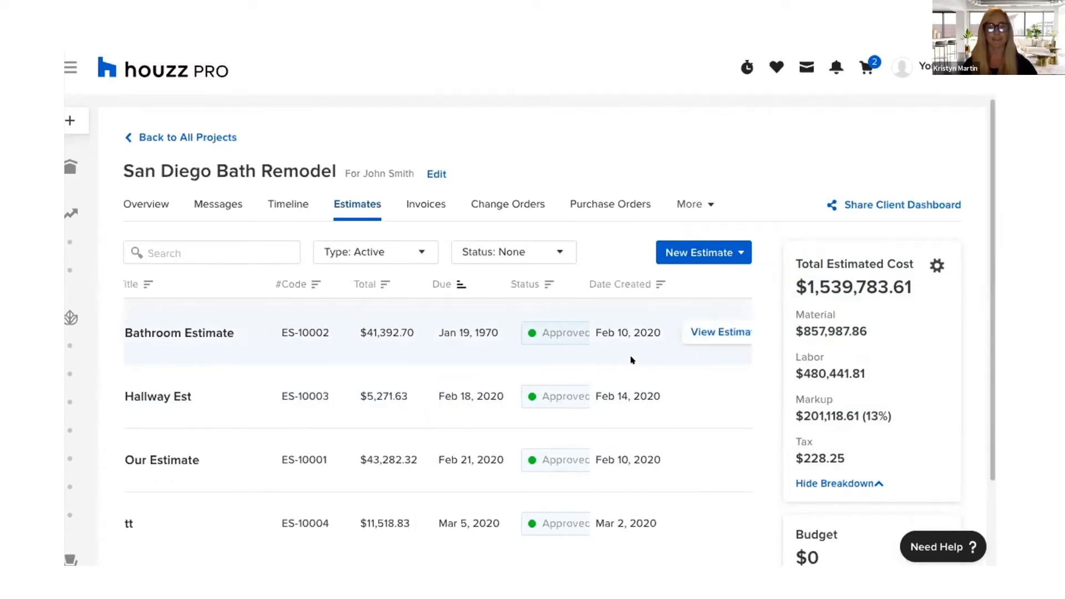
pyautogui.hscroll(-2, 534, 337)
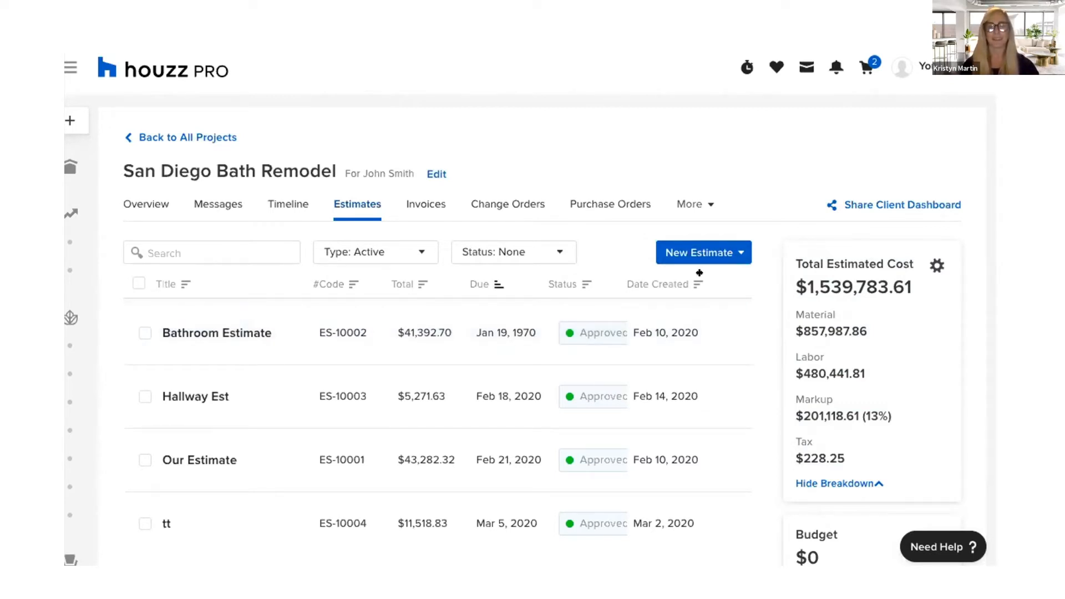
# Create a new estimate for the project from the Bathroom template
pyautogui.click(723, 252)
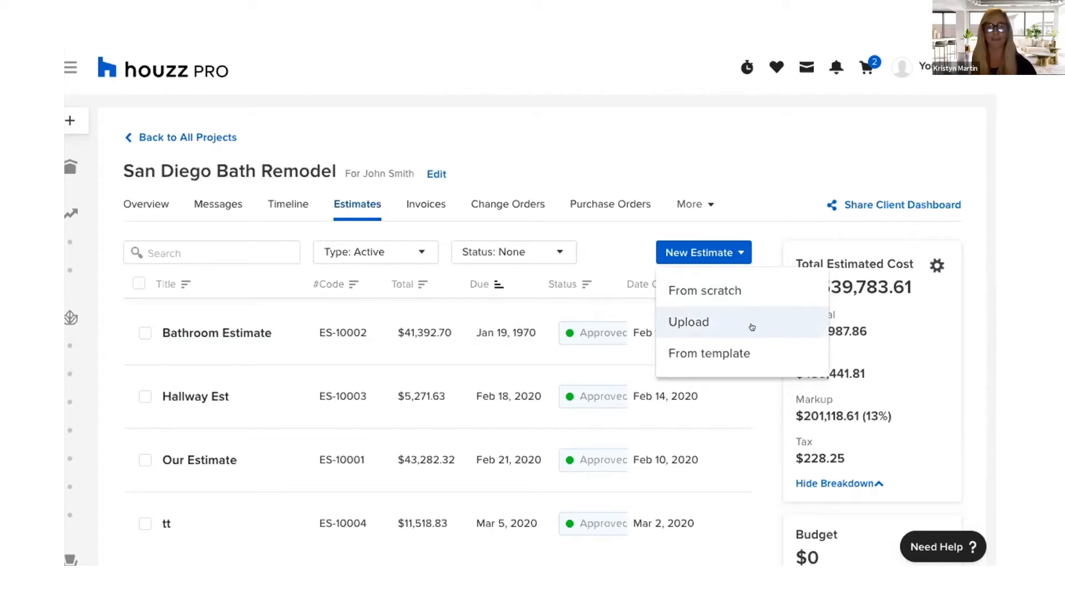
pyautogui.click(771, 350)
pyautogui.click(621, 309)
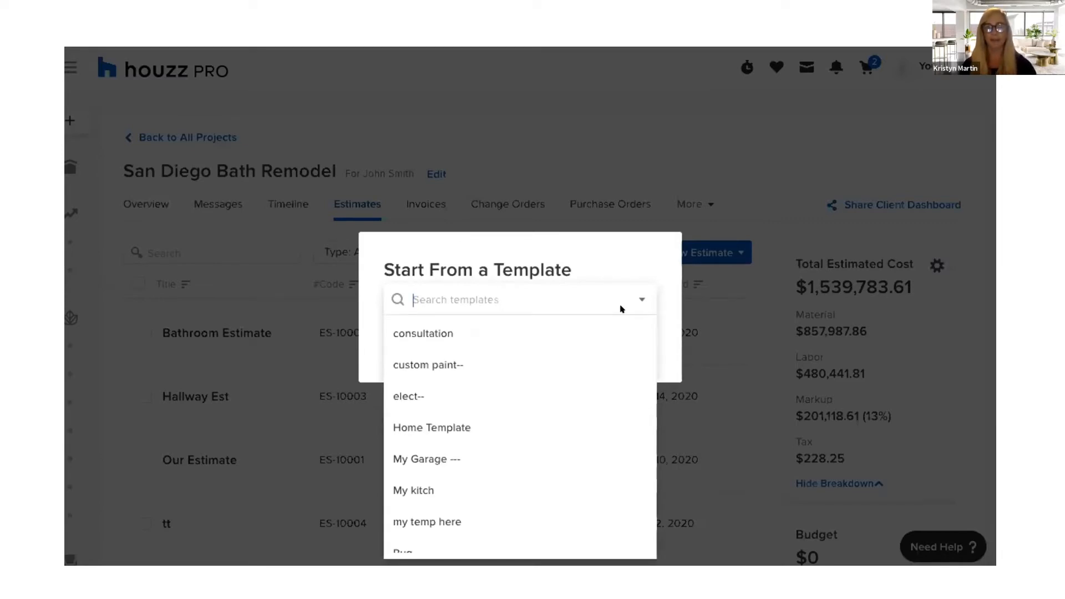
pyautogui.scroll(-2, 551, 402)
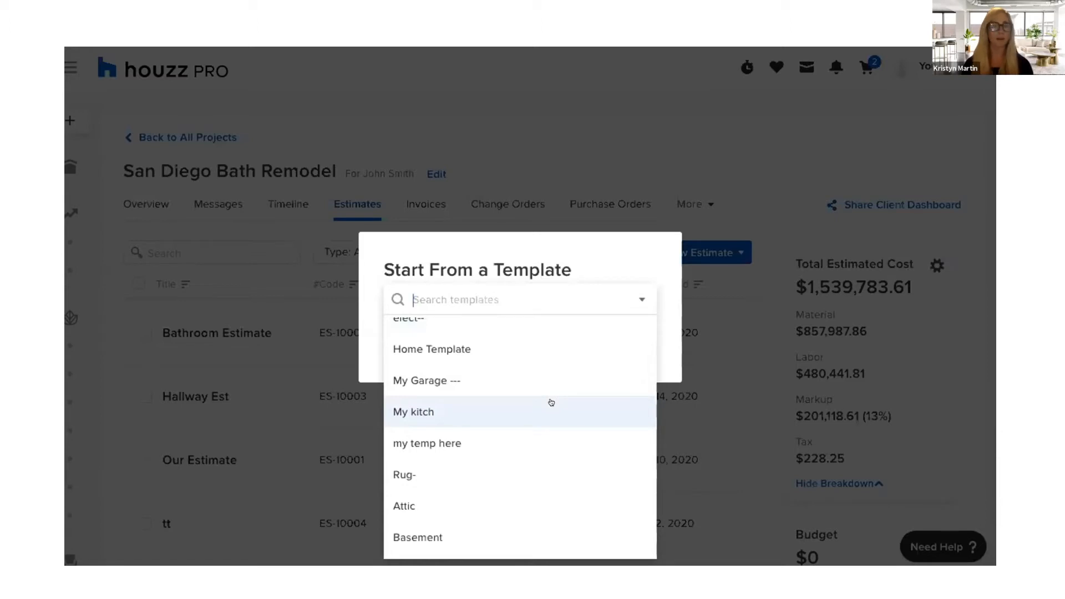
pyautogui.scroll(-5, 551, 402)
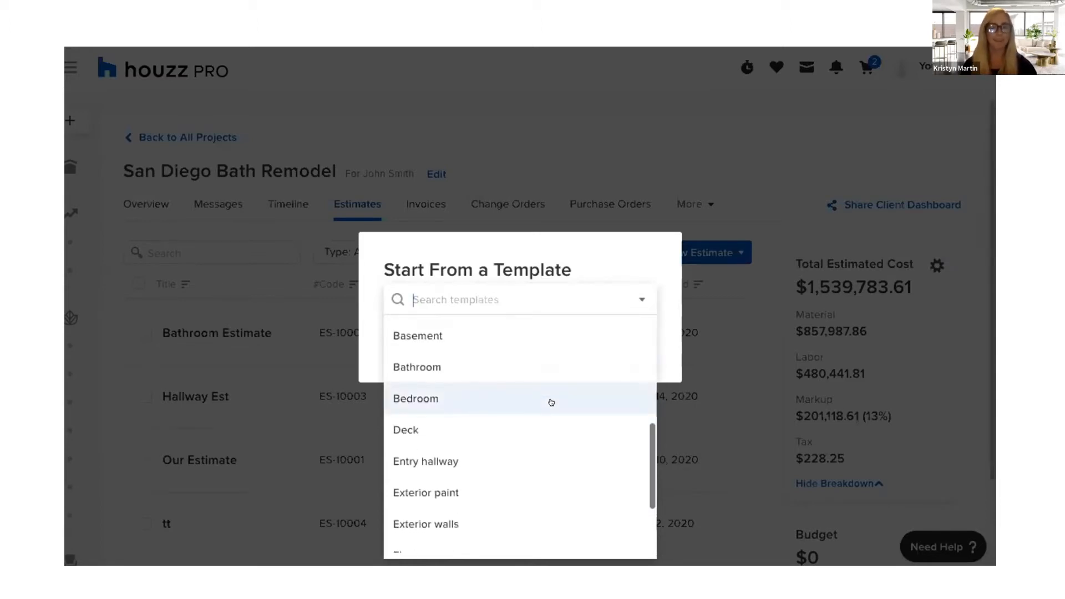
pyautogui.scroll(2, 552, 402)
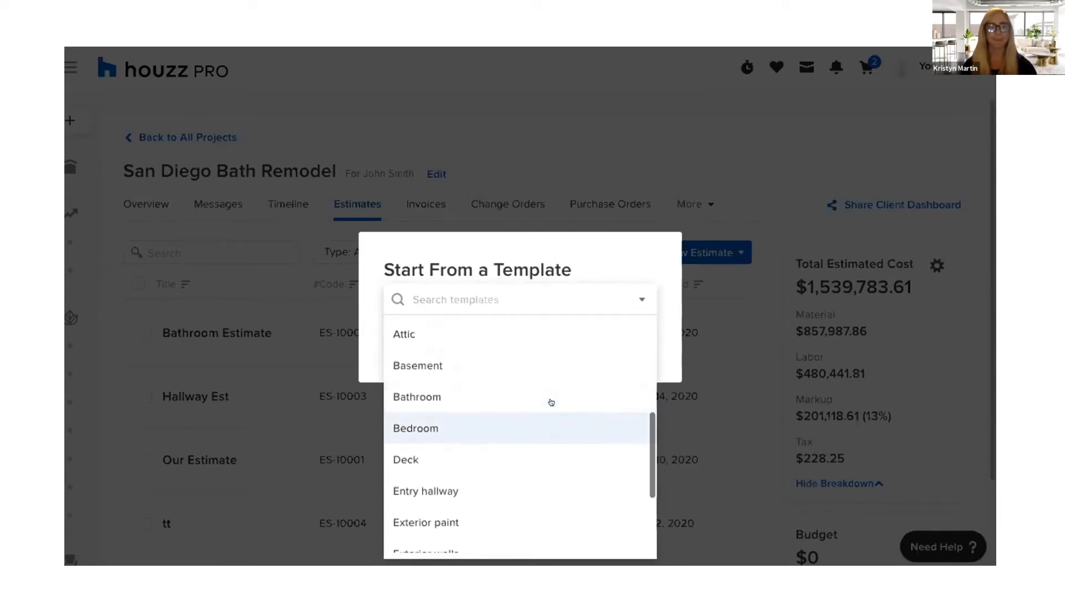
pyautogui.scroll(5, 552, 402)
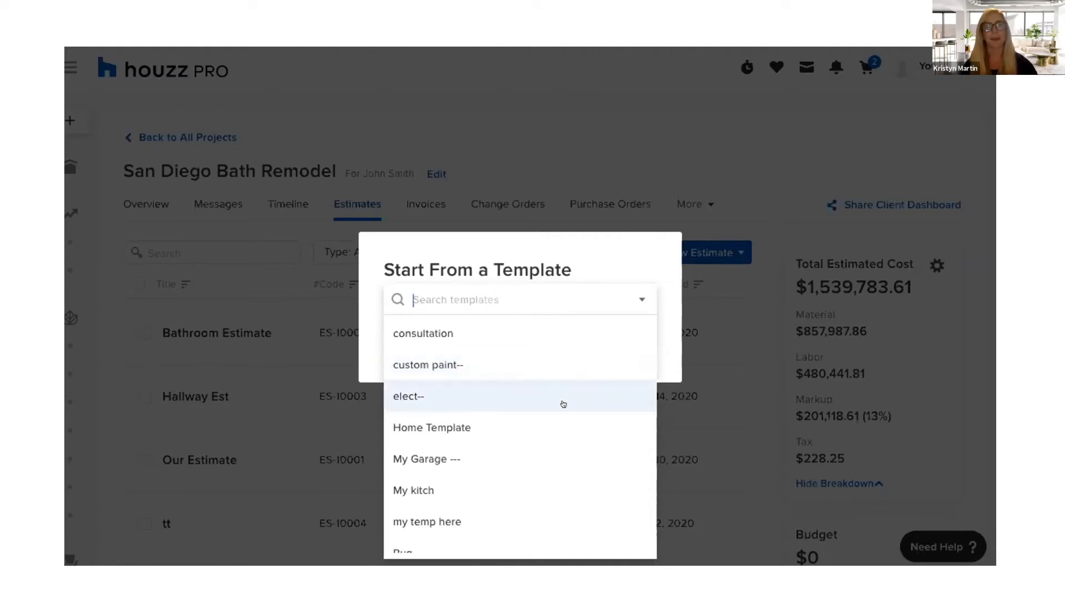
pyautogui.scroll(-3, 531, 363)
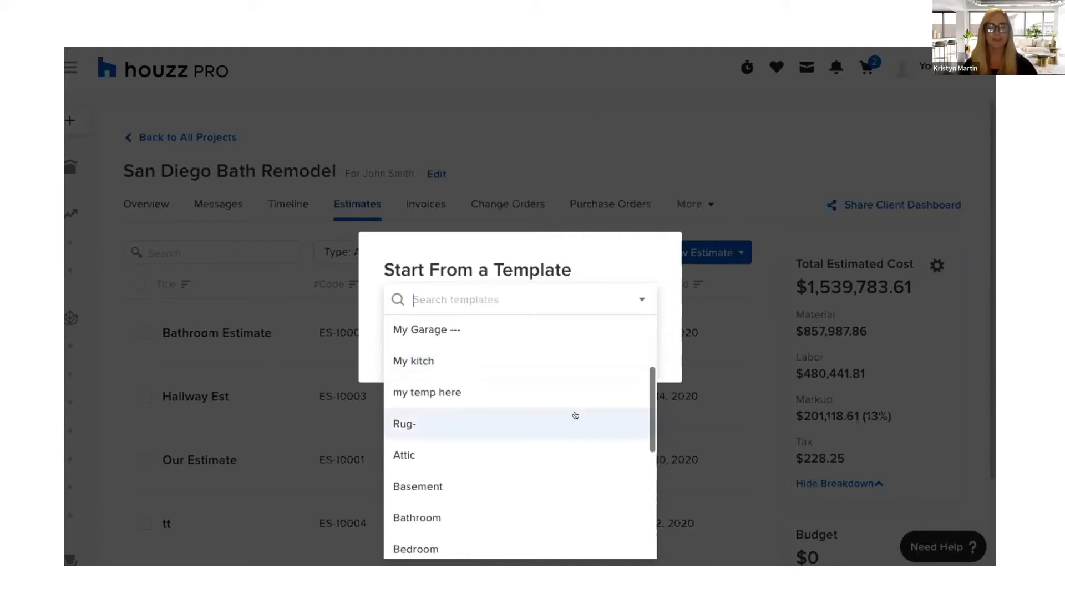
pyautogui.scroll(-2, 575, 415)
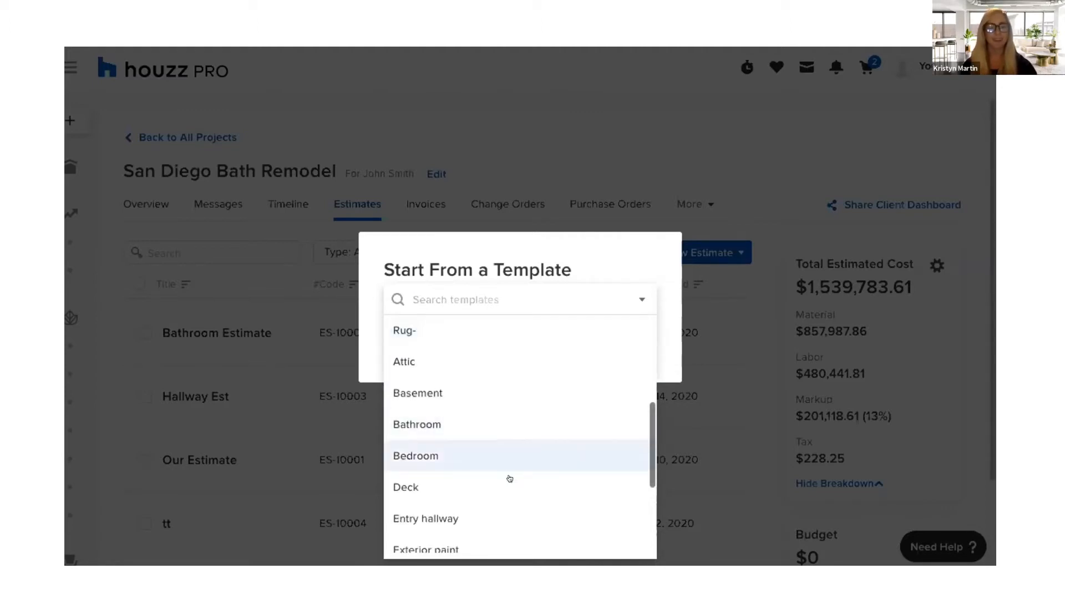
pyautogui.click(473, 413)
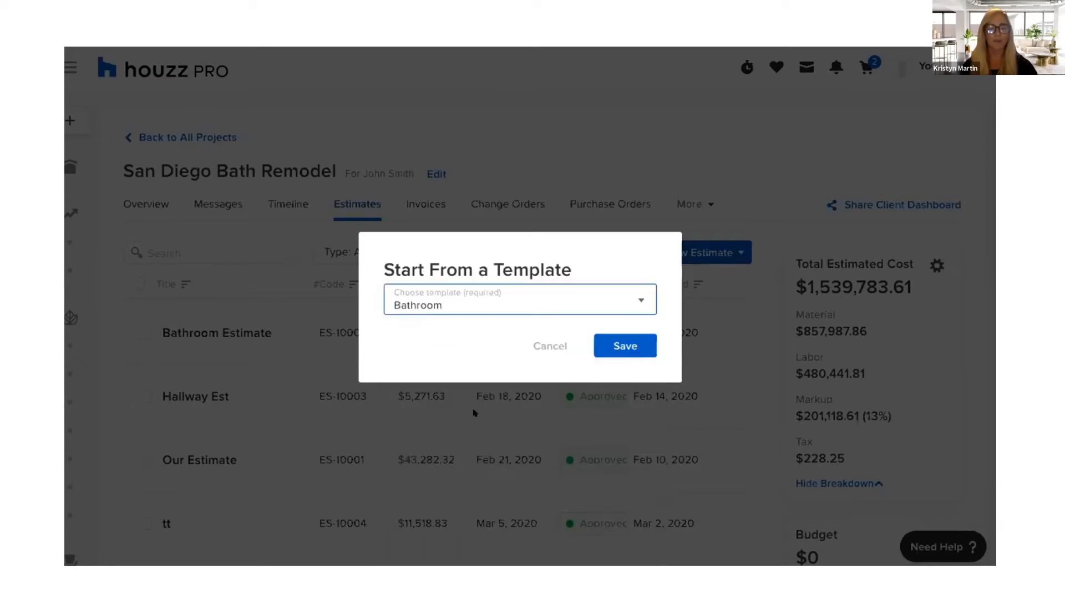
pyautogui.click(608, 345)
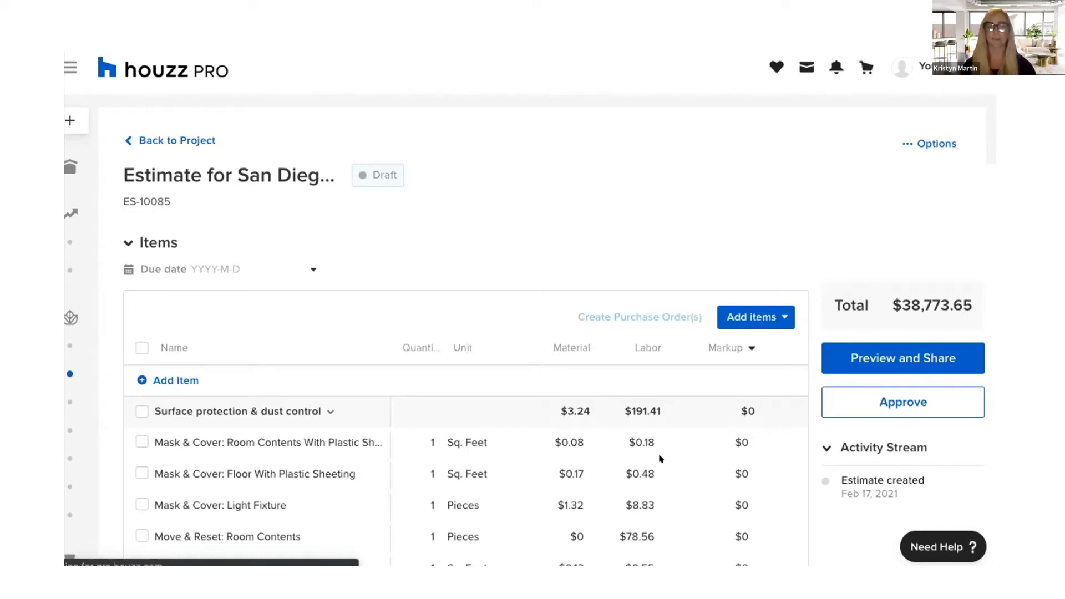
# Look over the template's line items and rename the estimate as "New Estim"
pyautogui.scroll(-1, 661, 458)
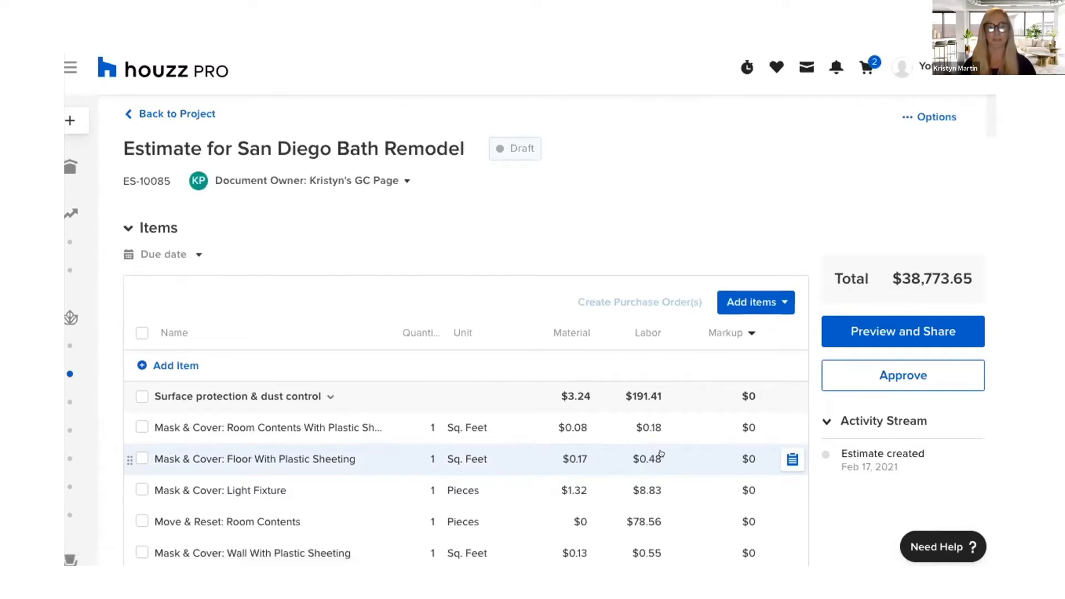
pyautogui.scroll(-4, 660, 453)
pyautogui.scroll(6, 661, 454)
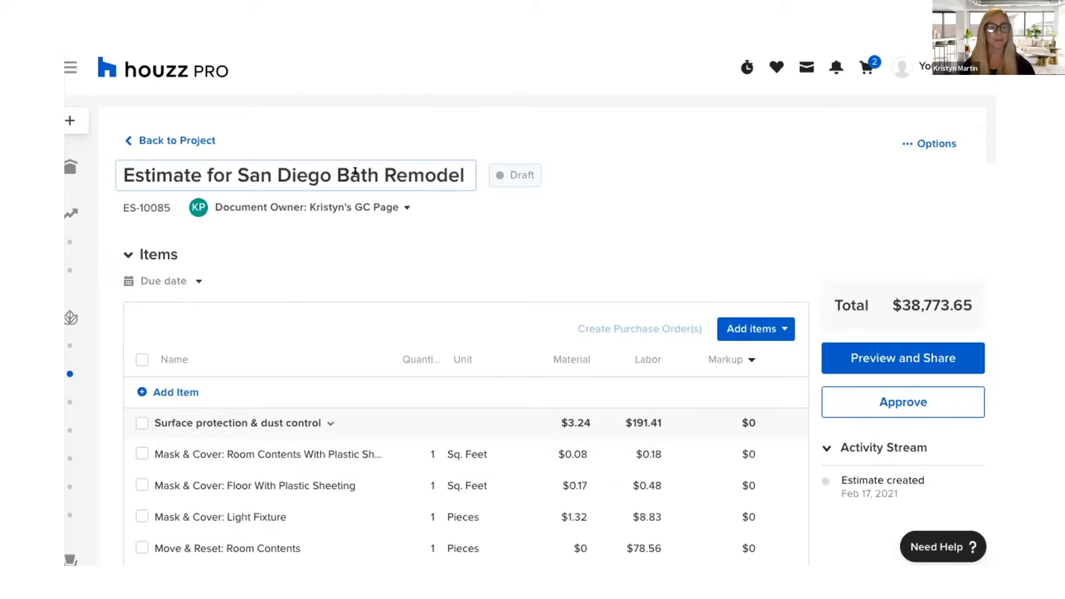
pyautogui.moveTo(271, 172); pyautogui.dragTo(460, 182)
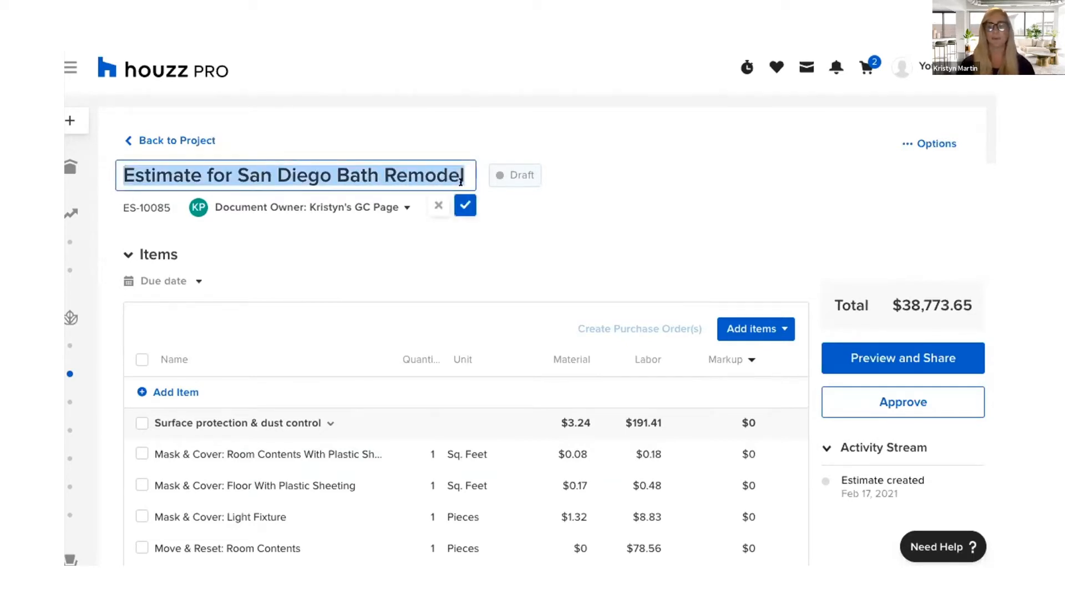
pyautogui.click(471, 174)
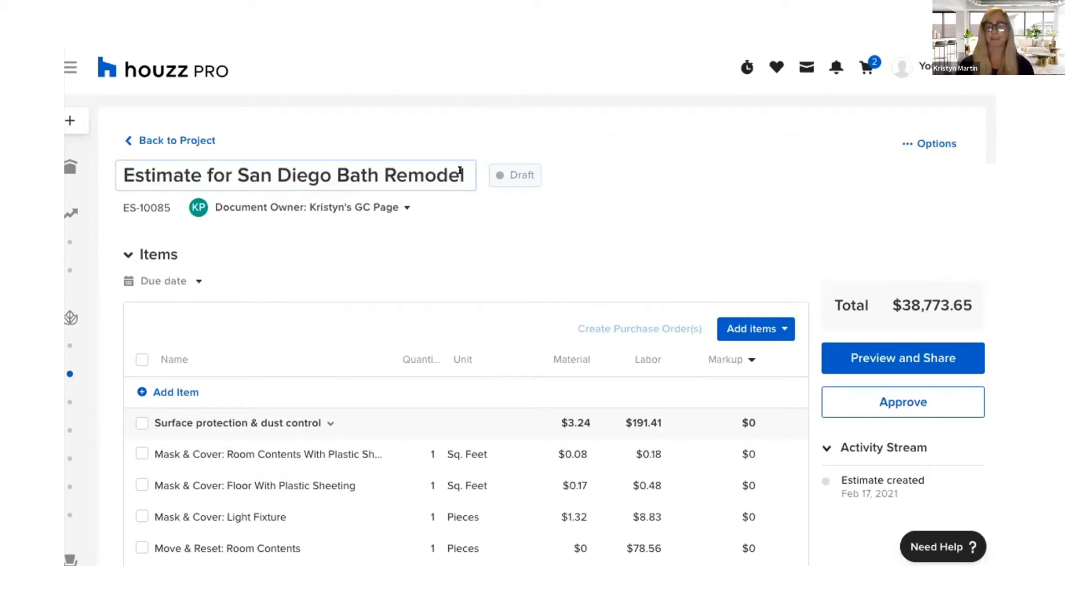
pyautogui.tripleClick(460, 170)
pyautogui.press('BackSpace')
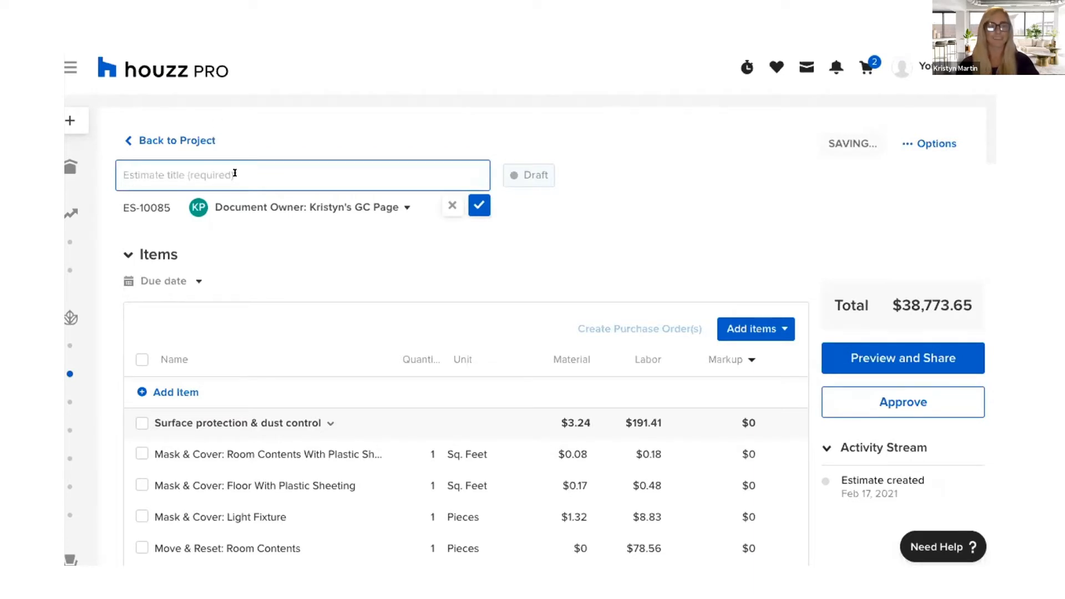
pyautogui.click(218, 362)
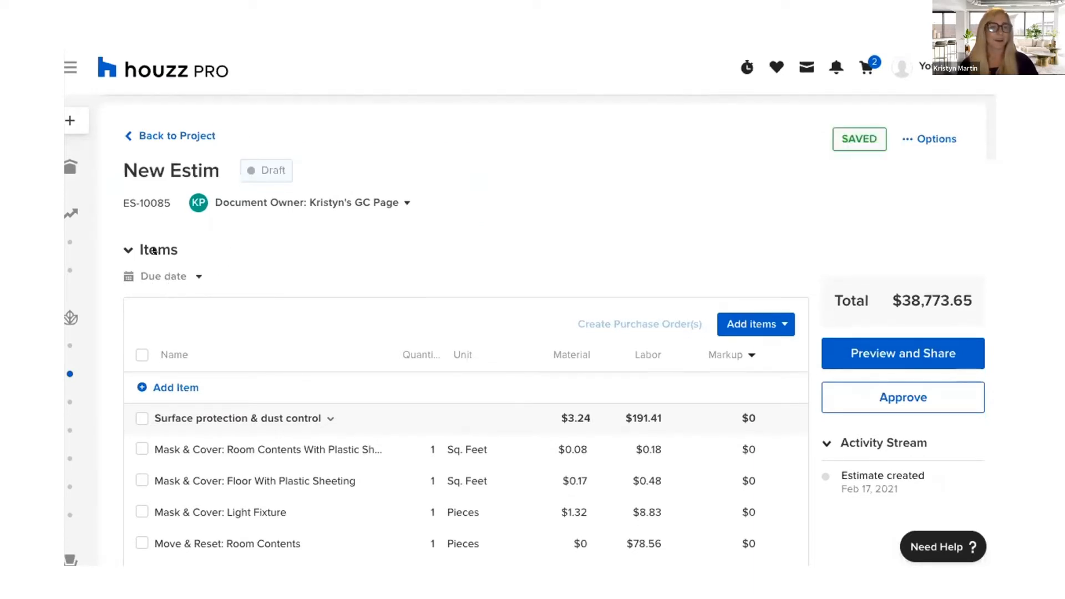
# Set the estimate's due date to February 19, 2021
pyautogui.scroll(-7, 148, 275)
pyautogui.scroll(5, 209, 150)
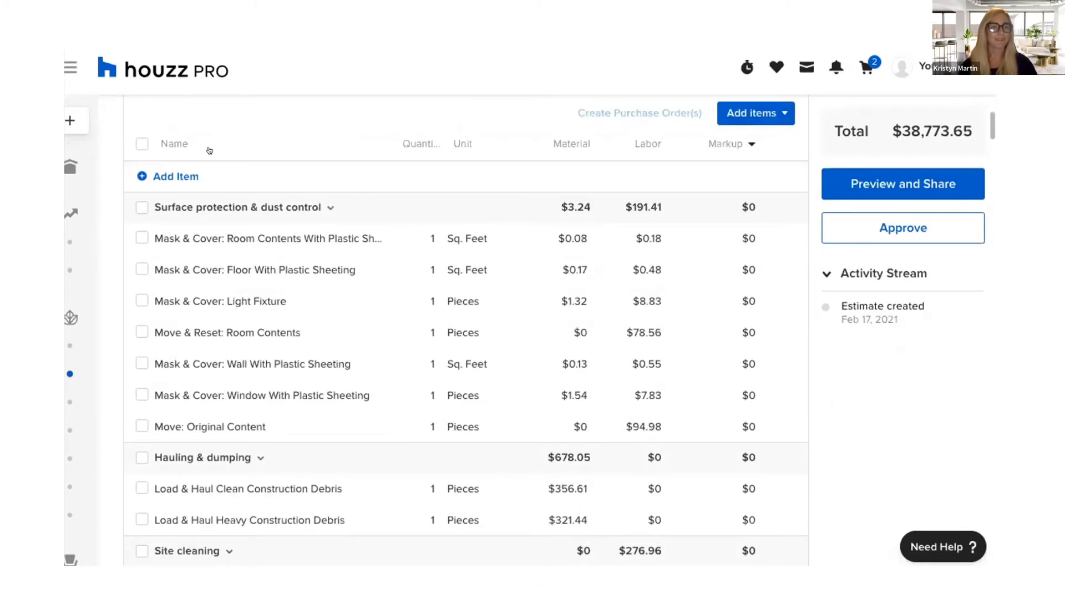
pyautogui.scroll(4, 238, 189)
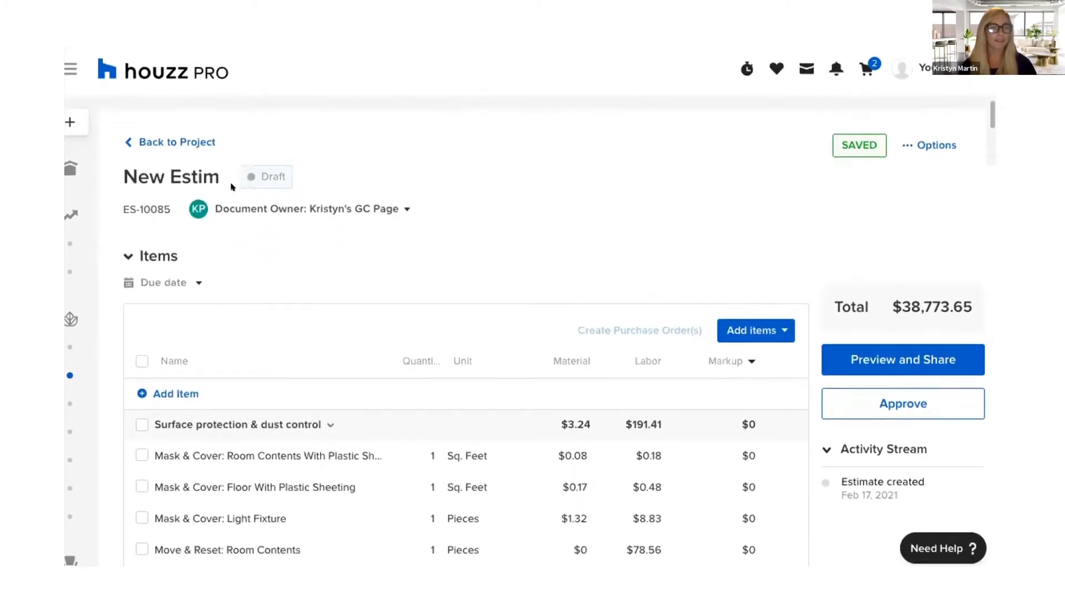
pyautogui.click(175, 278)
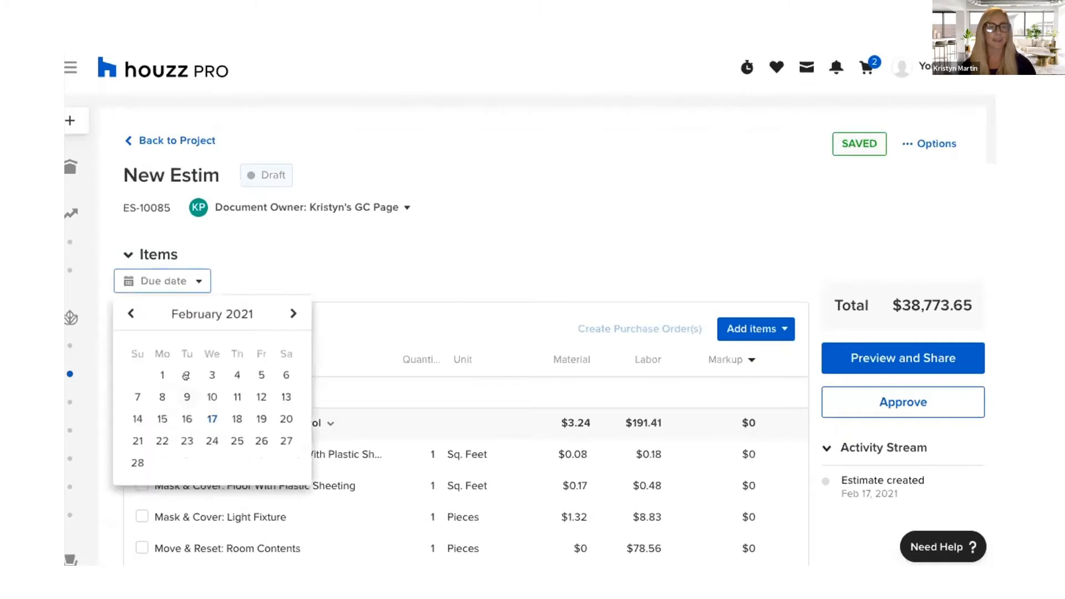
pyautogui.click(253, 417)
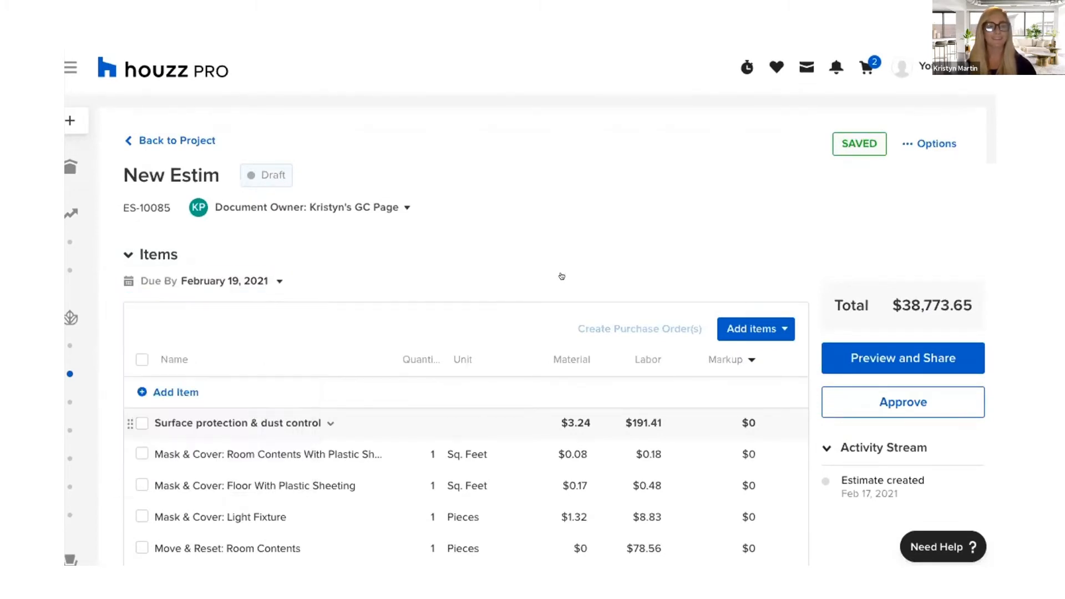
# Rename the item "Mask & Cover: Floor With Plastic Sheeting" under Surface protection & dust control as "Line"
pyautogui.scroll(-1, 560, 273)
pyautogui.scroll(-1, 559, 273)
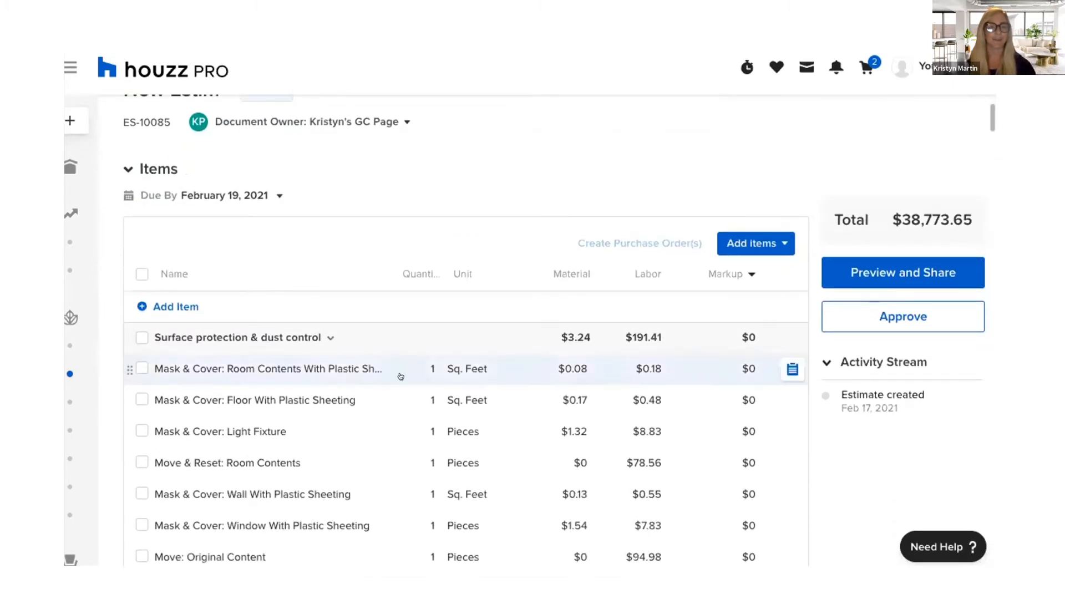
pyautogui.click(264, 391)
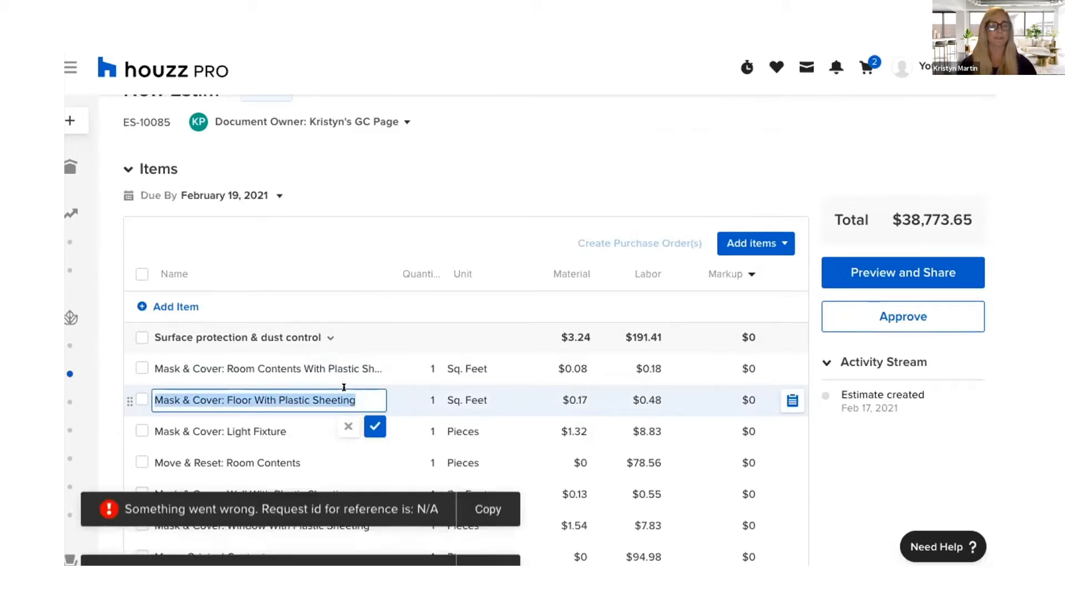
pyautogui.press('BackSpace')
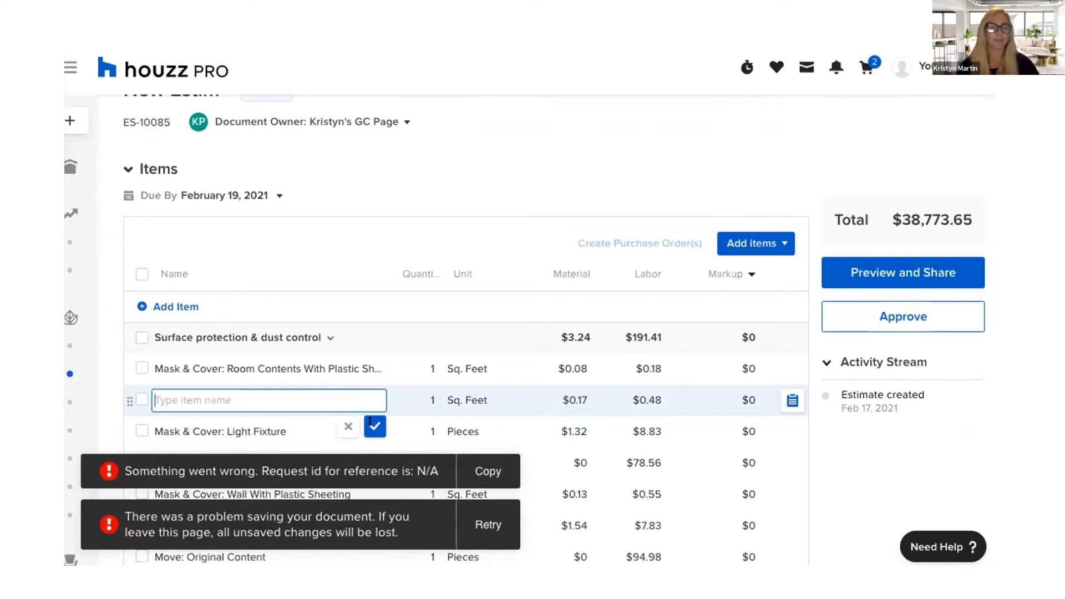
pyautogui.write('Line')
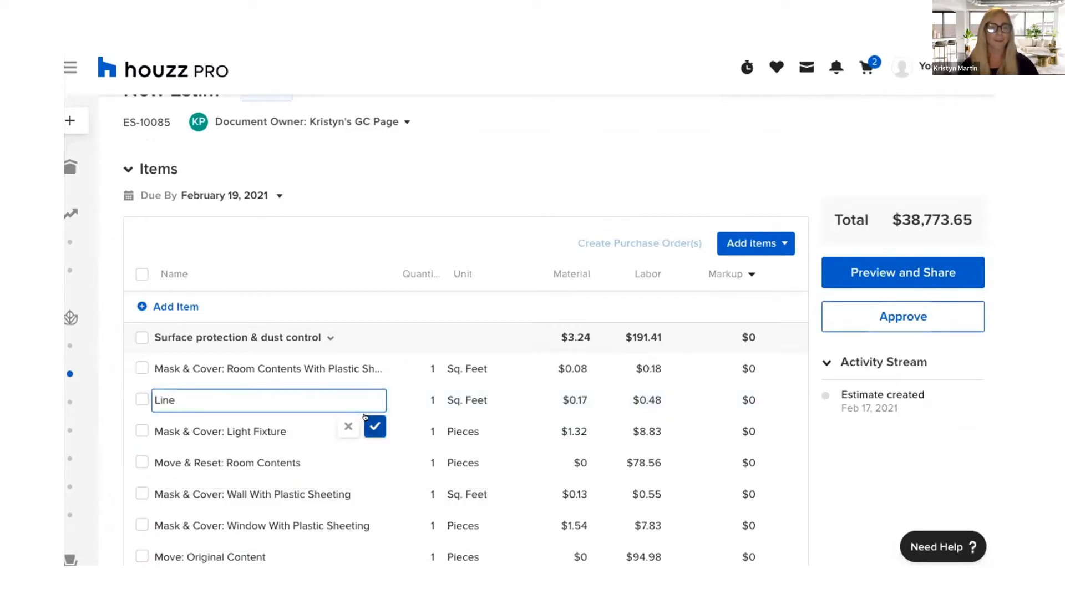
pyautogui.click(366, 420)
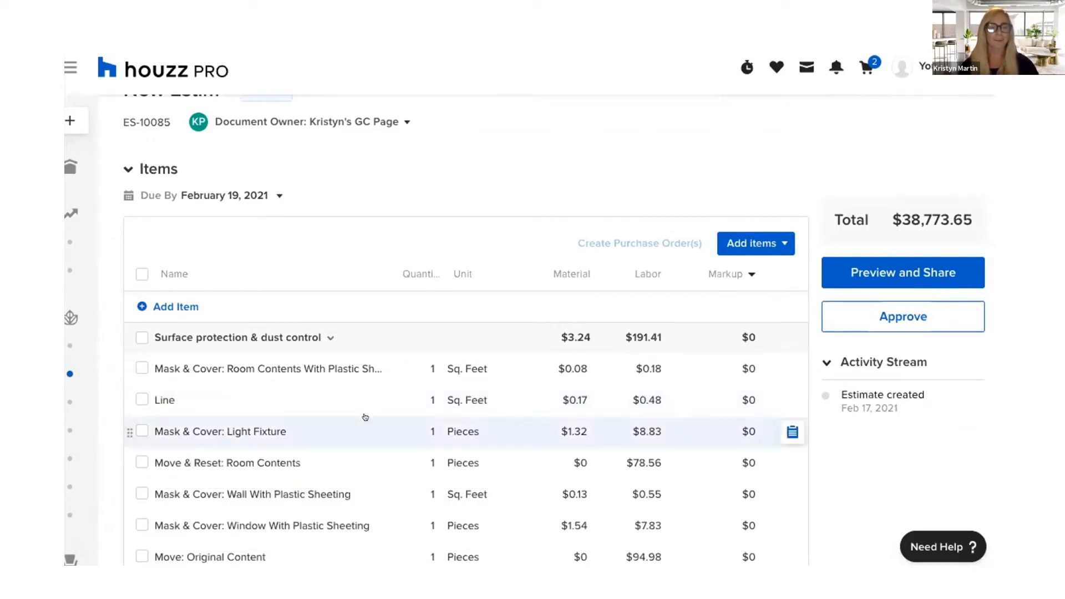
# Change the unit of the "Line" item to Lin. Feet
pyautogui.click(423, 395)
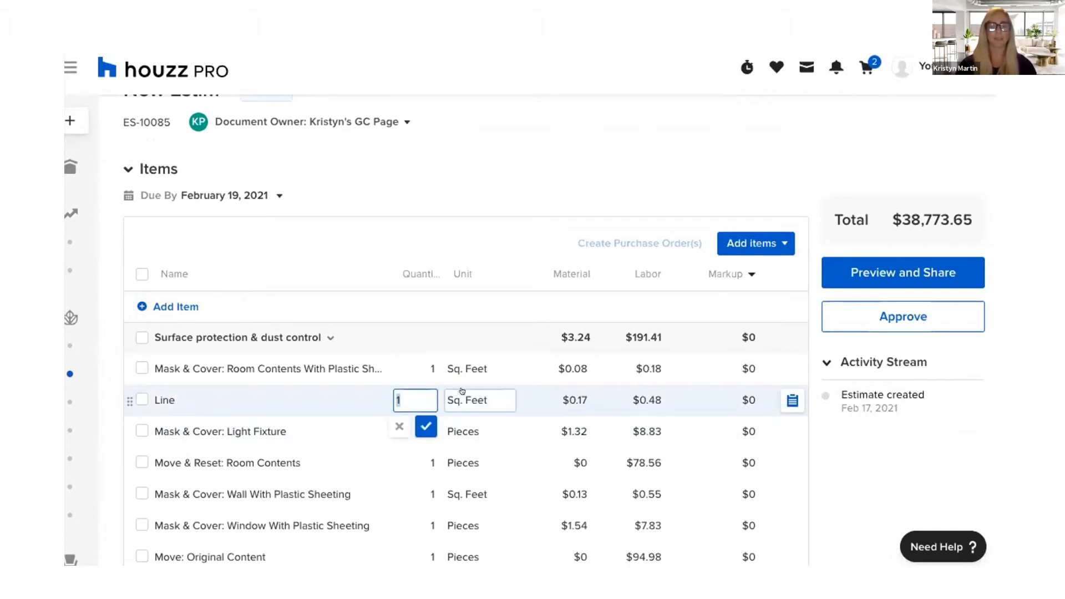
pyautogui.click(466, 401)
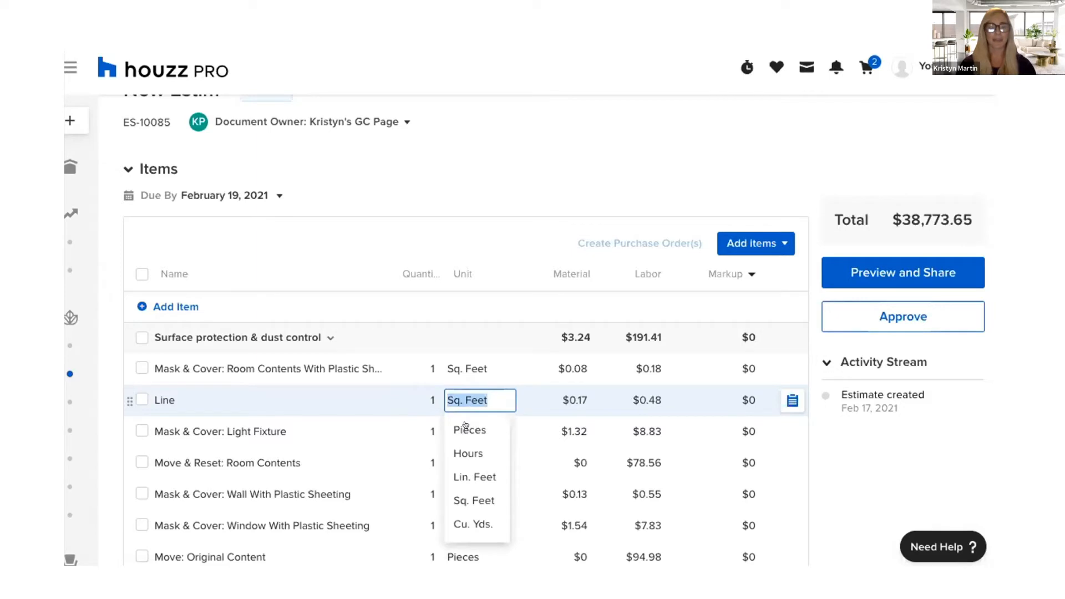
pyautogui.scroll(-1, 464, 425)
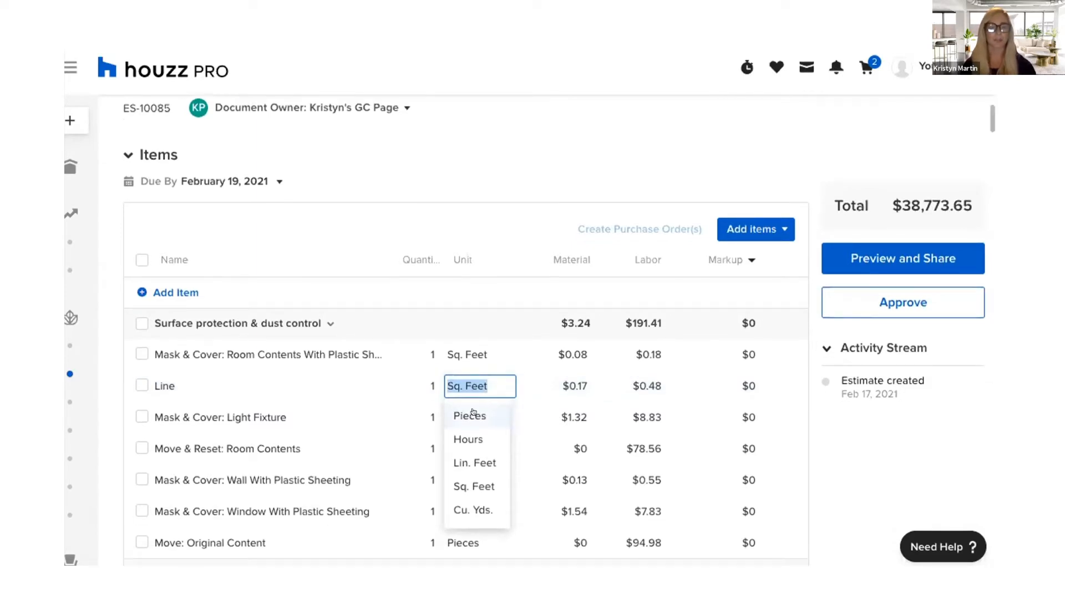
pyautogui.scroll(-1, 475, 437)
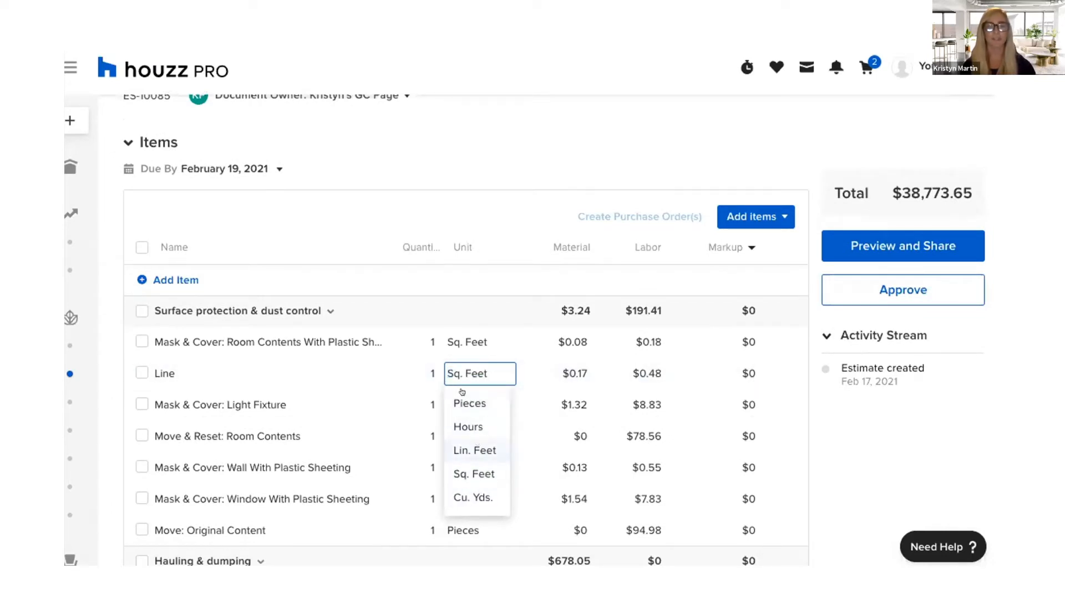
pyautogui.press('Return')
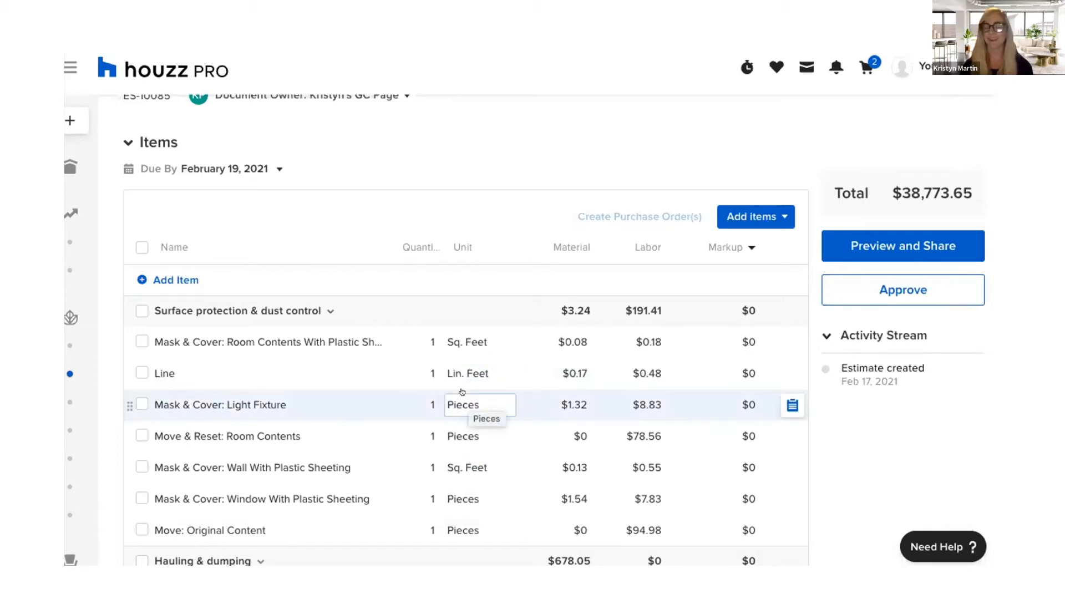
# Set the material cost of "Mask & Cover: Light Fixture" to $1.40
pyautogui.click(574, 401)
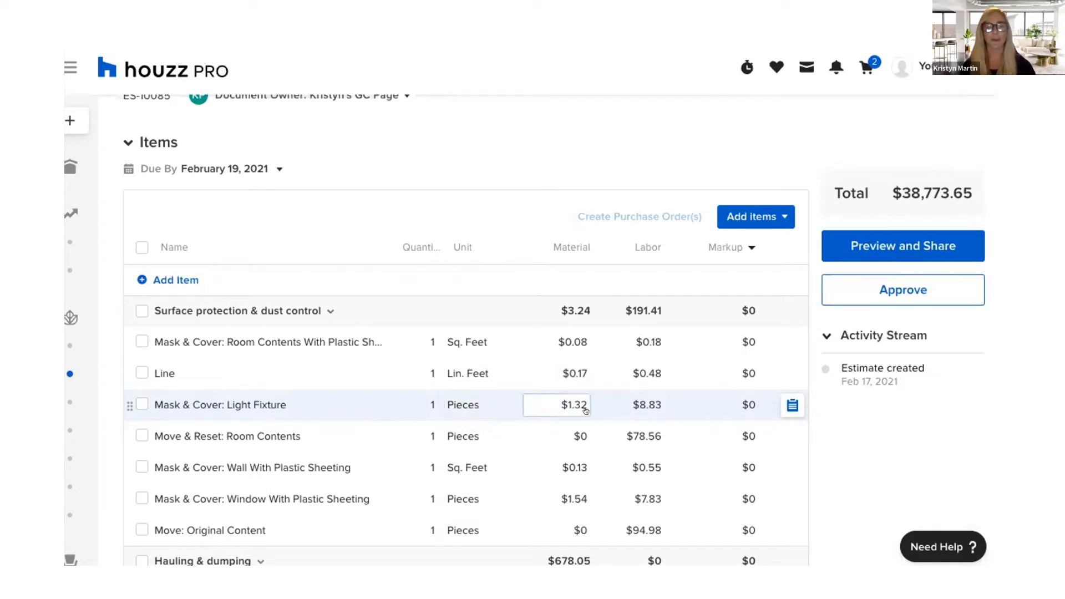
pyautogui.click(567, 400)
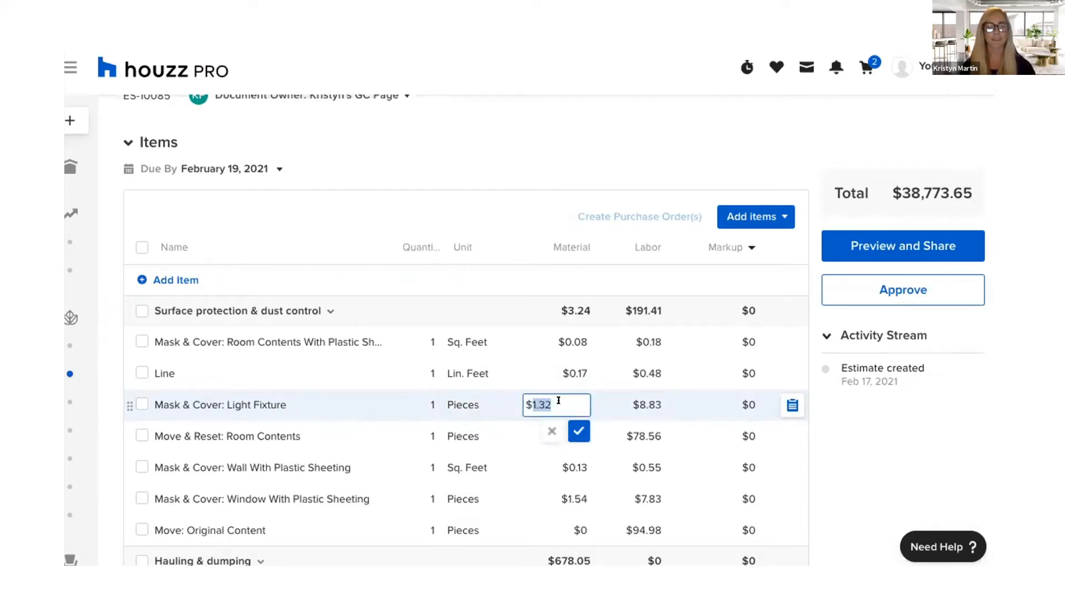
pyautogui.click(558, 399)
pyautogui.press('BackSpace')
pyautogui.press('BackSpace')
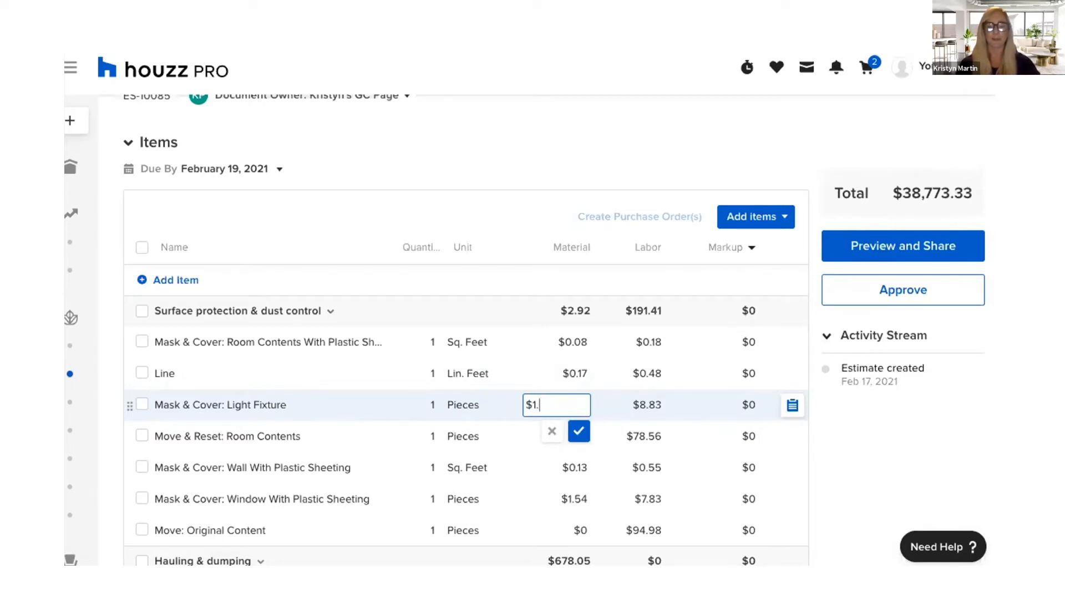
pyautogui.write('40')
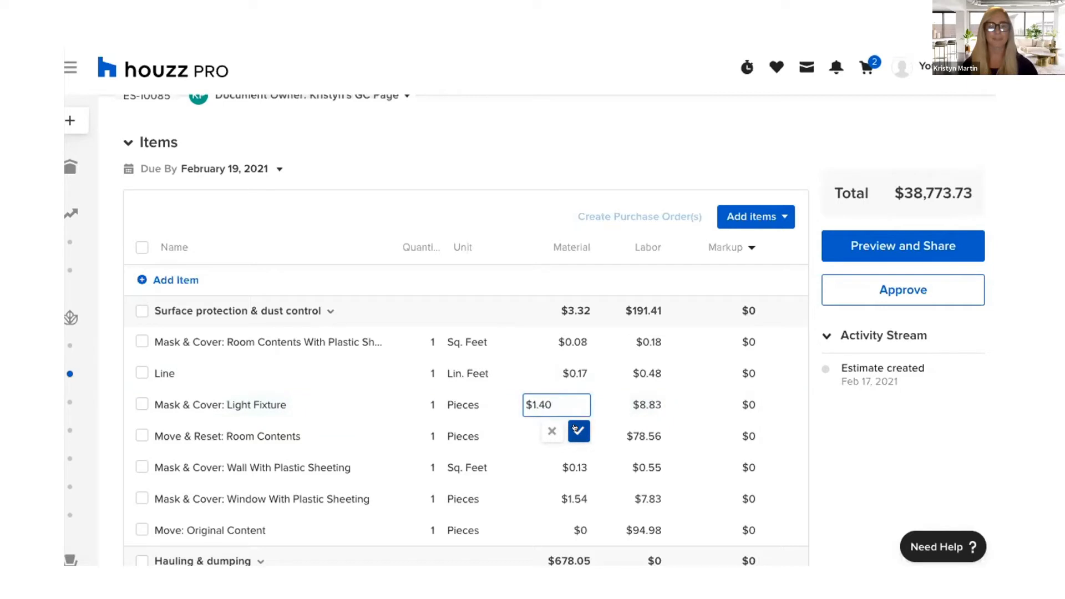
pyautogui.press('Return')
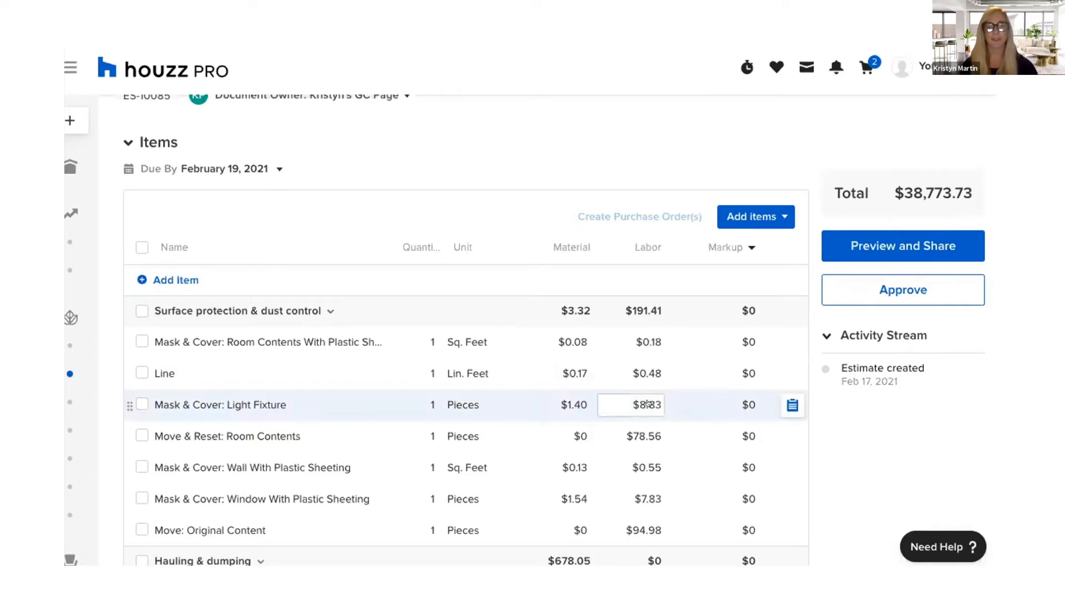
# Set the labor cost of "Mask & Cover: Light Fixture" to $8.90
pyautogui.click(646, 403)
pyautogui.click(642, 395)
pyautogui.press('BackSpace')
pyautogui.press('BackSpace')
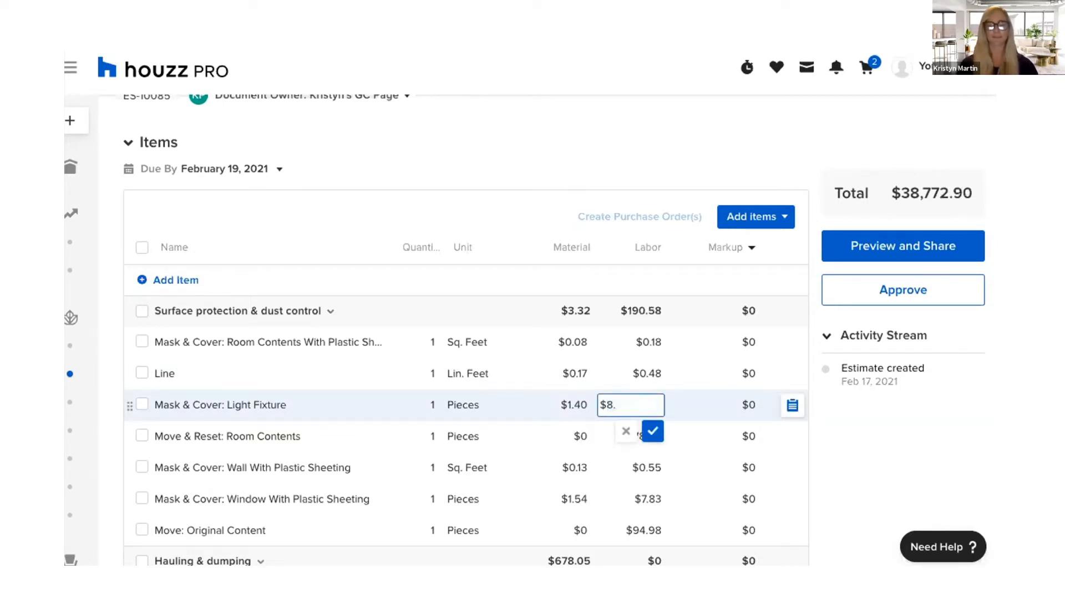
pyautogui.write('9')
pyautogui.click(649, 429)
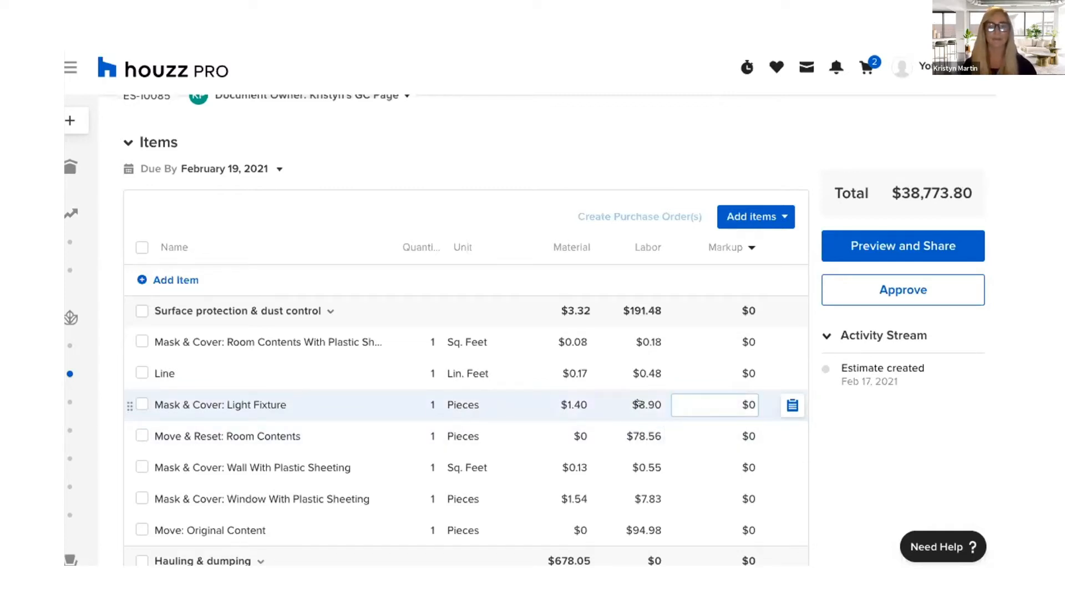
# Set the markup of "Mask & Cover: Light Fixture" to $5
pyautogui.hscroll(1, 697, 403)
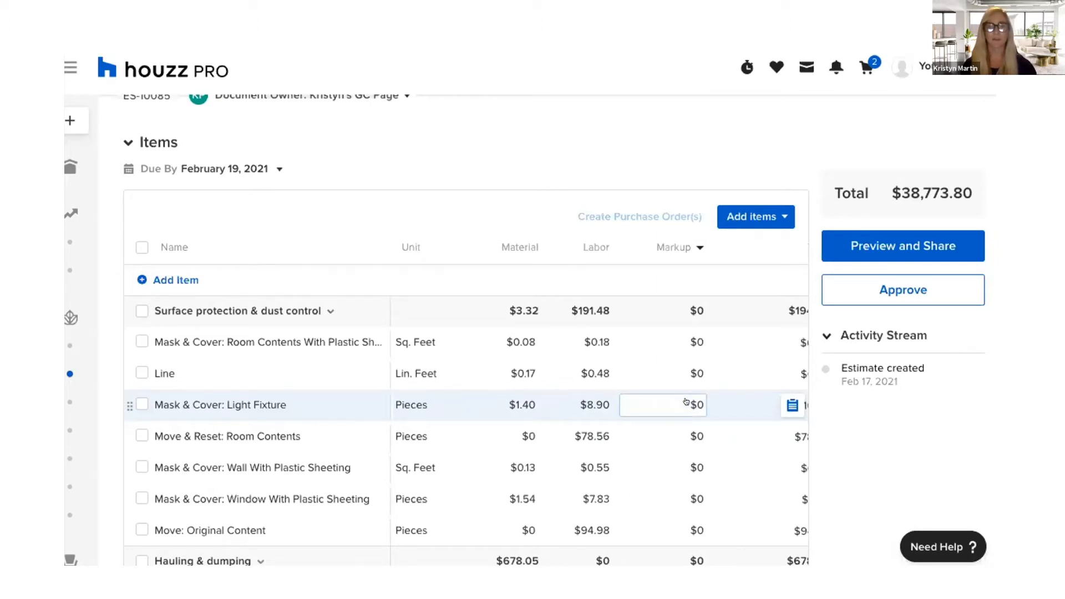
pyautogui.click(686, 402)
pyautogui.press('BackSpace')
pyautogui.write('5')
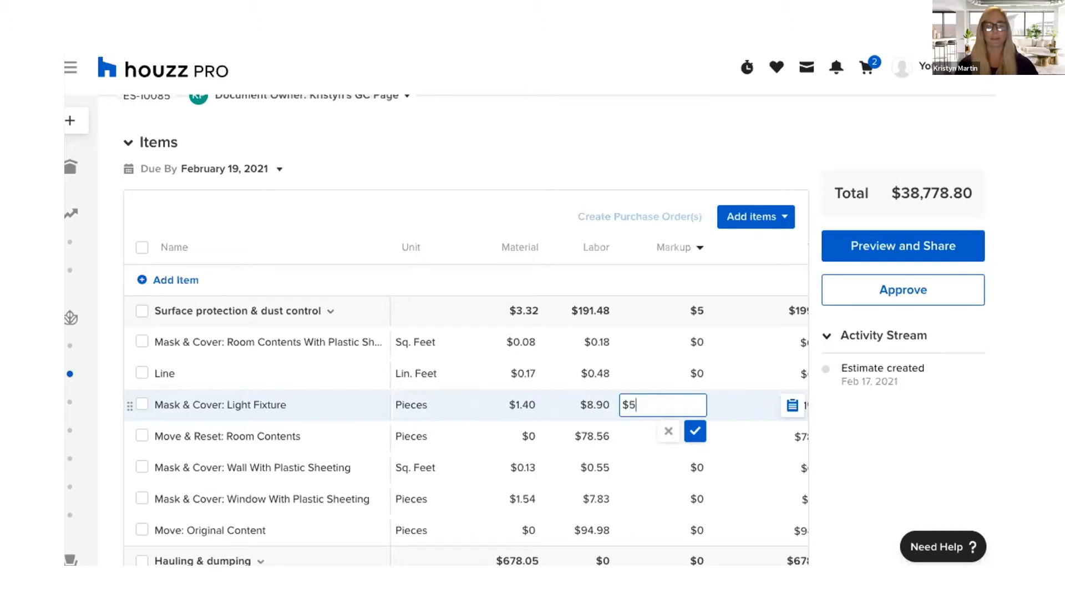
pyautogui.click(694, 432)
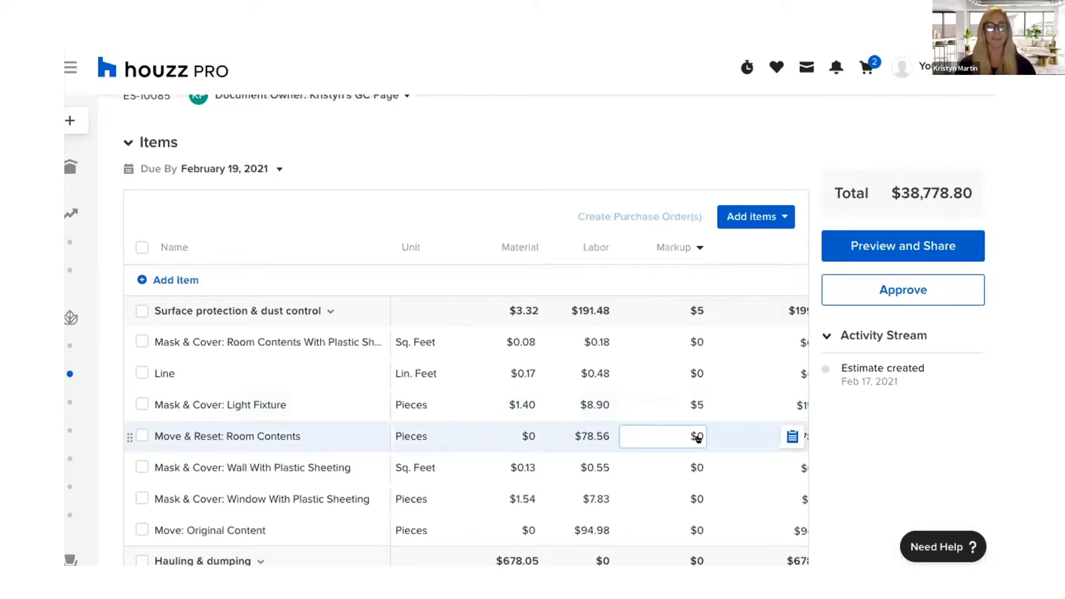
# Set the default markup percentage for all items to 25%
pyautogui.click(676, 249)
pyautogui.click(508, 320)
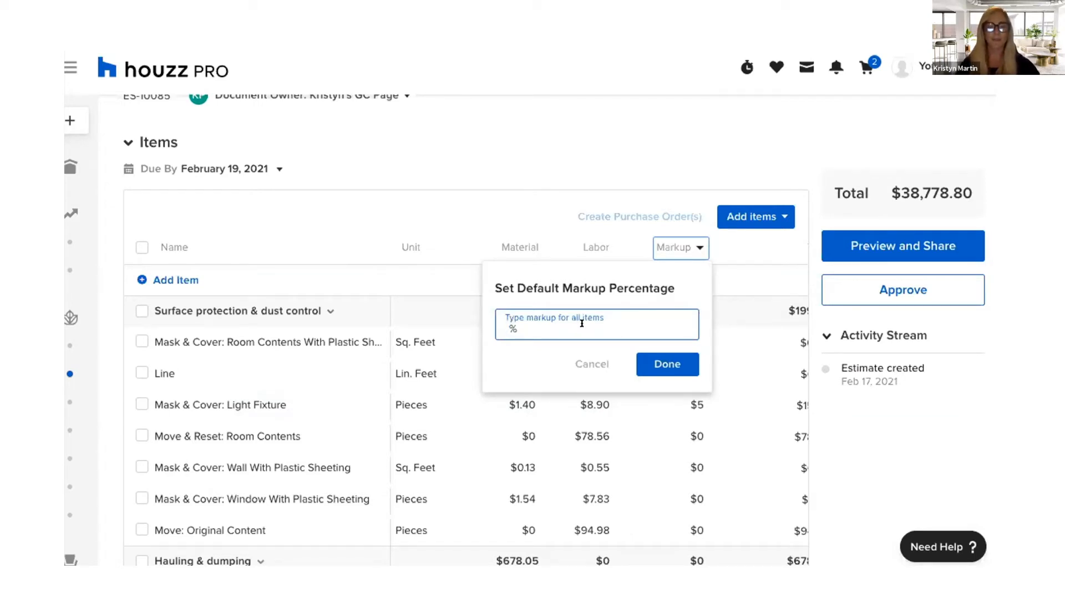
pyautogui.write('25')
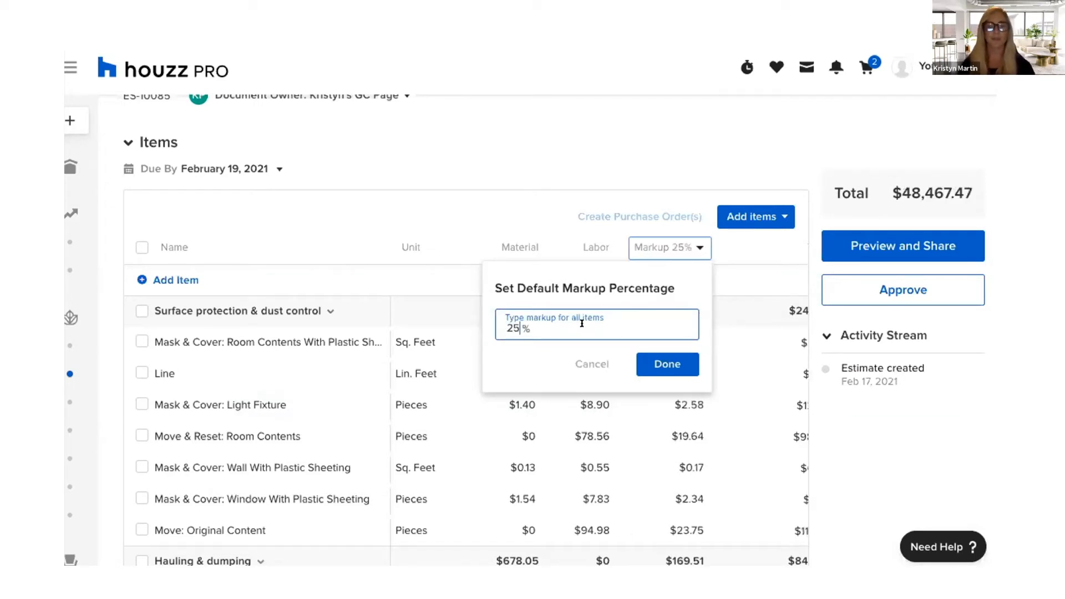
pyautogui.click(667, 363)
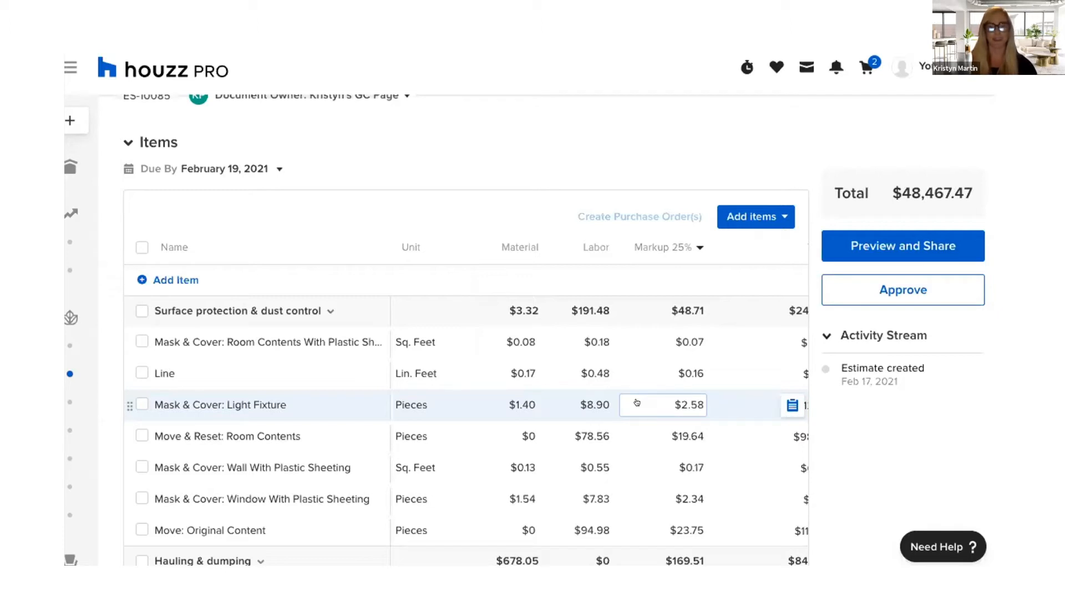
# Examine the total and tax columns and the tax options available for the first item under Surface protection & dust control
pyautogui.hscroll(3, 637, 403)
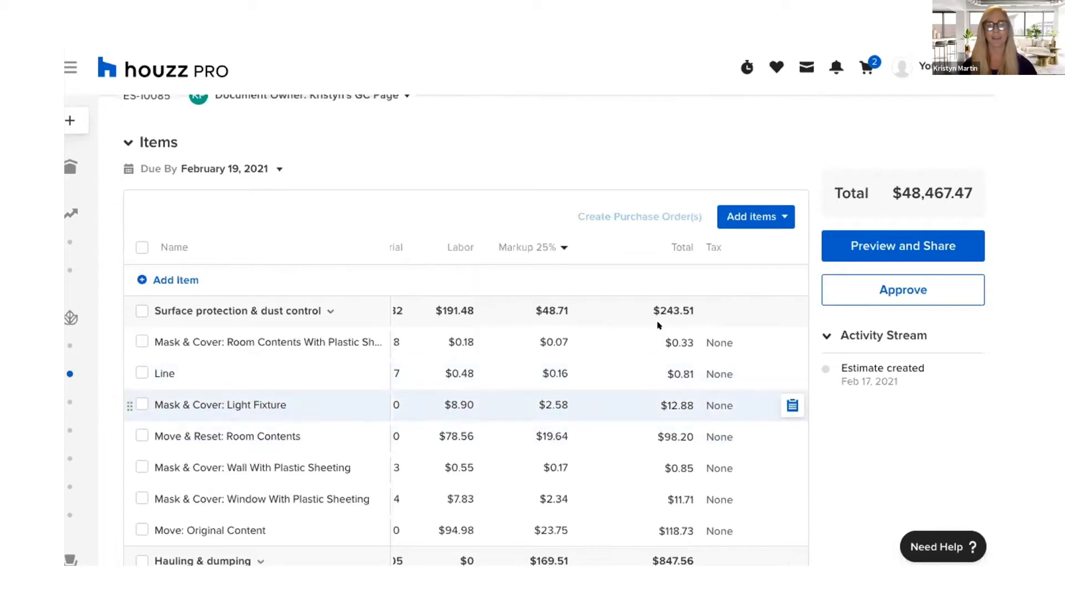
pyautogui.scroll(1, 658, 324)
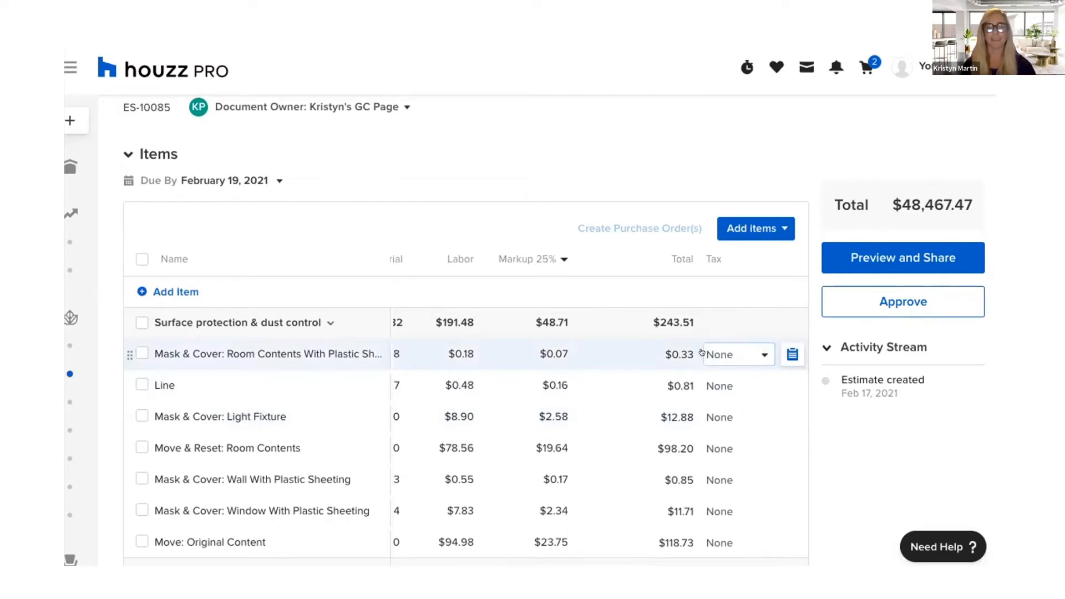
pyautogui.click(729, 352)
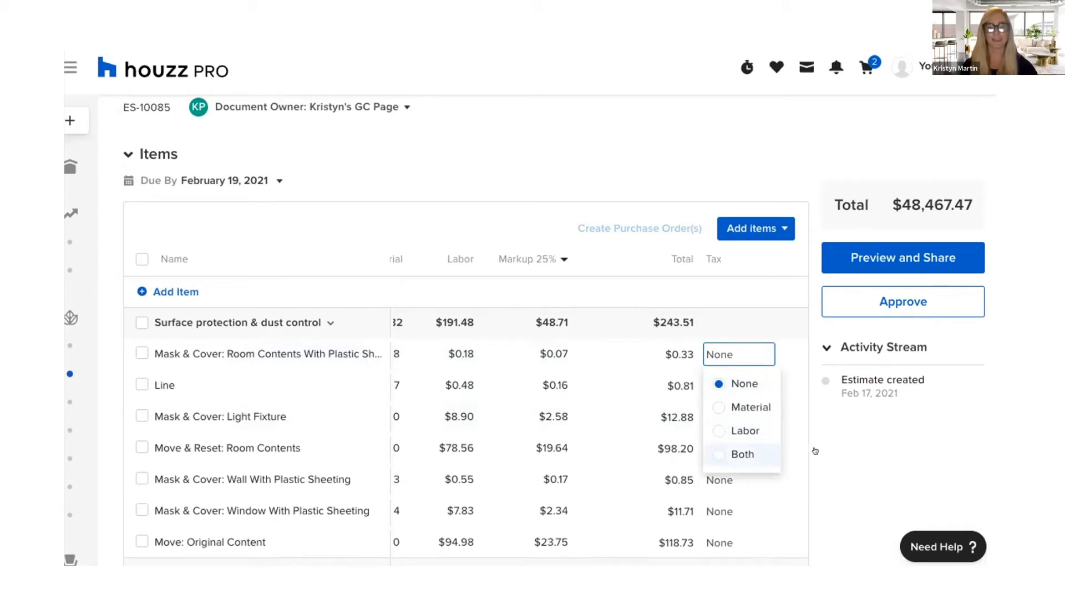
pyautogui.click(837, 449)
pyautogui.scroll(-1, 838, 450)
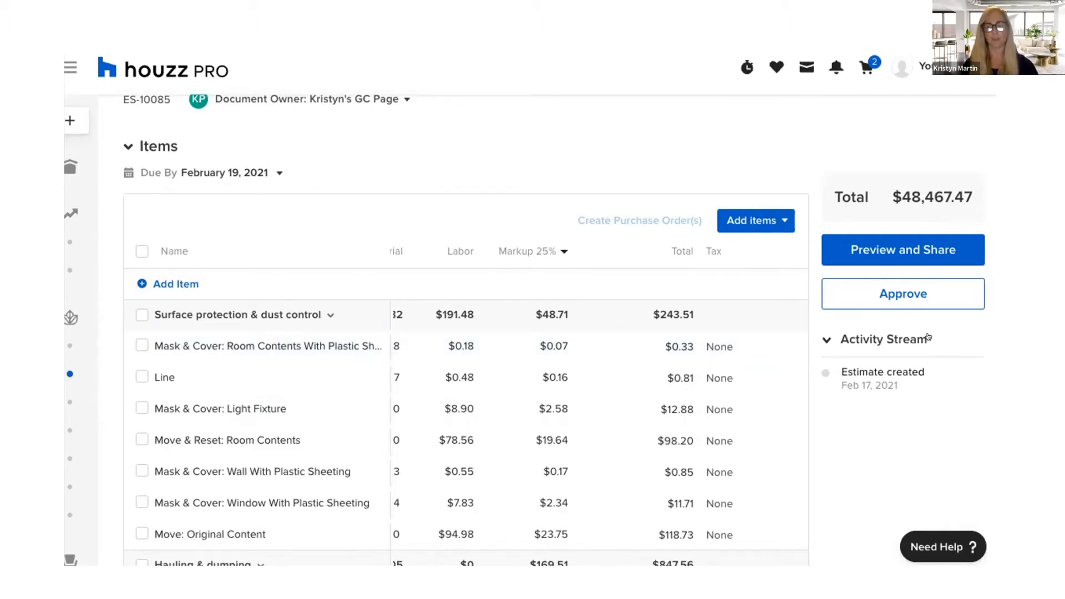
# Collapse and re-expand the Activity Stream and check the estimate's creation entry
pyautogui.moveTo(927, 337); pyautogui.dragTo(839, 339)
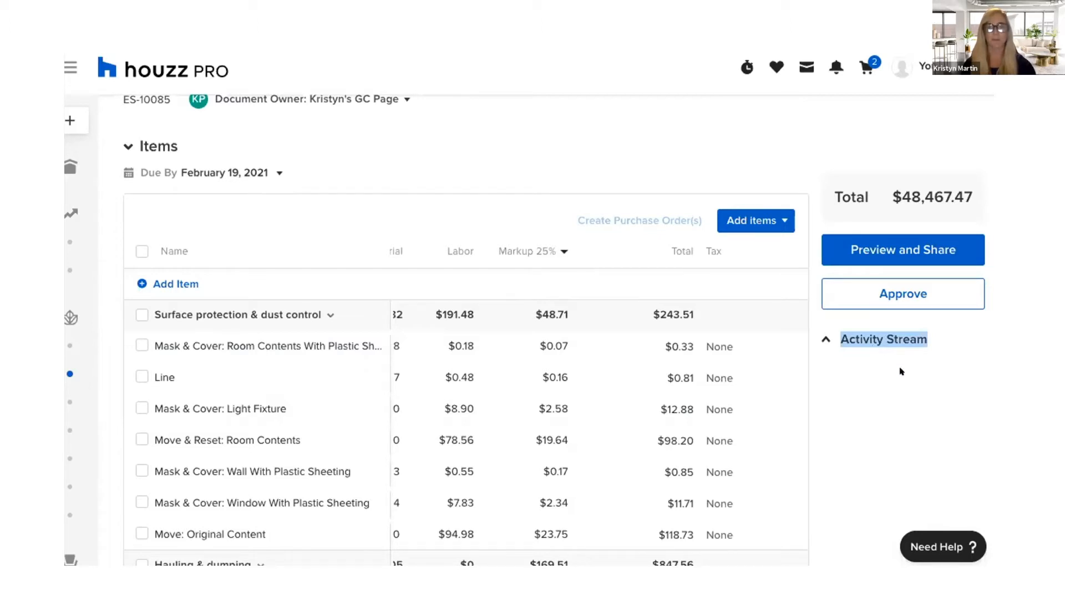
pyautogui.click(817, 337)
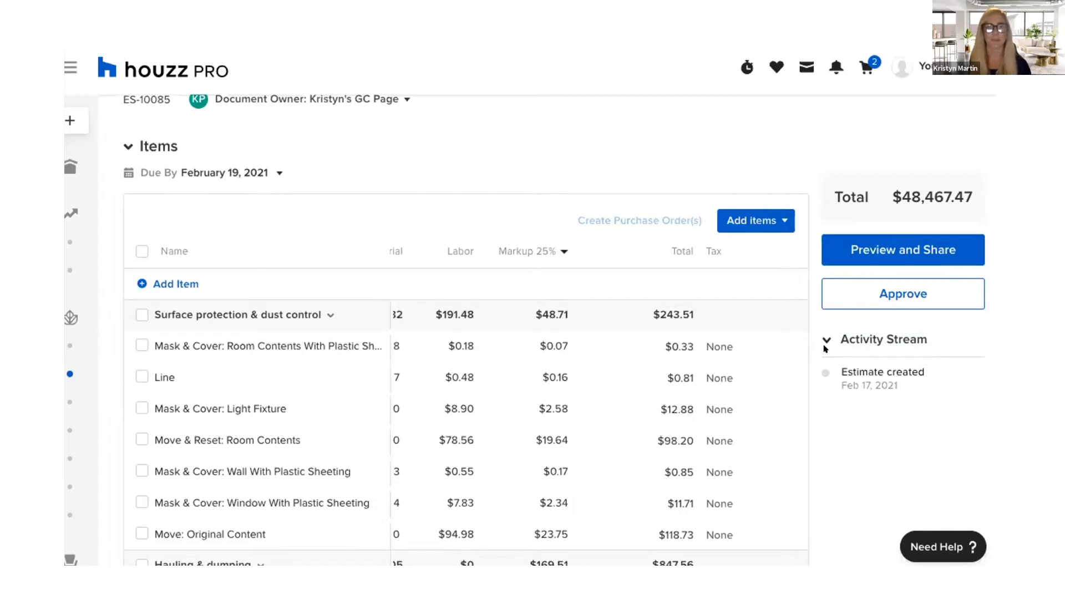
pyautogui.moveTo(899, 386); pyautogui.dragTo(835, 373)
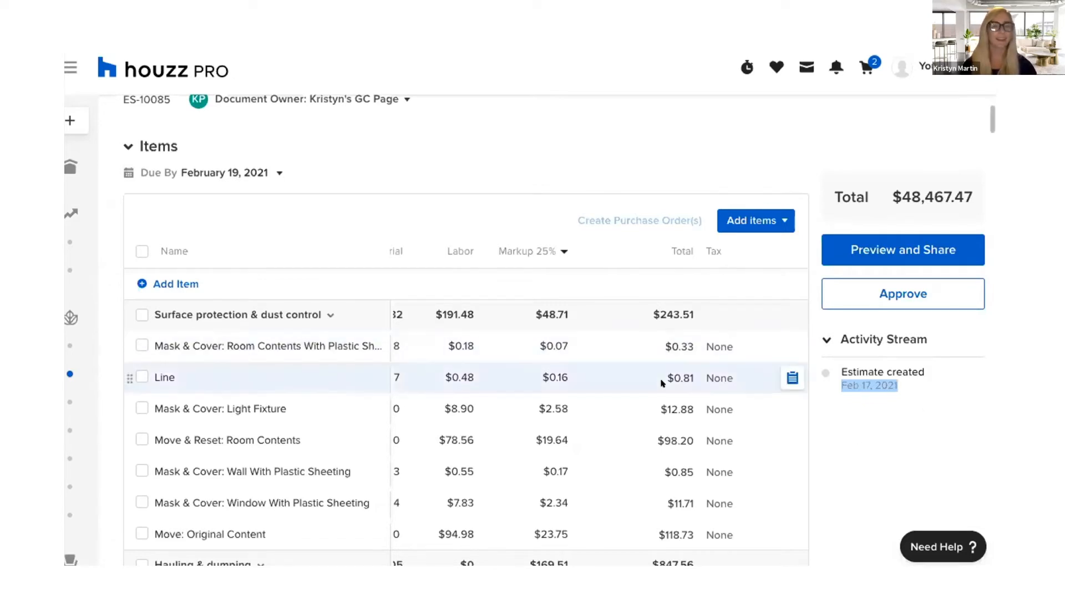
# Remove the Hauling & dumping group and the "Move: Original Content" item from the estimate
pyautogui.scroll(2, 660, 382)
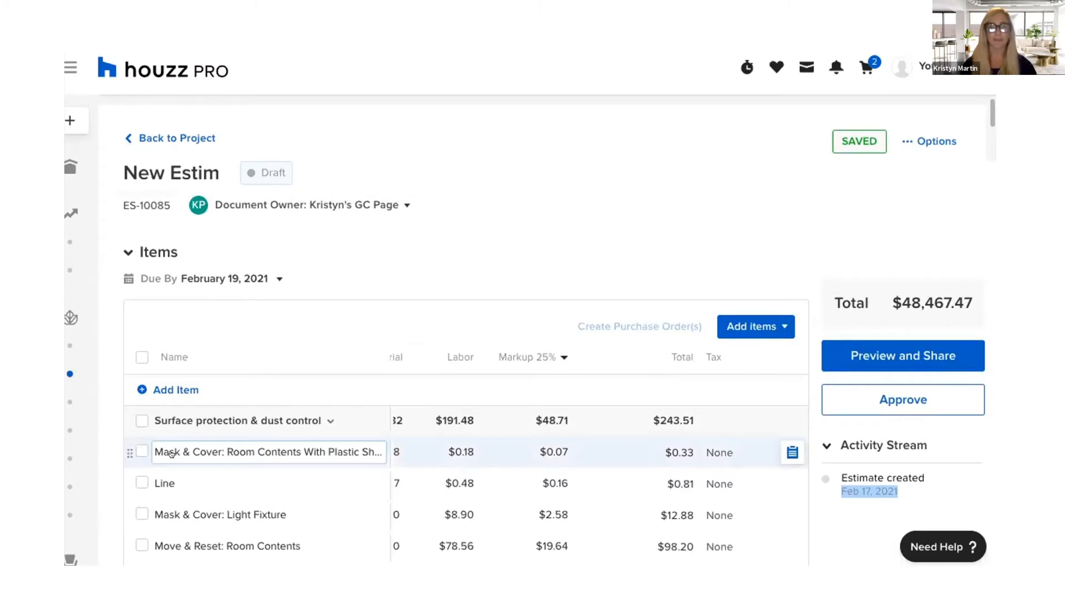
pyautogui.scroll(-1, 171, 453)
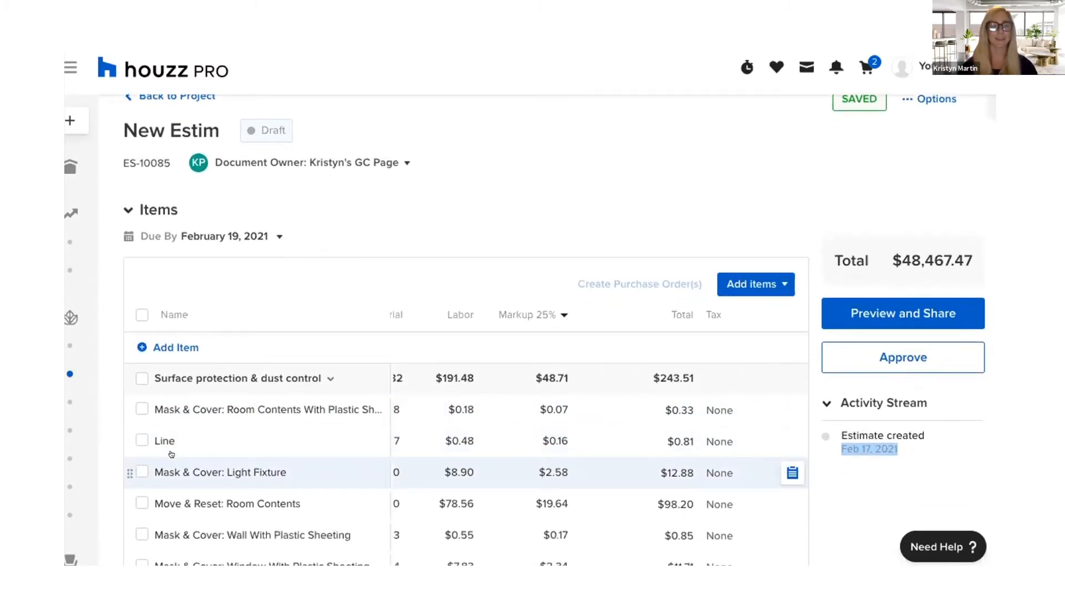
pyautogui.scroll(-1, 171, 454)
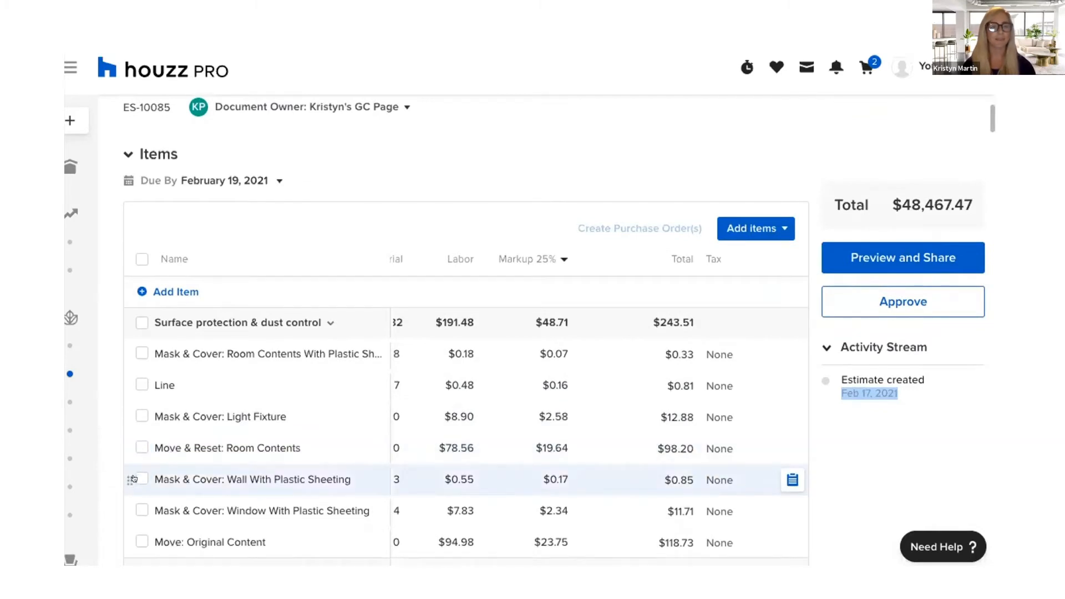
pyautogui.scroll(-3, 133, 478)
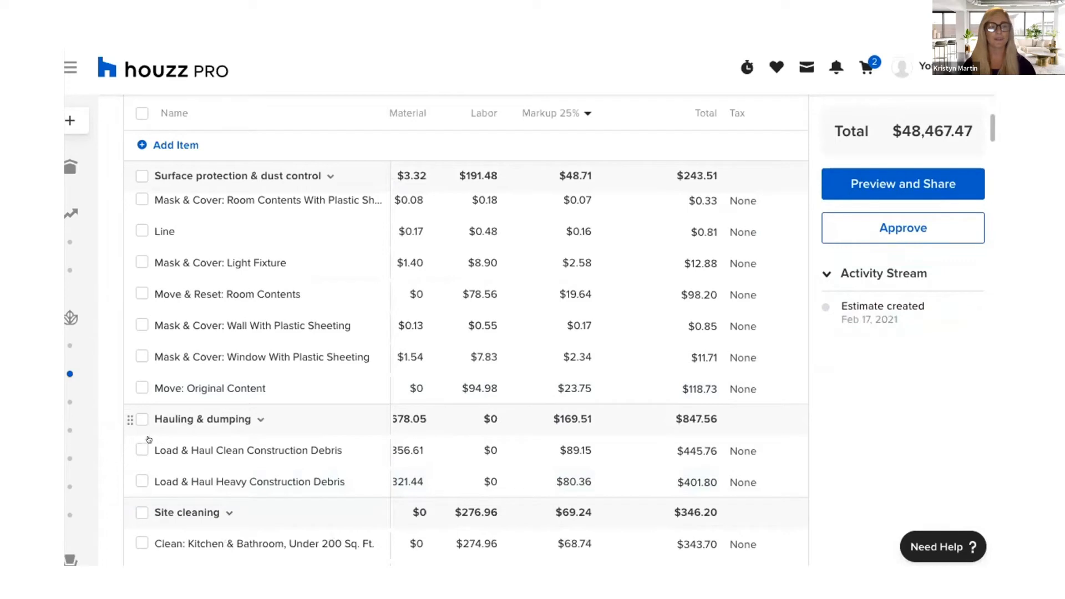
pyautogui.click(147, 416)
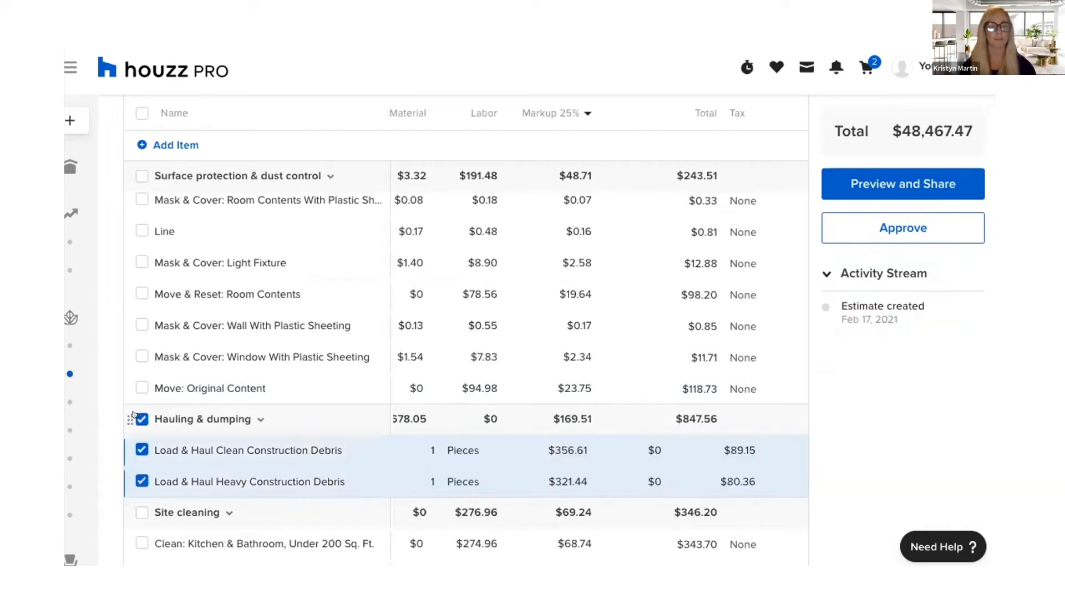
pyautogui.scroll(1, 422, 286)
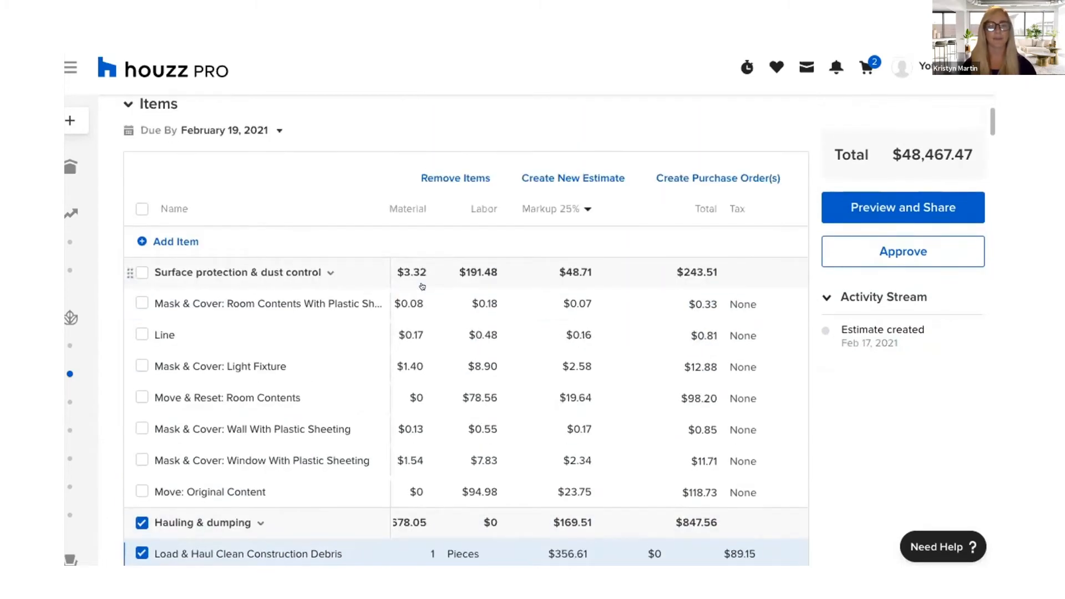
pyautogui.click(453, 177)
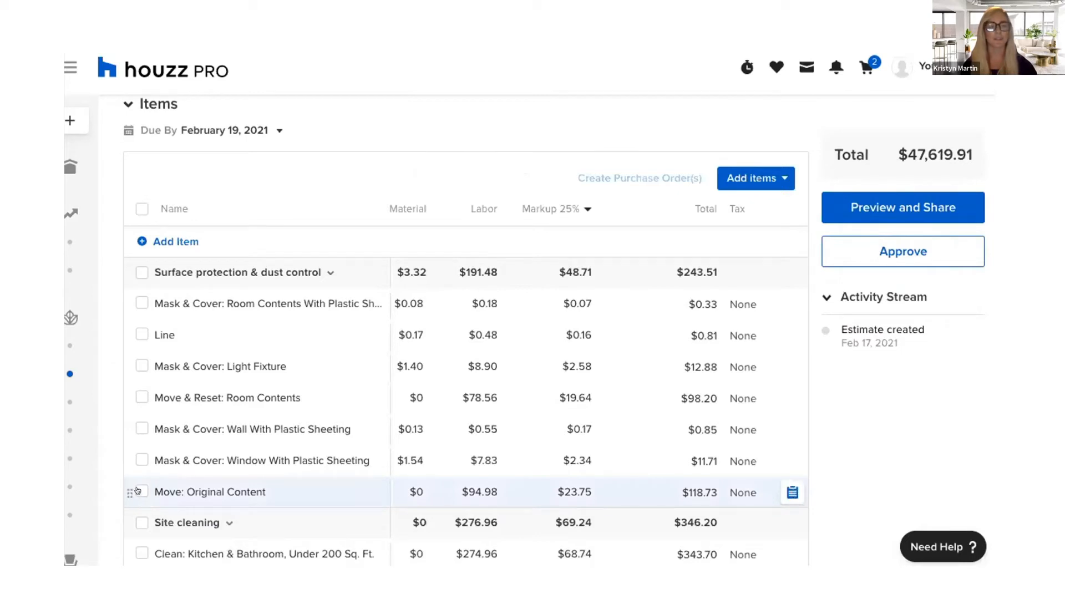
pyautogui.click(138, 490)
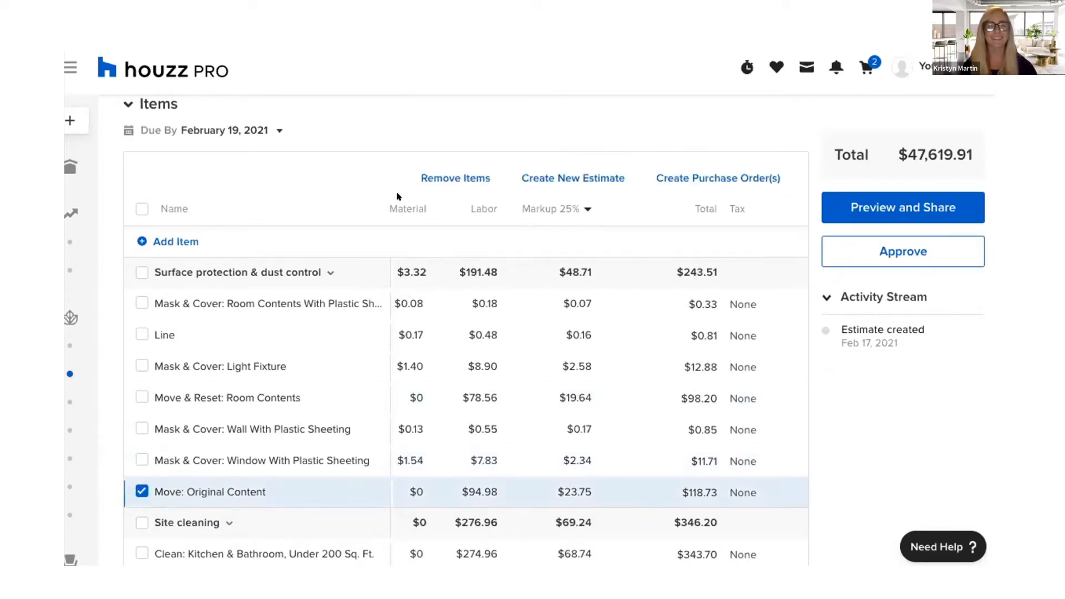
pyautogui.click(440, 176)
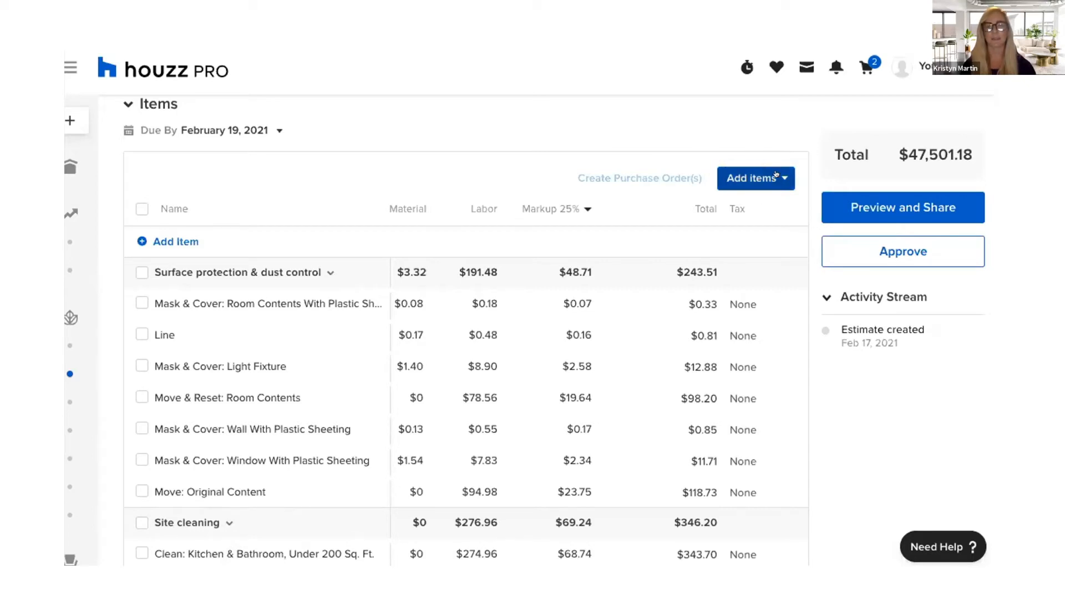
# Open the parts list for adding items to the estimate and look through its Favorites category
pyautogui.click(761, 186)
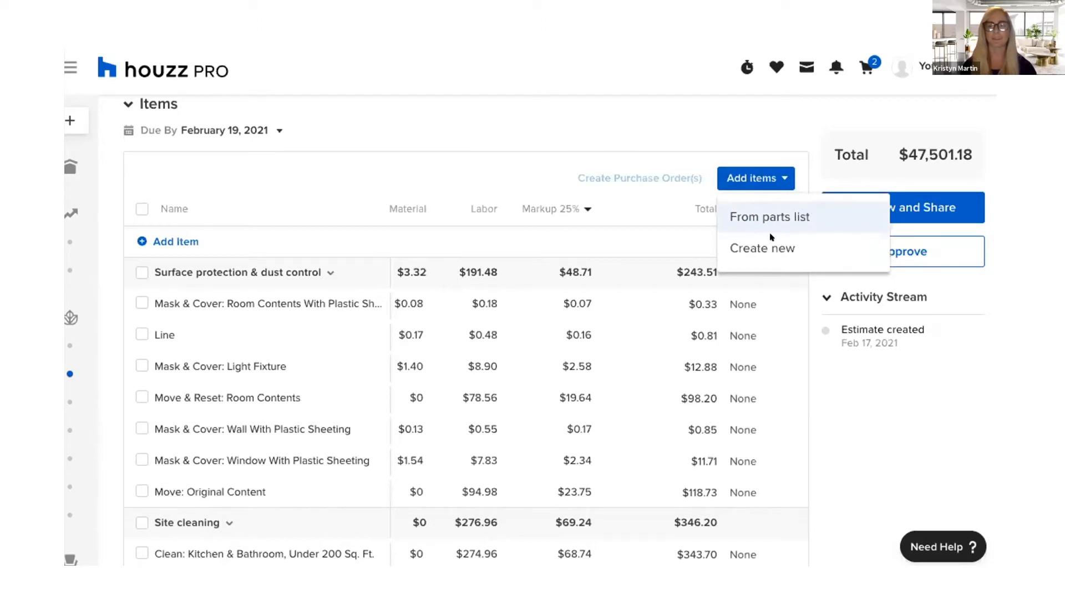
pyautogui.click(816, 215)
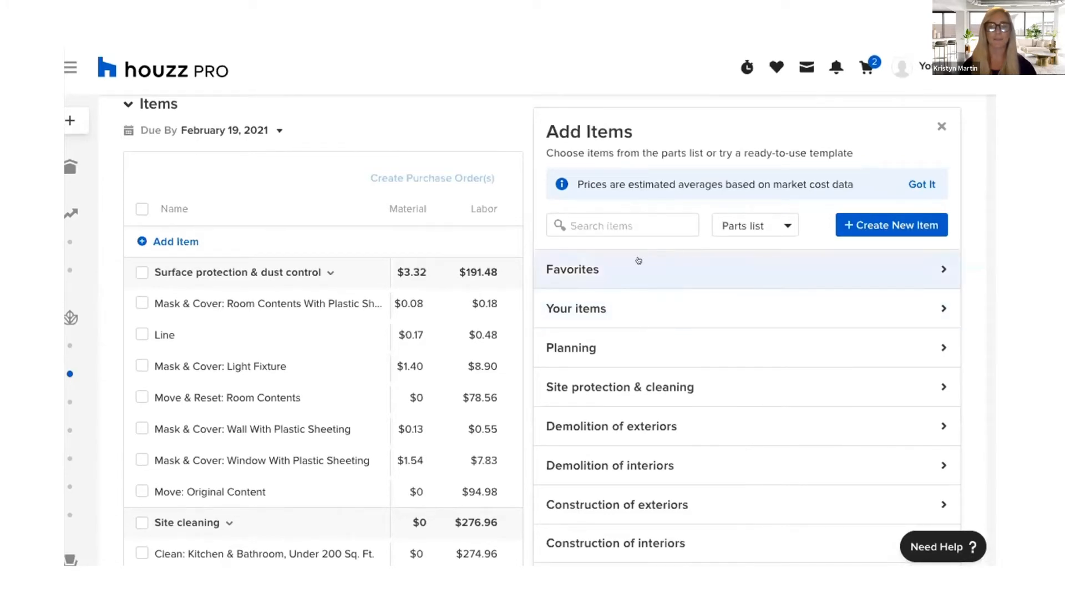
pyautogui.click(599, 269)
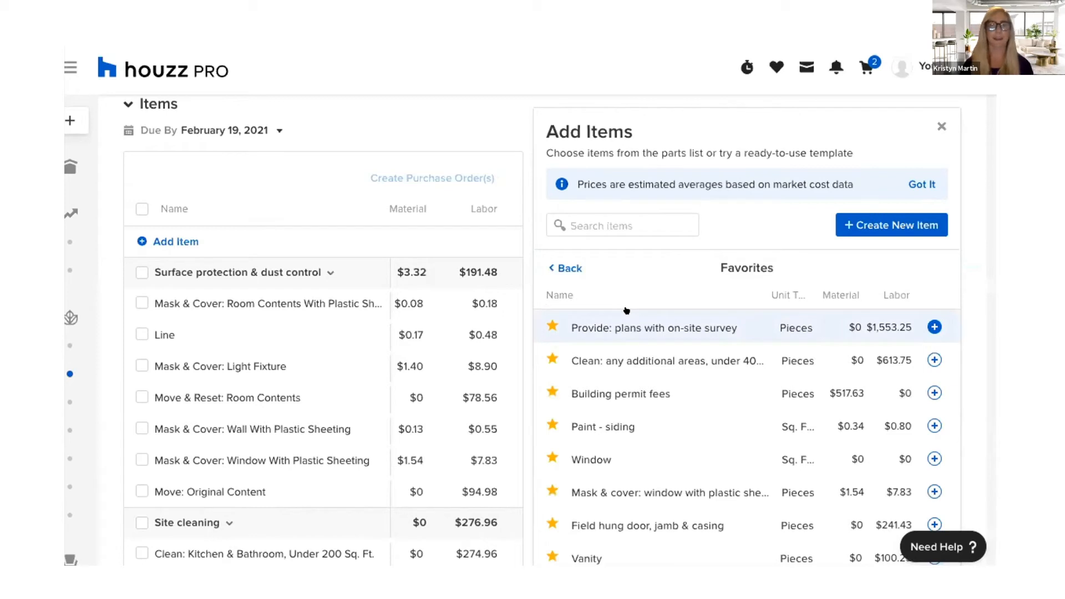
pyautogui.click(561, 265)
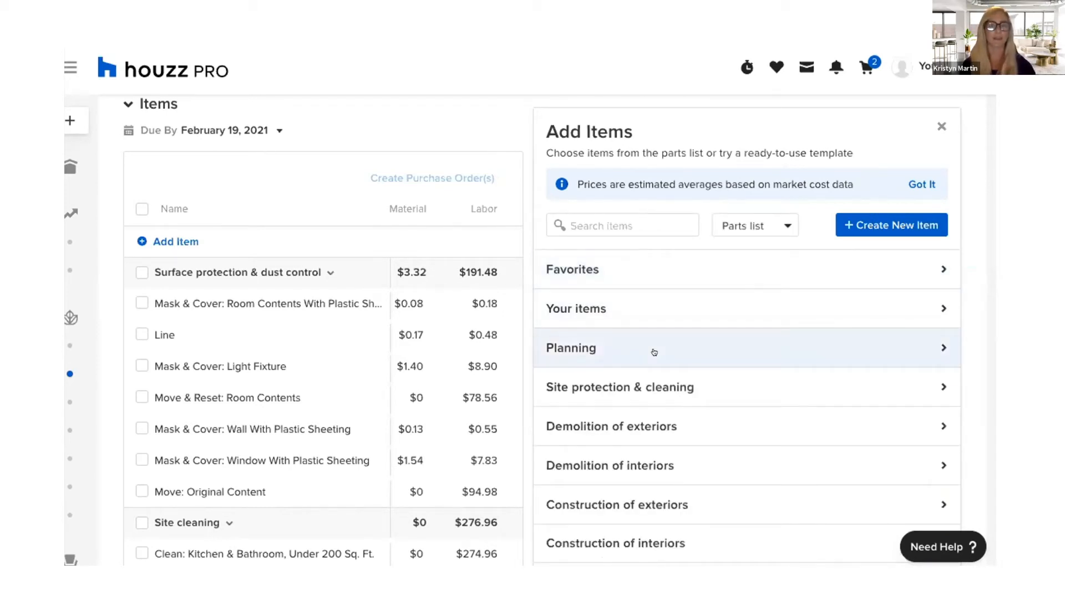
# Add "Clean: upper level, under 400 sq. ft." and "Clean: 1st floor, 400+ sq. ft." from the Site cleaning parts to the estimate
pyautogui.click(702, 387)
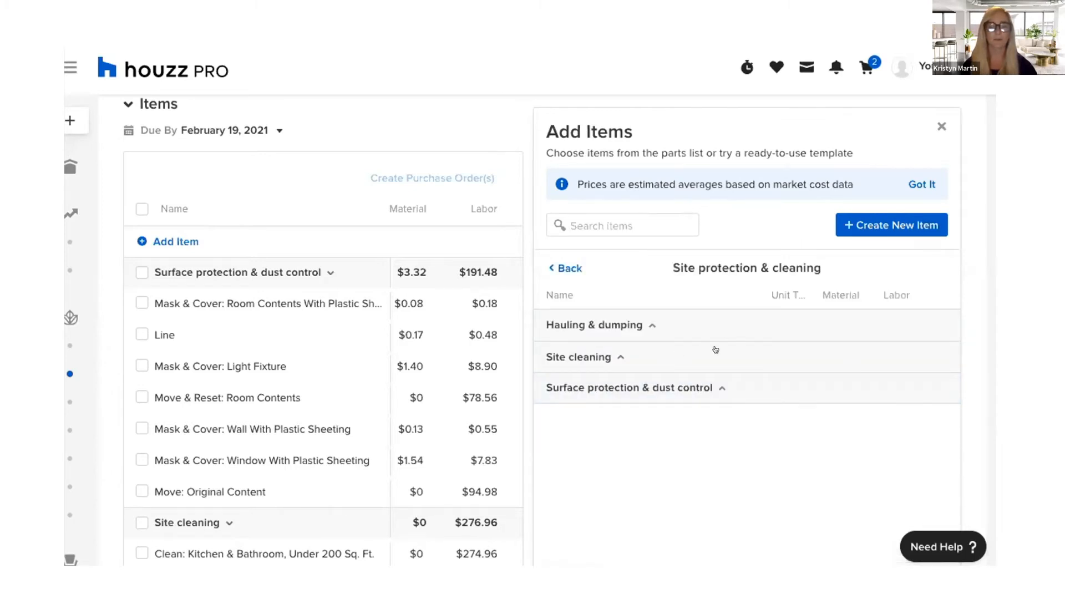
pyautogui.click(764, 353)
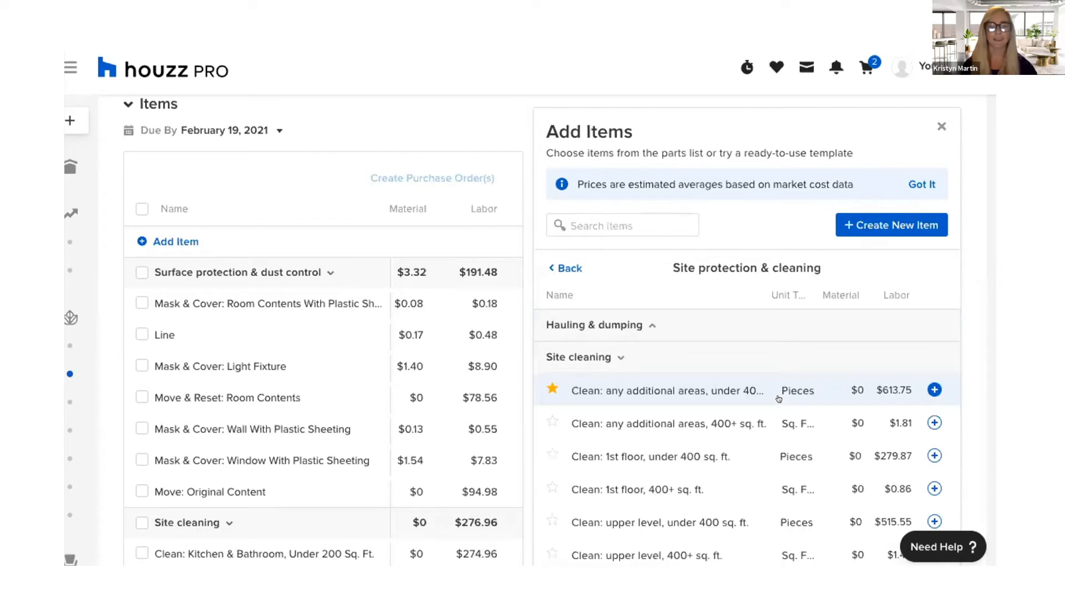
pyautogui.scroll(-2, 724, 480)
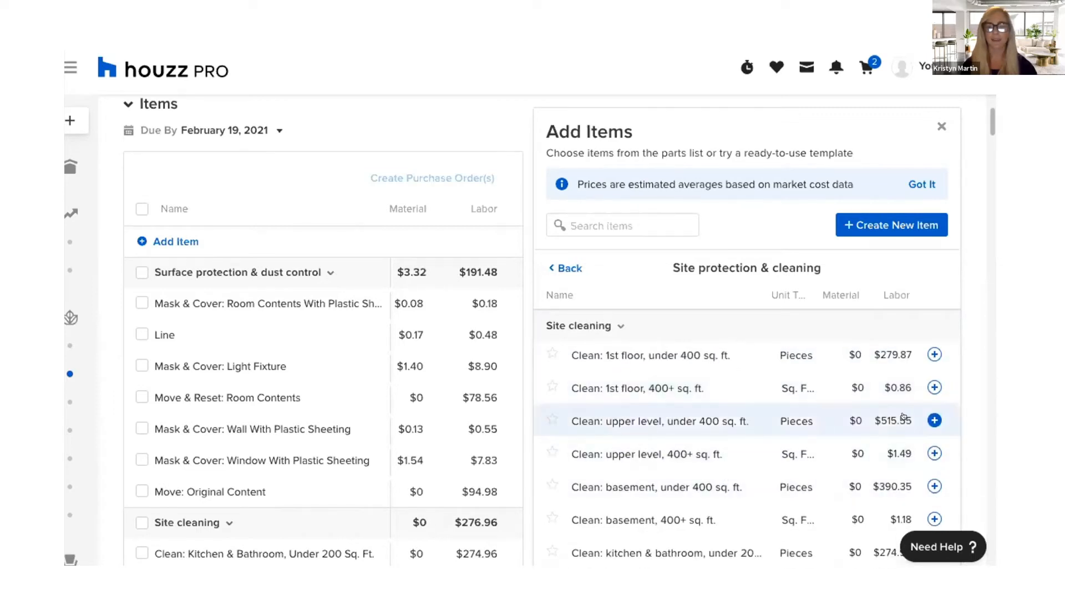
pyautogui.click(933, 420)
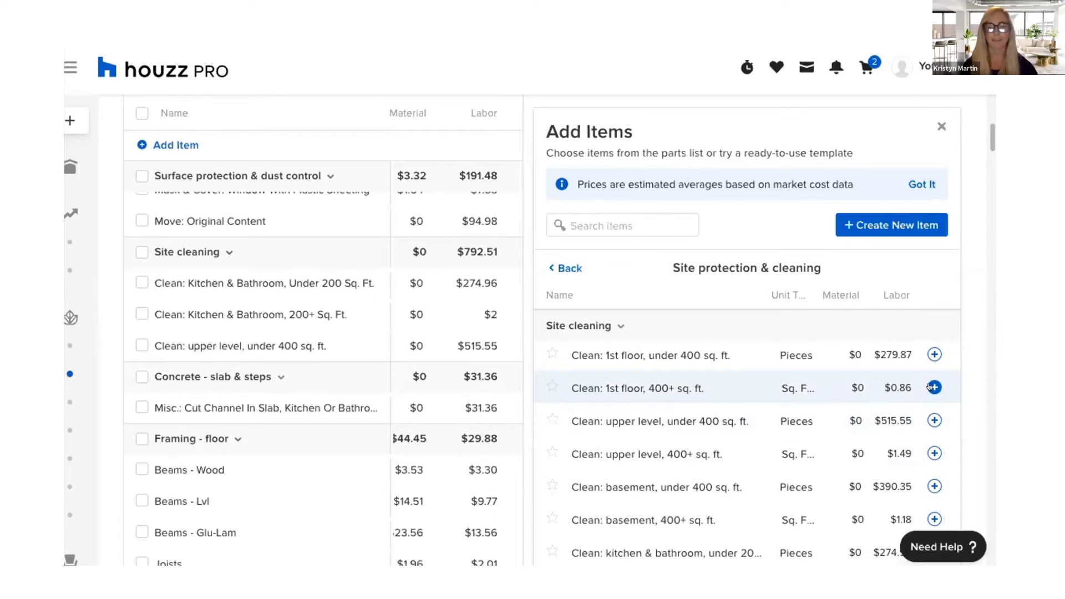
pyautogui.click(932, 387)
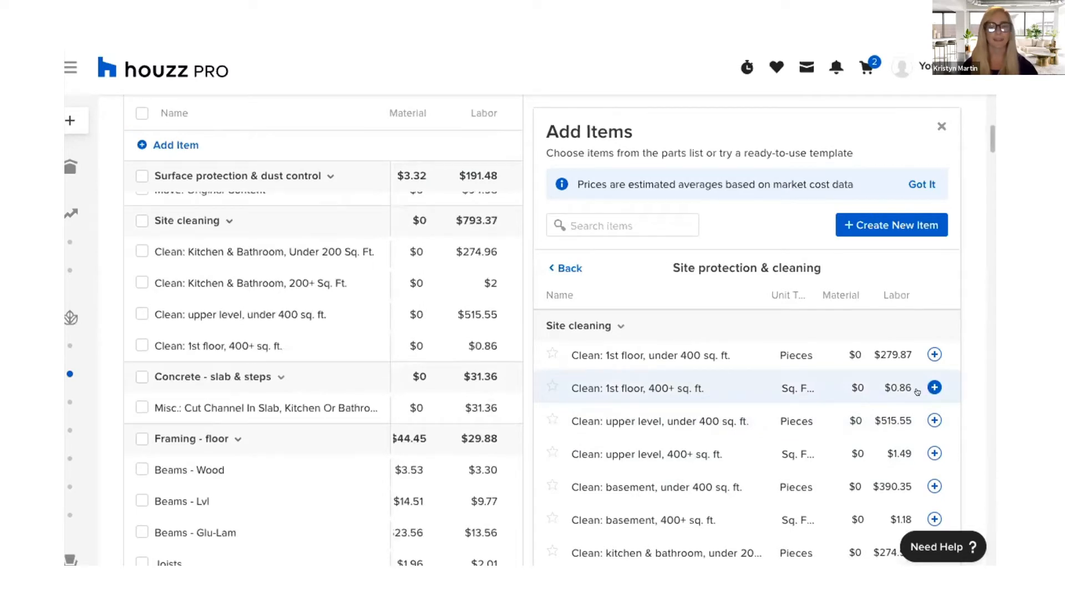
# Mark the part "Clean: any additional areas, 400+ sq. ft." as a favorite
pyautogui.scroll(2, 715, 415)
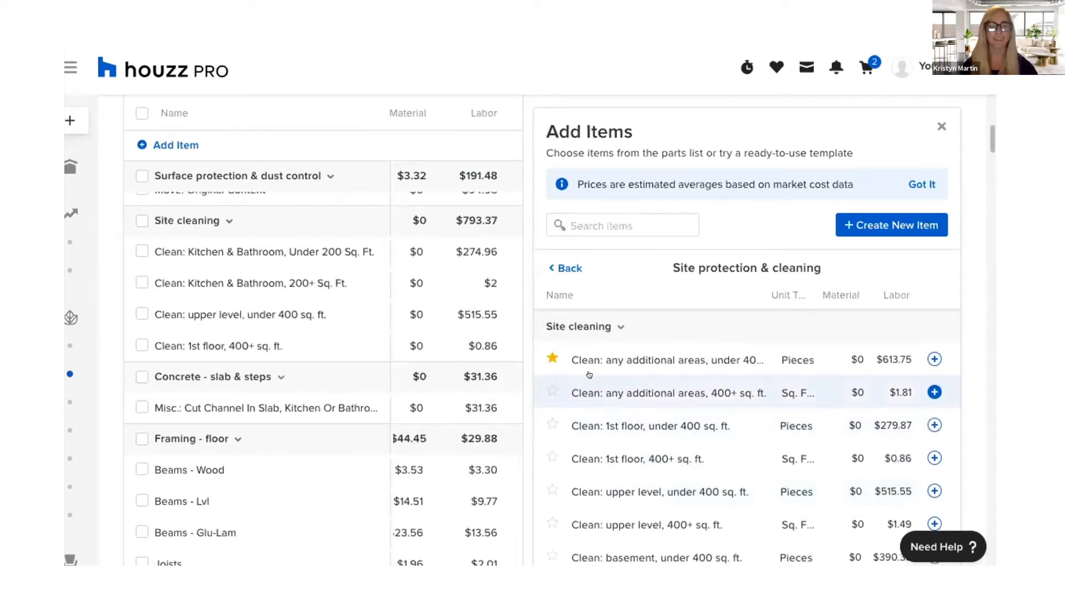
pyautogui.click(552, 359)
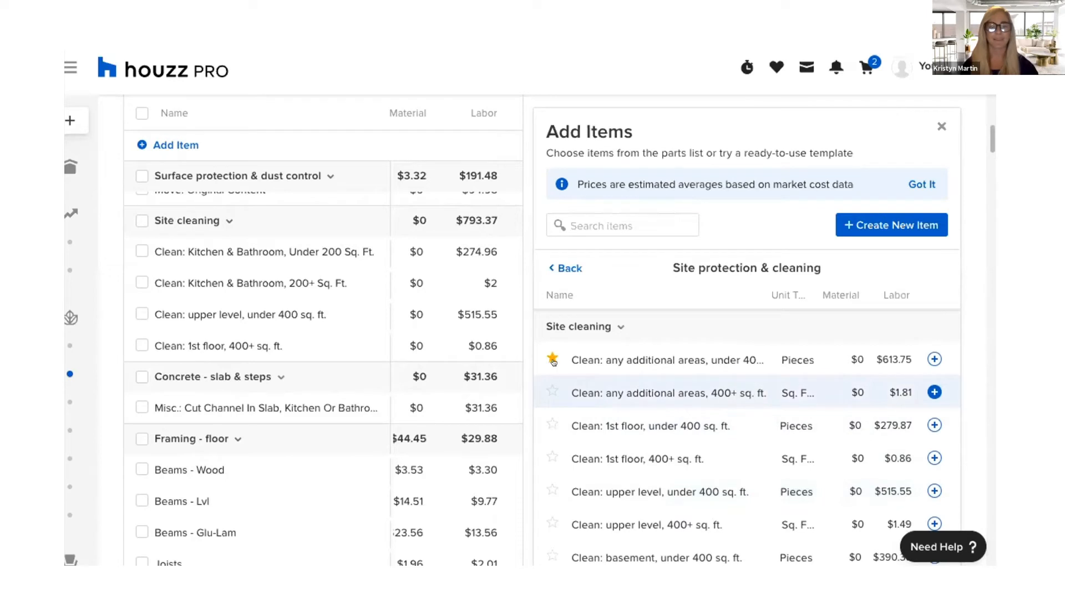
pyautogui.click(551, 391)
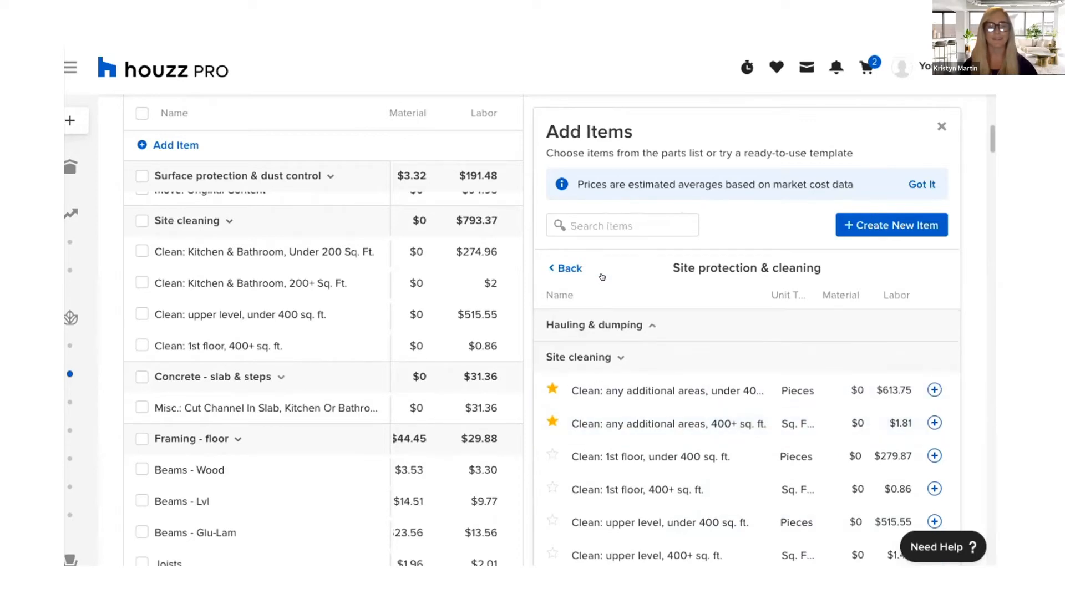
# Search the whole parts list for "window" and add the favorite item Window to the estimate
pyautogui.click(566, 268)
pyautogui.click(593, 225)
pyautogui.click(564, 268)
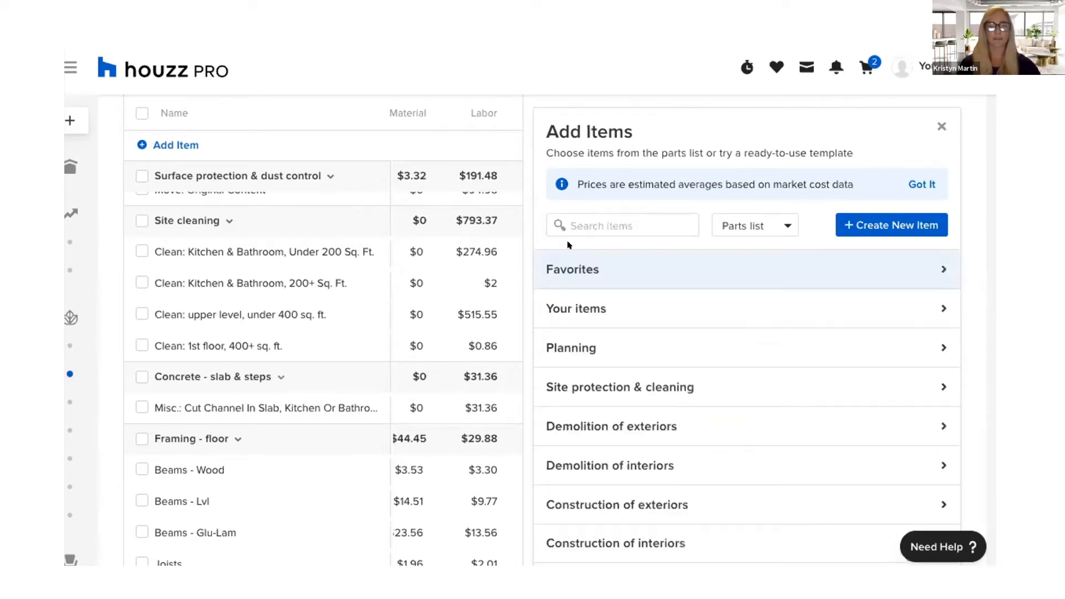
pyautogui.write('window')
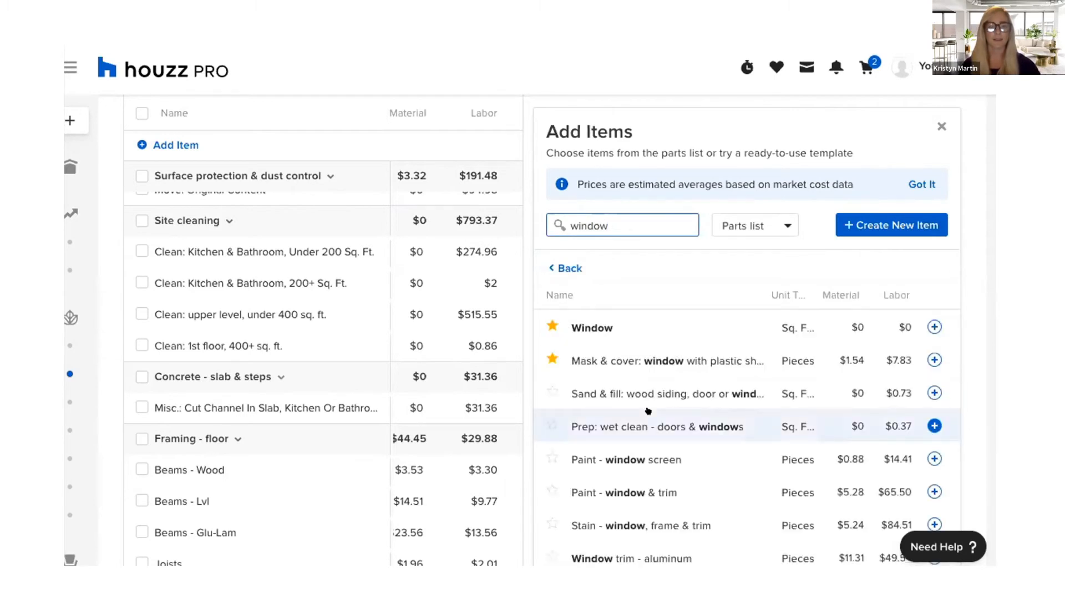
pyautogui.scroll(-3, 647, 409)
pyautogui.scroll(3, 646, 411)
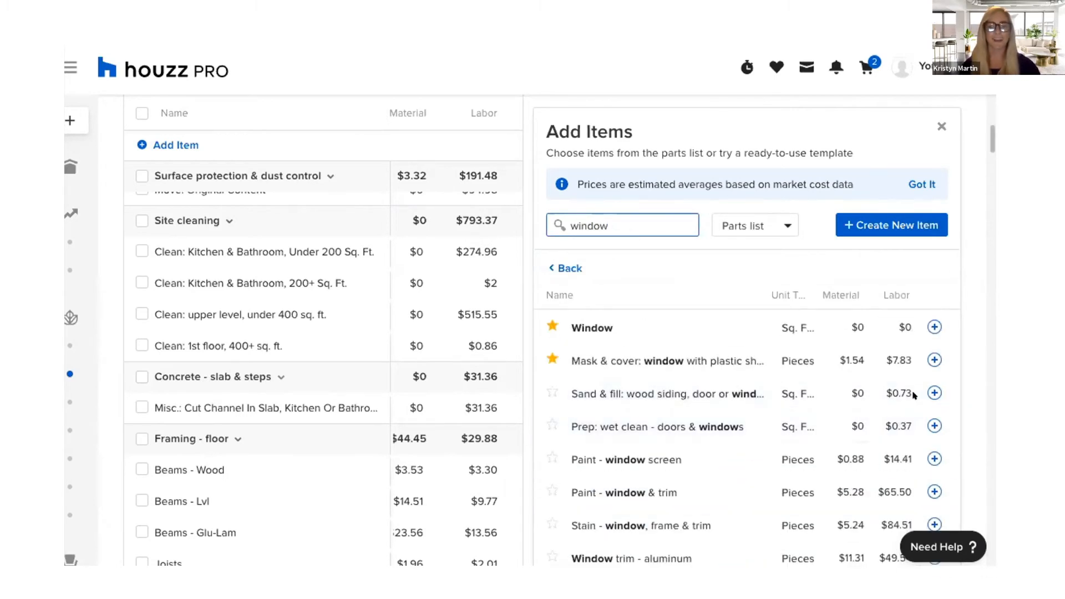
pyautogui.click(932, 327)
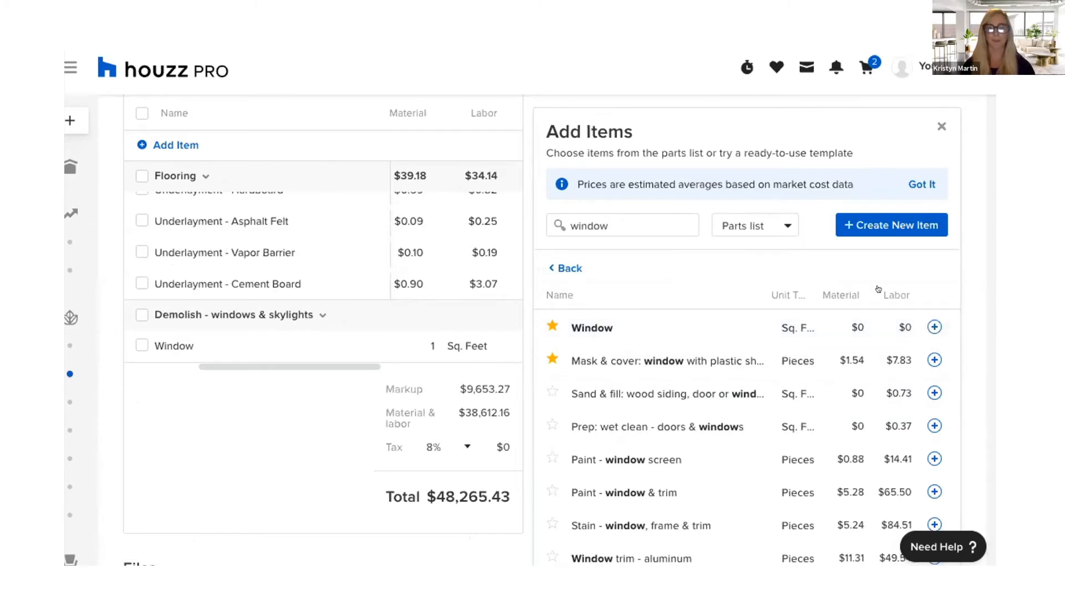
# Start a new item named "my piece" under Your items, in the Custom category, with Houzz as the vendor
pyautogui.click(874, 227)
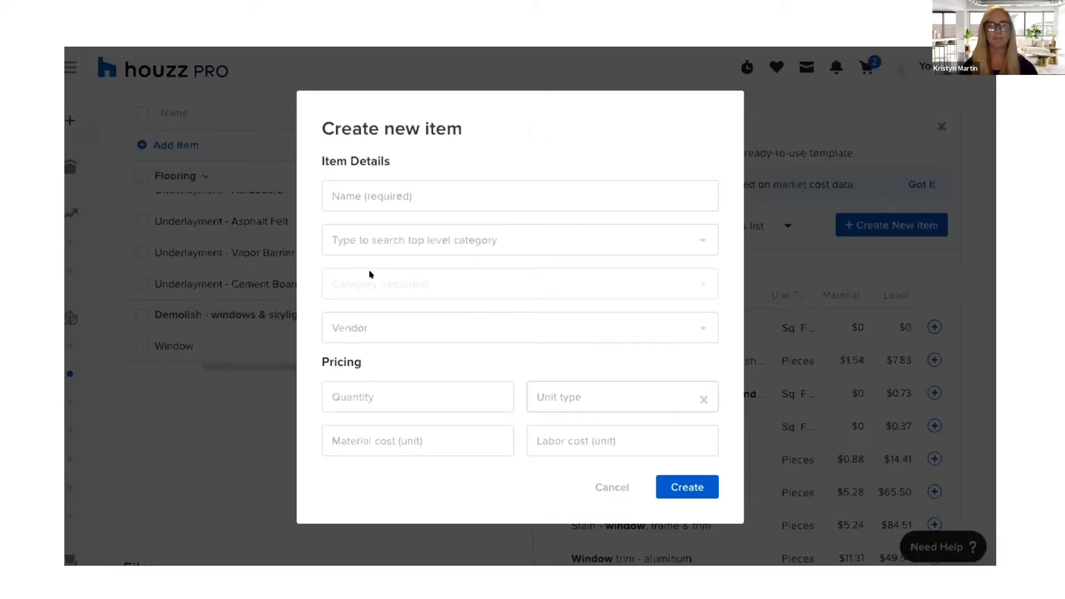
pyautogui.click(406, 196)
pyautogui.write('my piece')
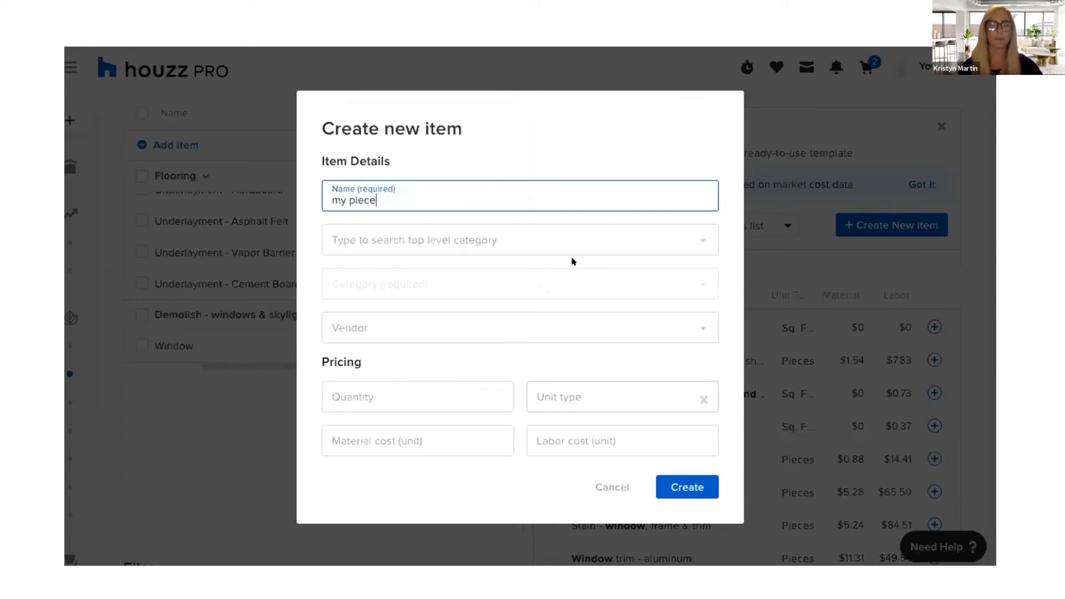
pyautogui.click(630, 239)
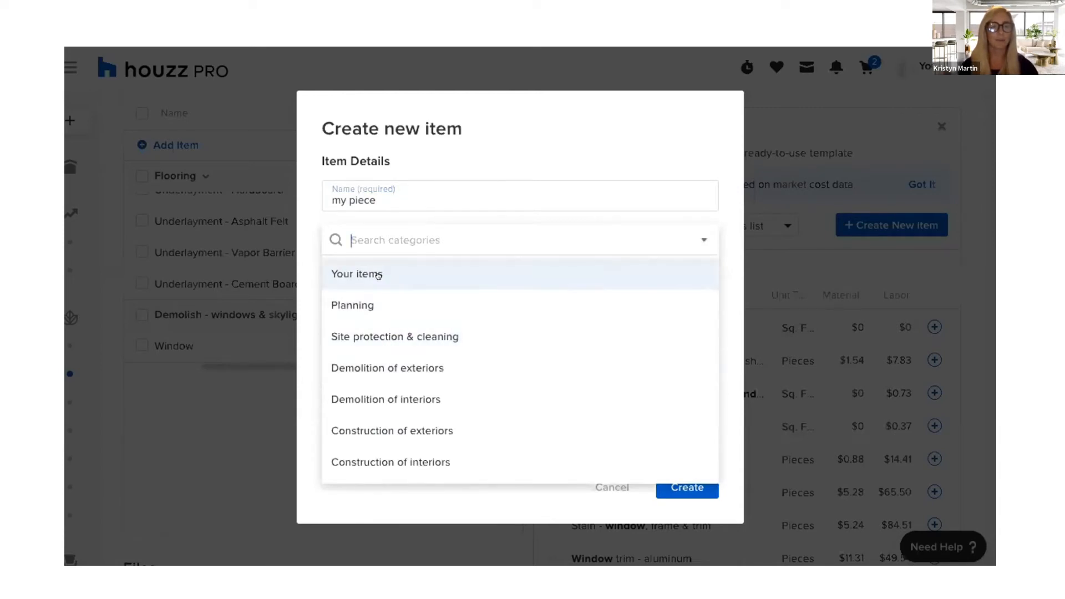
pyautogui.click(378, 275)
pyautogui.click(418, 275)
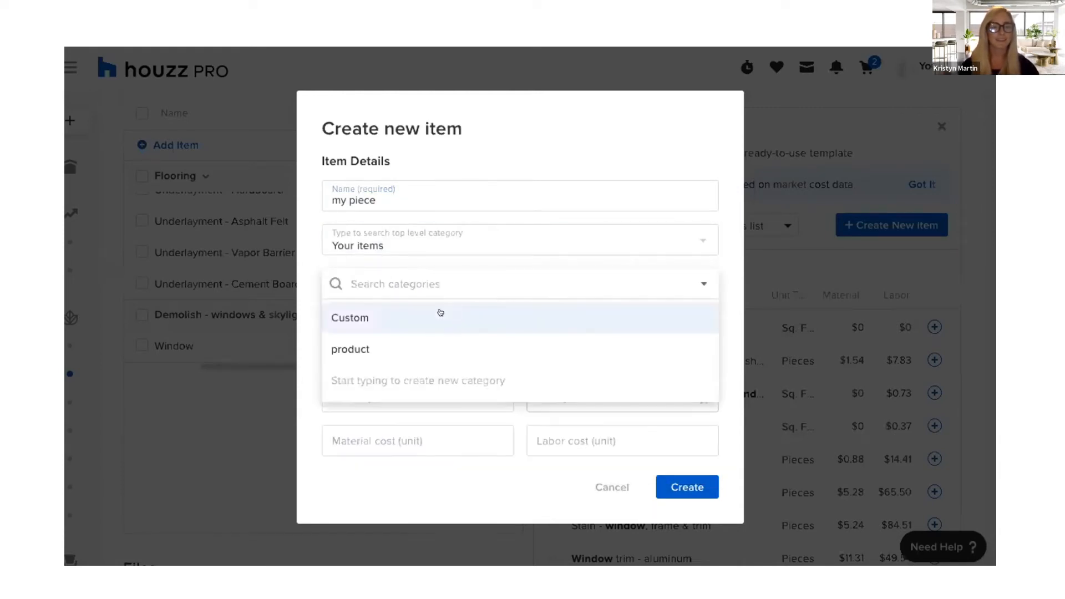
pyautogui.click(402, 311)
pyautogui.click(487, 334)
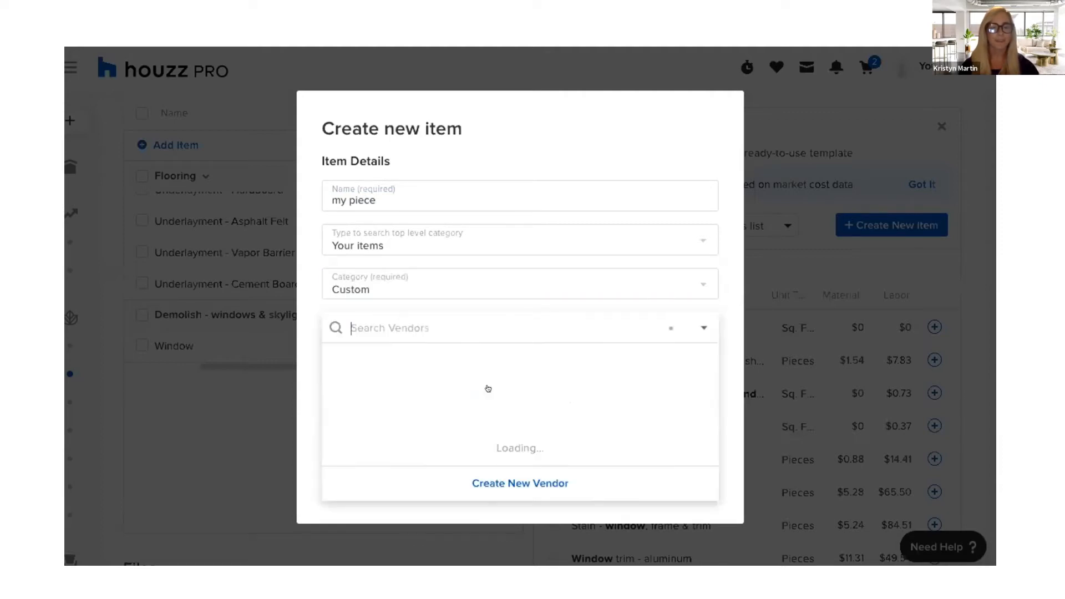
pyautogui.click(488, 389)
# Set the new item's quantity to 1, unit type to Pieces and material cost to .10, and create it
pyautogui.click(405, 385)
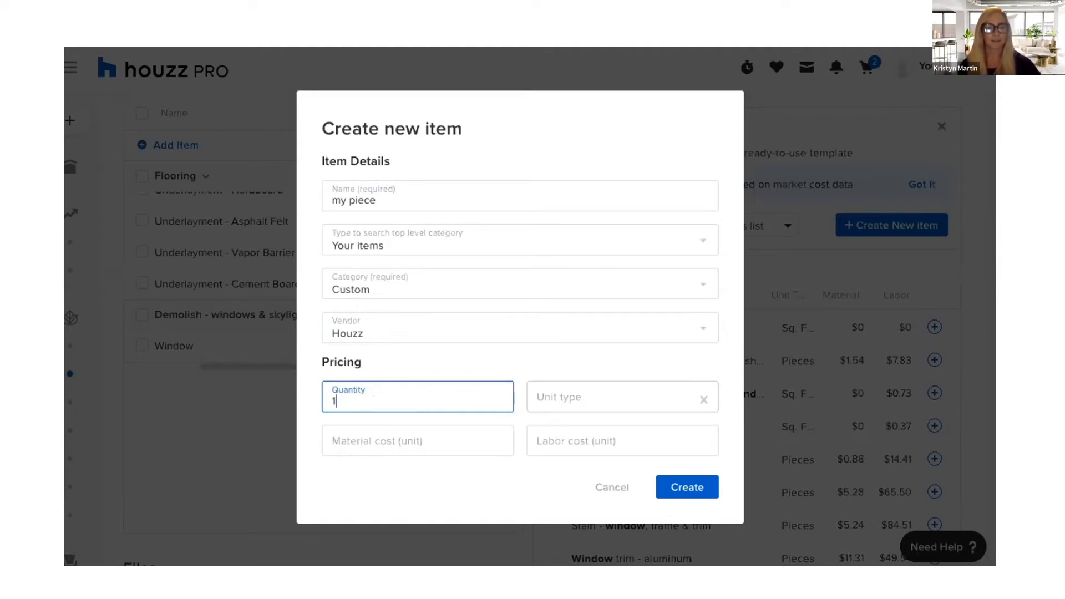
pyautogui.click(545, 397)
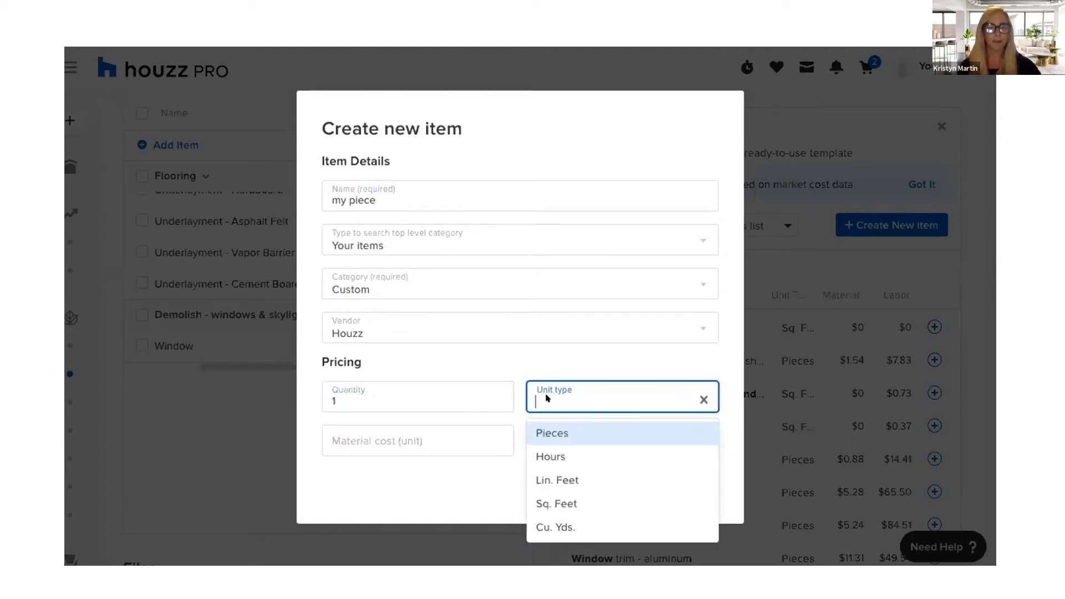
pyautogui.click(550, 433)
pyautogui.click(342, 437)
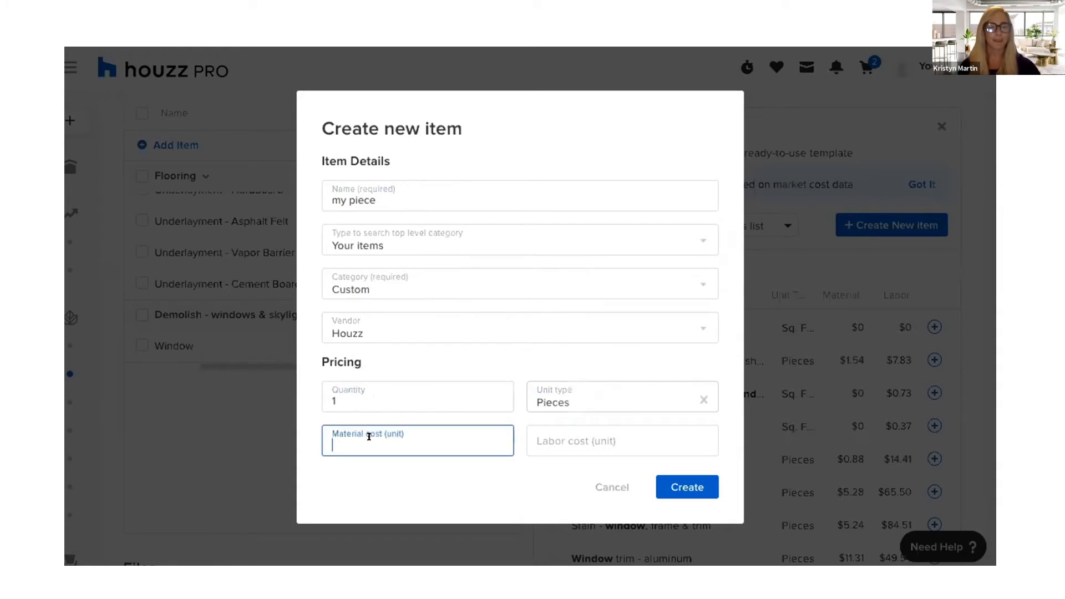
pyautogui.write('.10')
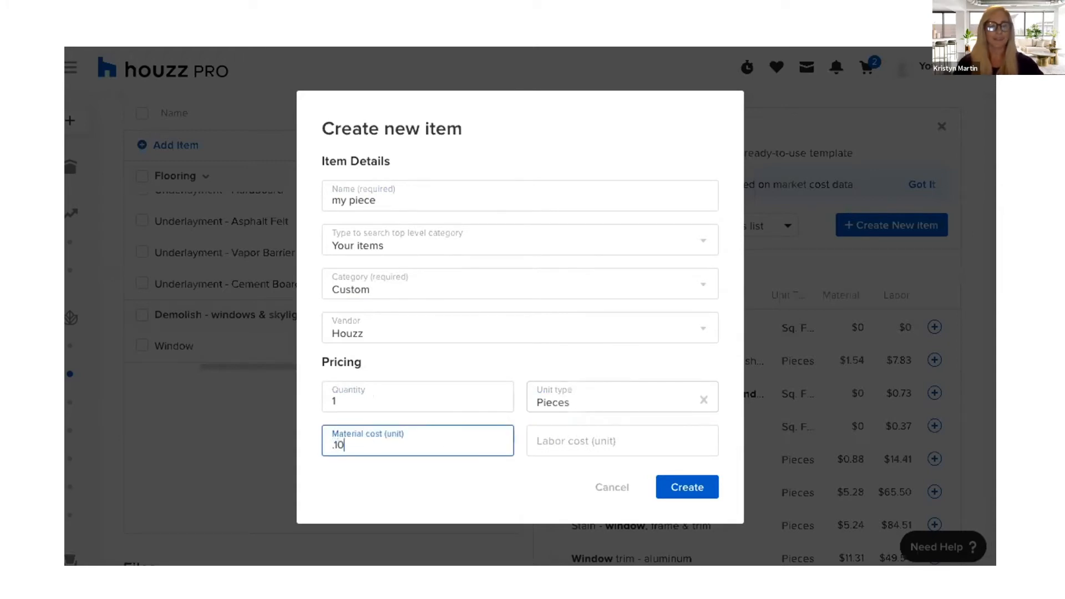
pyautogui.click(678, 487)
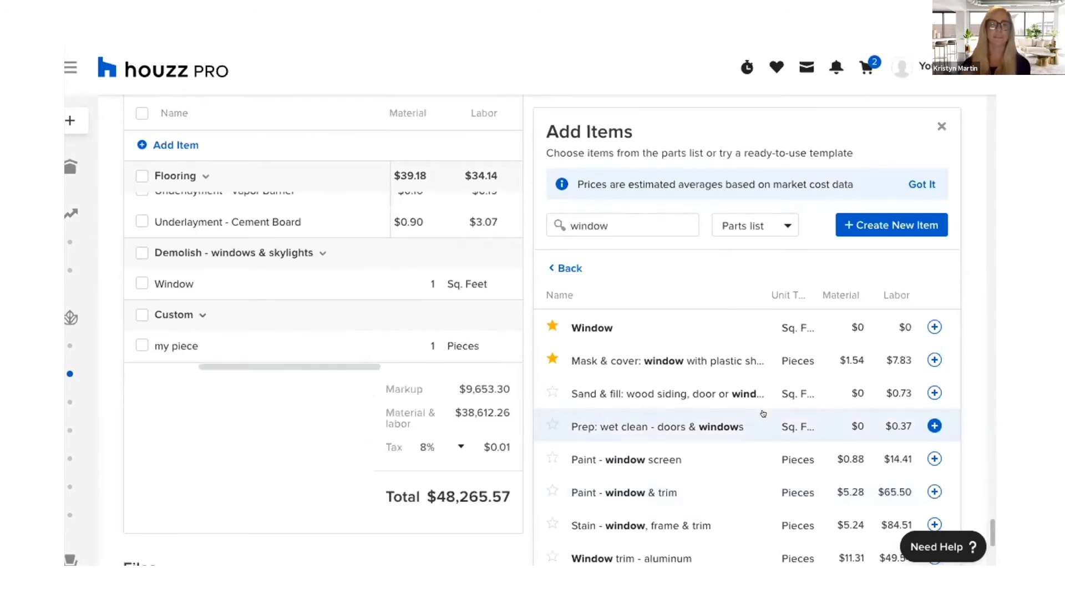
# Close the parts list and review the markup, material & labor and tax rows in the estimate's summary
pyautogui.click(938, 126)
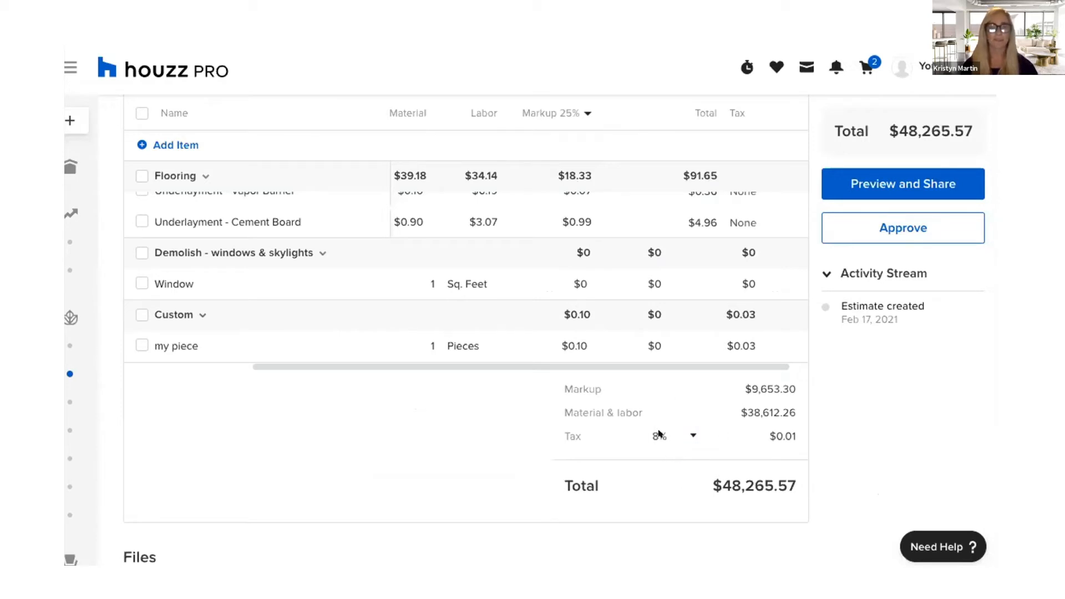
pyautogui.moveTo(582, 388); pyautogui.dragTo(560, 384)
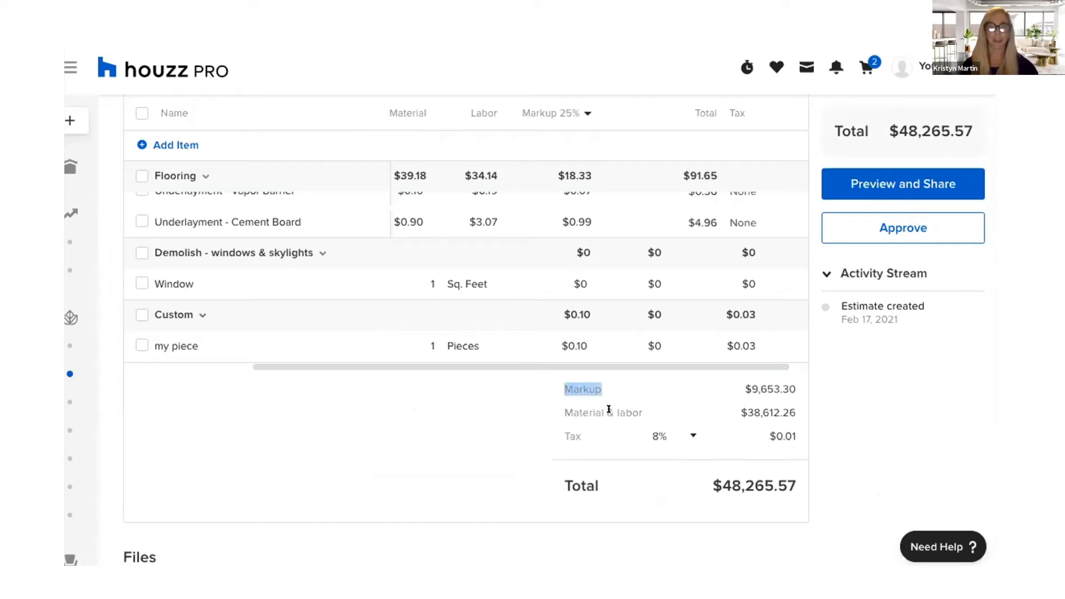
pyautogui.scroll(-2, 606, 400)
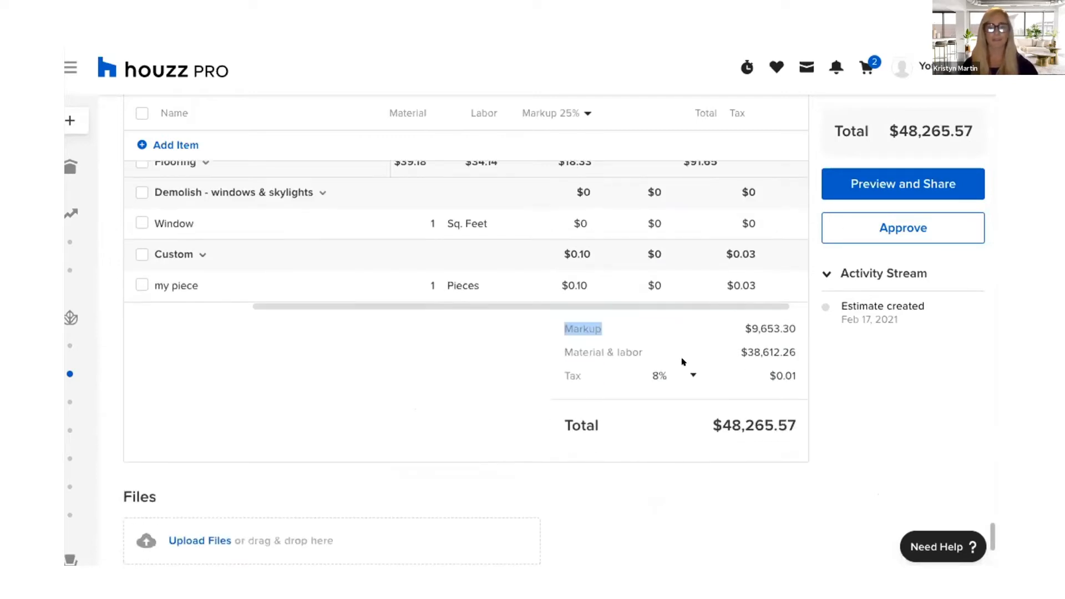
pyautogui.moveTo(580, 348); pyautogui.dragTo(637, 350)
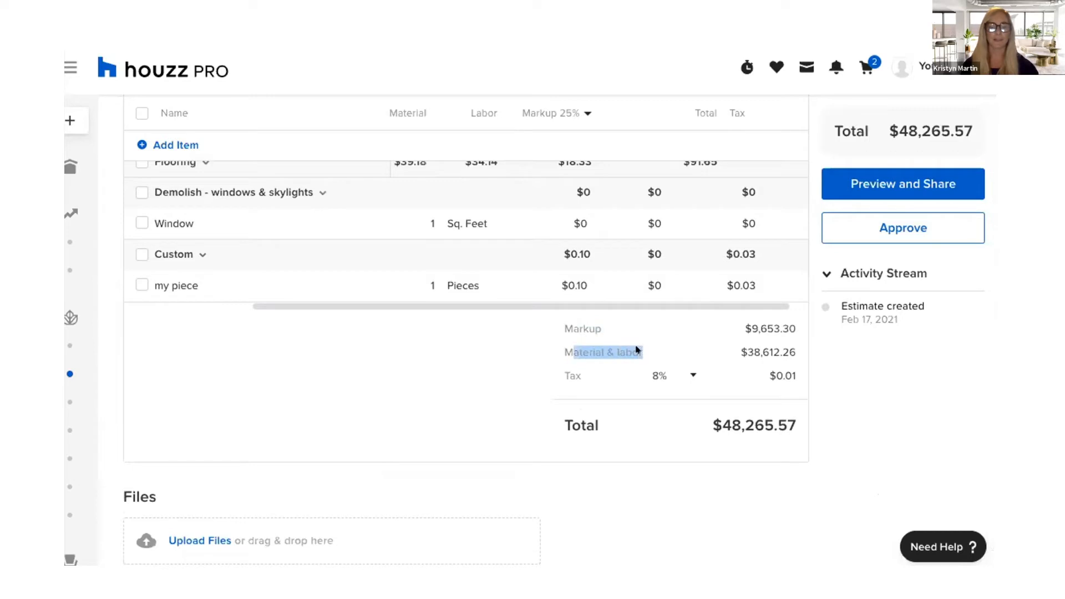
pyautogui.moveTo(546, 375); pyautogui.dragTo(636, 363)
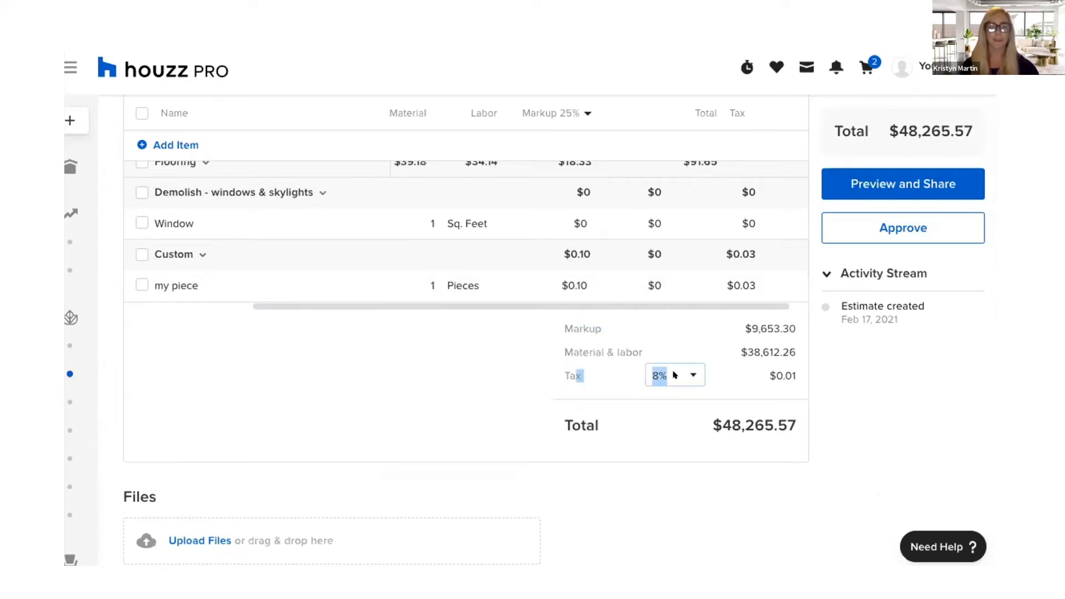
# Examine the estimate's tax rate choices and the form for adding a new sales tax, leaving it without saving
pyautogui.click(694, 375)
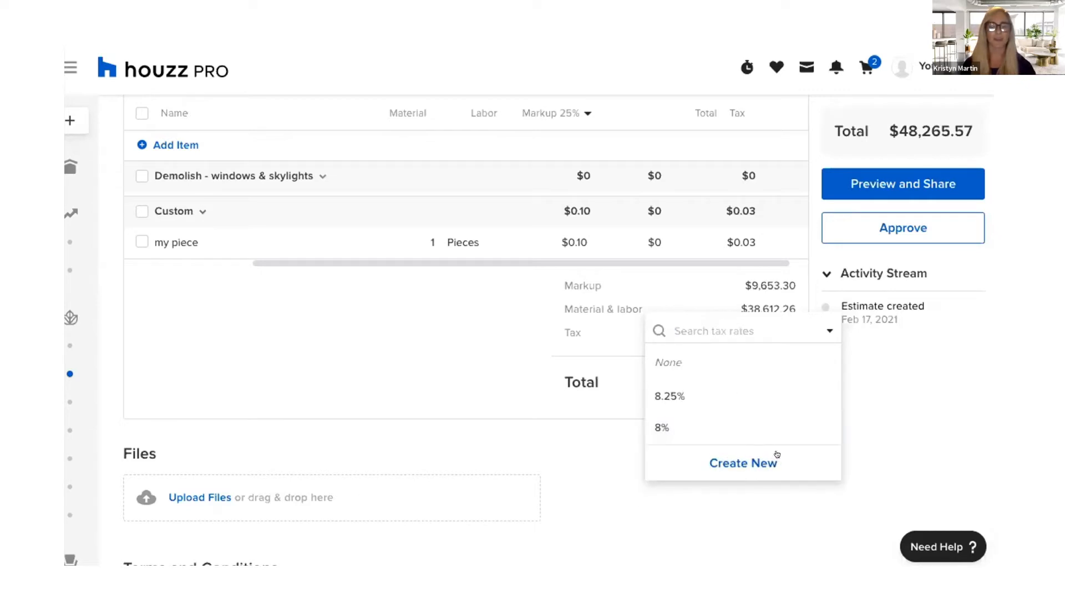
pyautogui.click(714, 458)
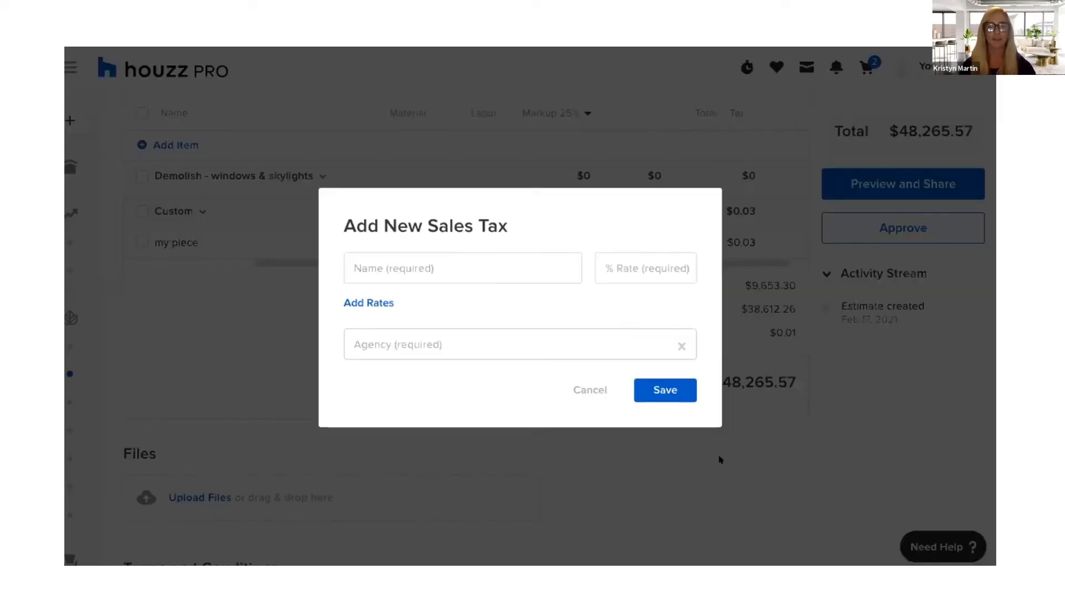
pyautogui.click(423, 259)
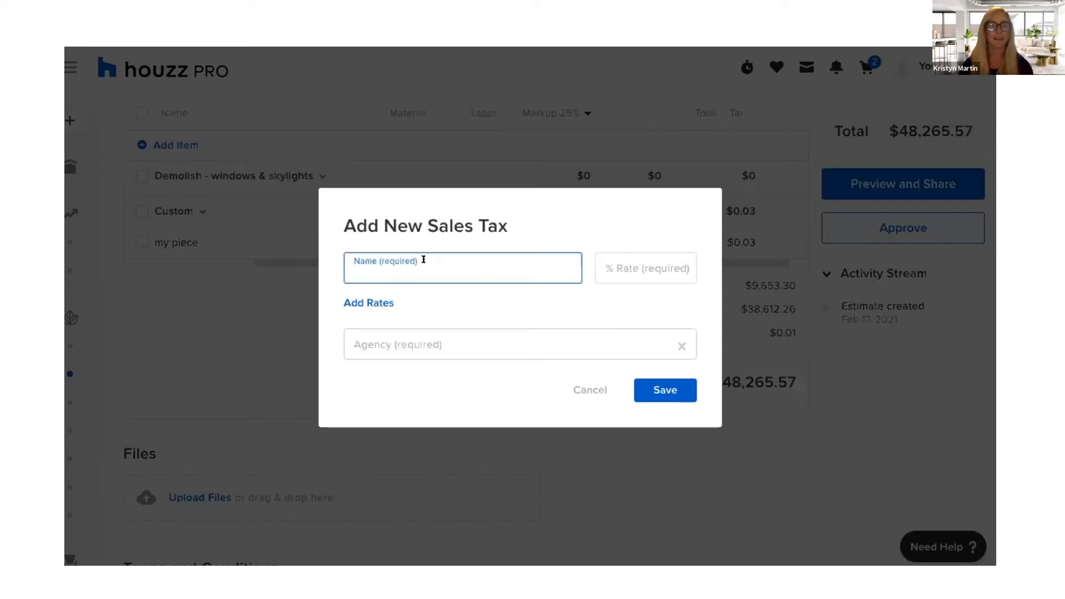
pyautogui.click(572, 381)
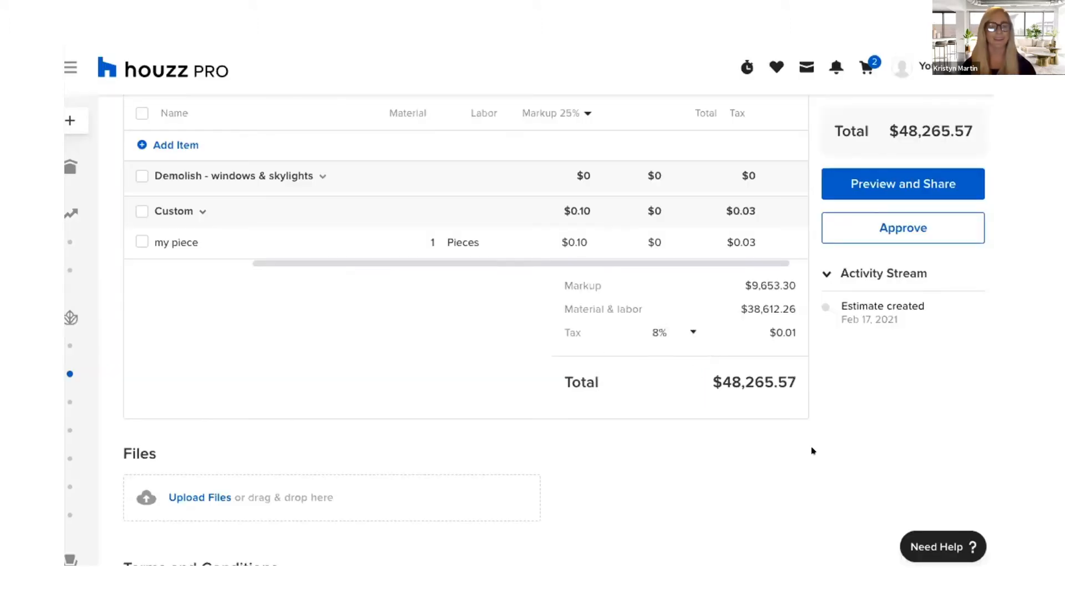
# Enter "thanks--" as the estimate's terms and conditions text
pyautogui.scroll(-3, 812, 450)
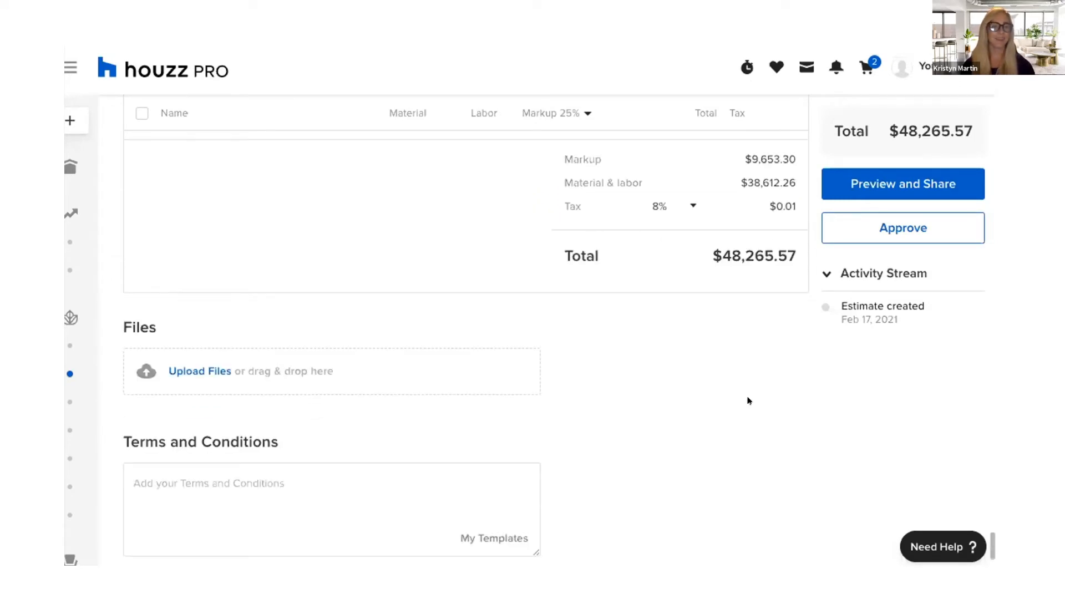
pyautogui.scroll(-3, 746, 400)
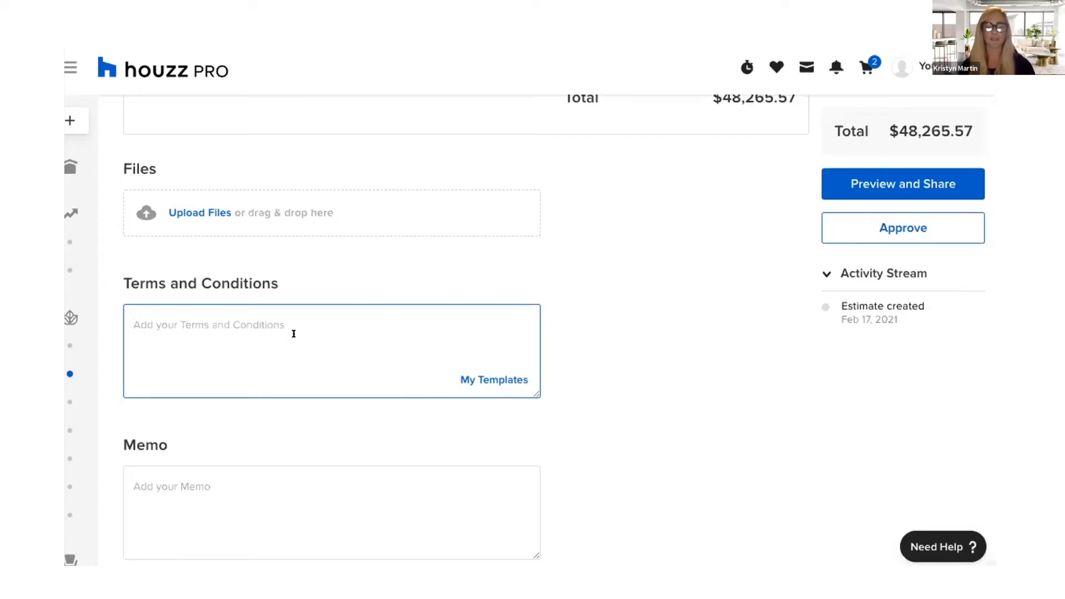
pyautogui.write('thanks')
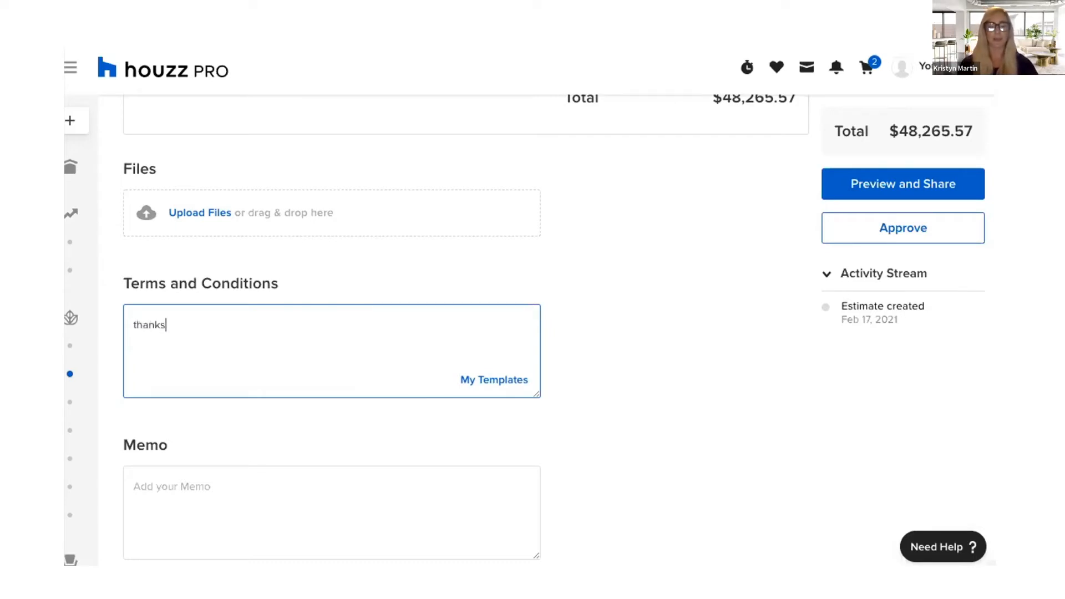
pyautogui.write('--')
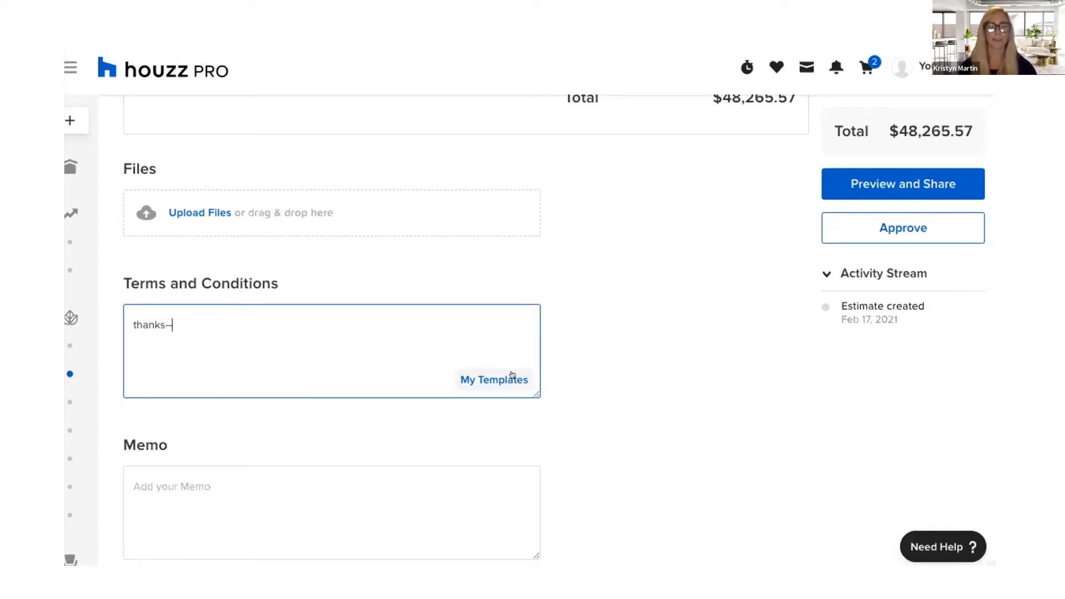
# Create a terms and conditions template titled "t & c" with the text "thanks----", then save it and add it to the estimate
pyautogui.click(487, 379)
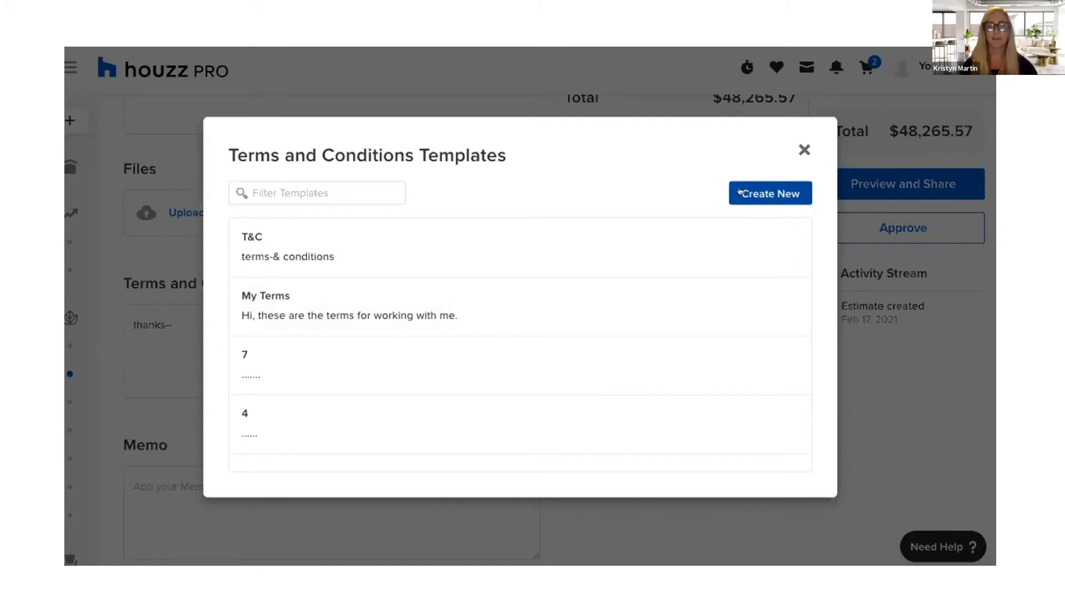
pyautogui.click(739, 192)
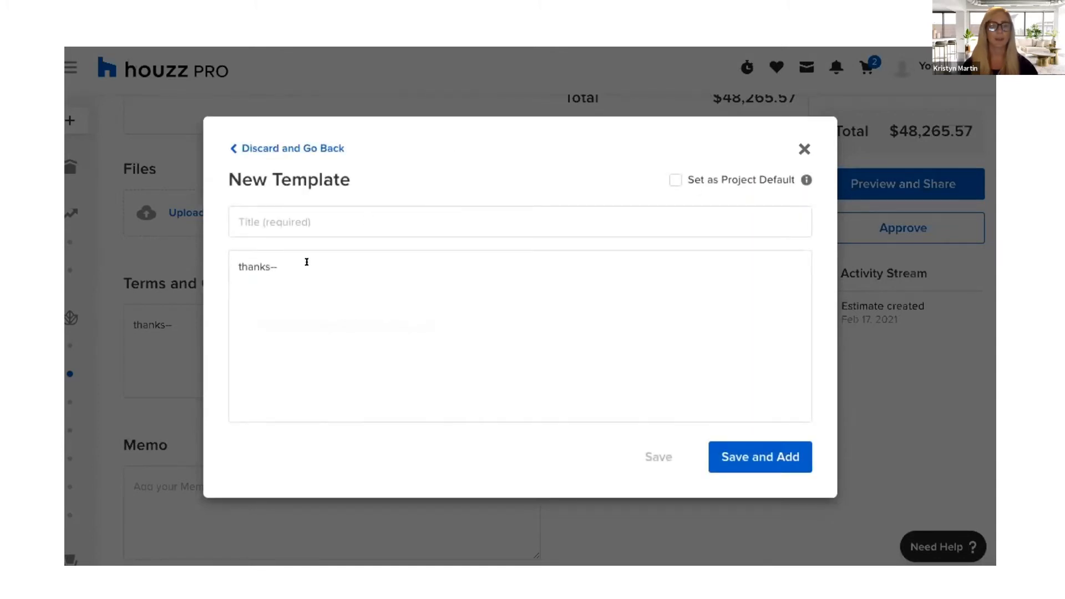
pyautogui.click(321, 258)
pyautogui.write('--')
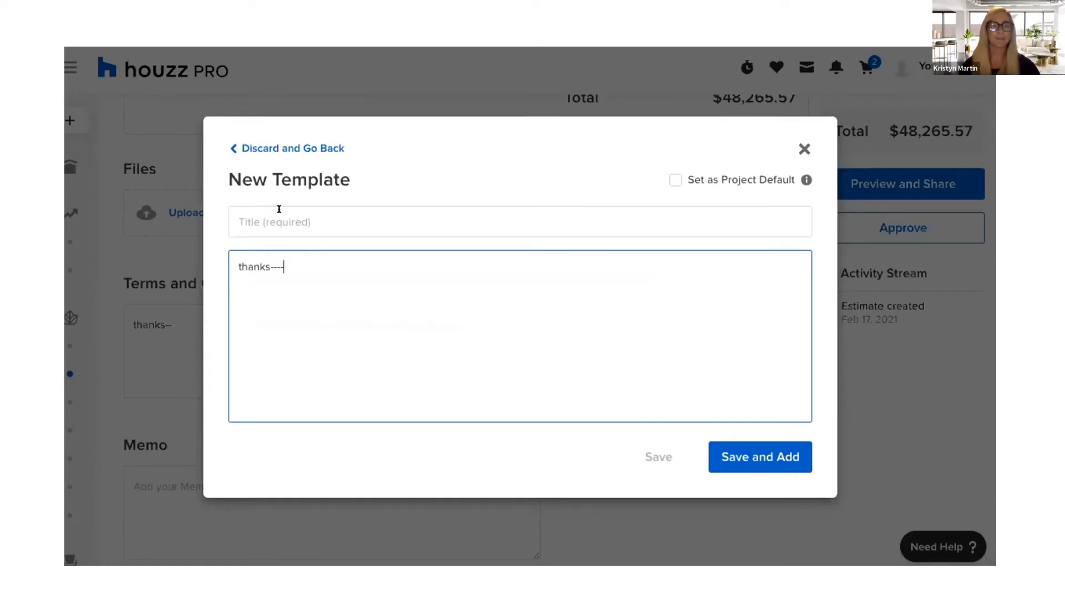
pyautogui.click(279, 209)
pyautogui.write('t ')
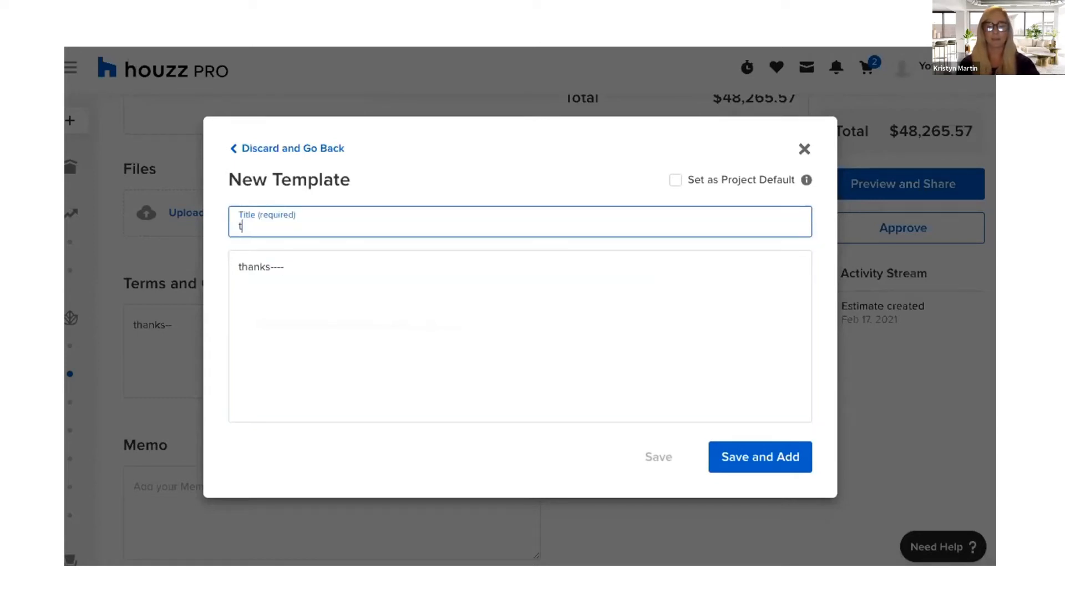
pyautogui.write('& c')
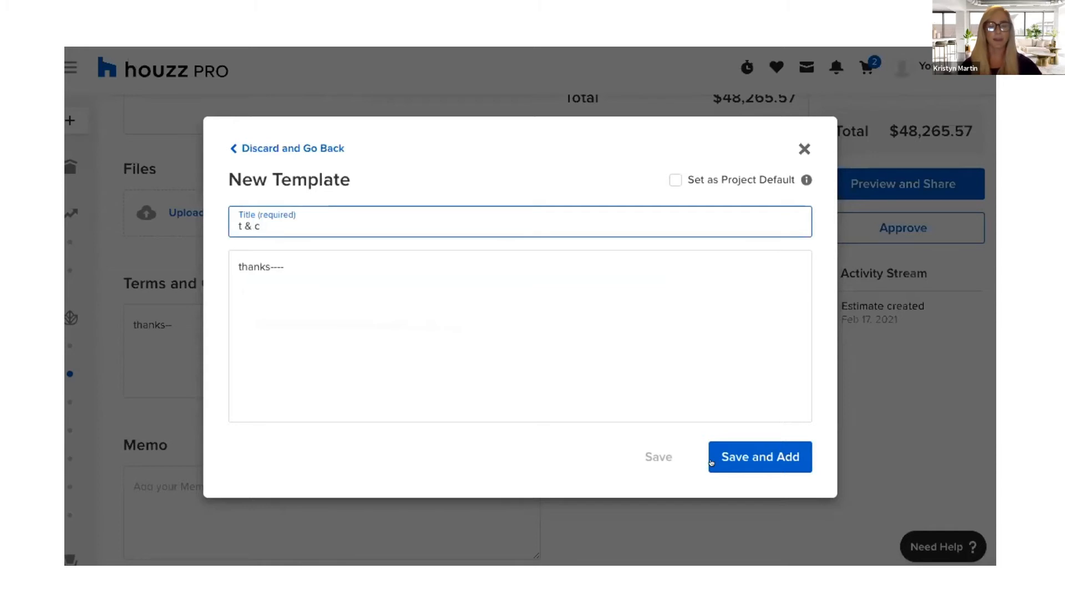
pyautogui.click(761, 455)
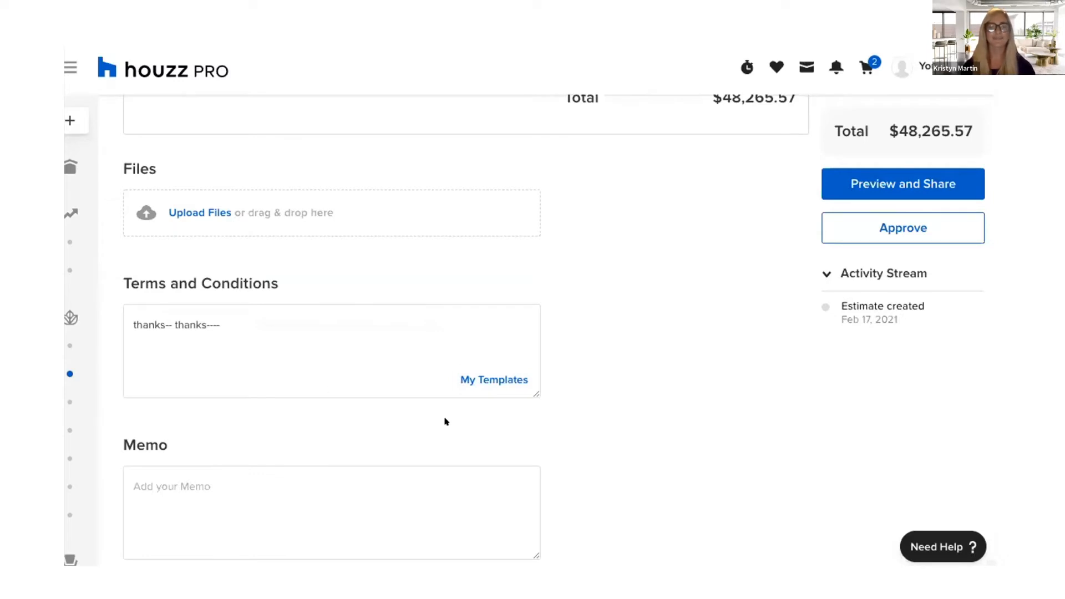
# Review the saved terms and conditions templates and the actions available for My Terms, close the list, and look at the empty memo field
pyautogui.click(491, 377)
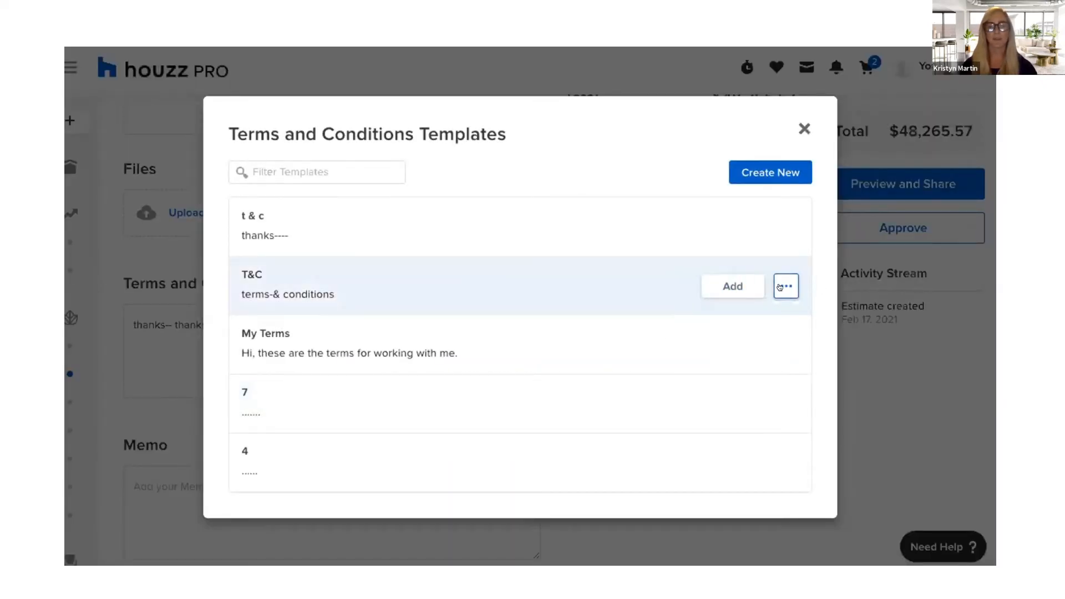
pyautogui.click(778, 336)
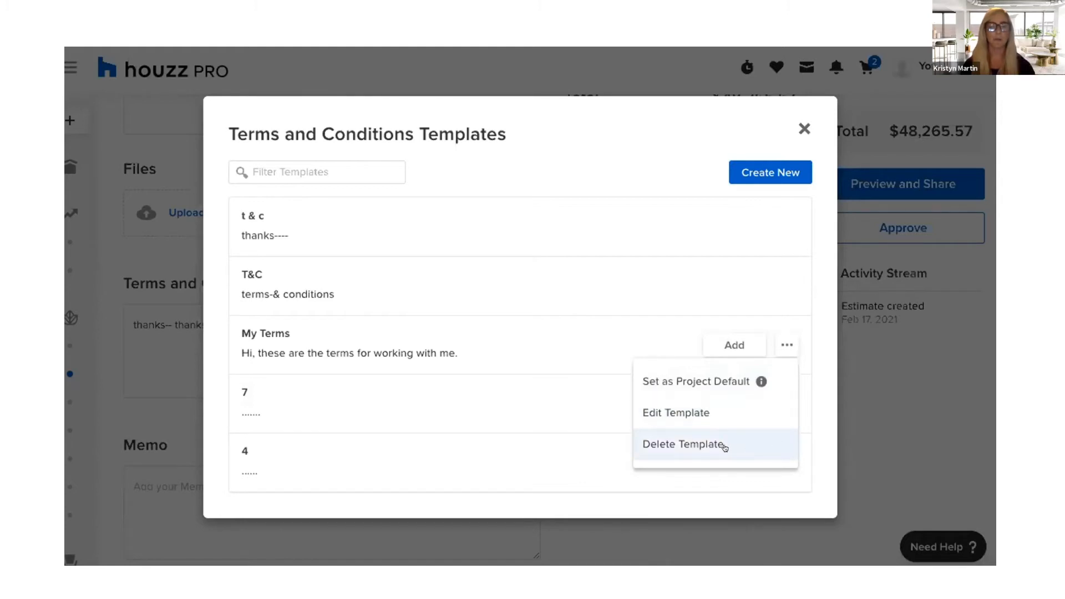
pyautogui.click(801, 127)
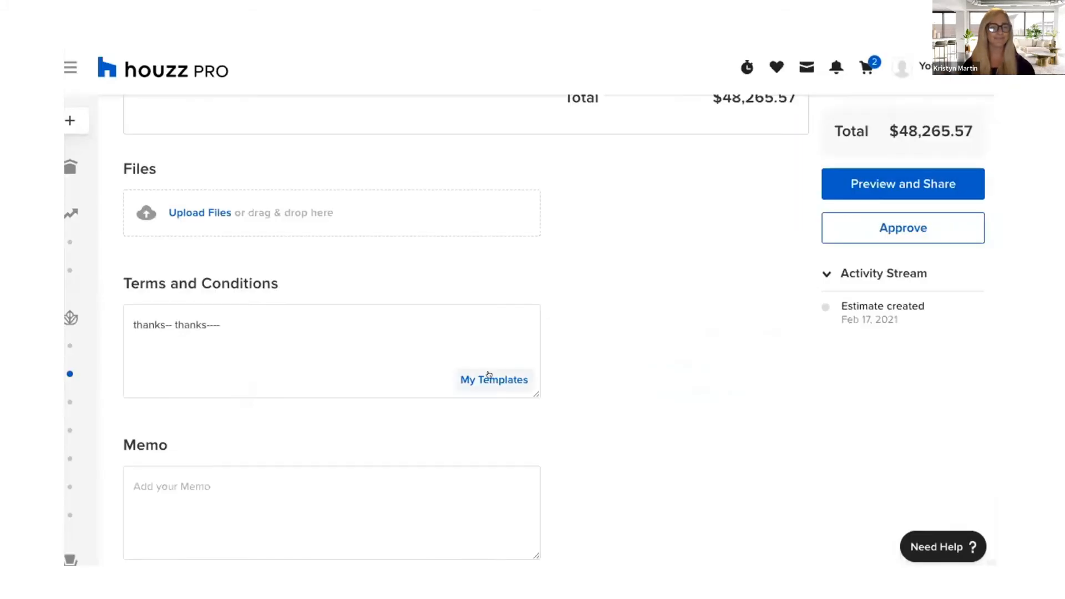
pyautogui.scroll(-1, 496, 373)
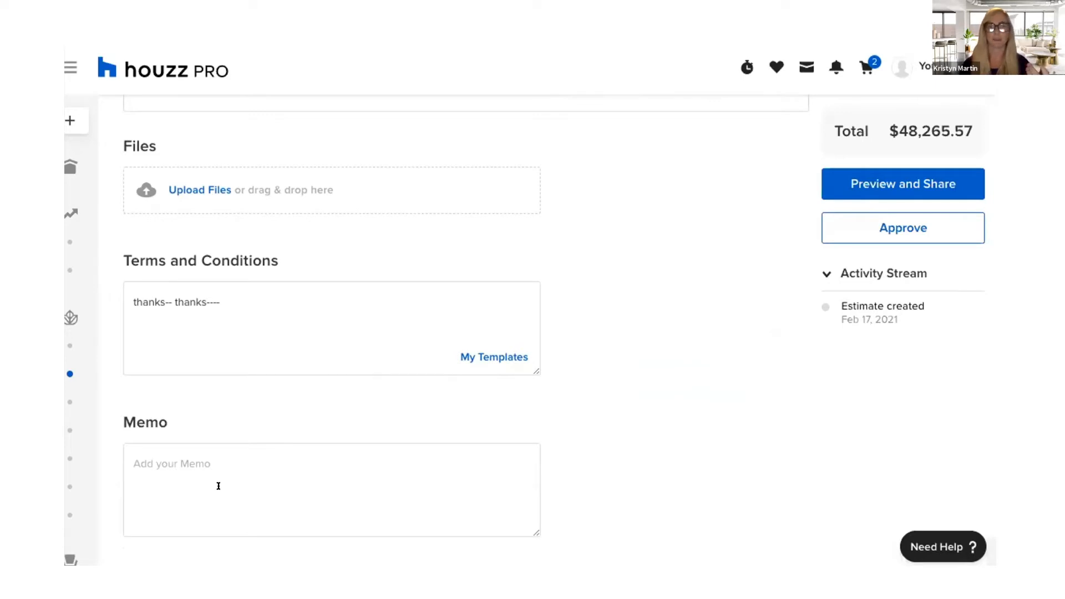
pyautogui.click(207, 448)
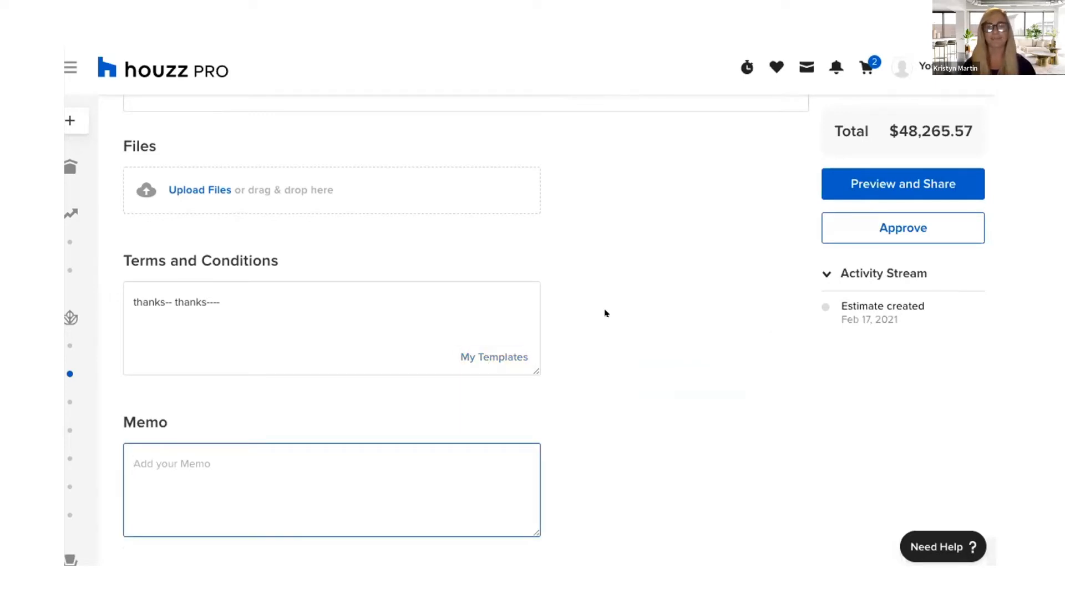
# Open the estimate's client preview for sharing
pyautogui.scroll(10, 602, 311)
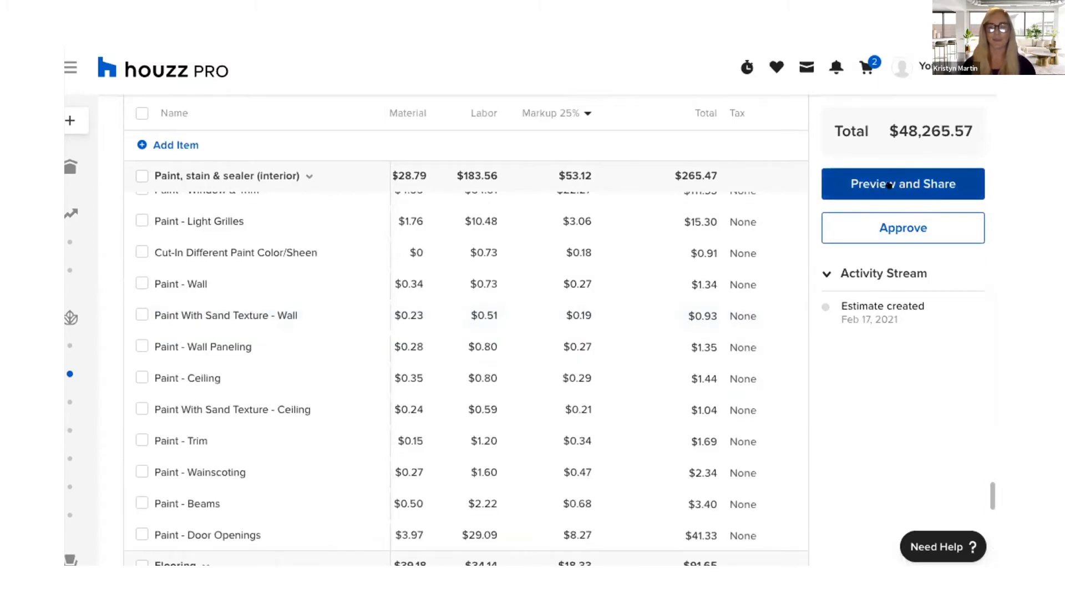
pyautogui.click(830, 177)
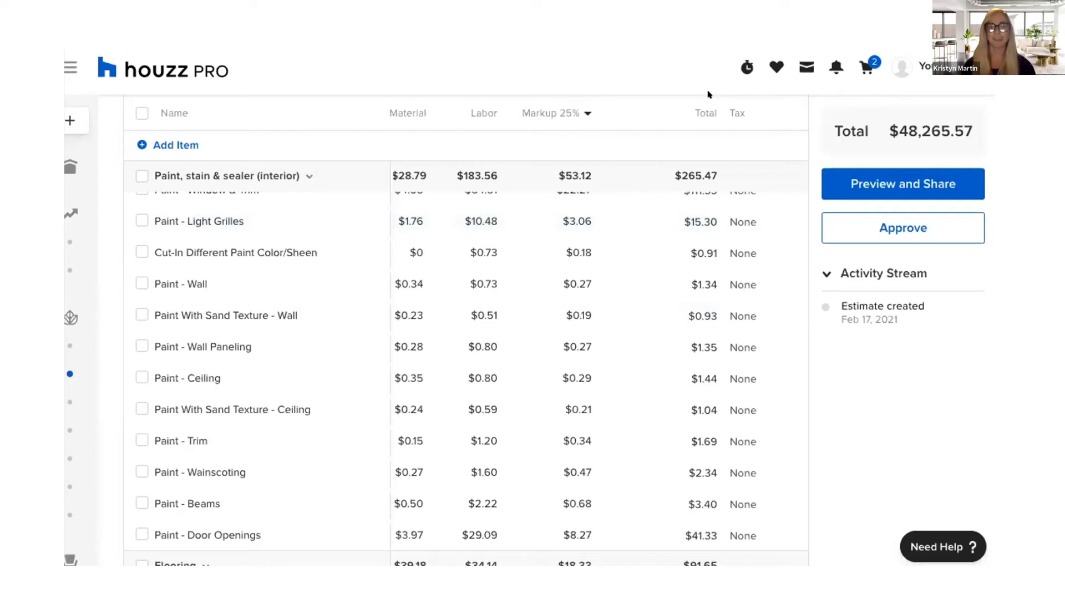
pyautogui.scroll(1, 708, 95)
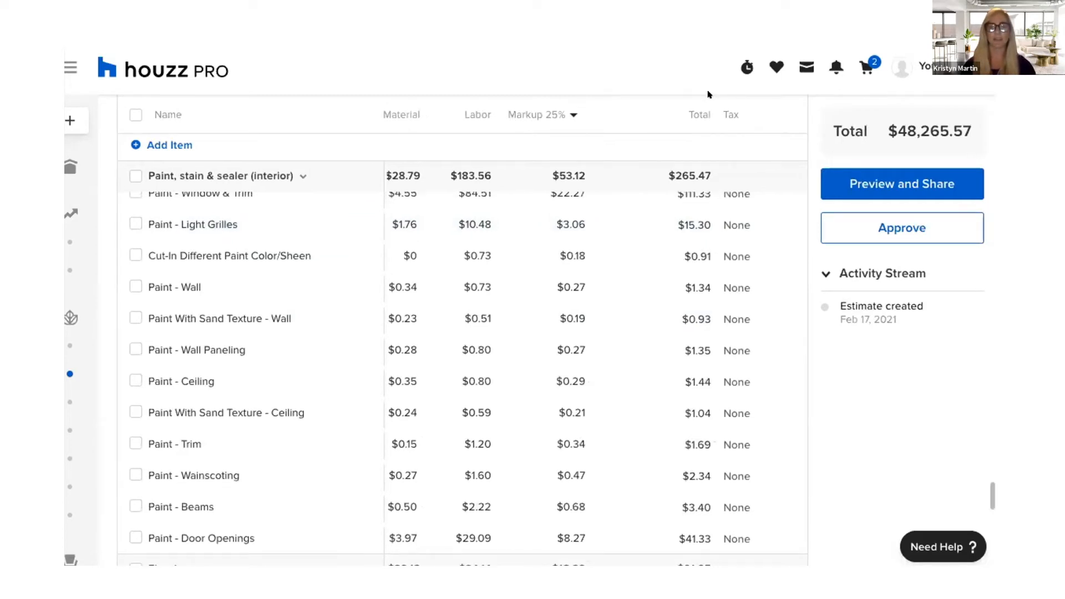
pyautogui.click(902, 184)
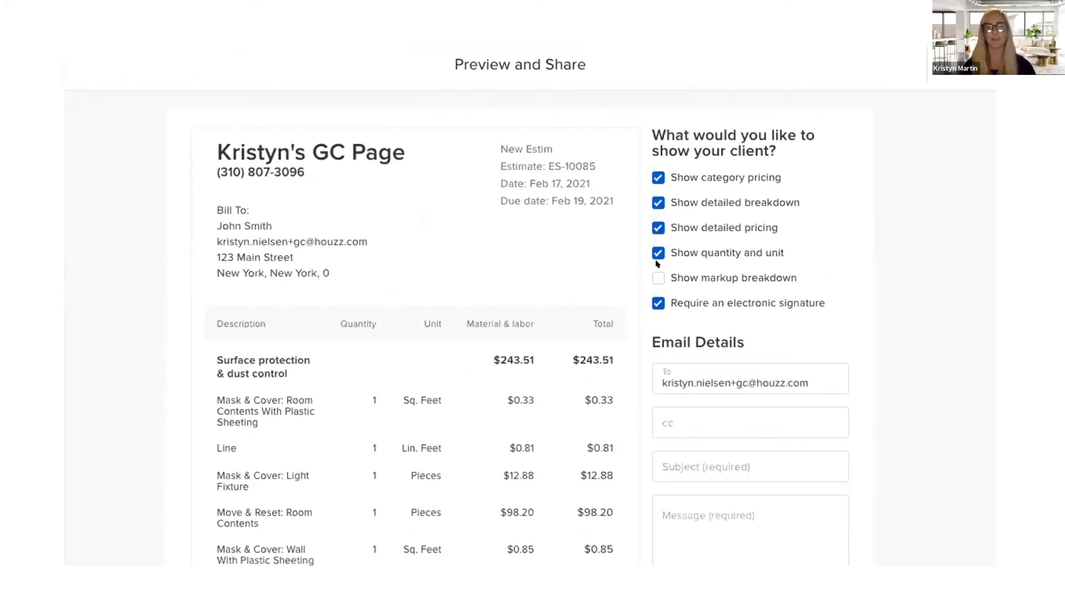
# Turn off the detailed breakdown and the electronic signature requirement, and check the Surface protection & dust control category's name and total in the preview
pyautogui.click(654, 202)
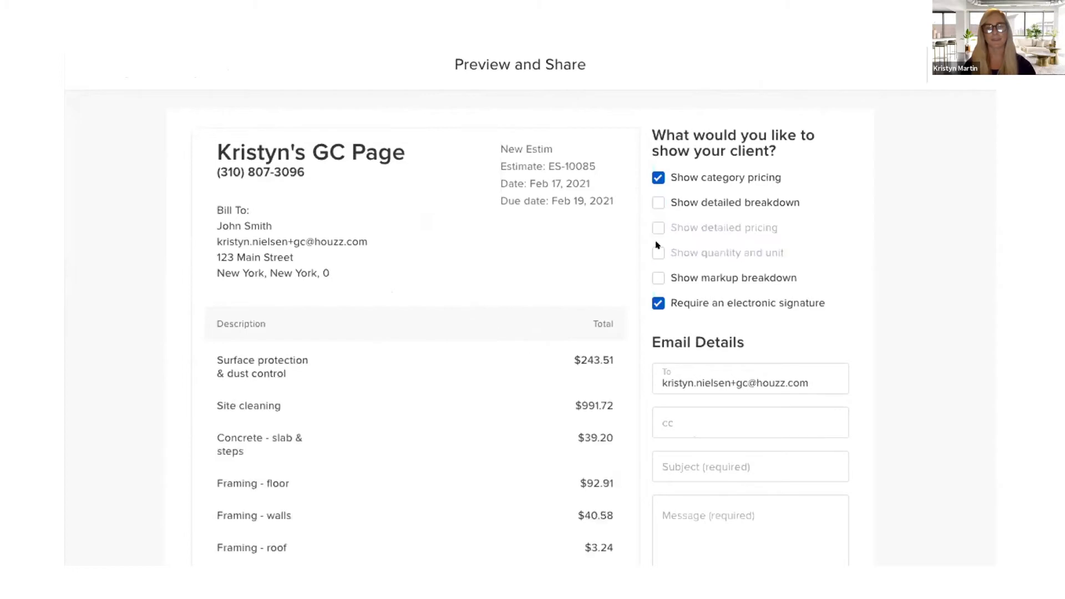
pyautogui.click(653, 298)
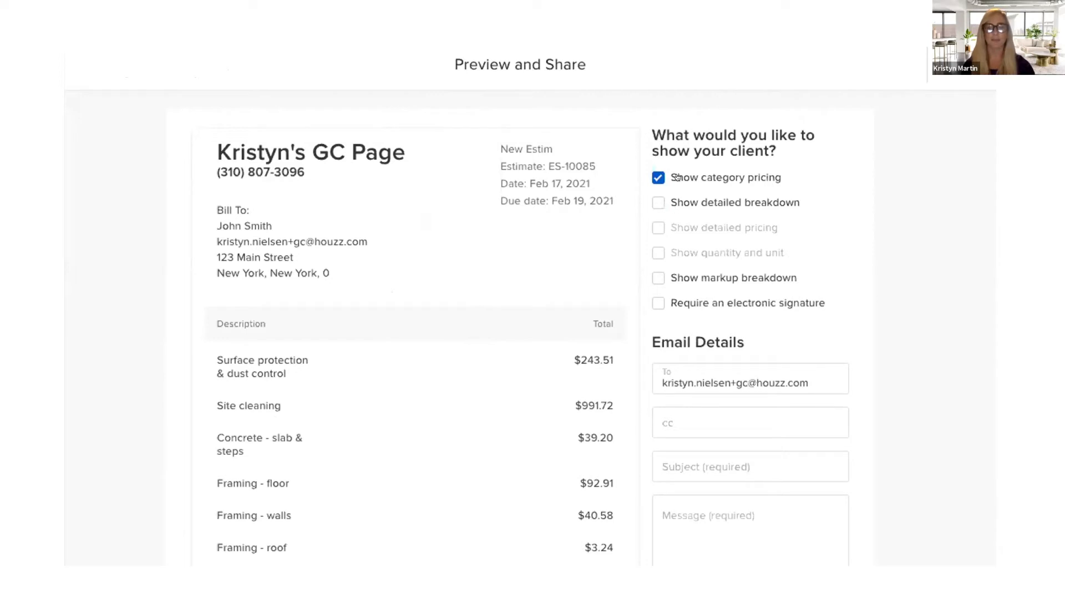
pyautogui.scroll(-1, 720, 187)
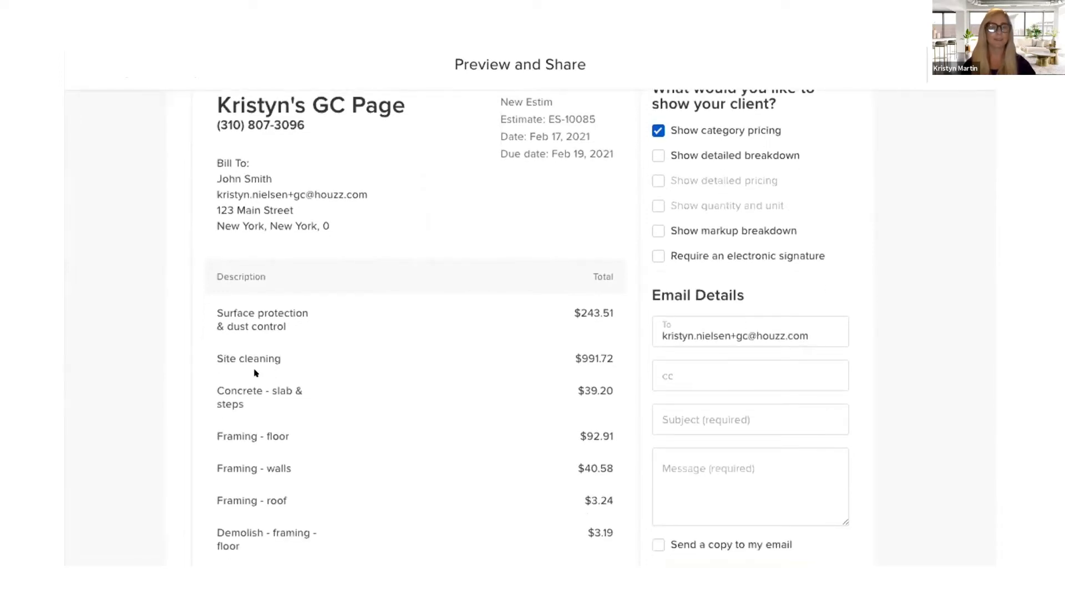
pyautogui.moveTo(286, 326); pyautogui.dragTo(217, 309)
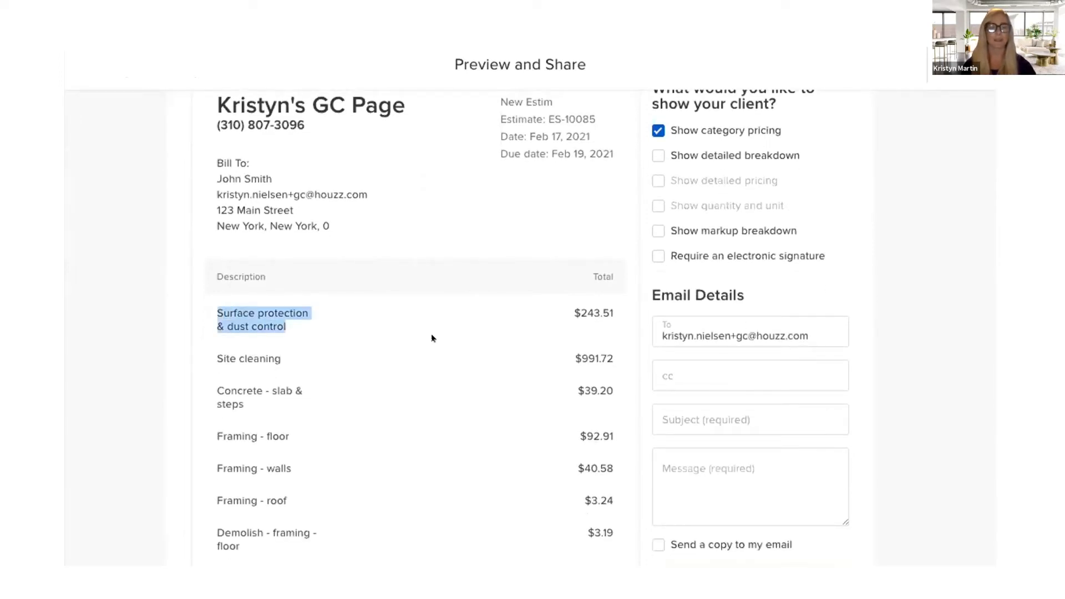
pyautogui.moveTo(561, 311); pyautogui.dragTo(620, 312)
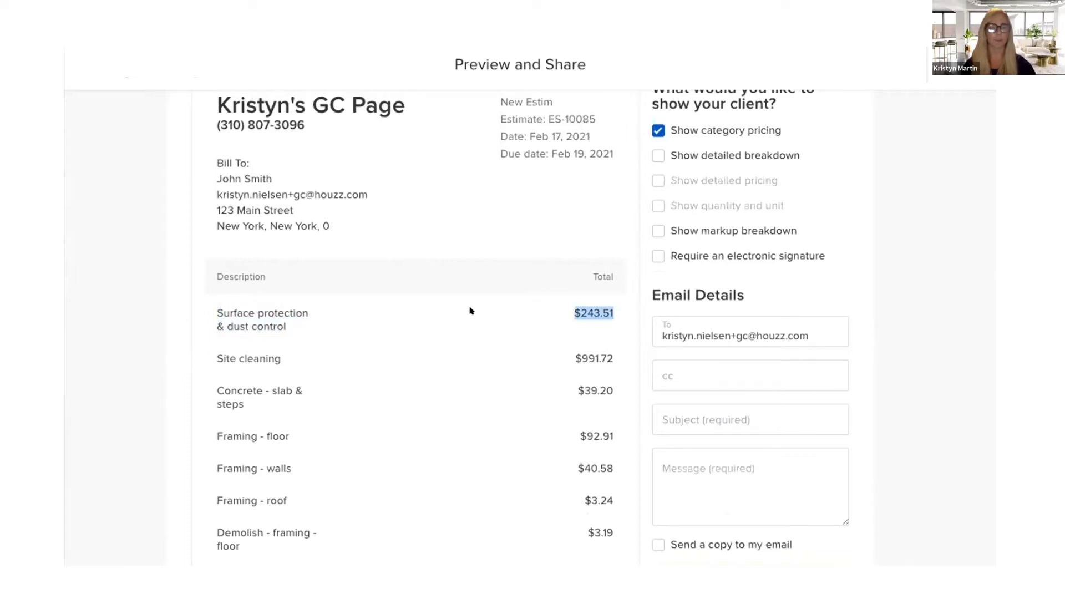
# Show the detailed breakdown, detailed pricing, and quantity and unit in the client's estimate
pyautogui.scroll(1, 534, 308)
pyautogui.click(658, 193)
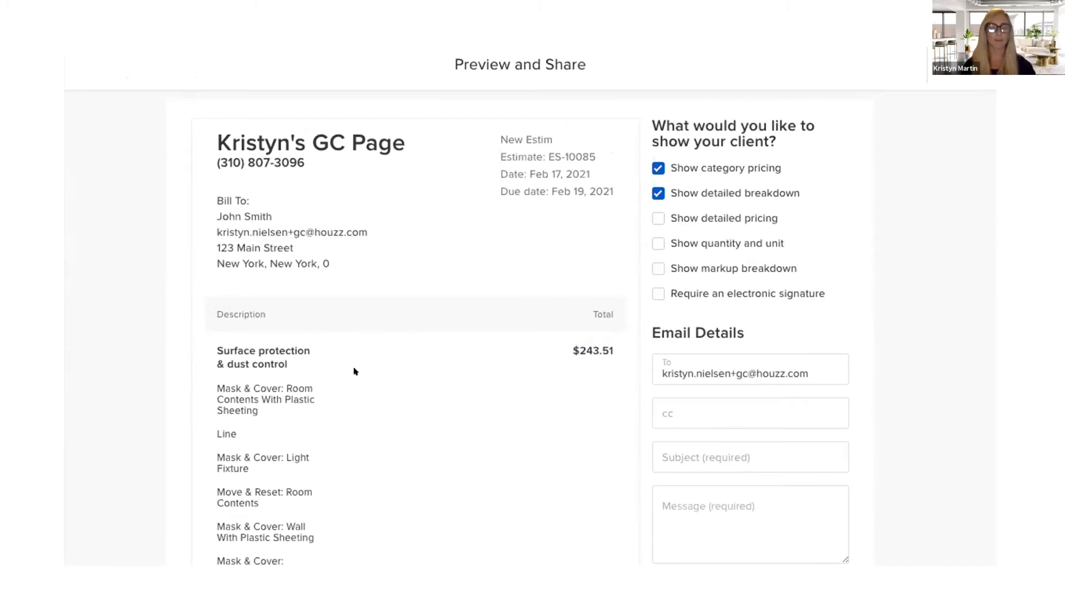
pyautogui.scroll(-3, 332, 440)
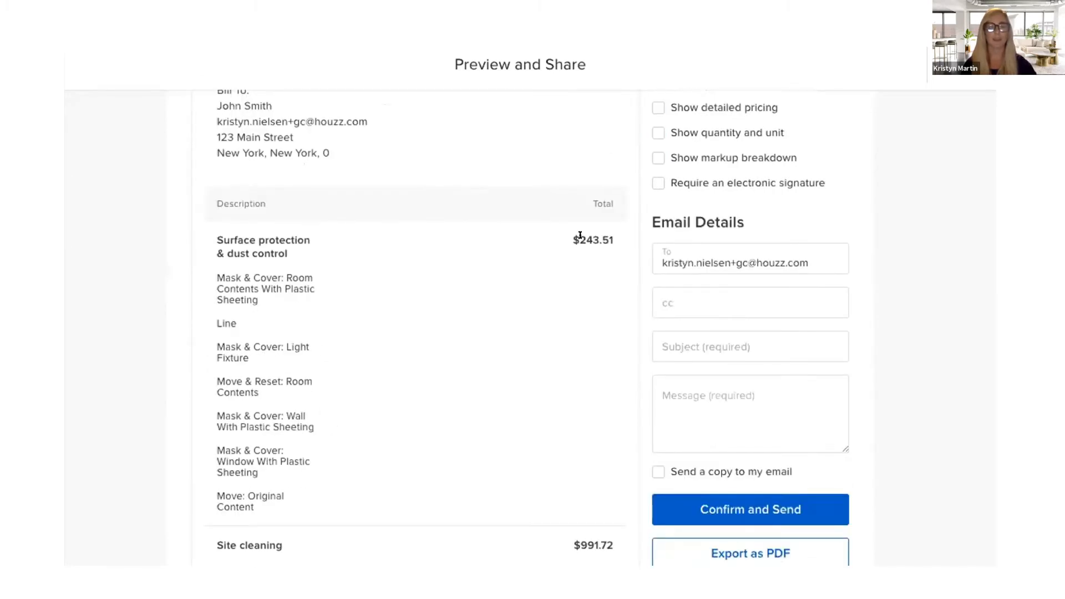
pyautogui.scroll(1, 599, 218)
pyautogui.click(651, 137)
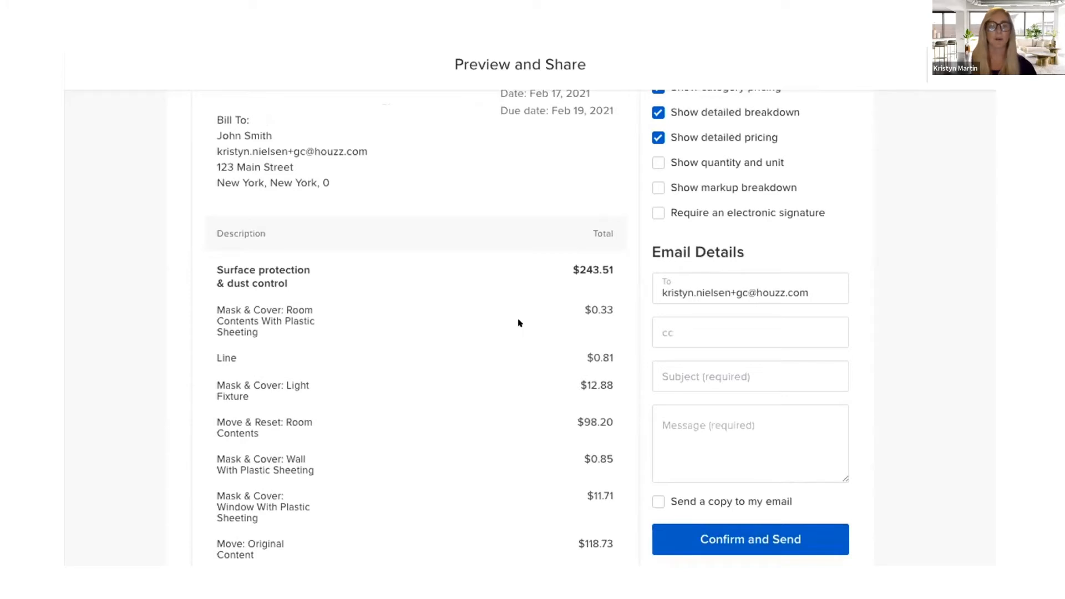
pyautogui.scroll(-2, 519, 322)
pyautogui.scroll(1, 518, 323)
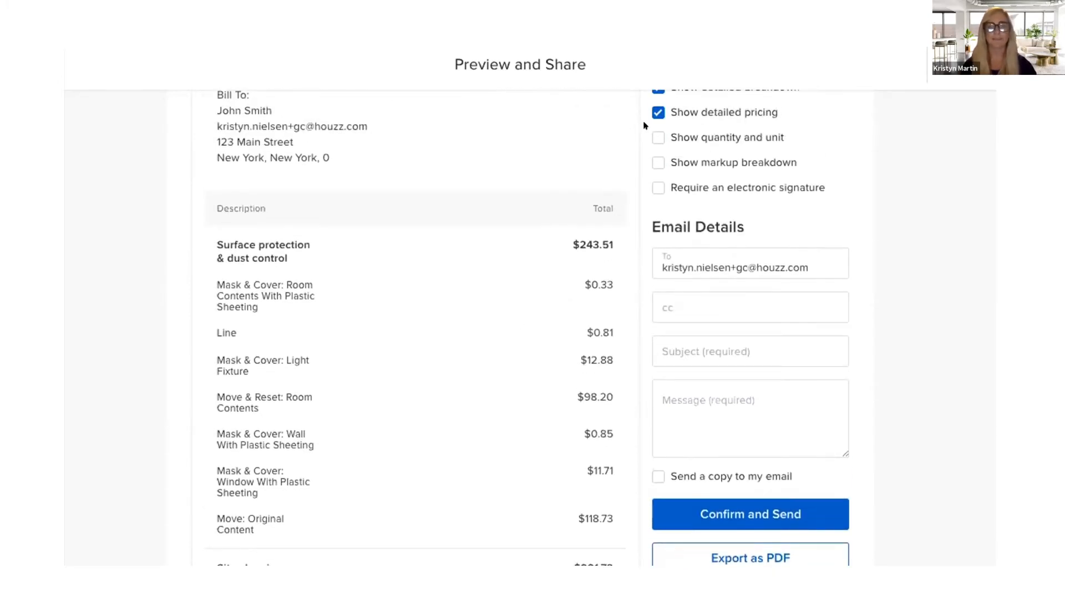
pyautogui.click(657, 137)
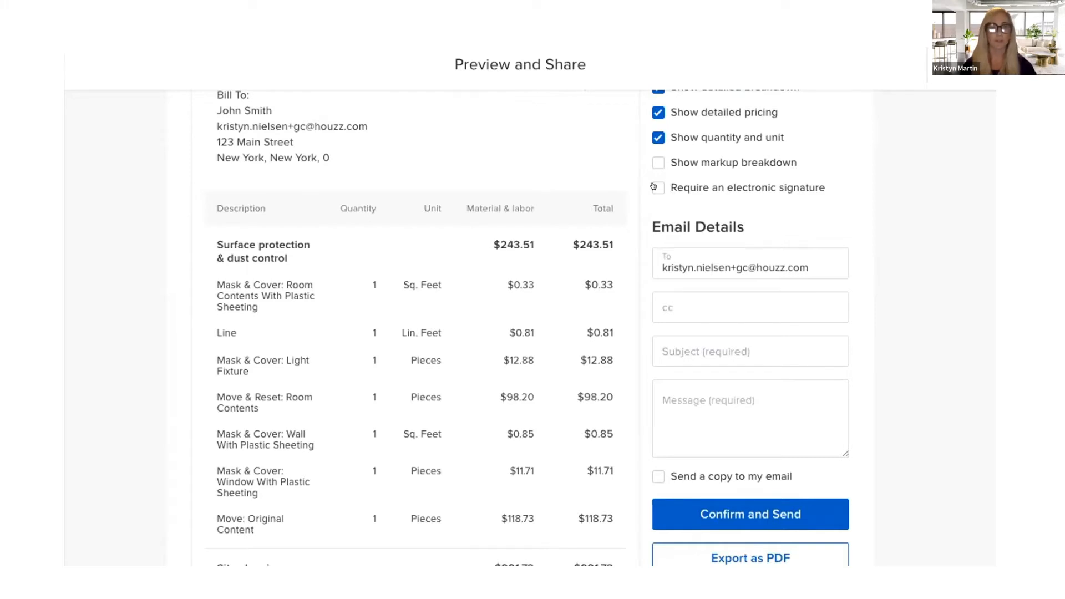
# Show the markup breakdown in the client's estimate and require an electronic signature
pyautogui.moveTo(666, 162); pyautogui.dragTo(798, 162)
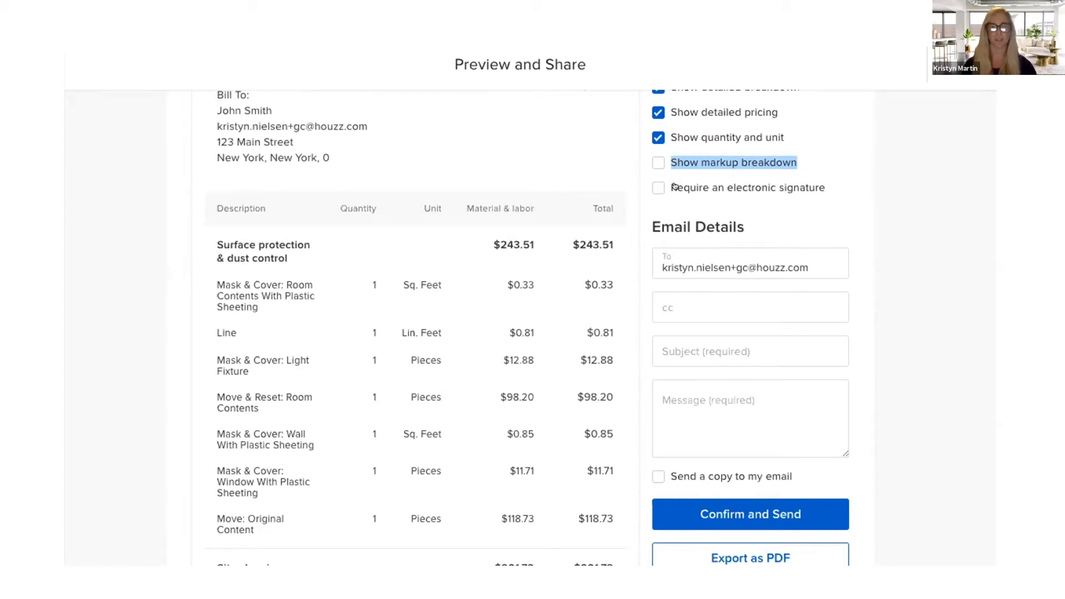
pyautogui.click(655, 162)
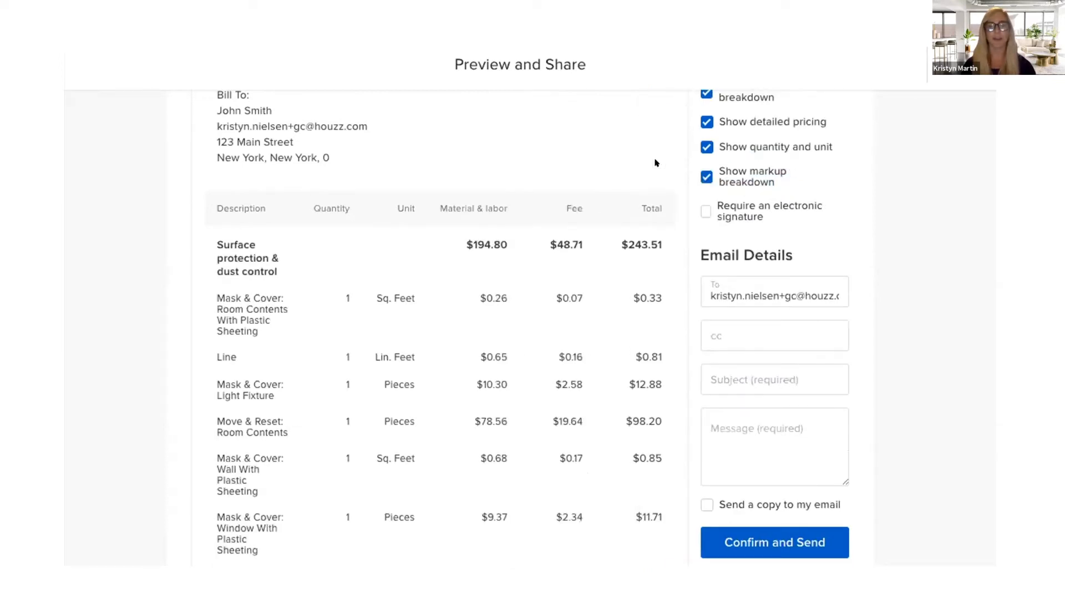
pyautogui.click(703, 211)
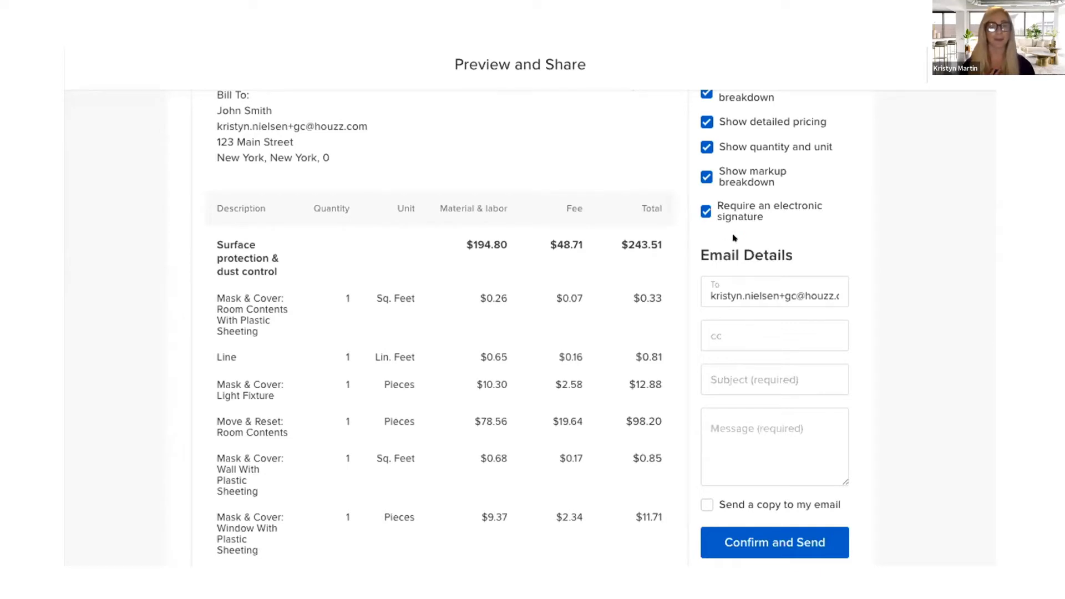
# Examine the rest of the previewed estimate down to its total, terms and conditions, and client and contractor signature area
pyautogui.scroll(-15, 832, 260)
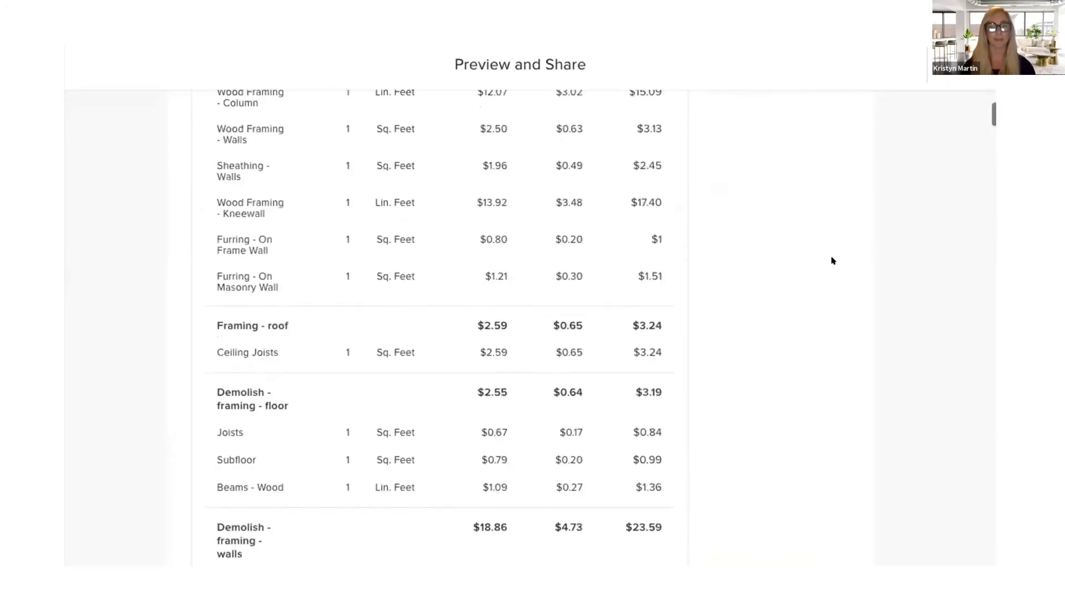
pyautogui.scroll(-20, 832, 260)
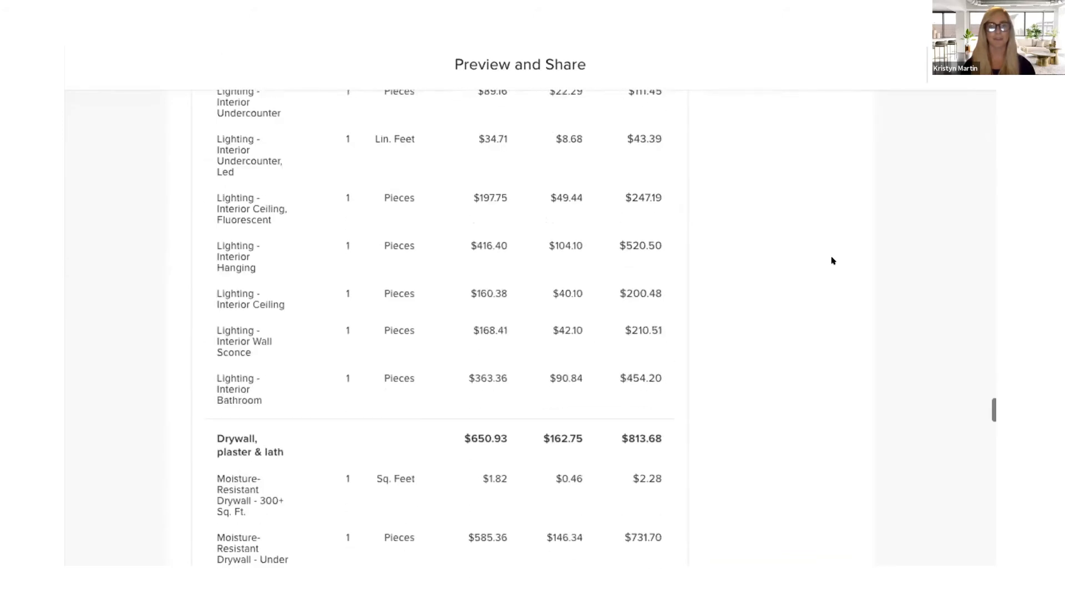
pyautogui.scroll(-15, 832, 259)
pyautogui.scroll(1, 832, 260)
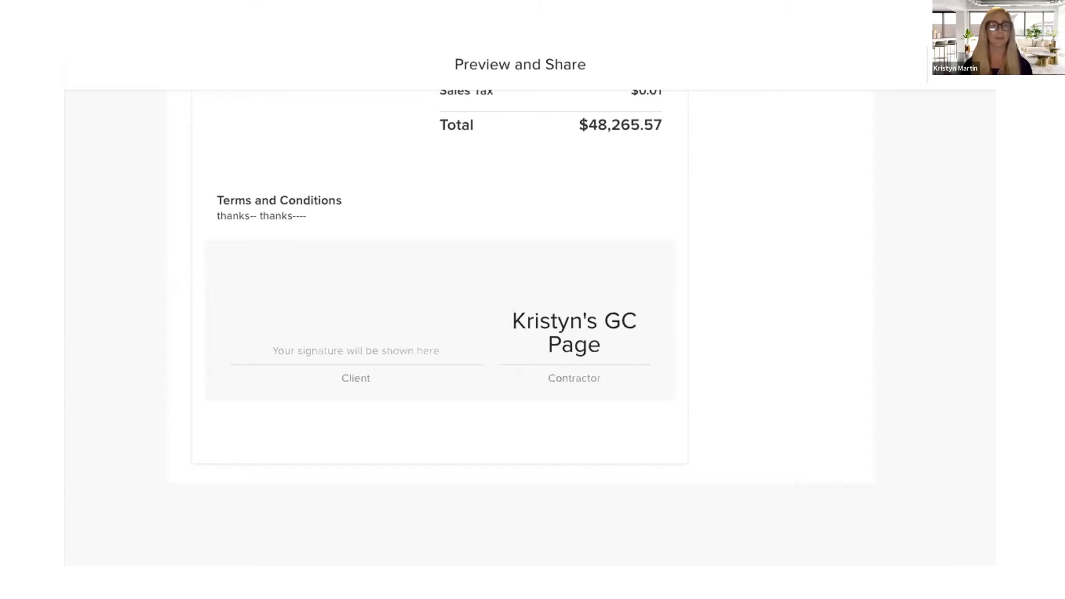
# Fill in the estimate email with the subject "Your Propsal here" and message "....", and enable sending a copy to the sender's own email
pyautogui.scroll(15, 820, 286)
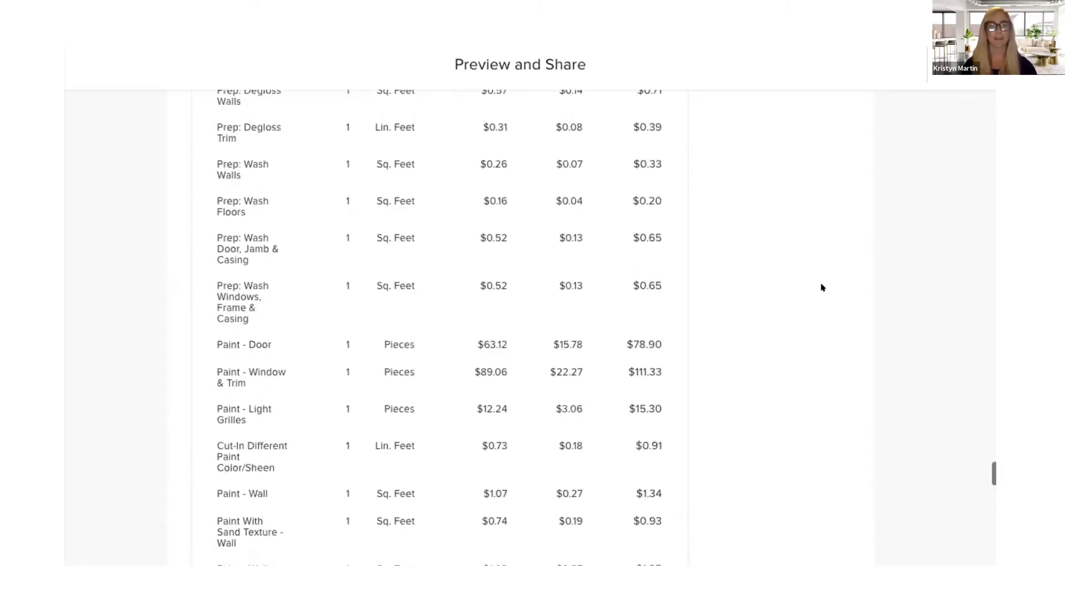
pyautogui.scroll(15, 823, 288)
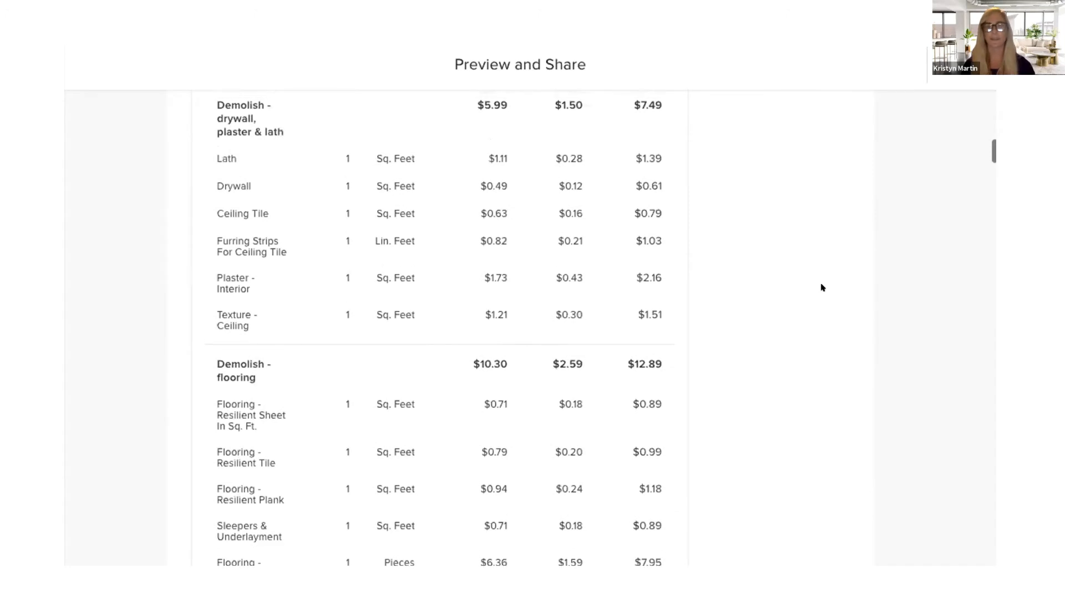
pyautogui.scroll(10, 822, 287)
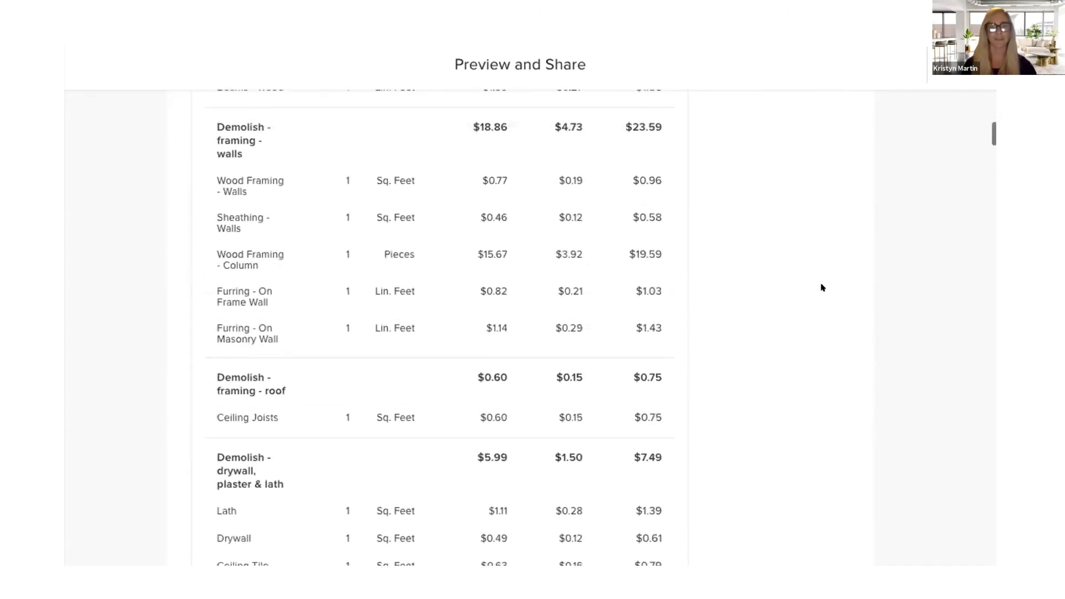
pyautogui.scroll(10, 822, 287)
pyautogui.scroll(-5, 821, 285)
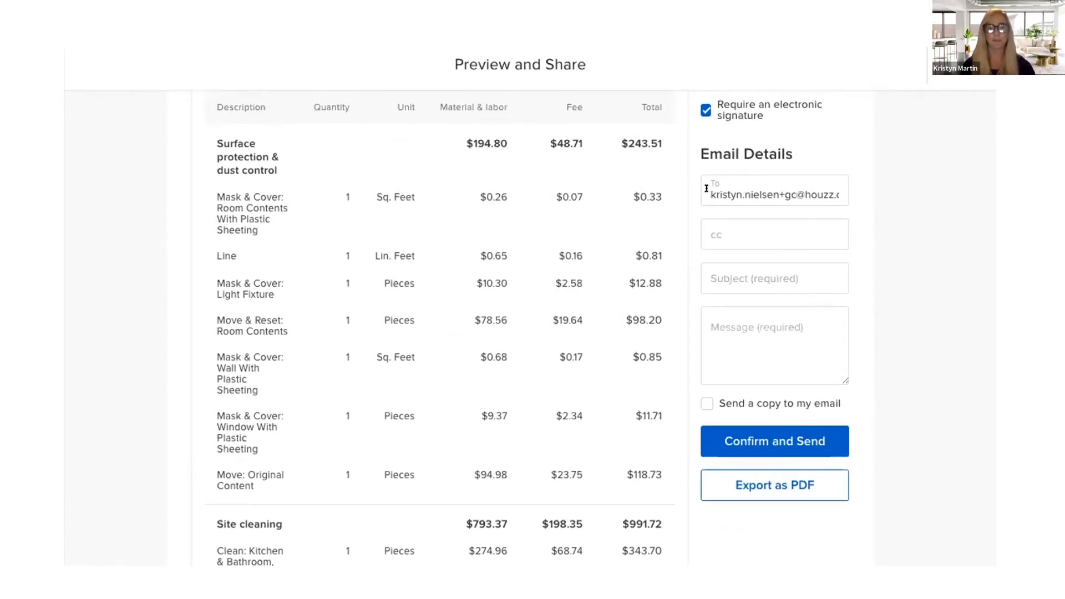
pyautogui.tripleClick(807, 195)
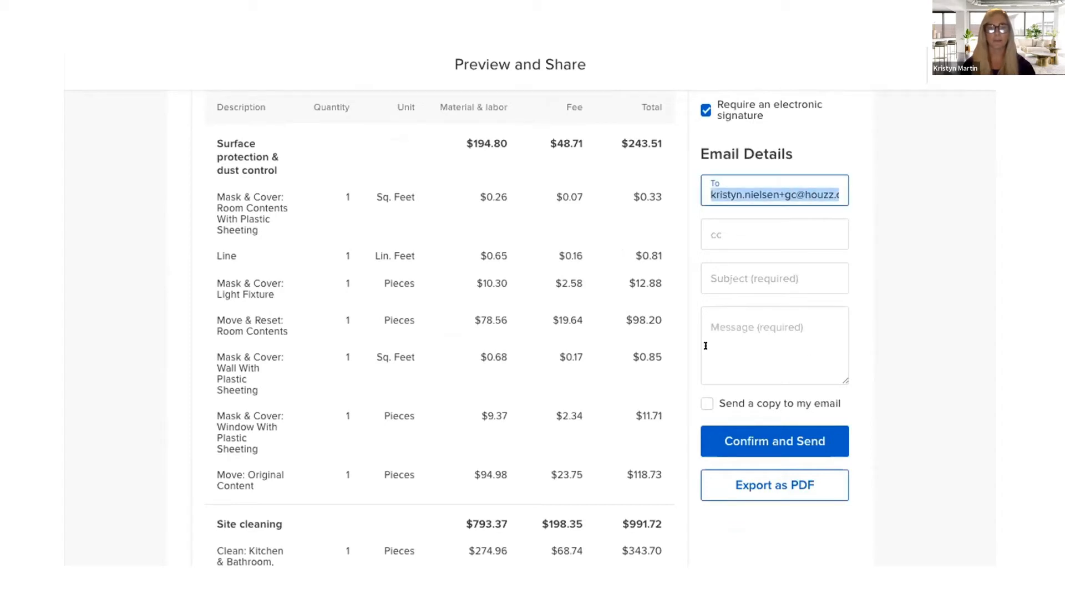
pyautogui.click(708, 274)
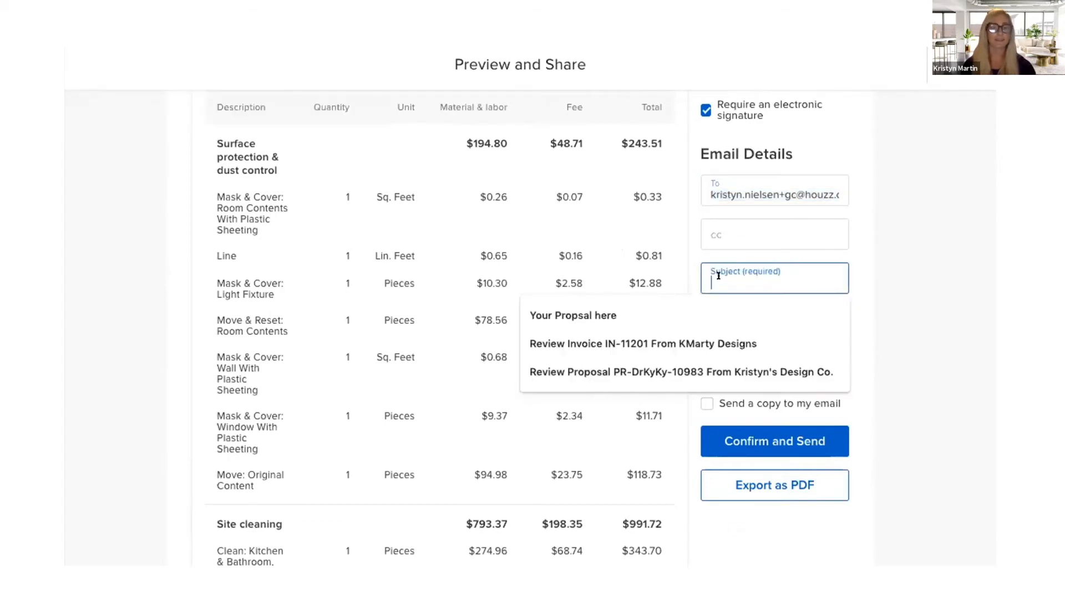
pyautogui.click(734, 313)
pyautogui.click(756, 346)
pyautogui.write('....')
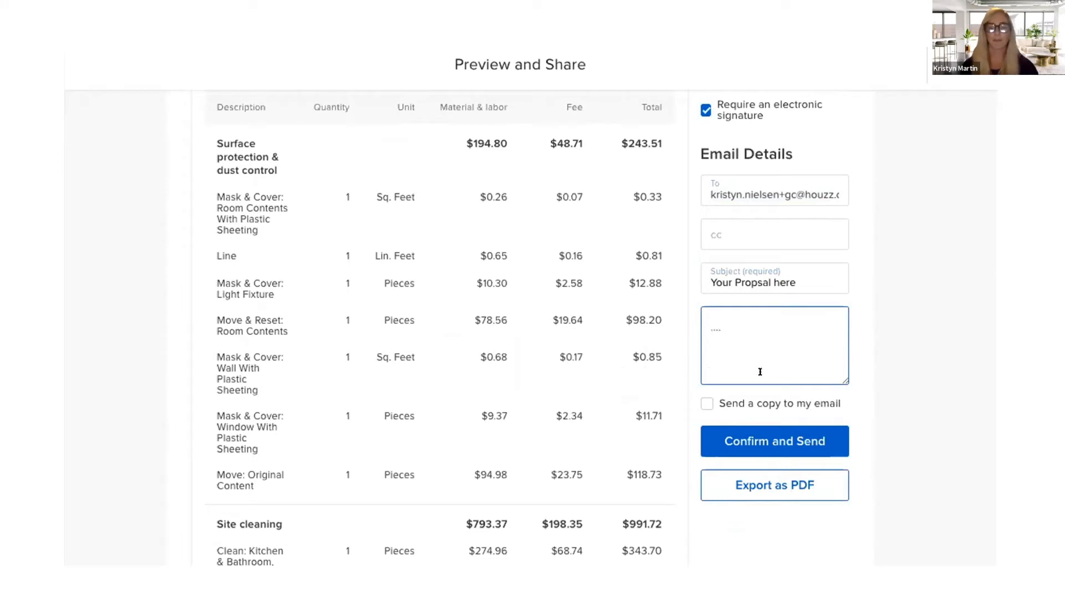
pyautogui.click(703, 404)
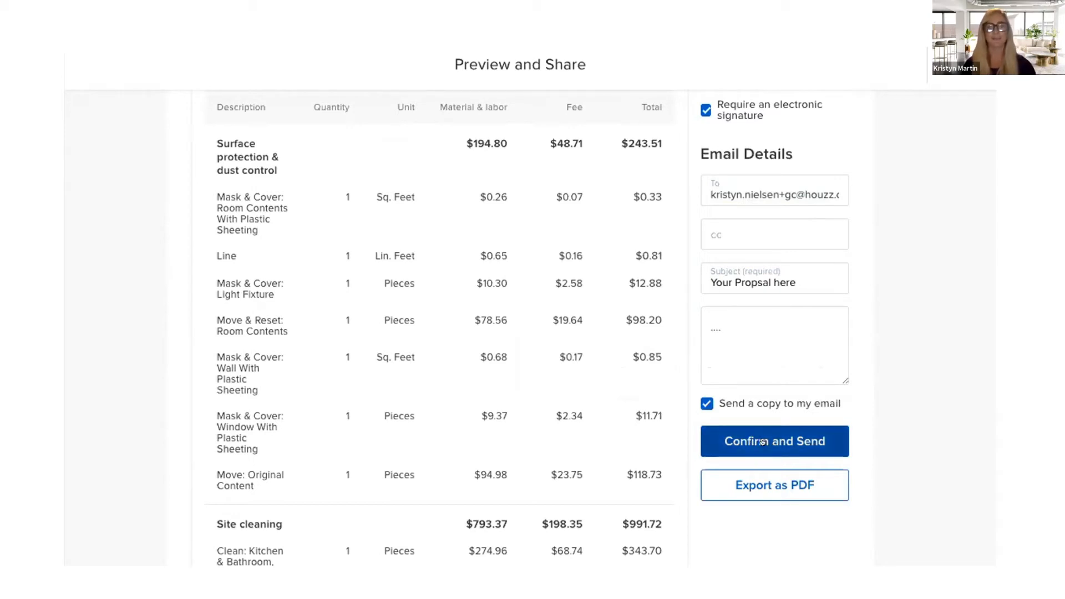
# Close the estimate preview without sending and check the actions available for the New Estim draft
pyautogui.scroll(-1, 771, 440)
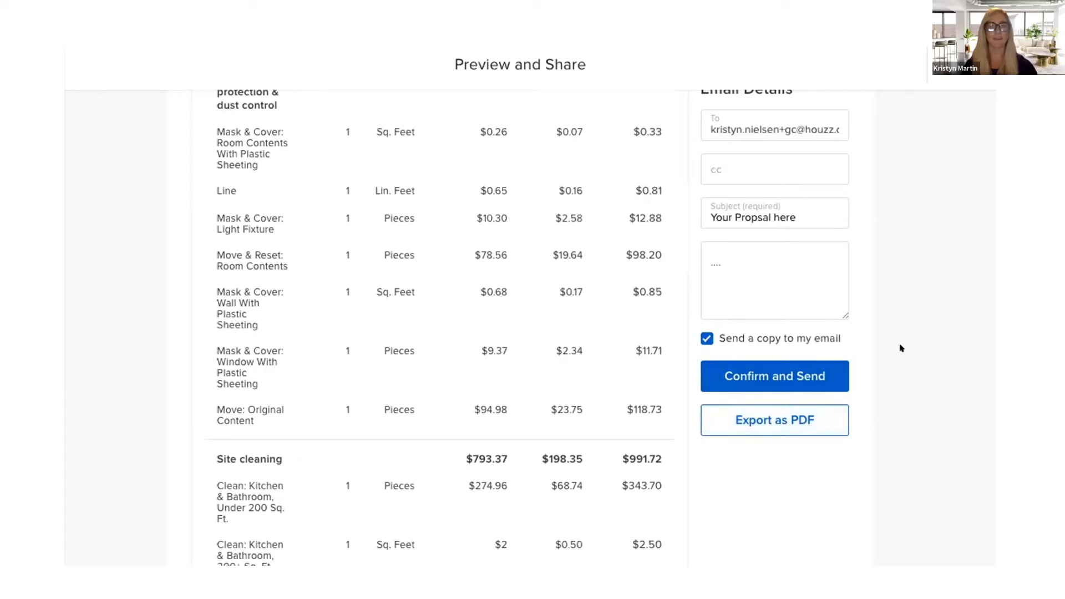
pyautogui.scroll(5, 460, 328)
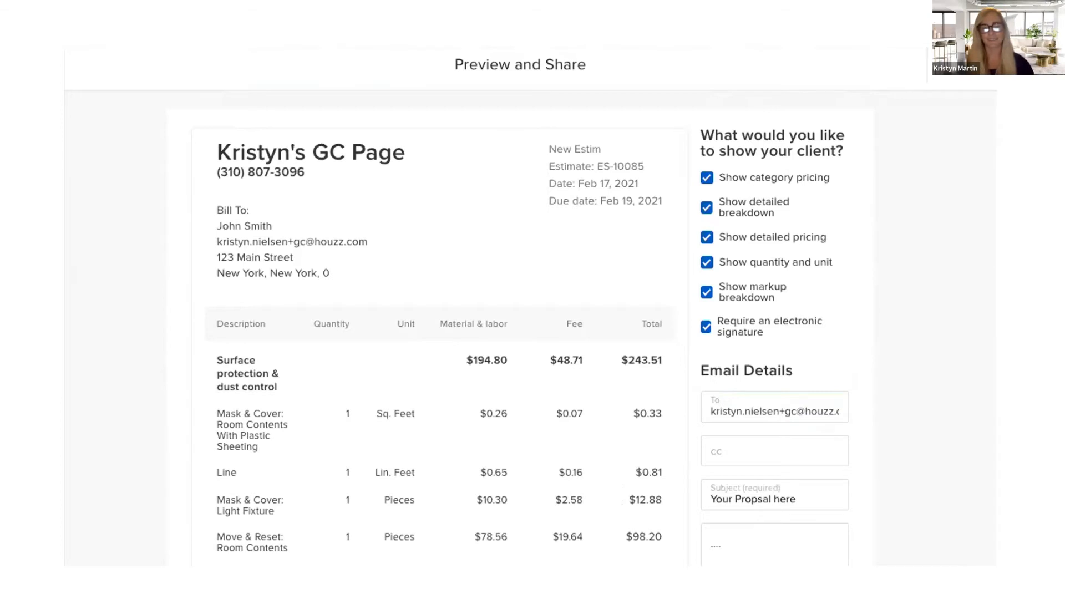
pyautogui.click(961, 64)
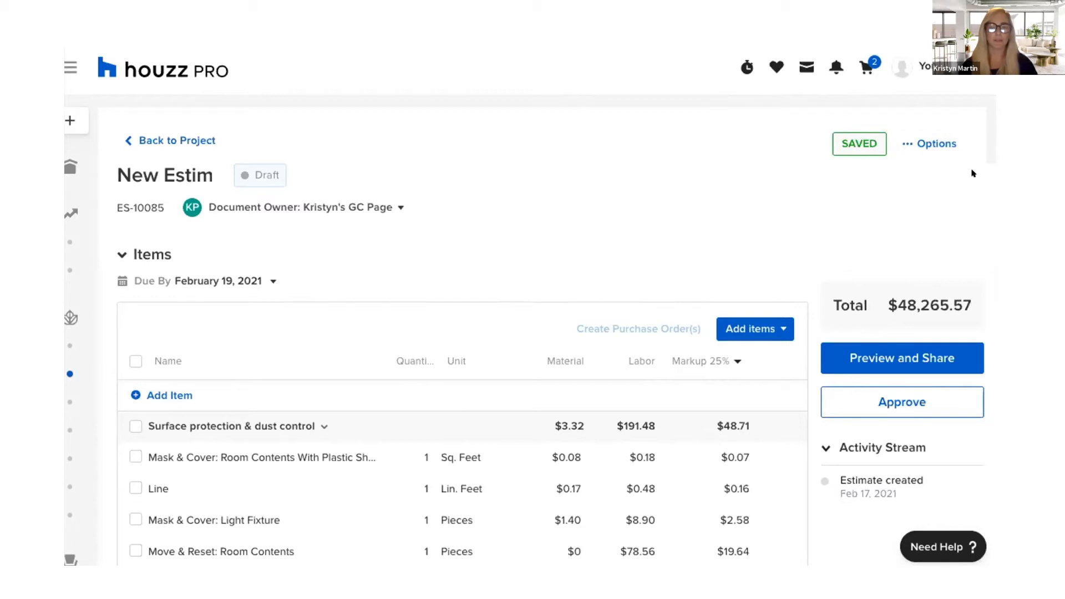
pyautogui.click(937, 140)
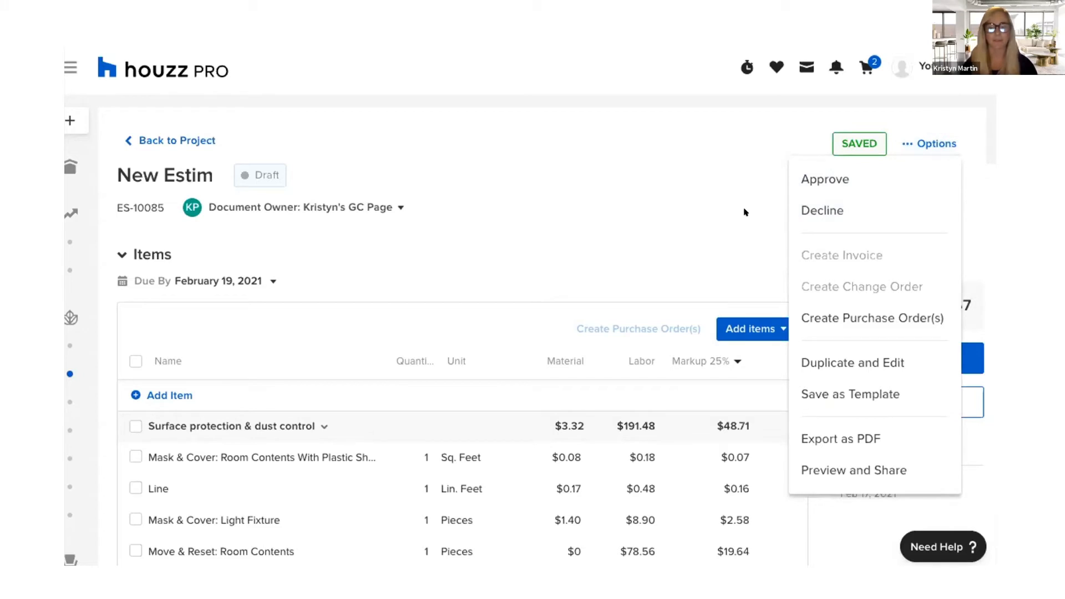
pyautogui.click(486, 224)
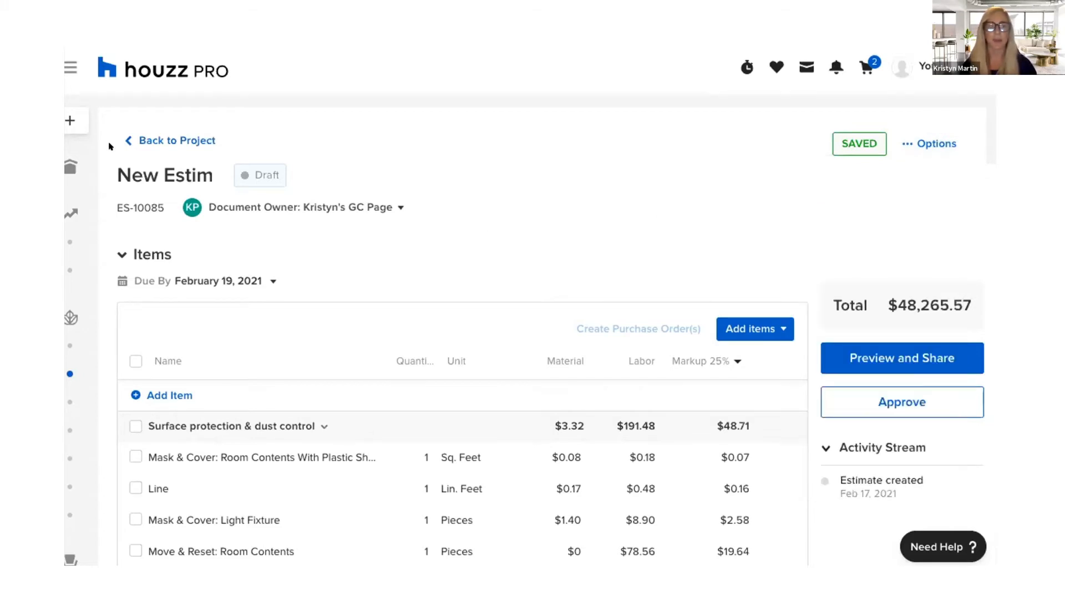
# Go to the San Diego Bath Remodel project's estimates and check the action offered for a selected Bathroom Estimate, leaving it unselected
pyautogui.click(175, 139)
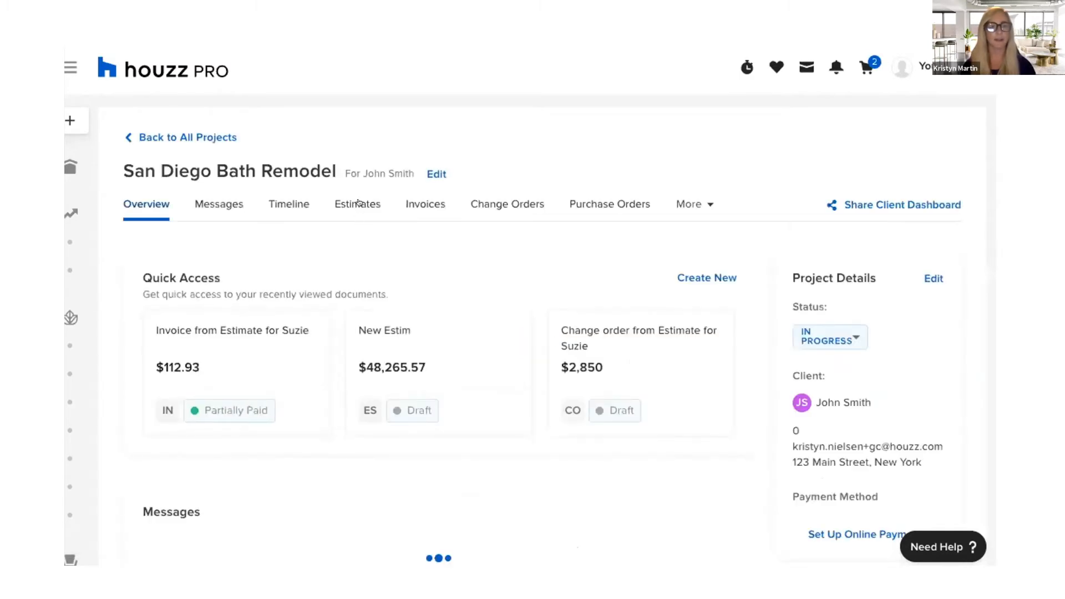
pyautogui.click(358, 205)
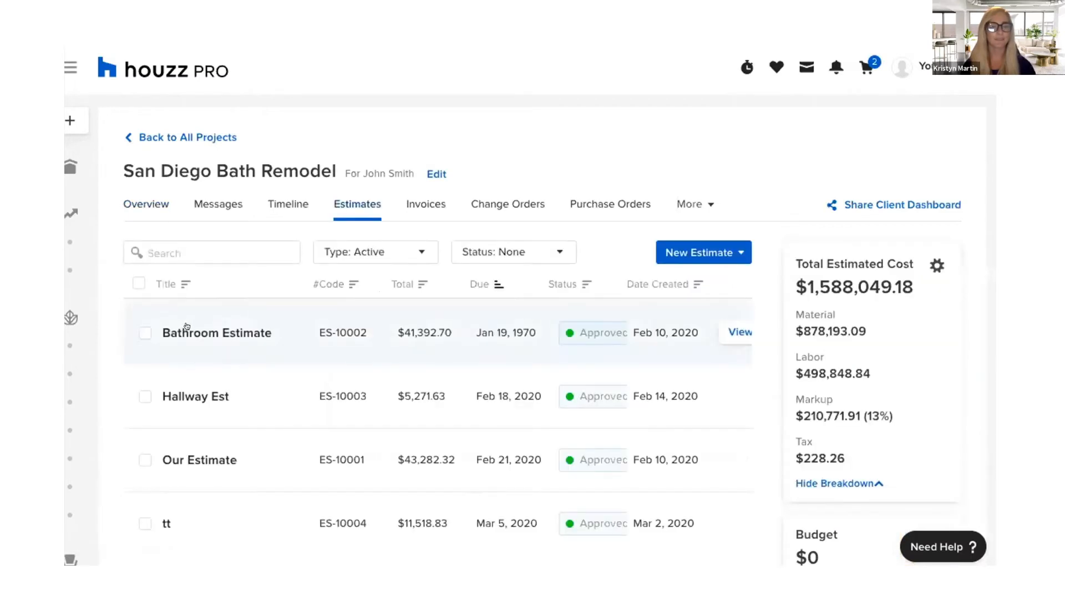
pyautogui.click(145, 332)
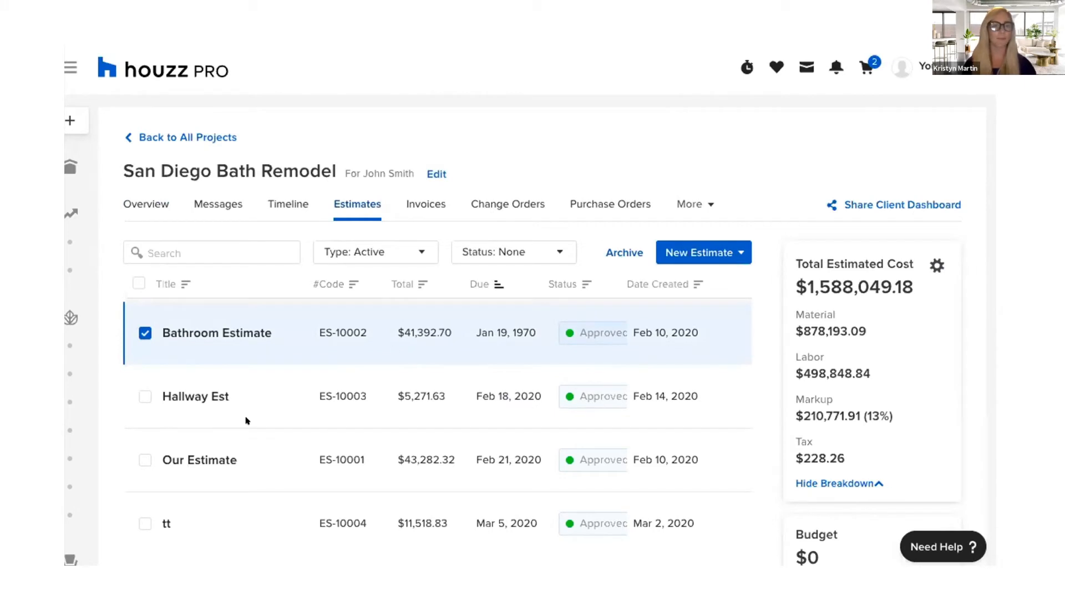
pyautogui.click(143, 334)
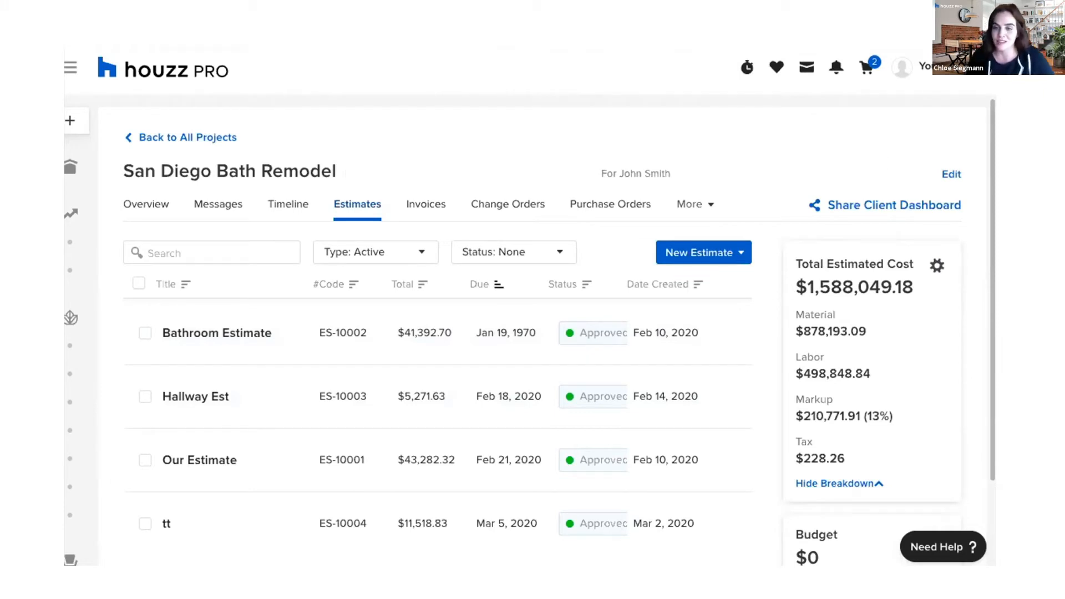
# Open the approved Bathroom Estimate and examine its items and its invoice, change order and purchase order options
pyautogui.press('Right')
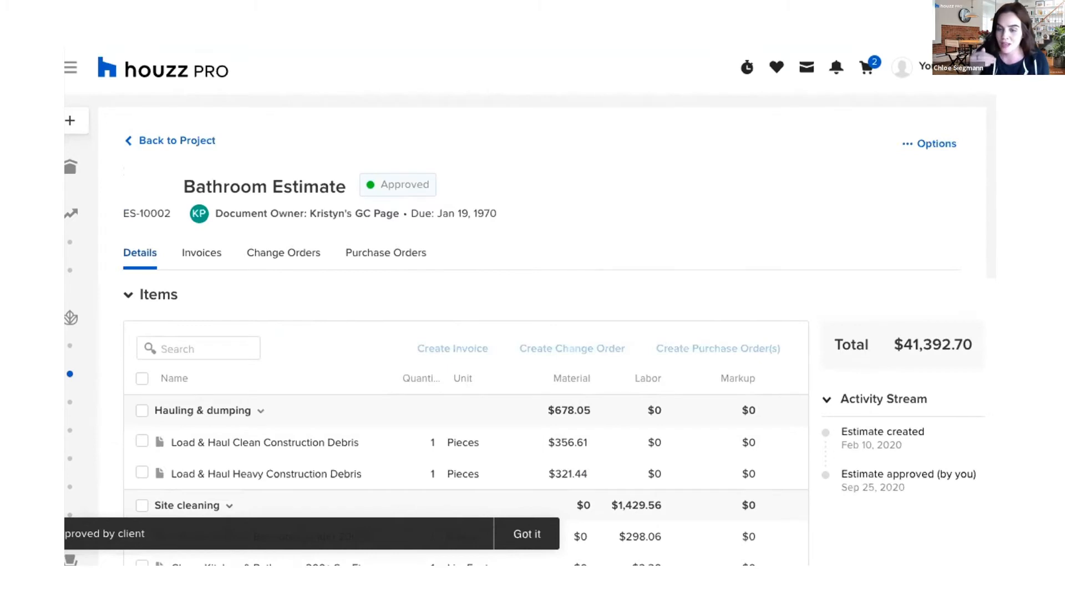
pyautogui.scroll(-2, 605, 273)
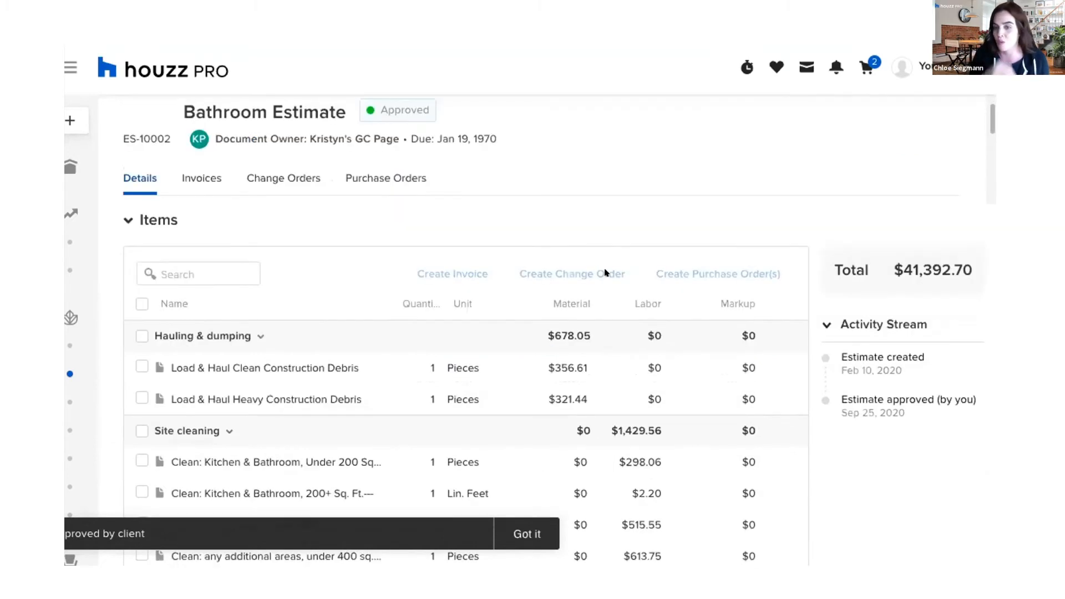
pyautogui.scroll(1, 285, 279)
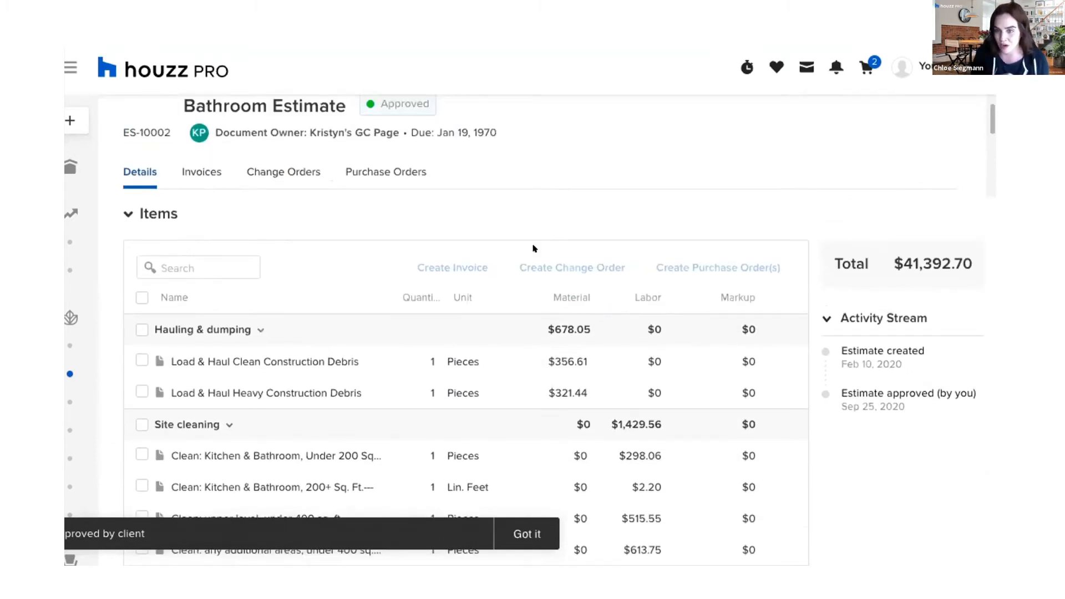
pyautogui.scroll(2, 370, 273)
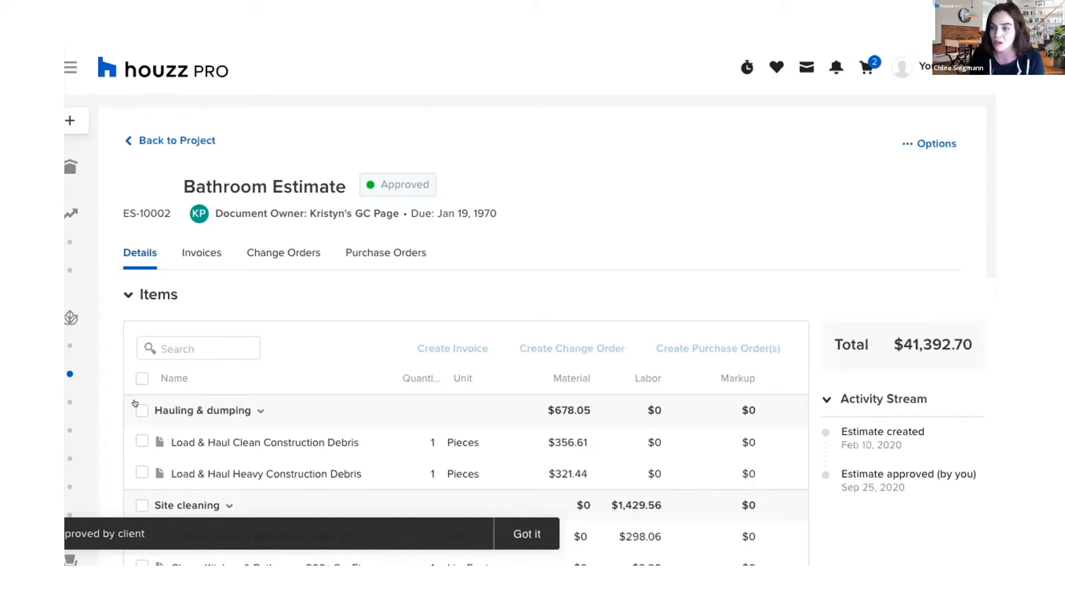
# Select the Hauling & dumping category to check which documents can be created from its items, and clear the selection
pyautogui.click(142, 410)
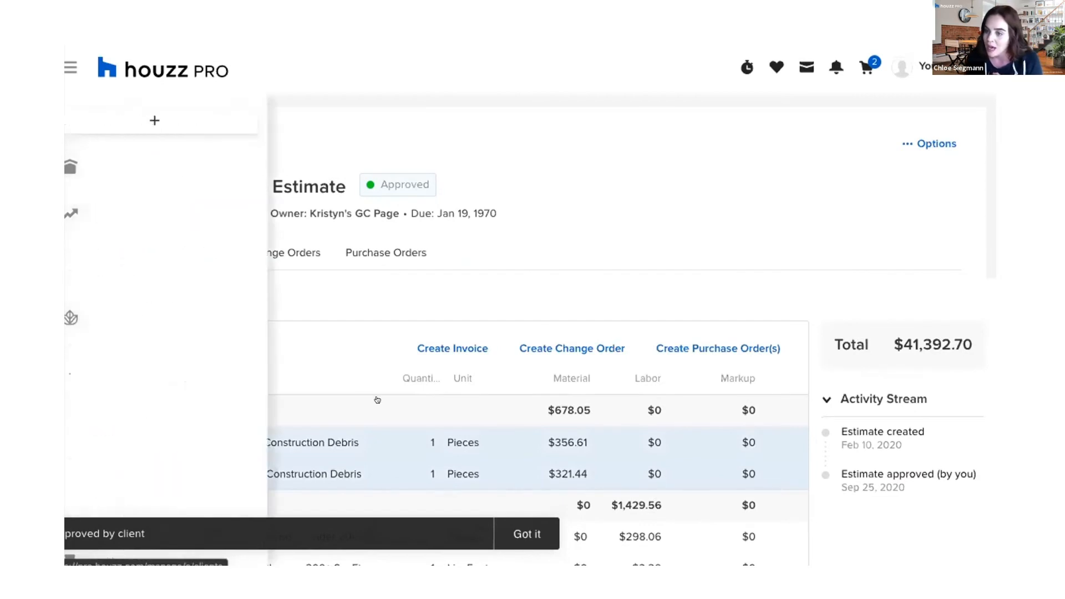
pyautogui.click(138, 406)
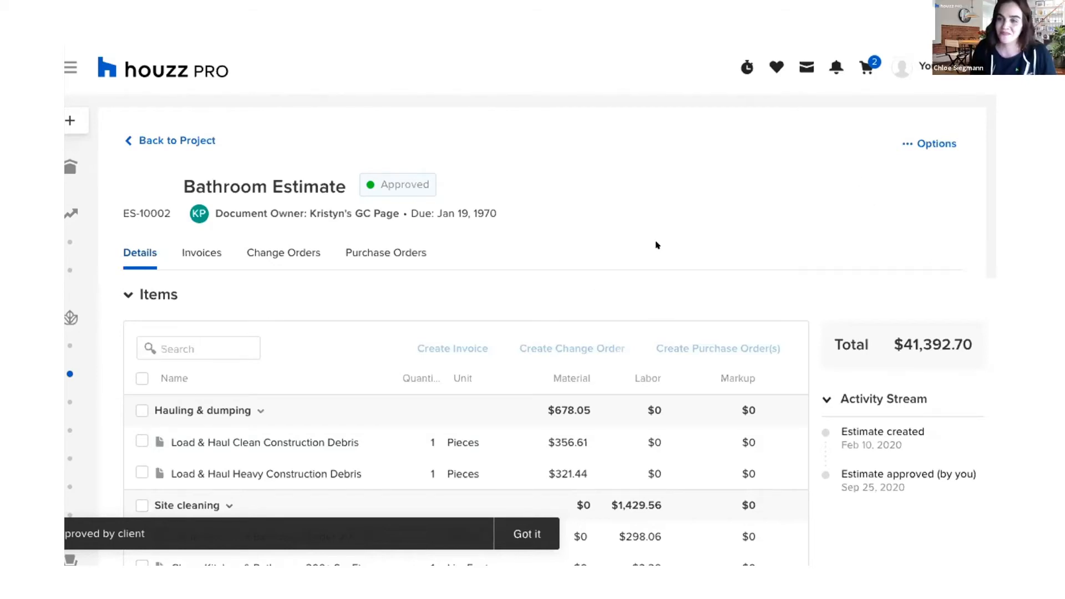
pyautogui.scroll(-2, 656, 244)
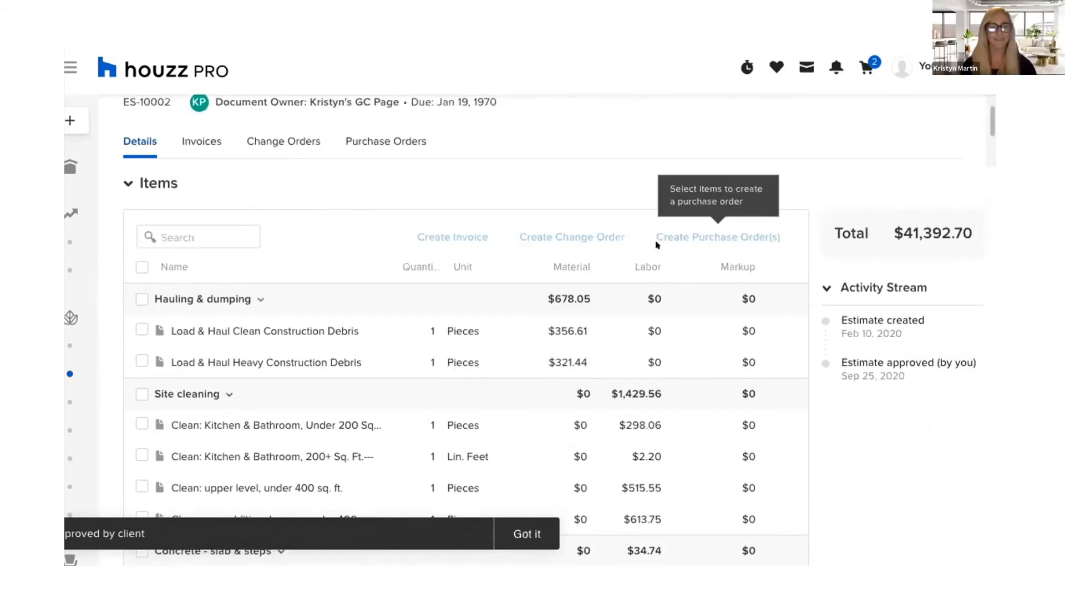
pyautogui.scroll(2, 730, 169)
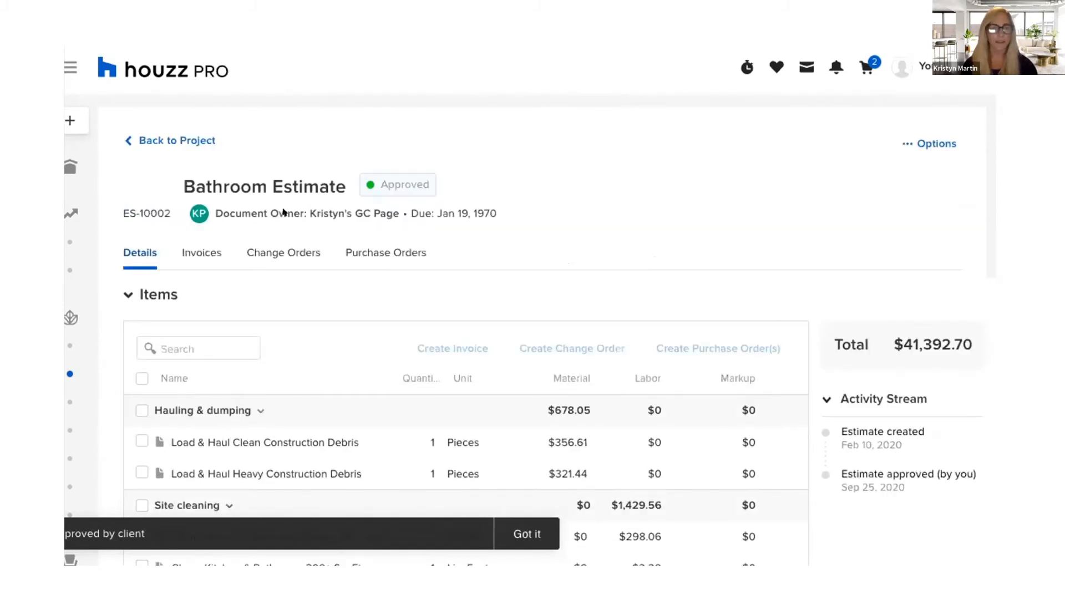
# Return to the project's estimates and sort them by status with the drafts first
pyautogui.click(172, 139)
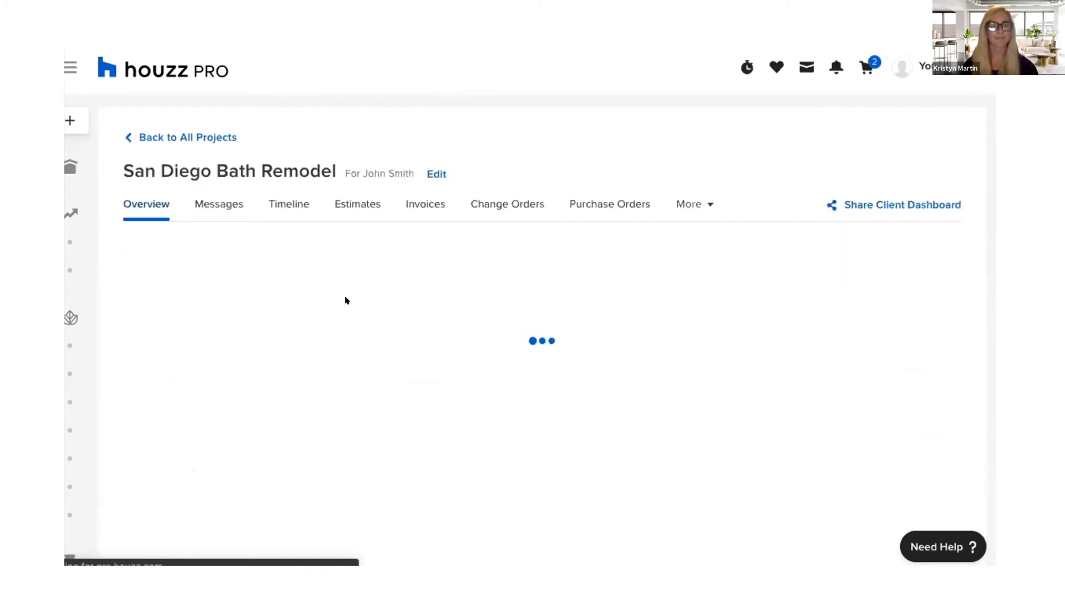
pyautogui.click(349, 203)
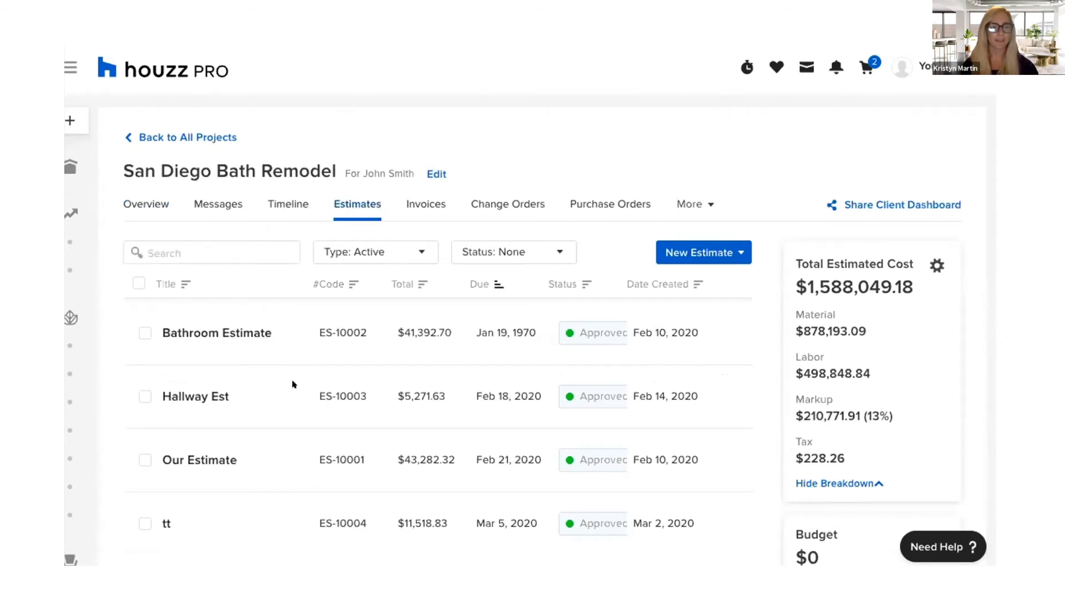
pyautogui.click(581, 284)
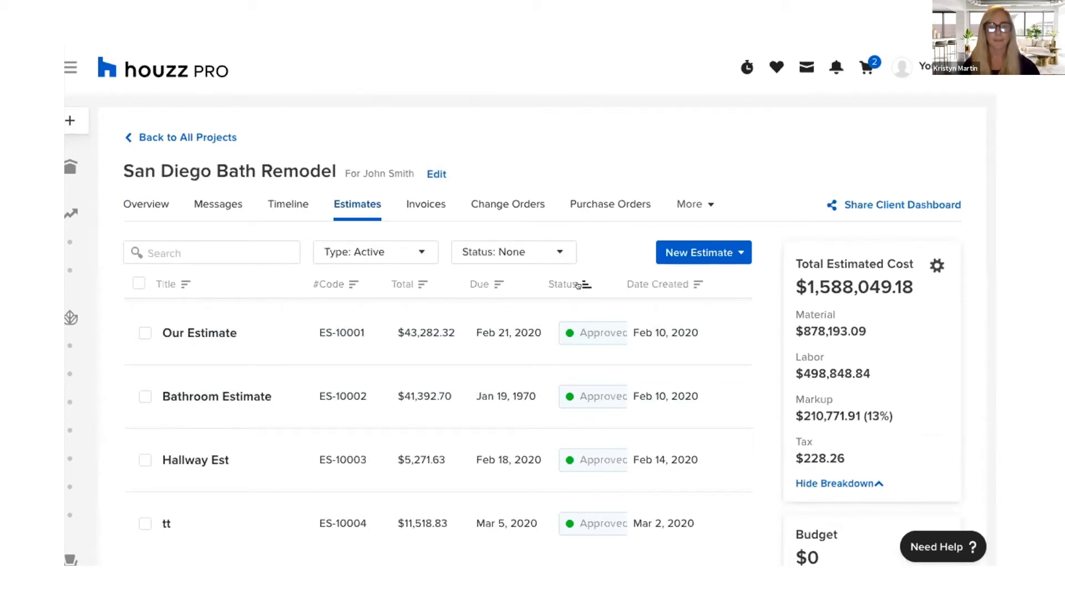
pyautogui.click(577, 285)
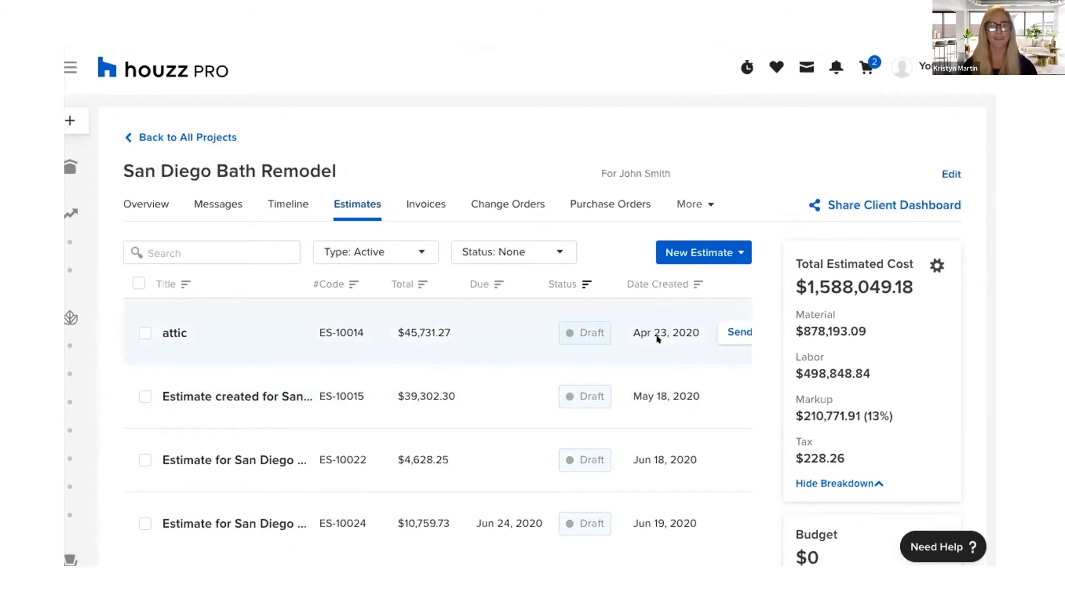
# Open the draft "Estimate created for San Diego Bath Remodel" and approve it on the client's behalf
pyautogui.click(342, 385)
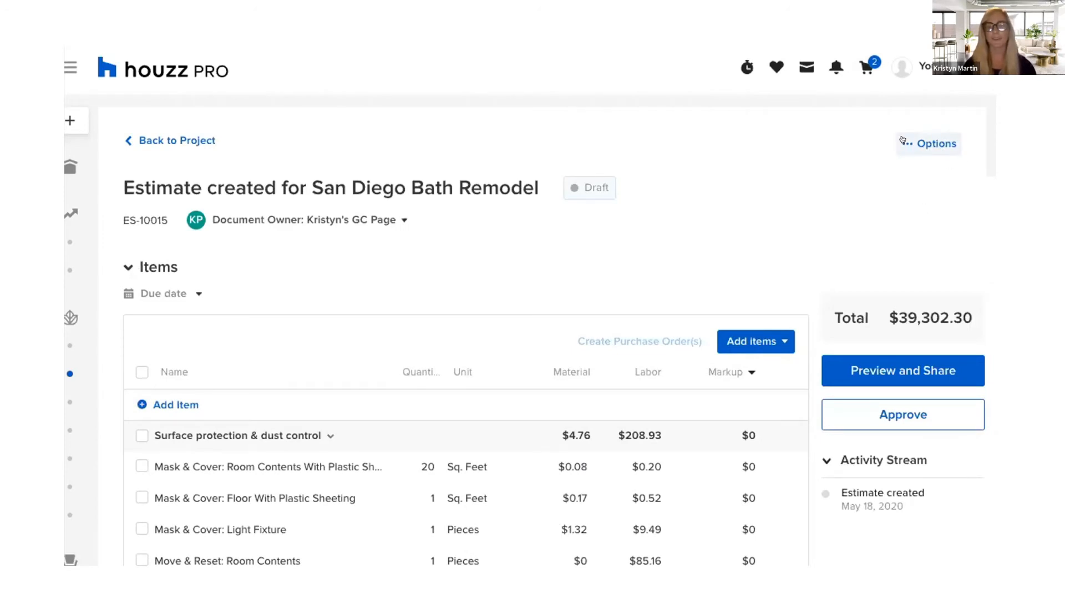
pyautogui.click(949, 141)
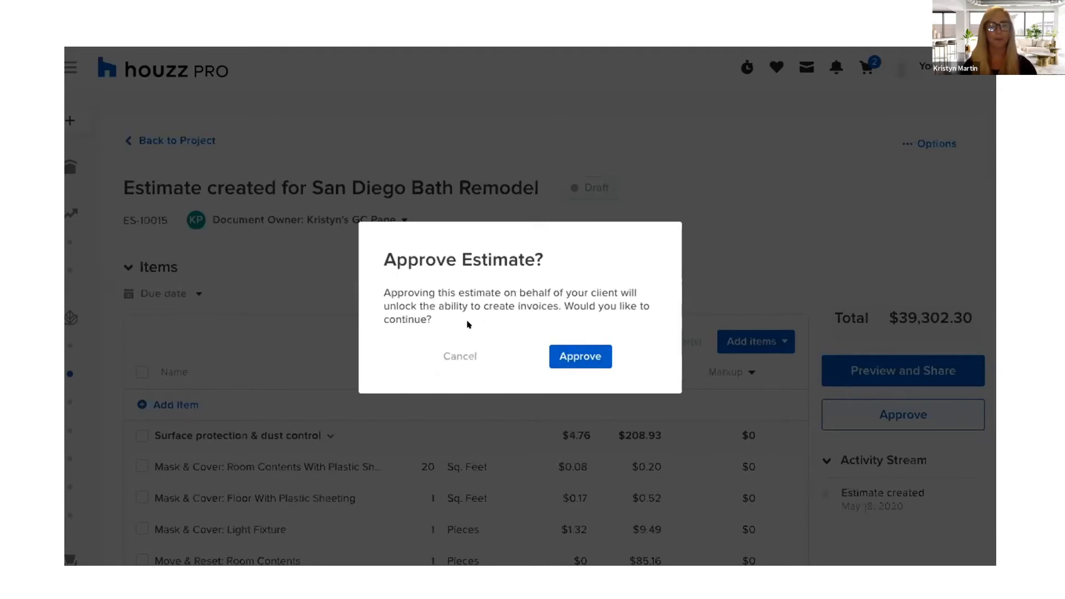
pyautogui.click(572, 348)
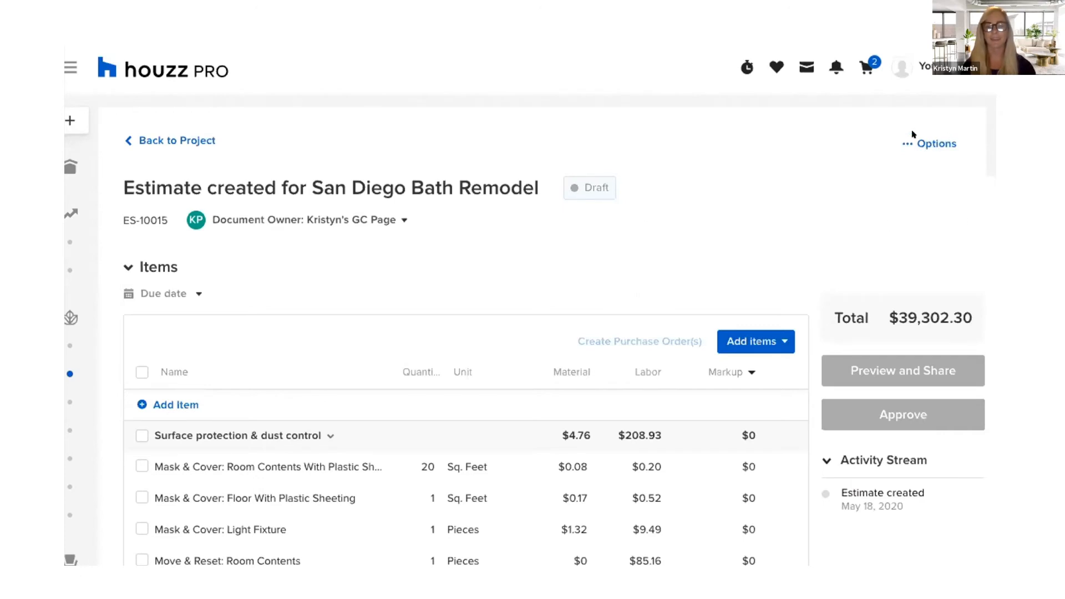
# Save the approved San Diego Bath Remodel estimate as a new template named "template---"
pyautogui.click(949, 145)
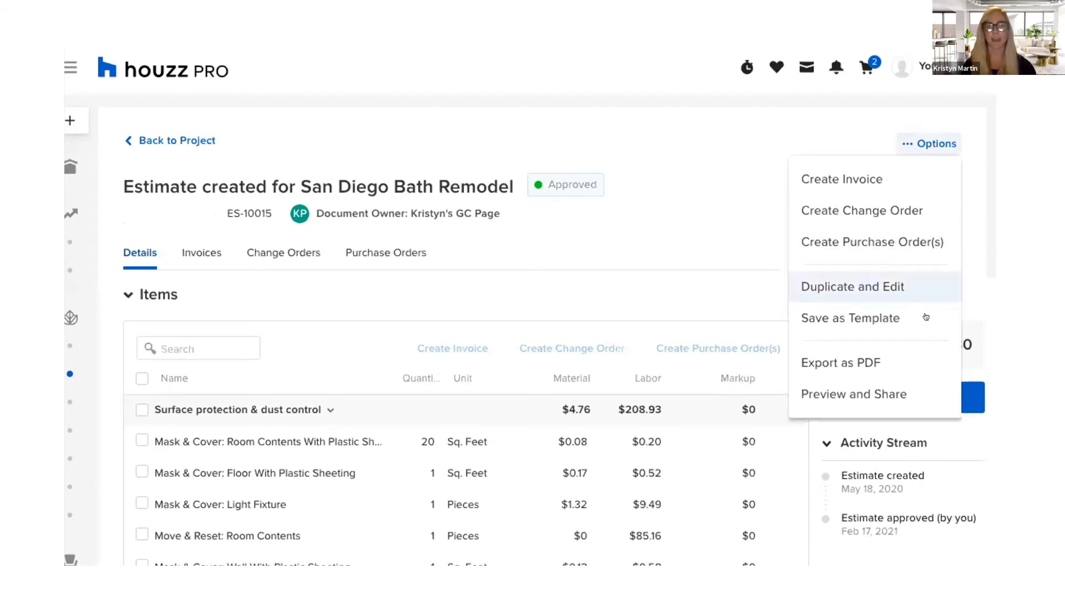
pyautogui.click(891, 314)
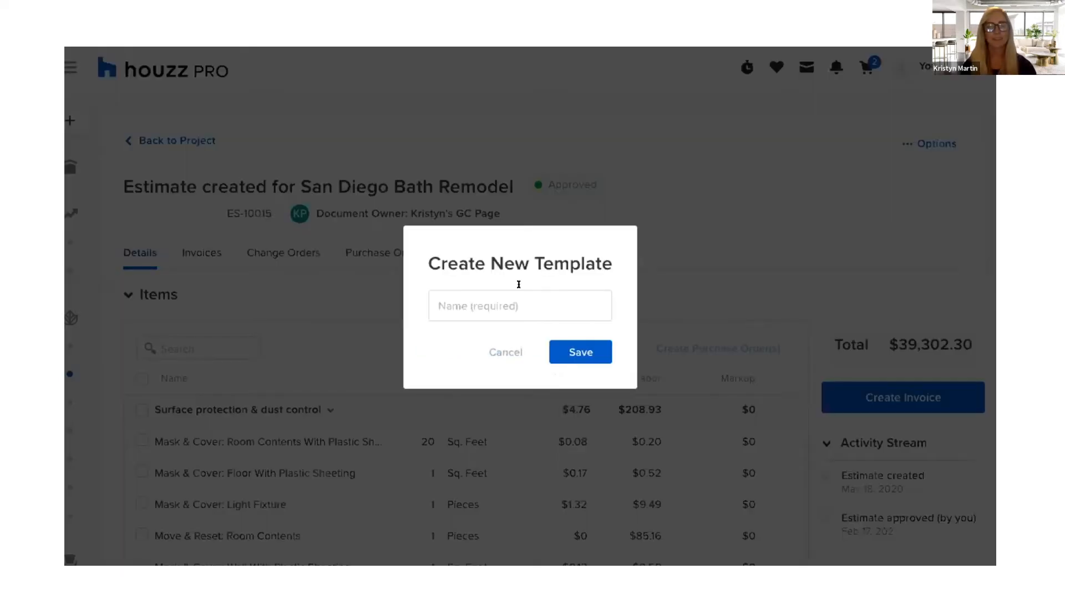
pyautogui.click(506, 297)
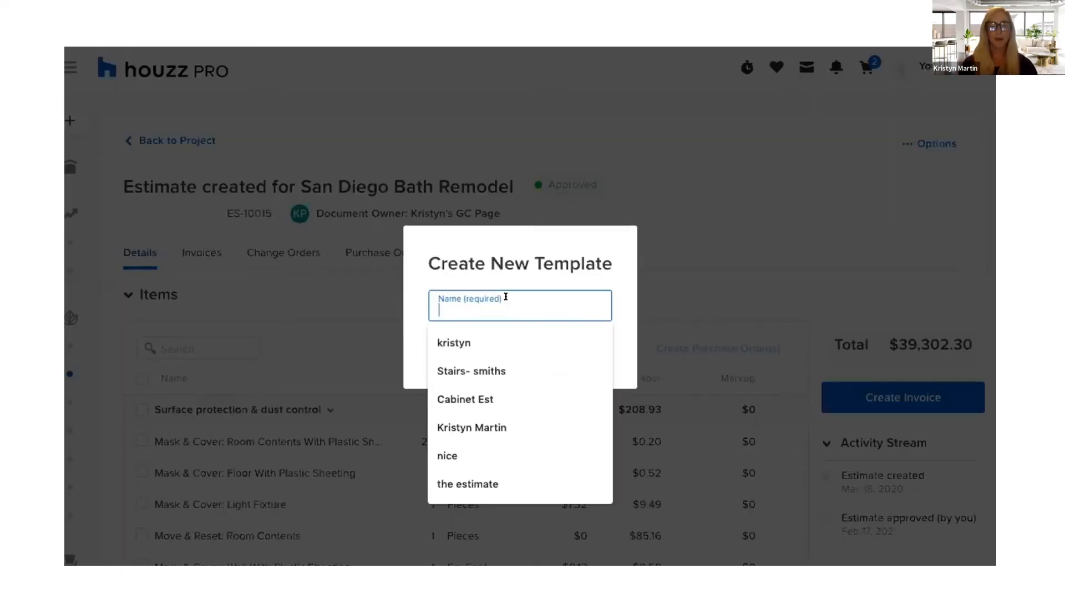
pyautogui.write('template---')
pyautogui.click(583, 353)
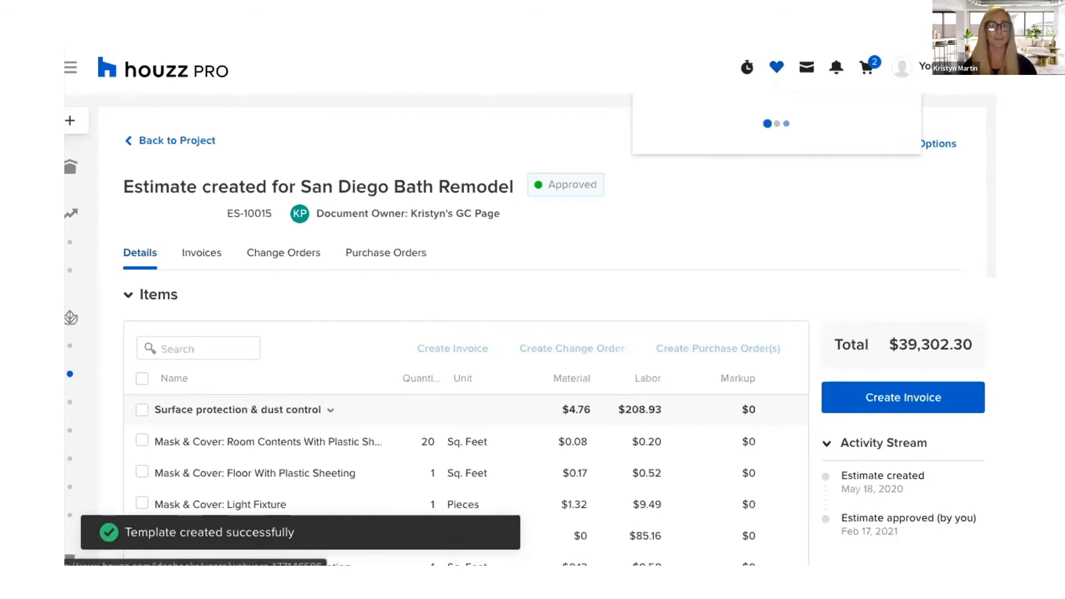
pyautogui.click(919, 142)
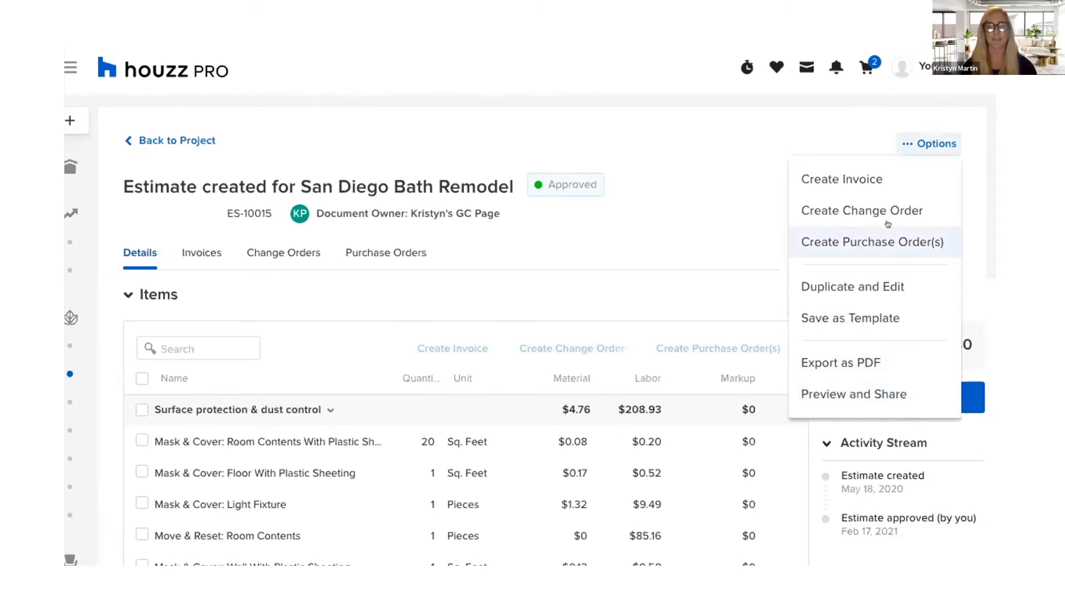
pyautogui.click(656, 223)
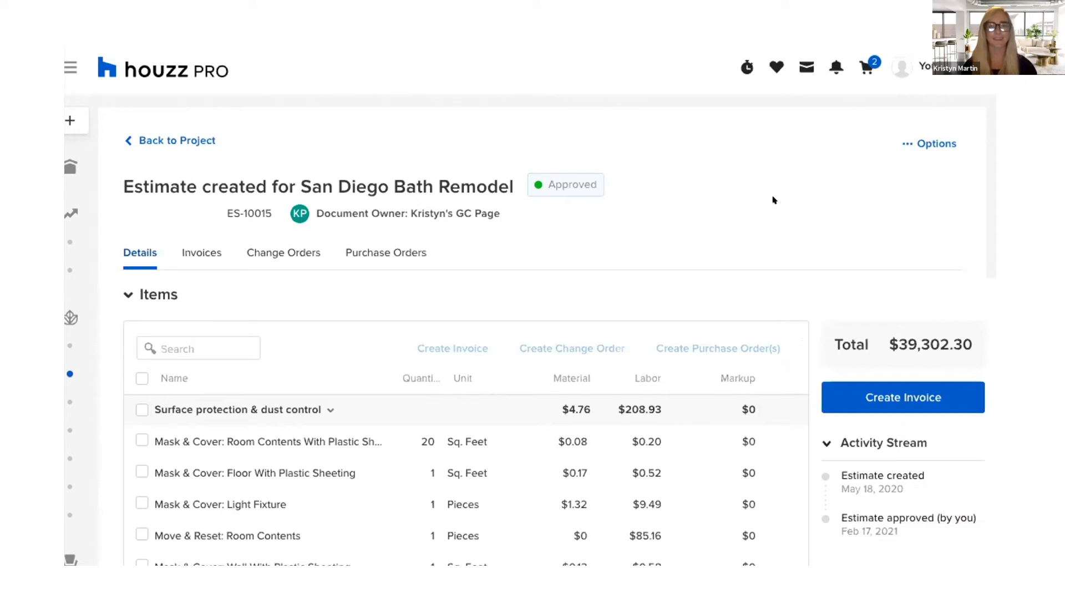
# Create an invoice from all items in the estimate's Surface protection & dust control category
pyautogui.scroll(-2, 575, 258)
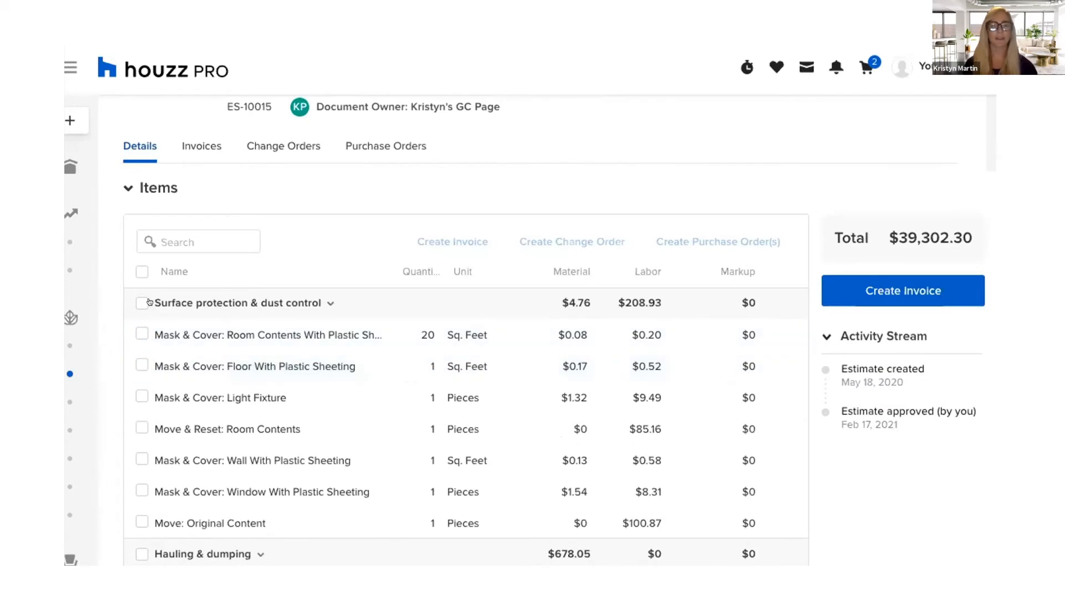
pyautogui.scroll(-1, 179, 335)
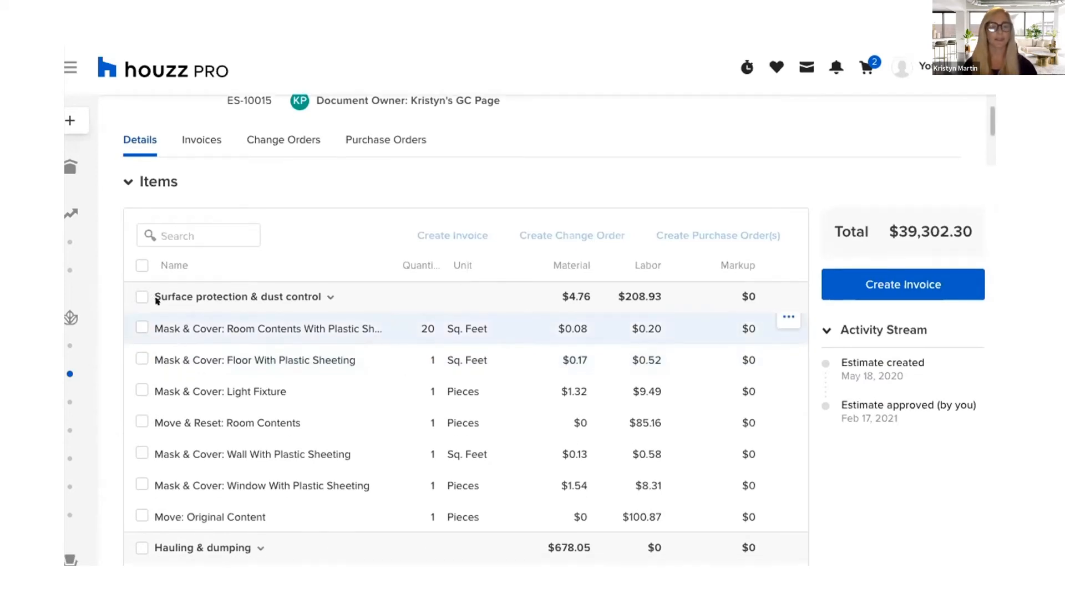
pyautogui.scroll(-1, 123, 264)
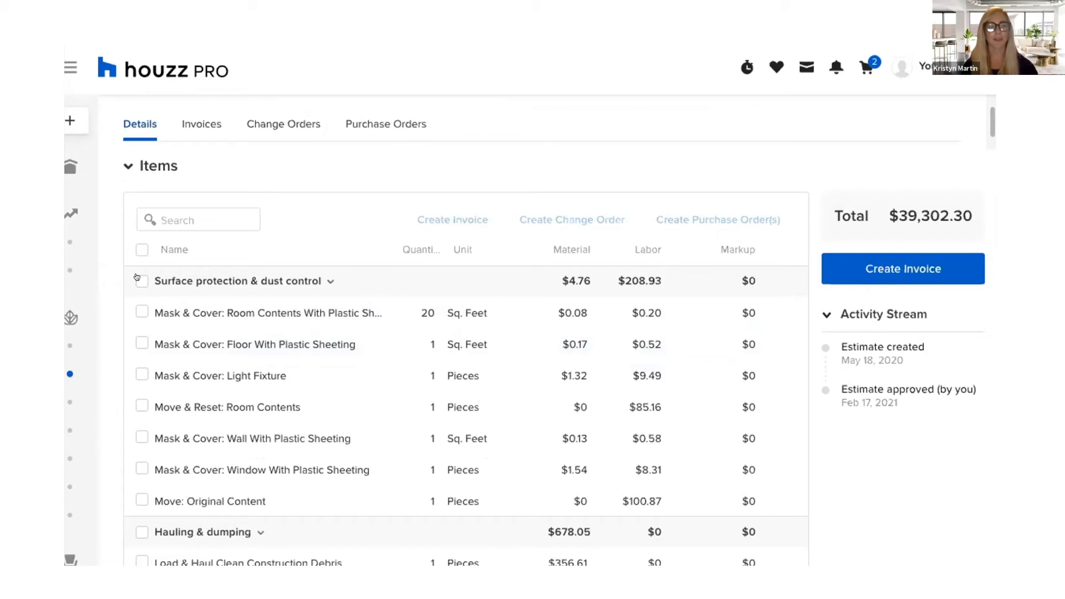
pyautogui.click(139, 278)
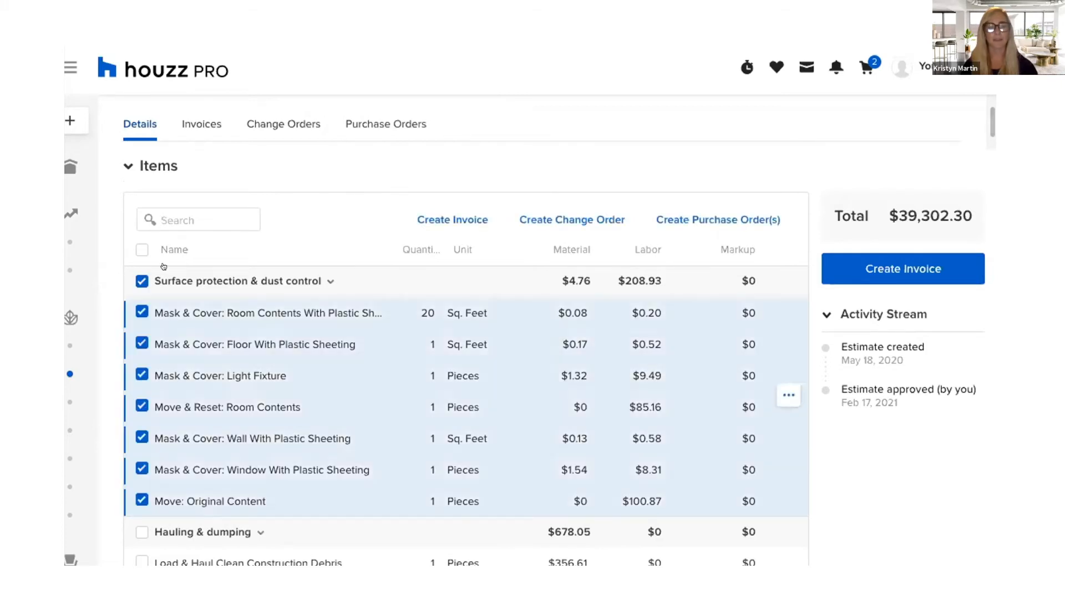
pyautogui.click(436, 218)
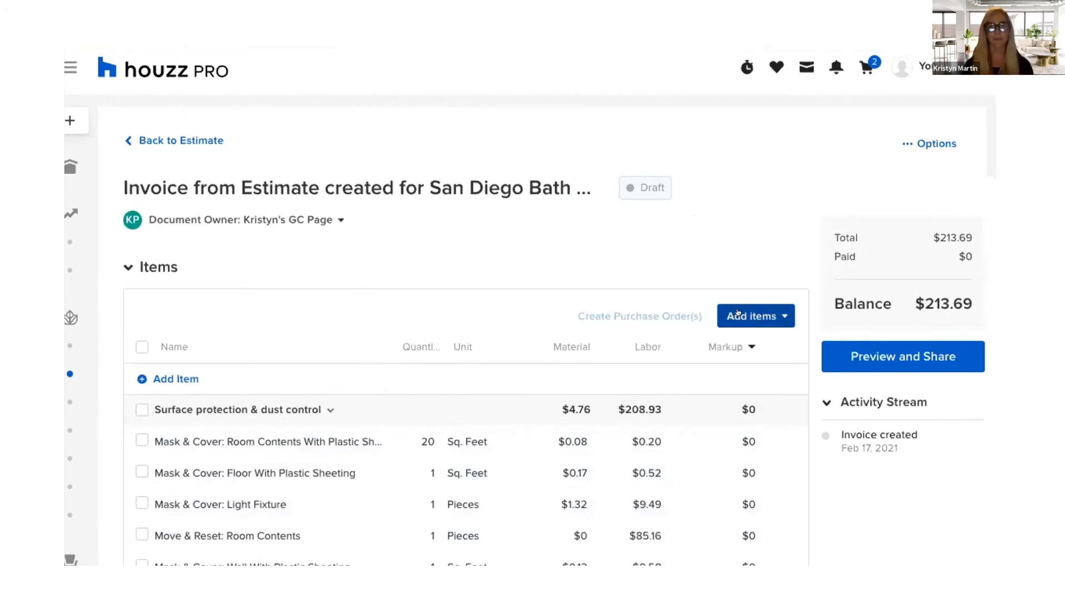
# Review the draft invoice's items and check that the first item's name and the invoice title are editable
pyautogui.scroll(-5, 519, 293)
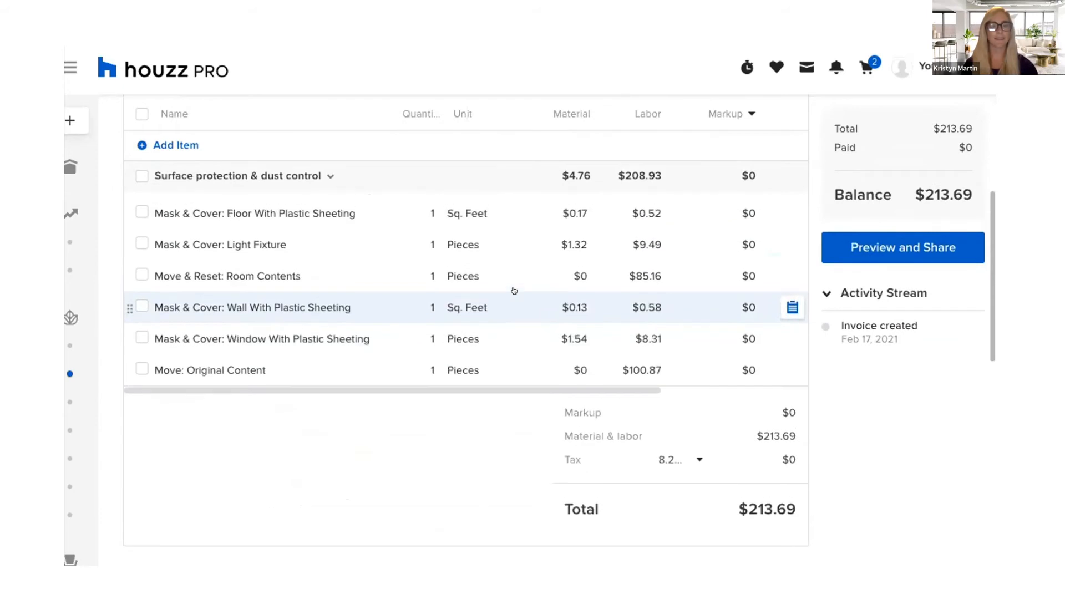
pyautogui.scroll(5, 514, 290)
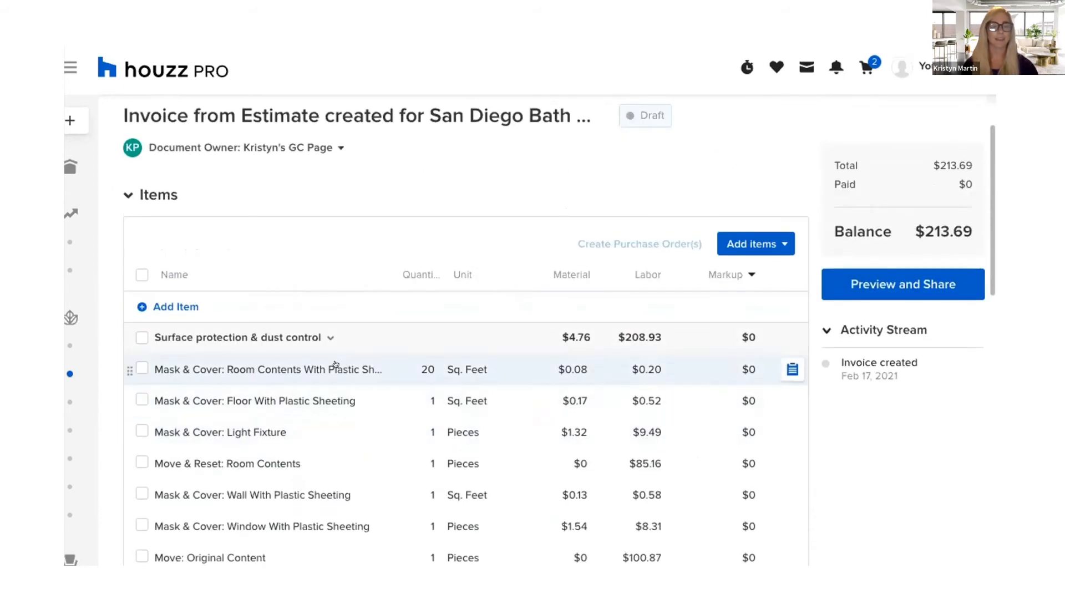
pyautogui.click(293, 362)
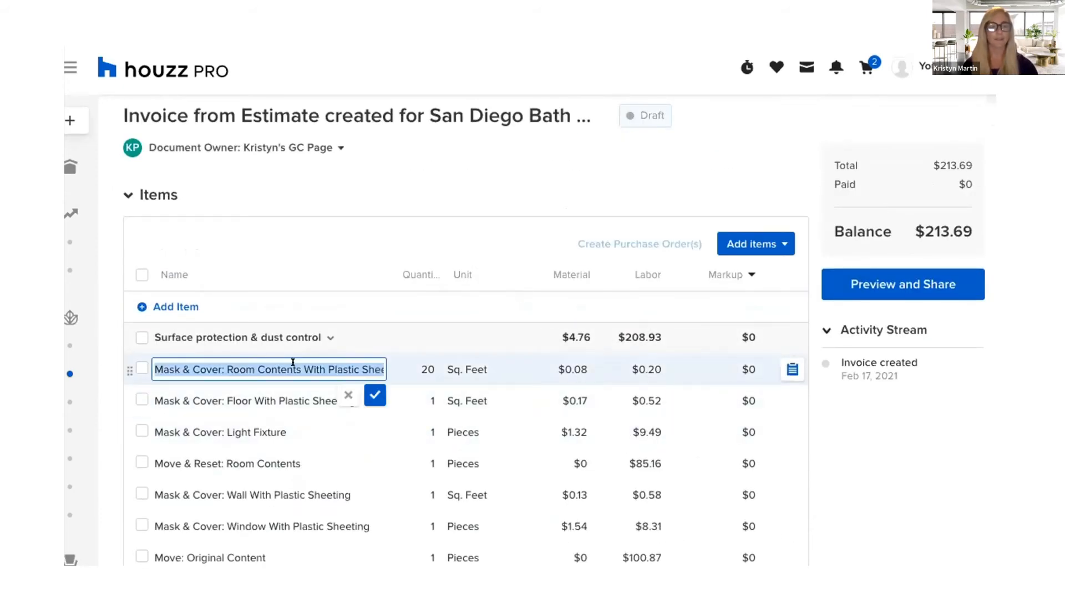
pyautogui.click(395, 245)
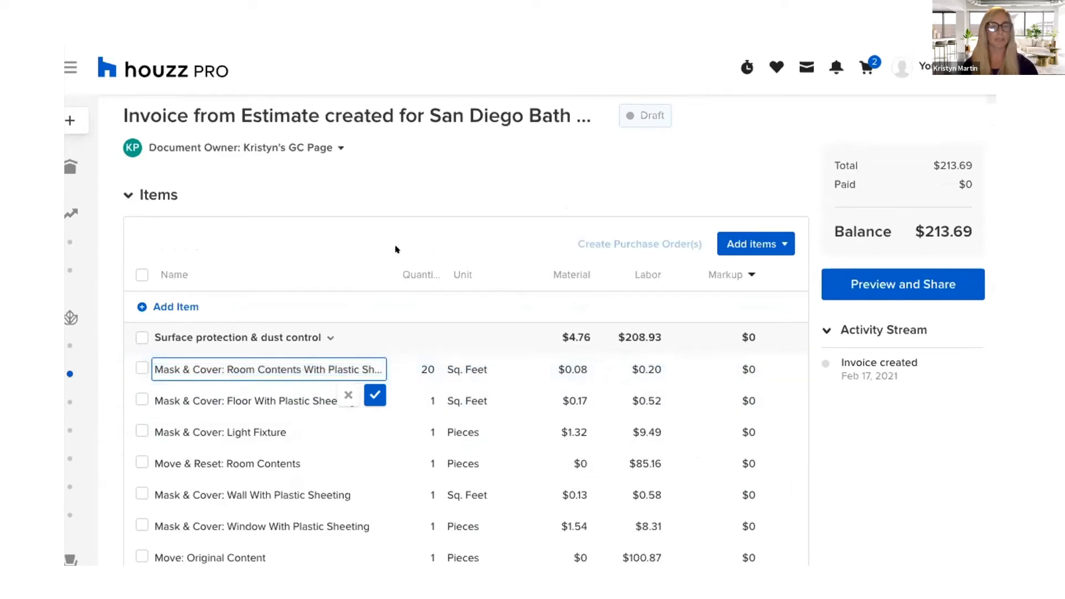
pyautogui.scroll(2, 395, 245)
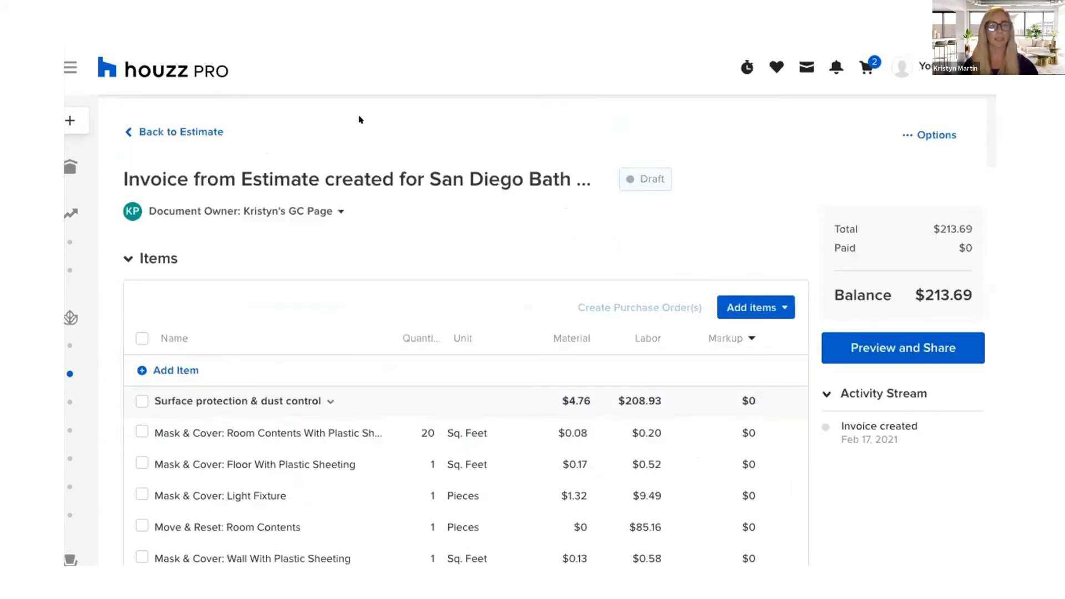
pyautogui.click(355, 173)
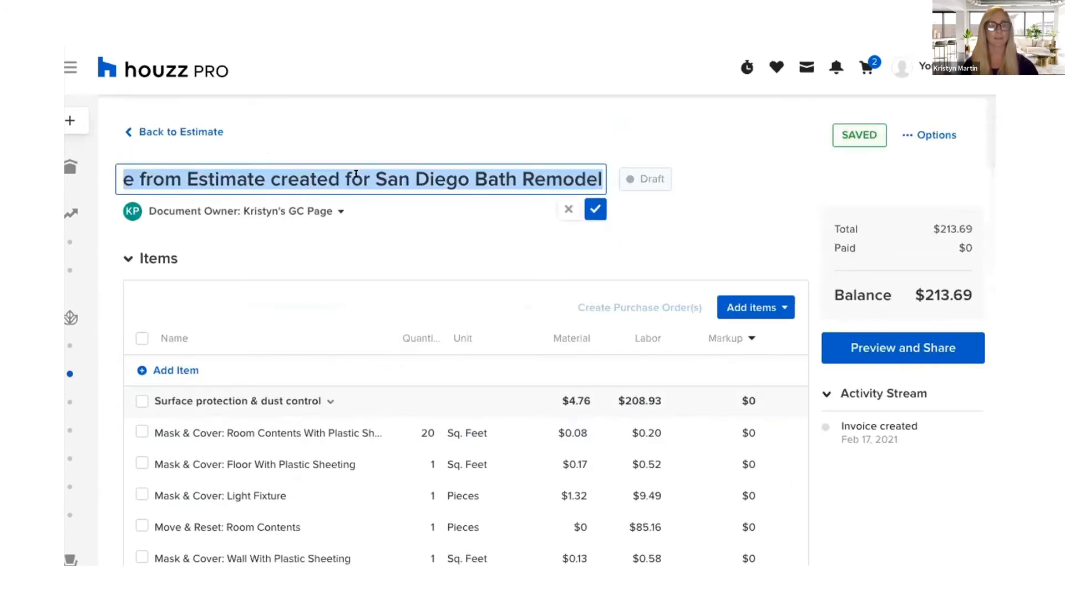
pyautogui.click(382, 197)
# Add three more scheduled payments to the invoice, splitting its total evenly into four payments
pyautogui.scroll(-1, 277, 253)
pyautogui.scroll(-9, 277, 254)
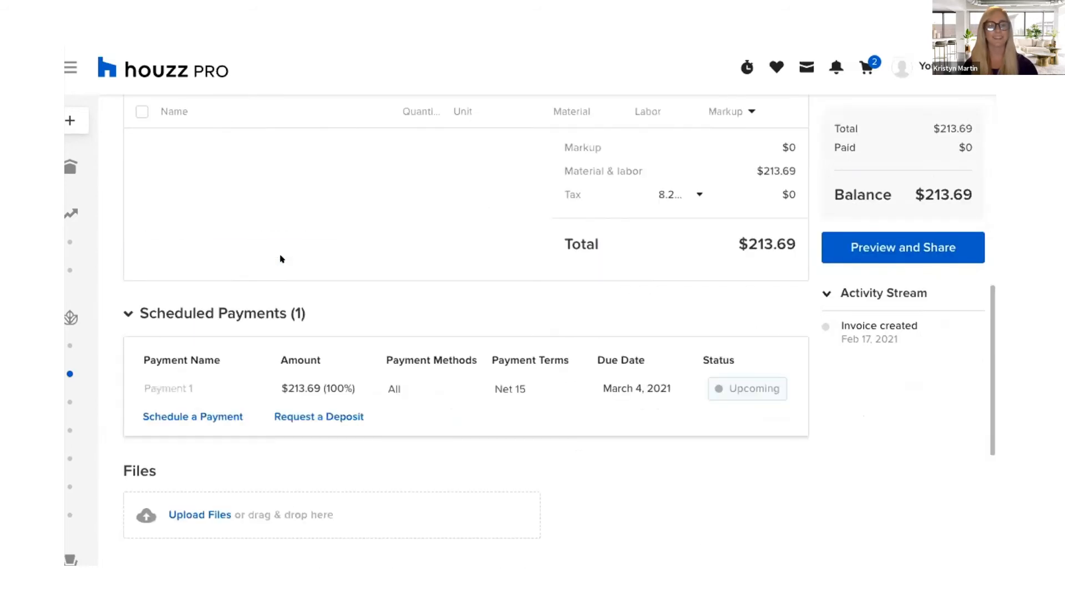
pyautogui.scroll(-2, 277, 255)
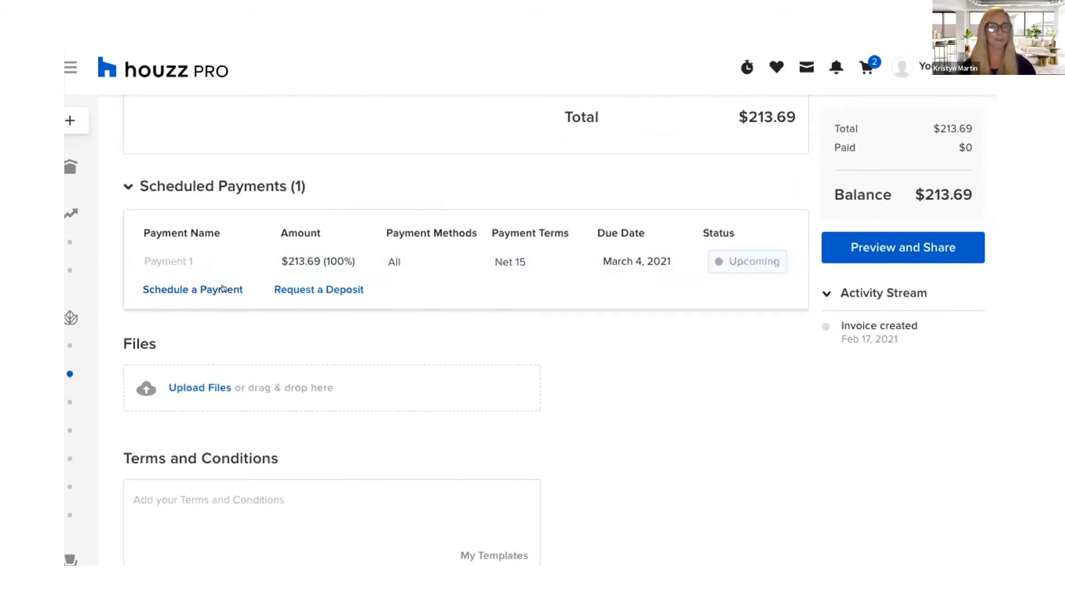
pyautogui.click(163, 287)
pyautogui.scroll(1, 166, 333)
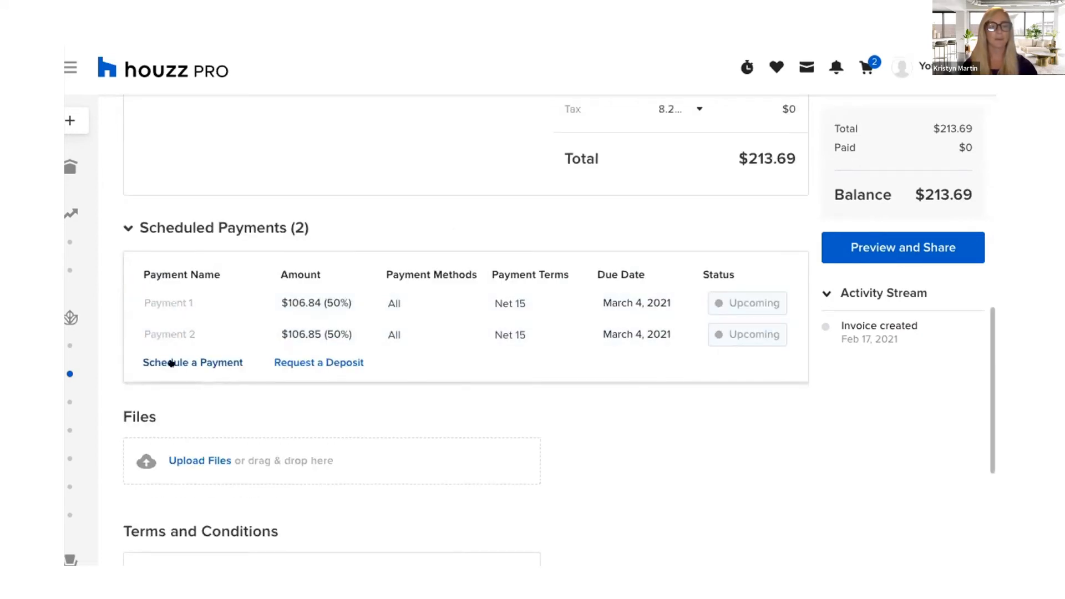
pyautogui.click(172, 364)
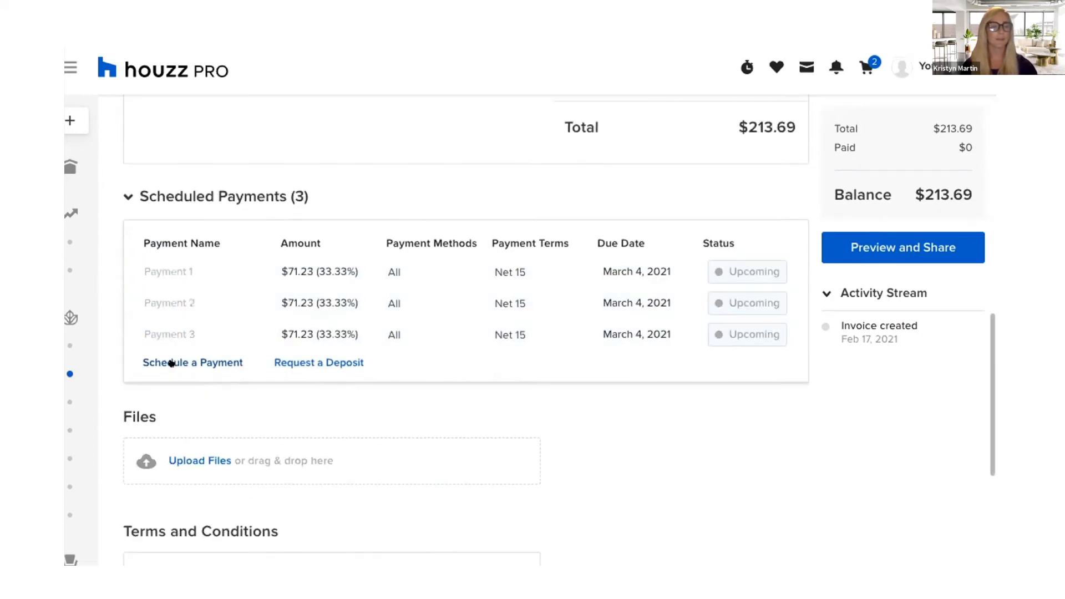
pyautogui.click(201, 363)
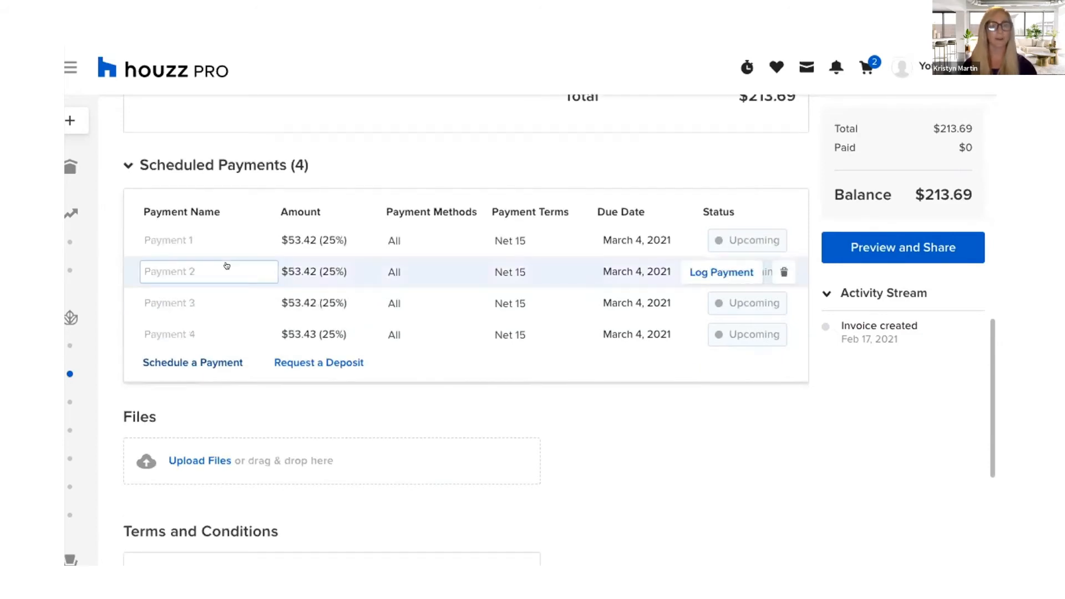
# Name the first scheduled payment "Phase 1"
pyautogui.click(181, 235)
pyautogui.write('Phase 1')
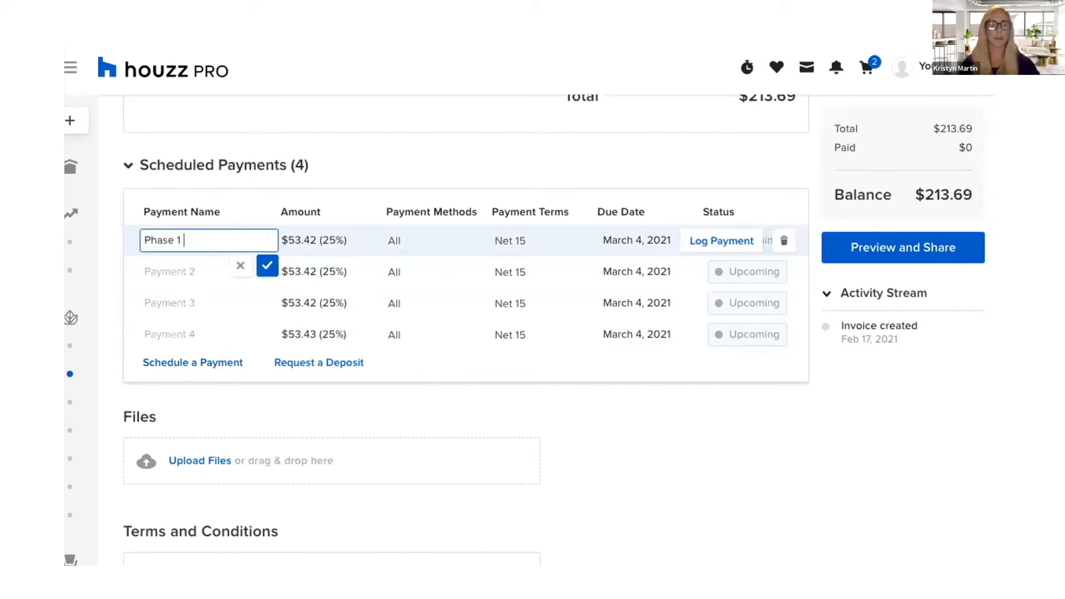
pyautogui.click(251, 263)
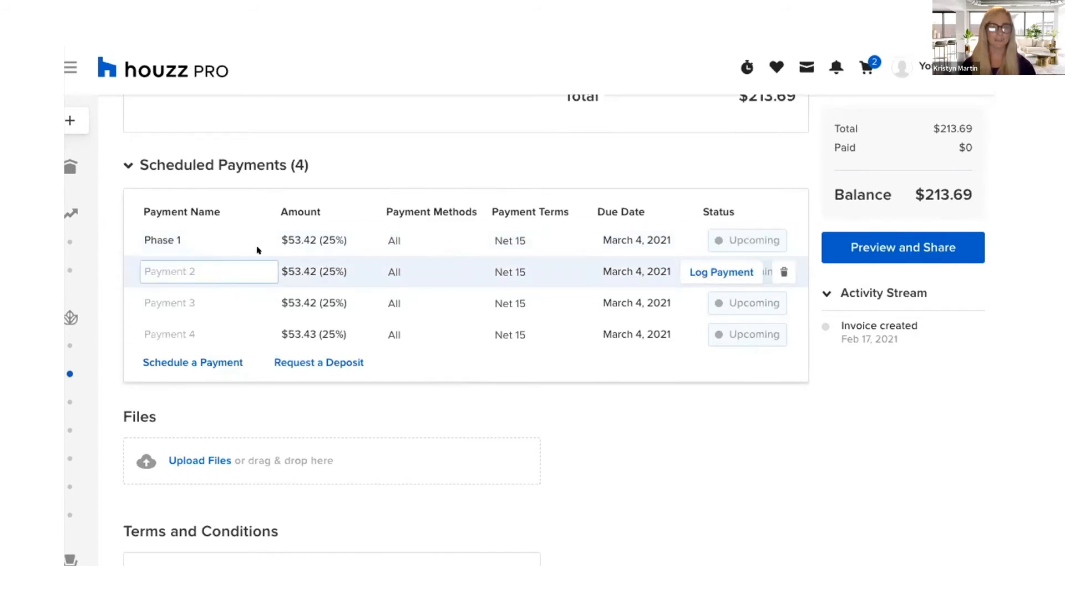
# Switch the Phase 1 payment amount to a percentage and back to a fixed amount
pyautogui.click(327, 240)
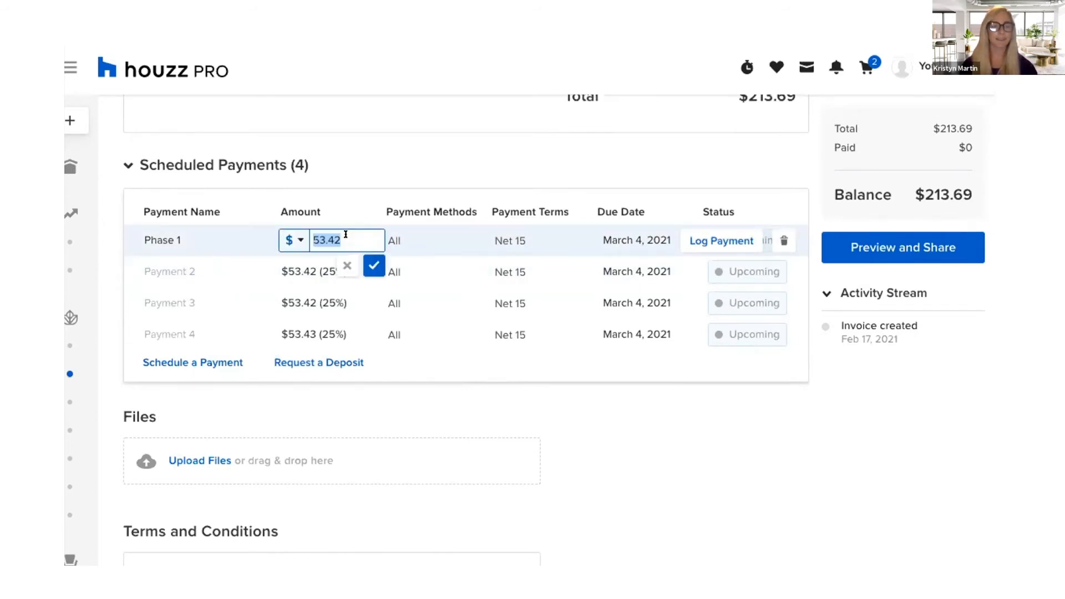
pyautogui.click(288, 240)
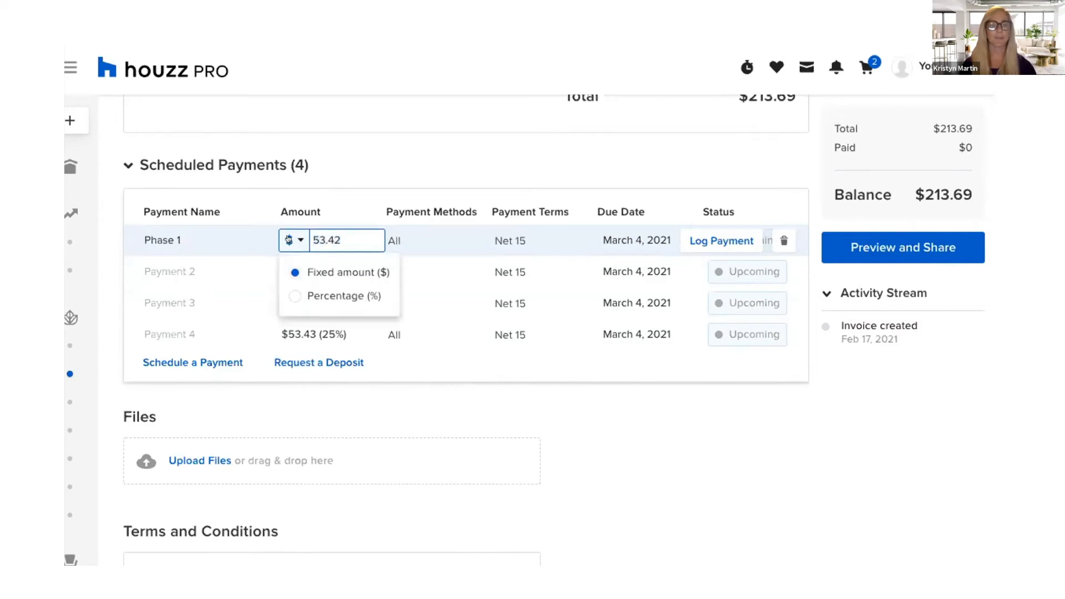
pyautogui.click(300, 291)
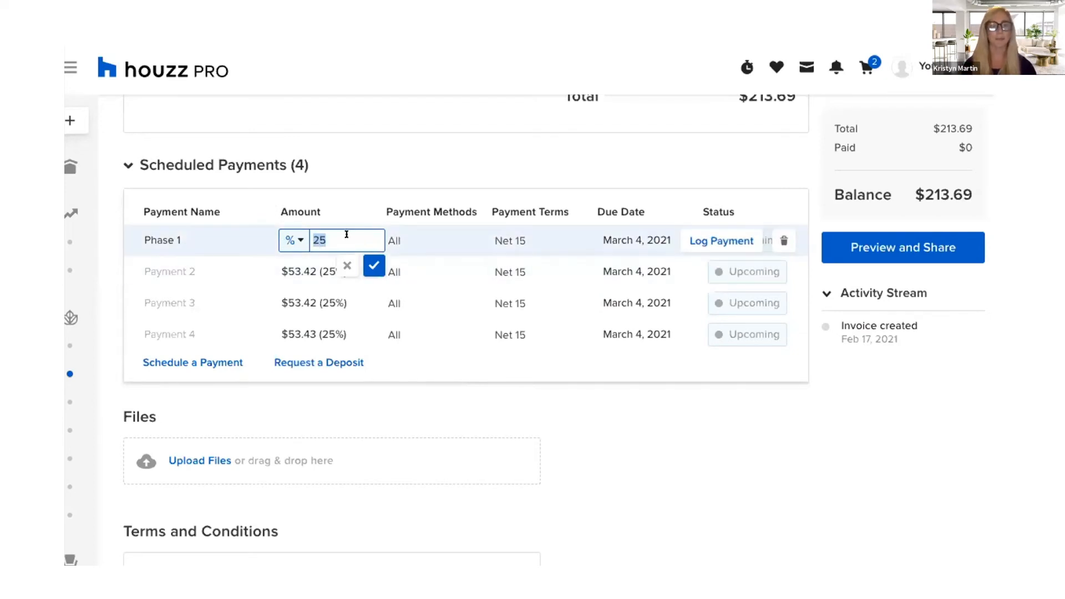
pyautogui.click(283, 244)
pyautogui.click(325, 272)
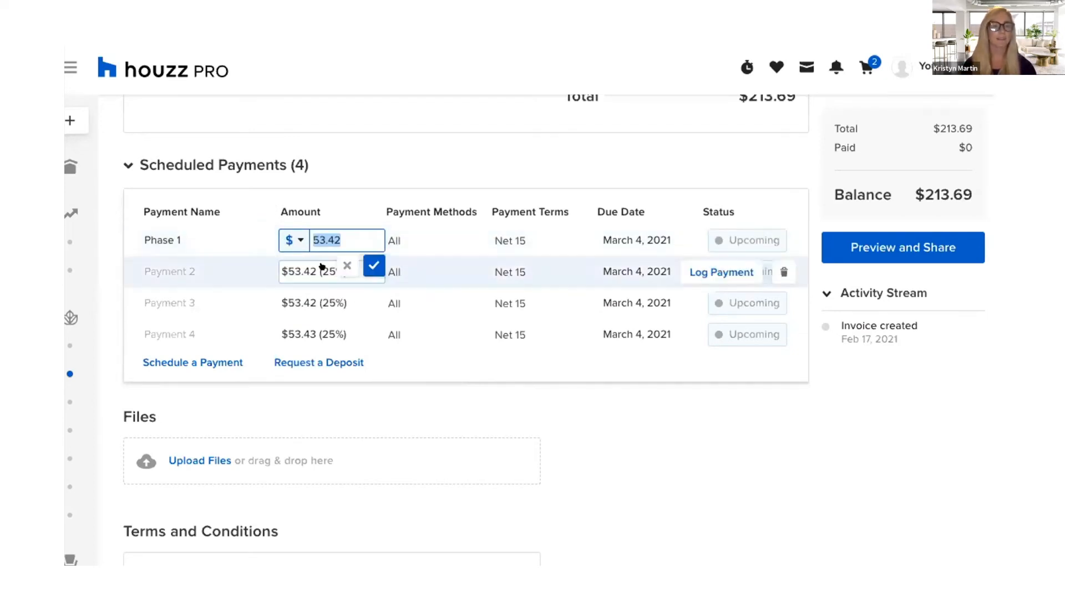
# Set the Phase 1 payment to a fixed amount of $50
pyautogui.click(357, 235)
pyautogui.press('BackSpace')
pyautogui.press('BackSpace')
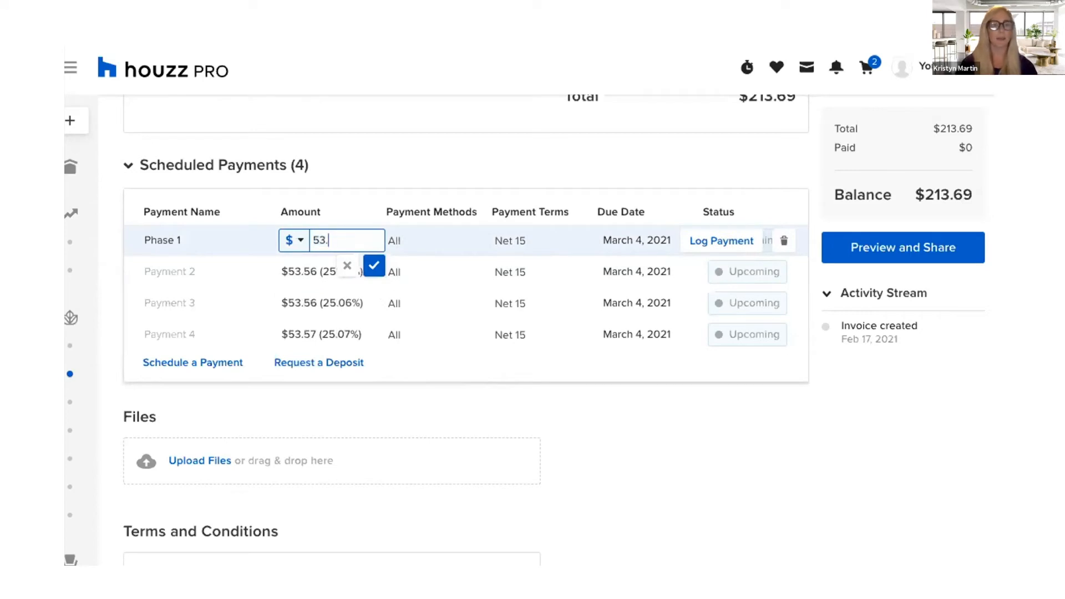
pyautogui.press('BackSpace')
pyautogui.write('0')
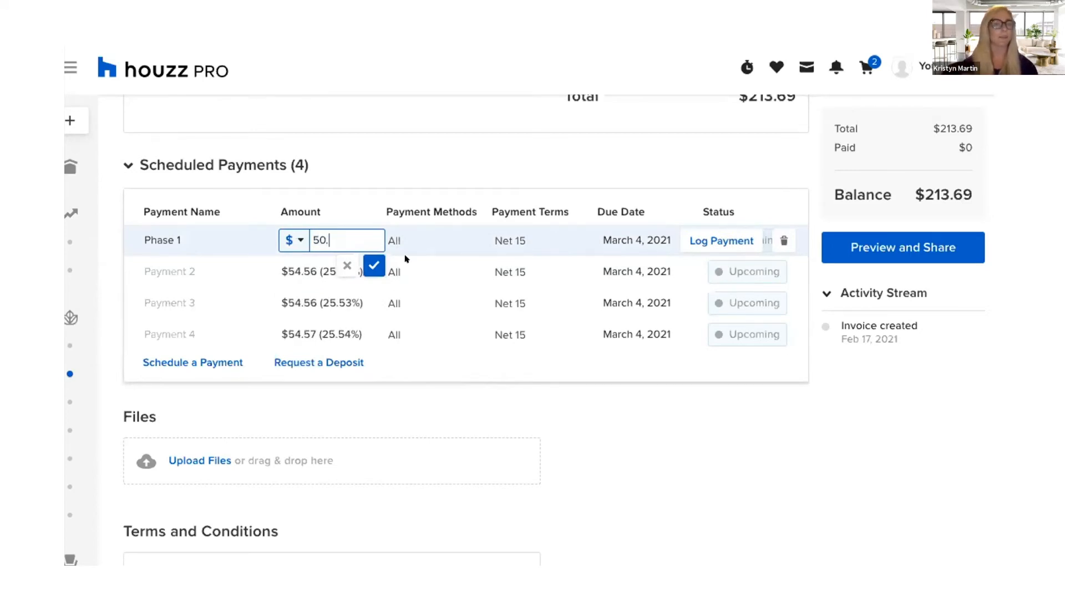
pyautogui.click(373, 265)
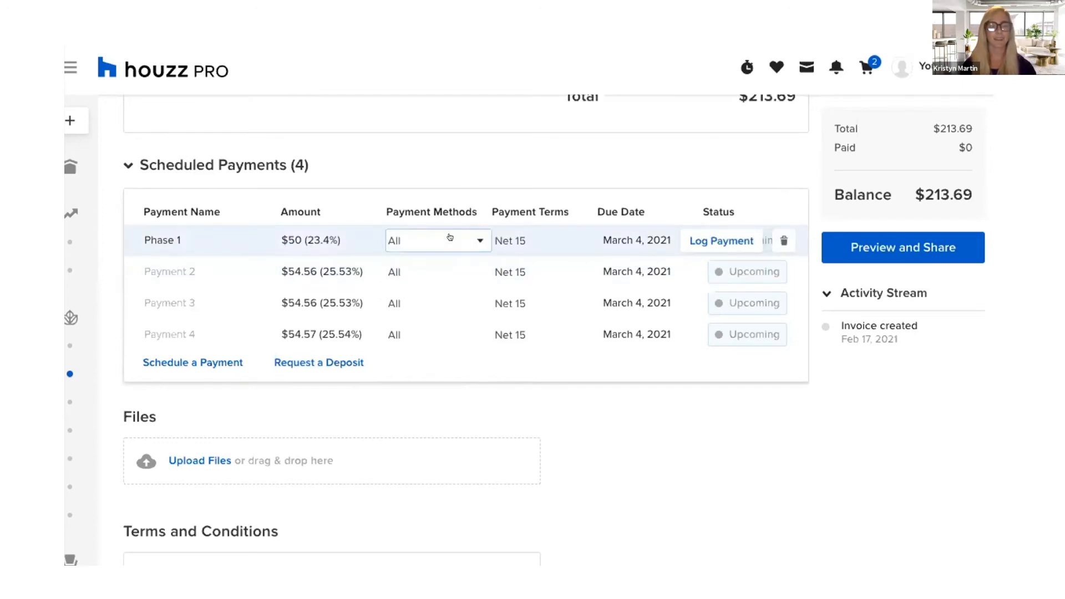
# Restrict the Phase 1 payment's accepted methods to Credit Card only and check the method options of the second payment
pyautogui.click(449, 237)
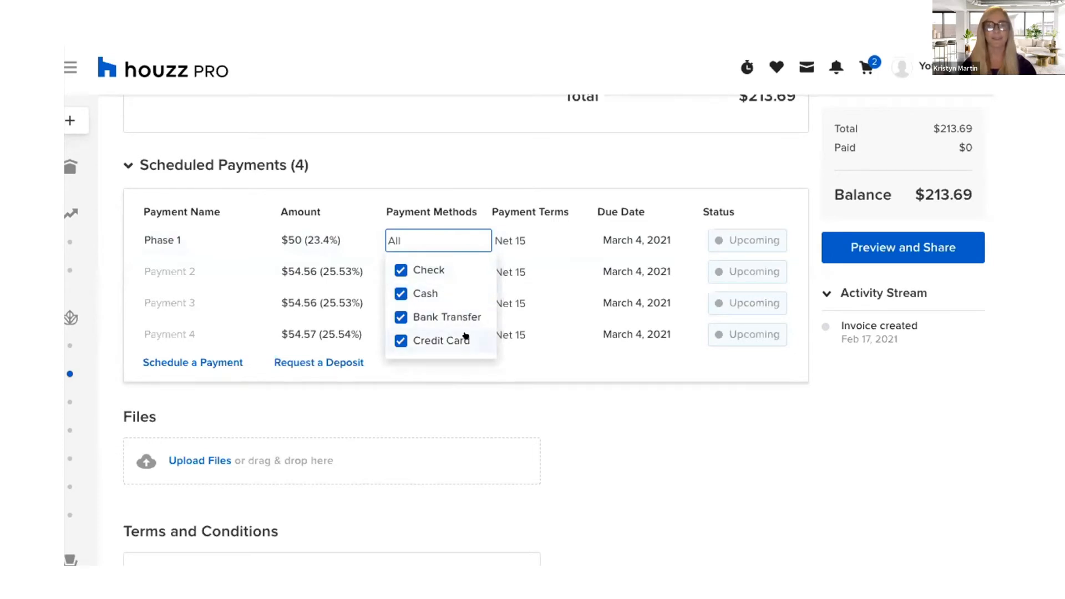
pyautogui.click(399, 316)
pyautogui.click(400, 294)
pyautogui.click(392, 270)
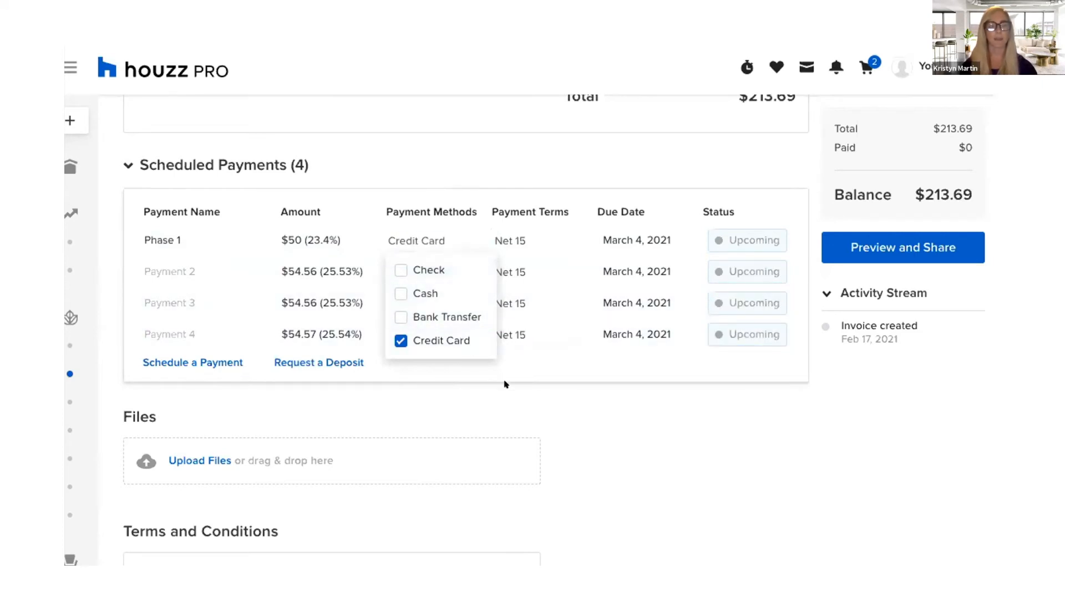
pyautogui.click(491, 363)
pyautogui.click(408, 270)
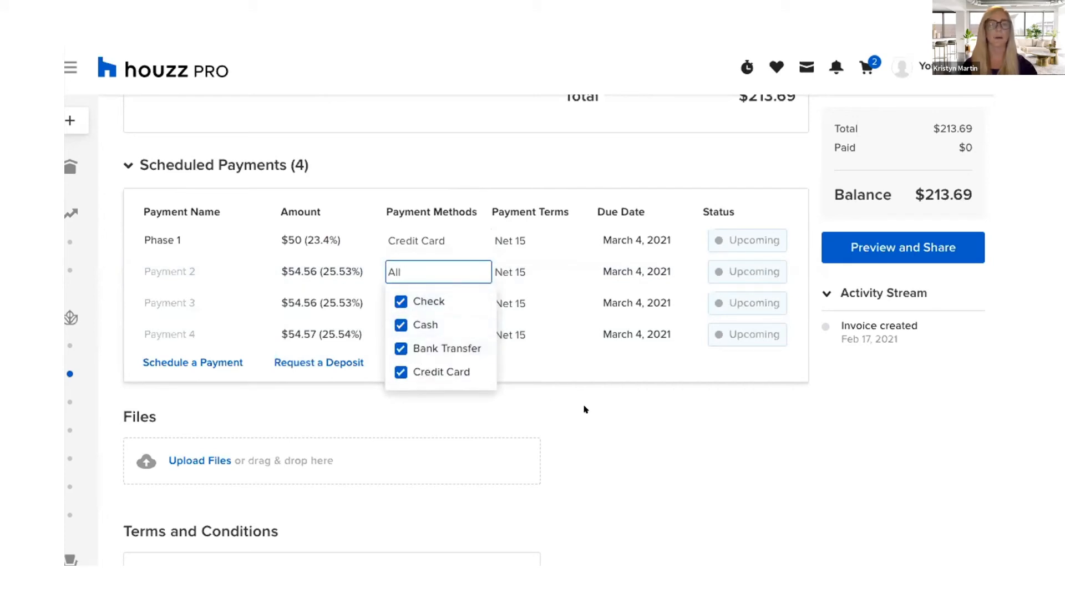
pyautogui.click(485, 278)
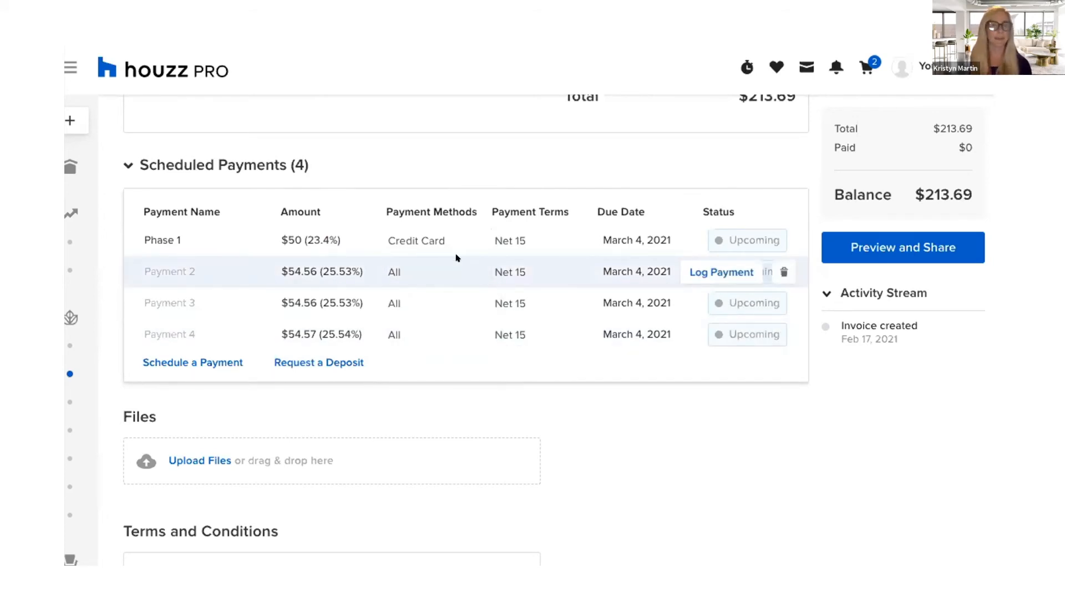
# Set the Phase 1 payment terms to Due on Receipt and check the term options of the second payment
pyautogui.click(518, 239)
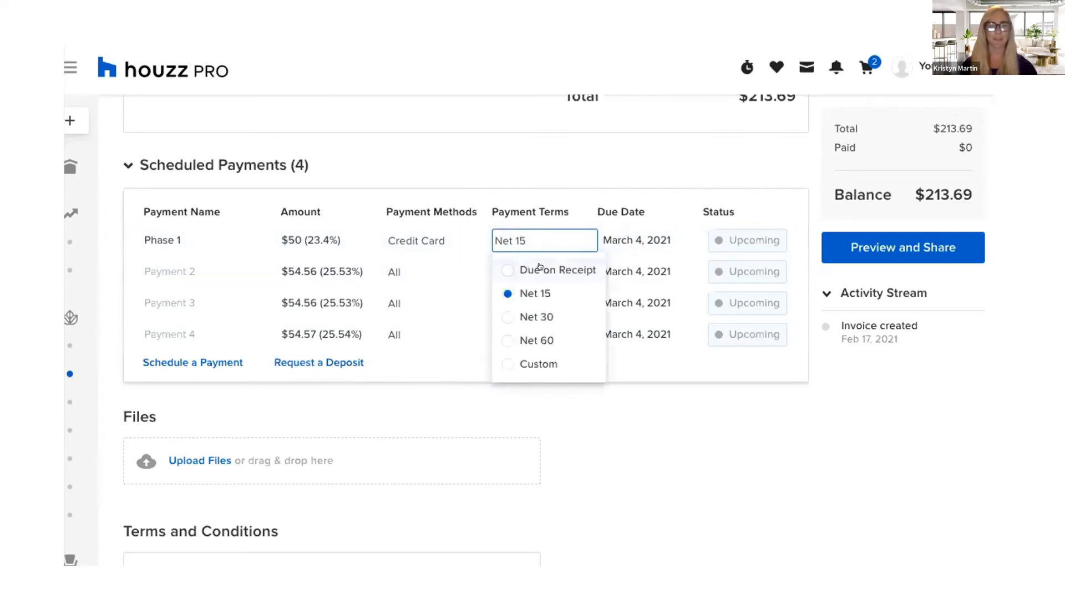
pyautogui.click(500, 267)
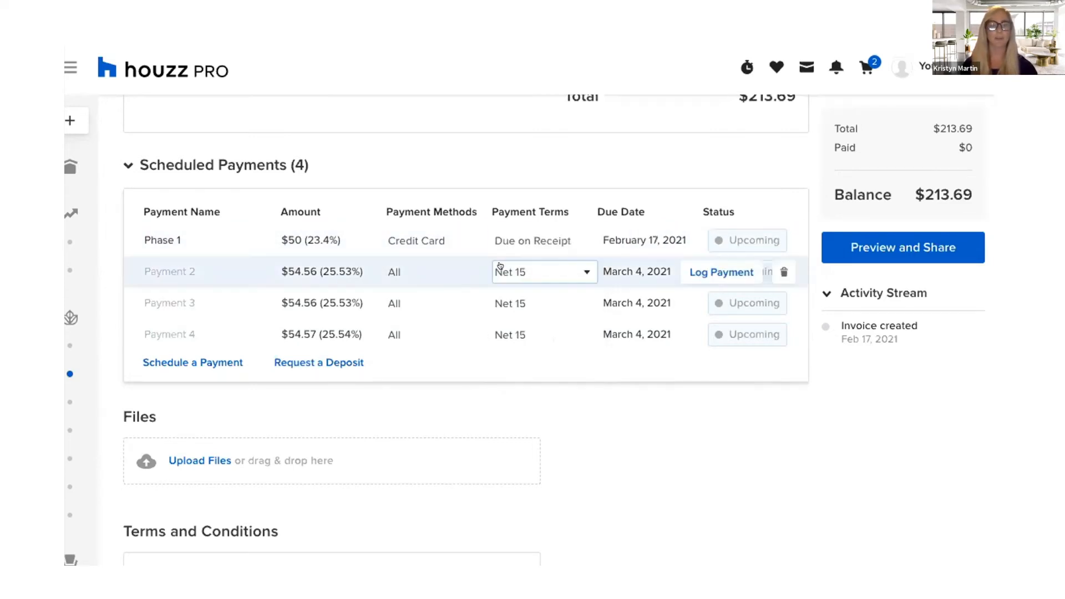
pyautogui.click(550, 266)
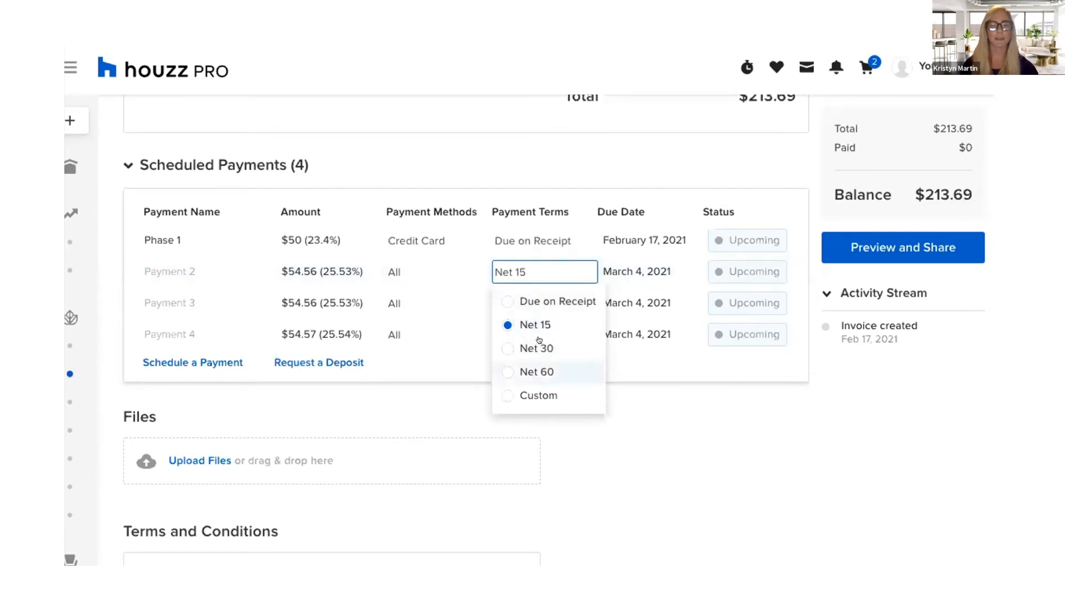
pyautogui.click(620, 408)
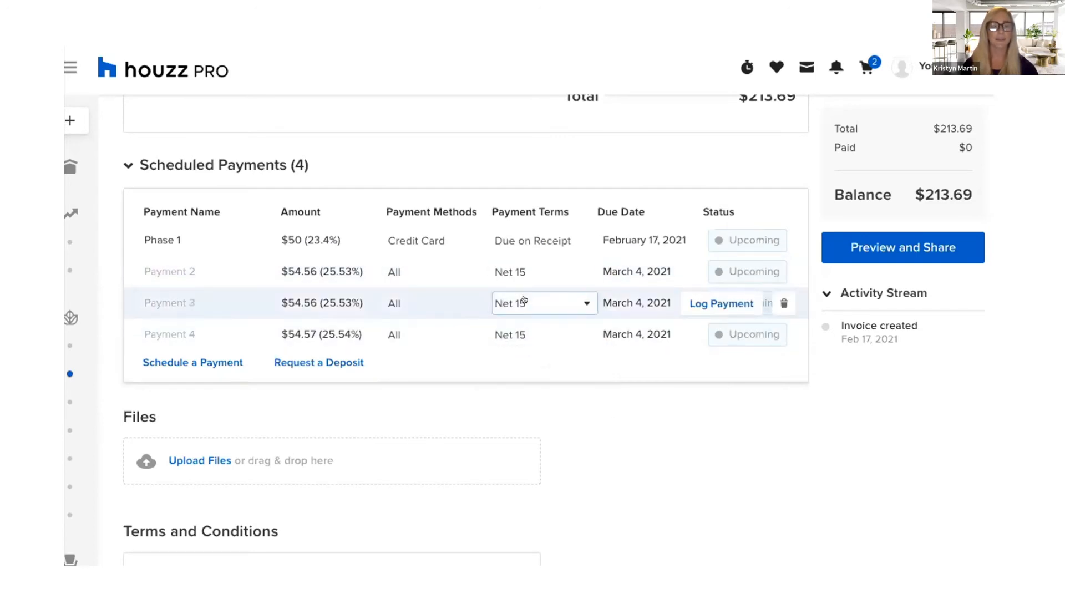
# Set the third payment's terms to Custom and browse its due date calendar to April 2021
pyautogui.click(546, 305)
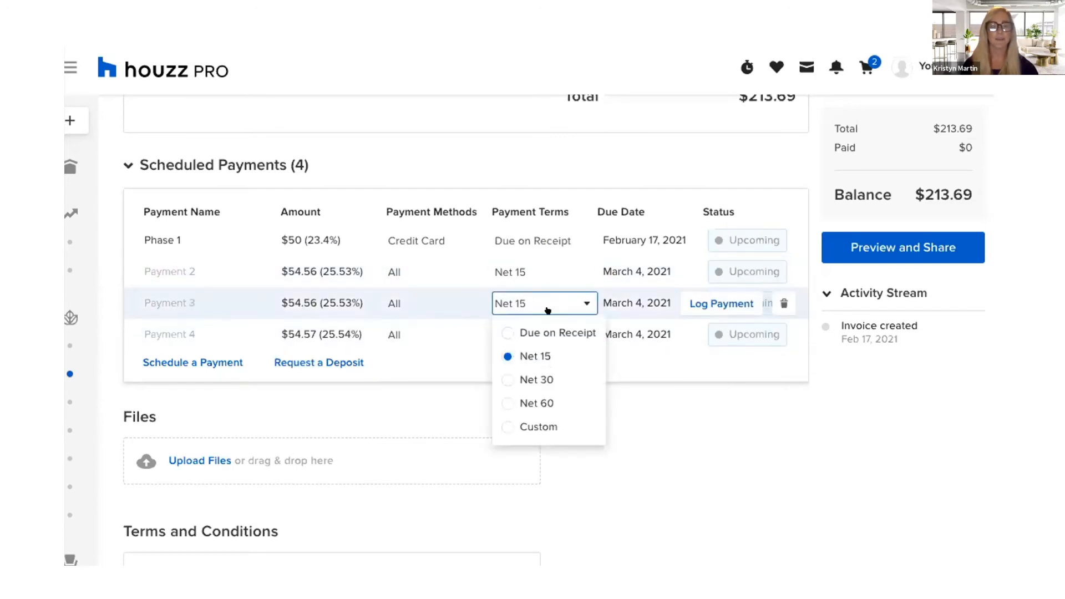
pyautogui.click(506, 425)
pyautogui.click(623, 299)
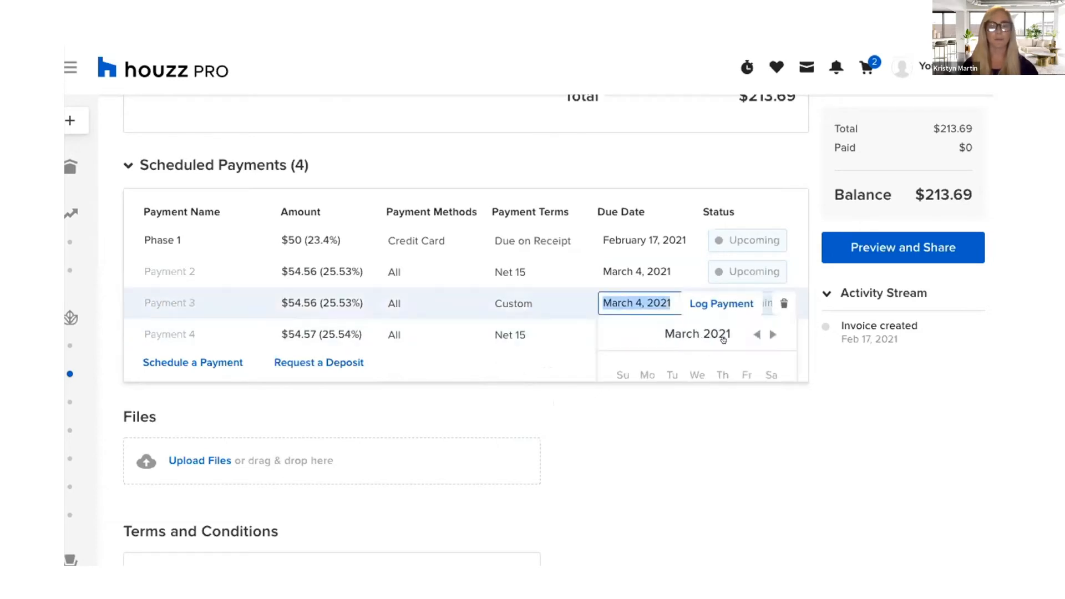
pyautogui.click(772, 334)
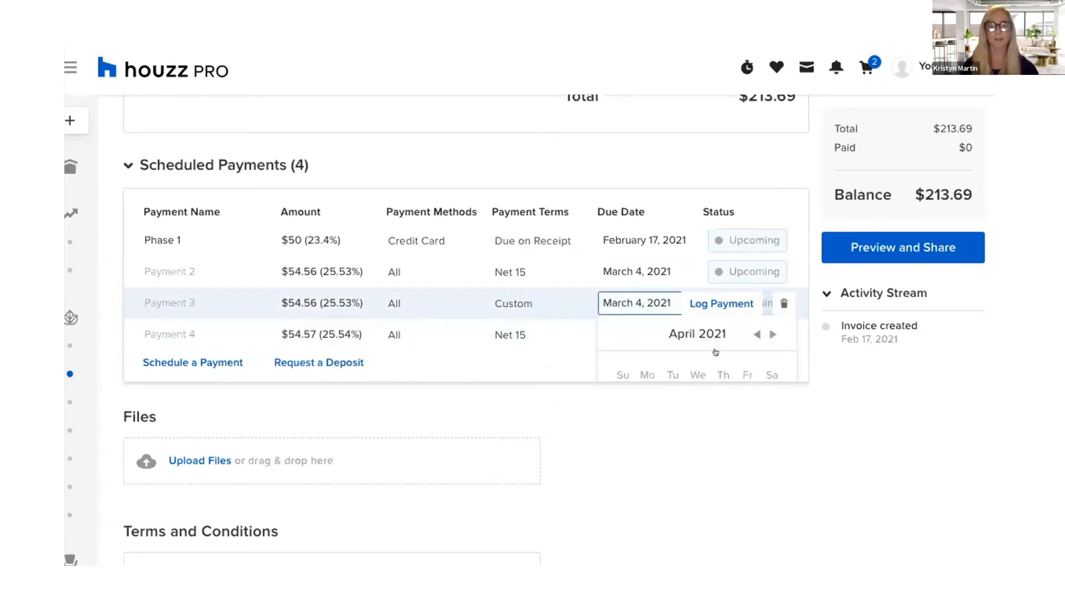
pyautogui.scroll(-1, 717, 352)
pyautogui.click(724, 395)
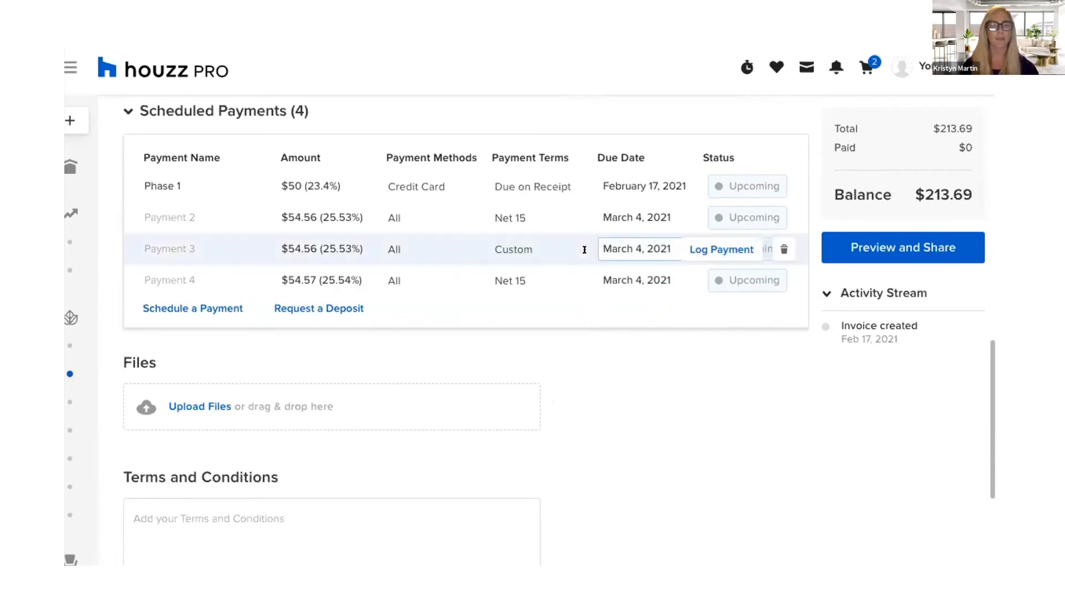
pyautogui.scroll(1, 647, 293)
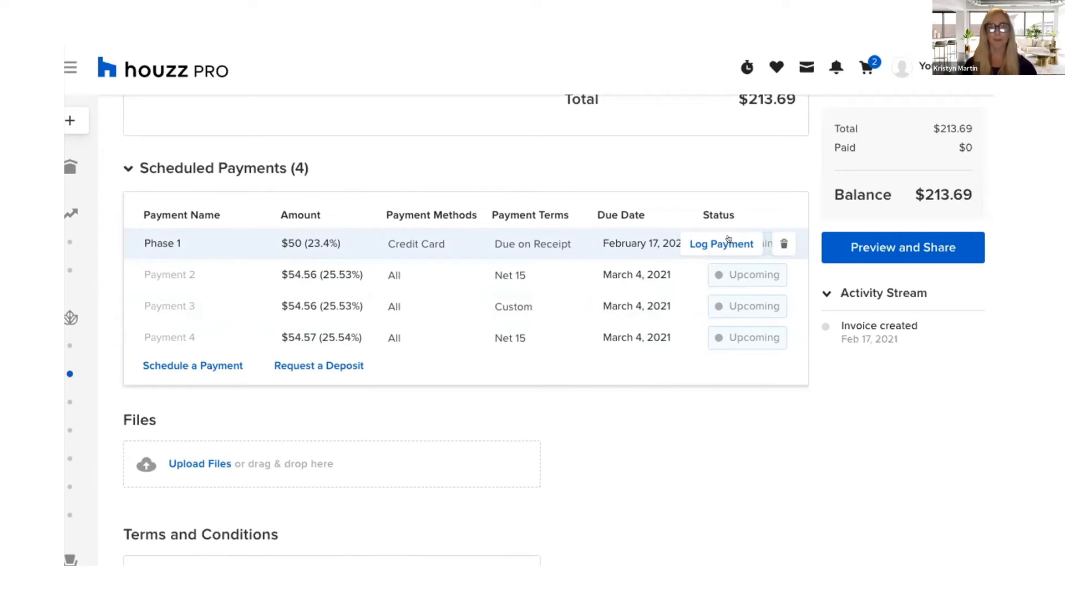
# Start logging the Phase 1 payment with method Check and reference number "cleint 2/17"
pyautogui.click(713, 239)
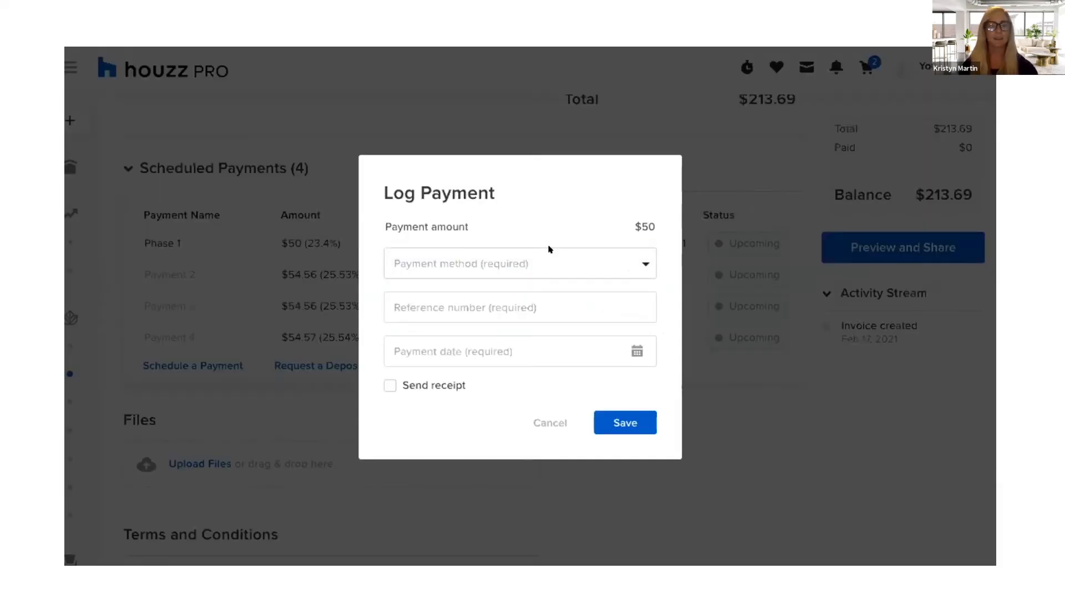
pyautogui.click(522, 263)
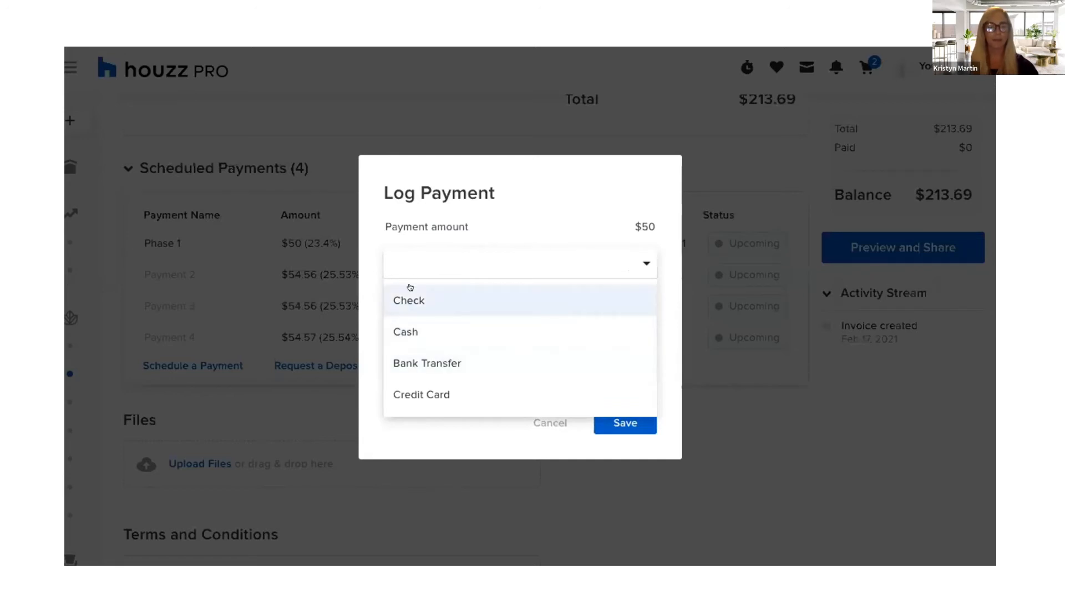
pyautogui.click(431, 297)
pyautogui.click(473, 309)
pyautogui.write('cleint 2/17')
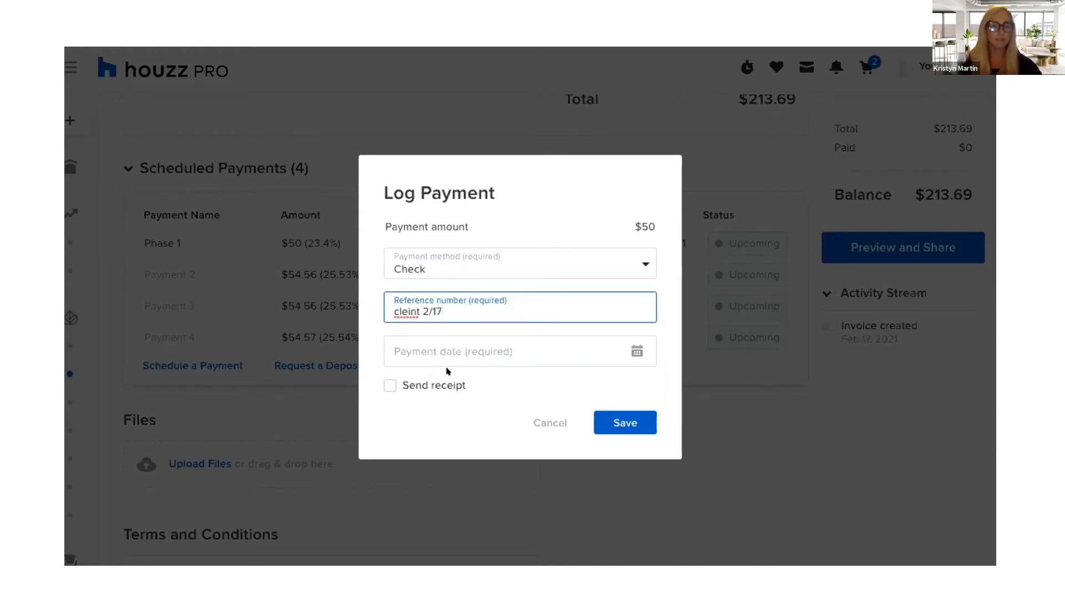
# Set the logged payment's date to Feb 17, 2021, enable sending a receipt, and save it
pyautogui.click(455, 349)
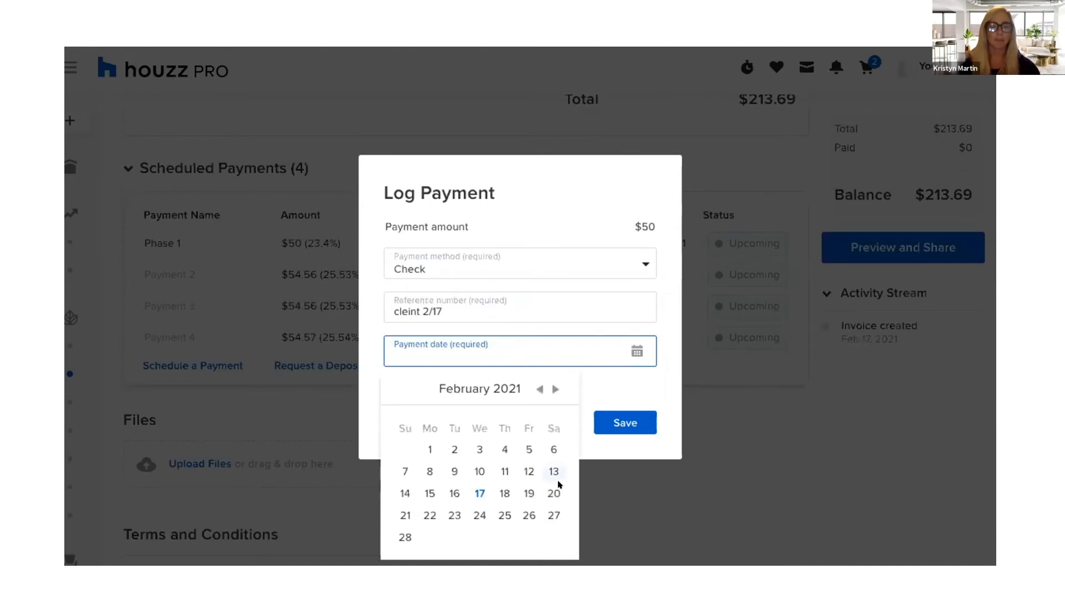
pyautogui.click(481, 492)
pyautogui.moveTo(464, 387); pyautogui.dragTo(377, 385)
pyautogui.click(390, 386)
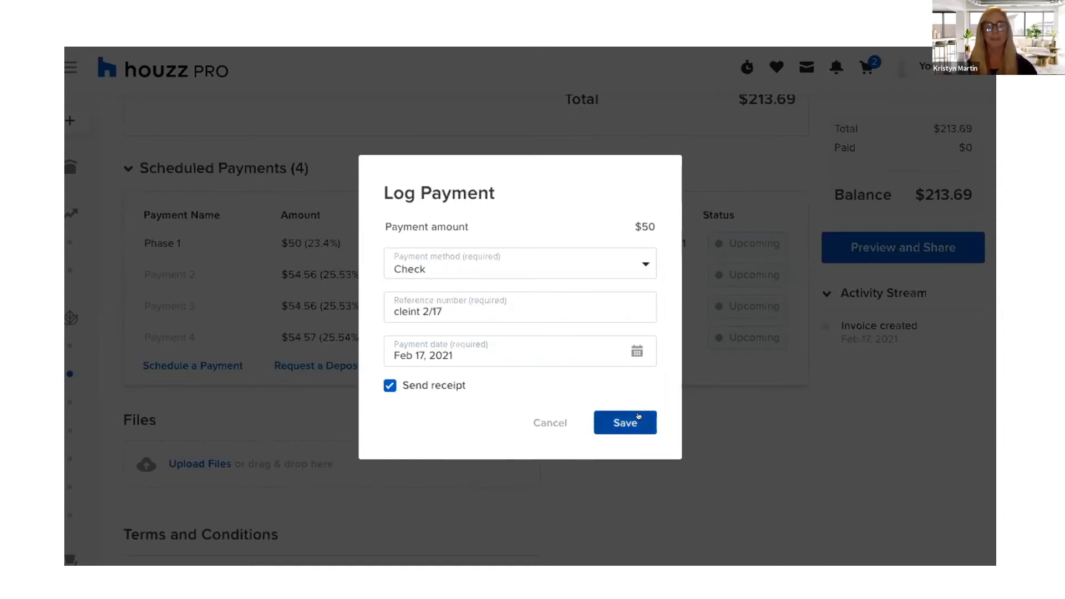
pyautogui.click(613, 414)
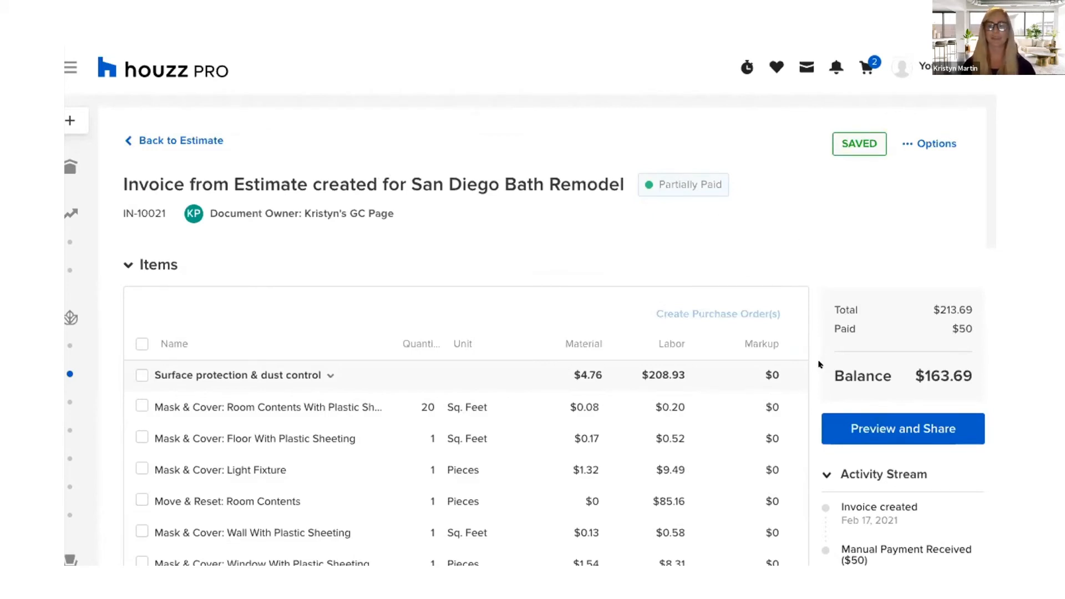
# Check the manual payment entry in the invoice's activity stream
pyautogui.scroll(-5, 818, 364)
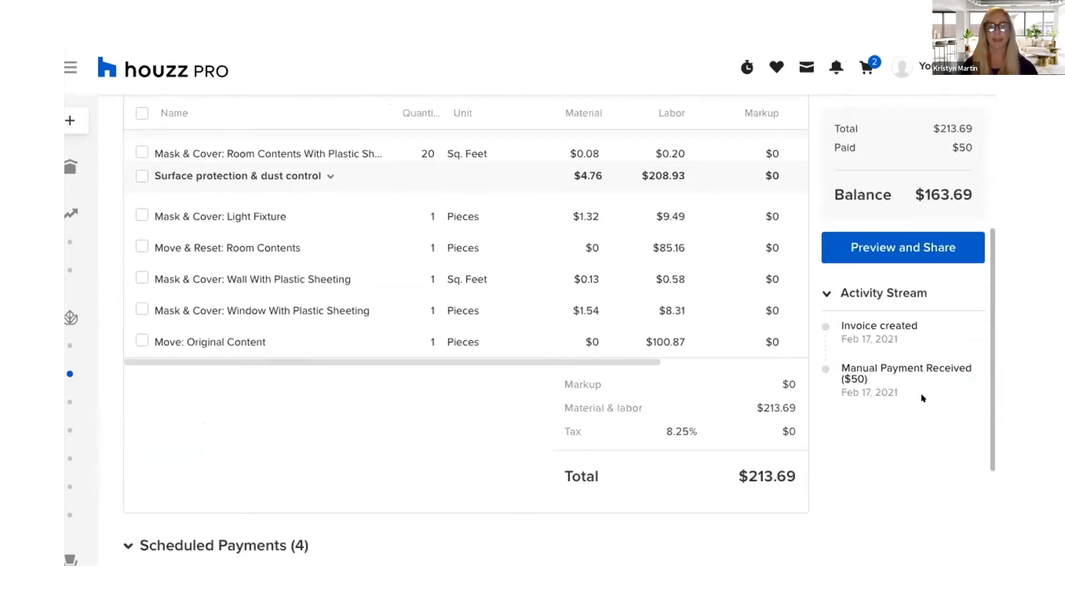
pyautogui.moveTo(898, 392); pyautogui.dragTo(836, 364)
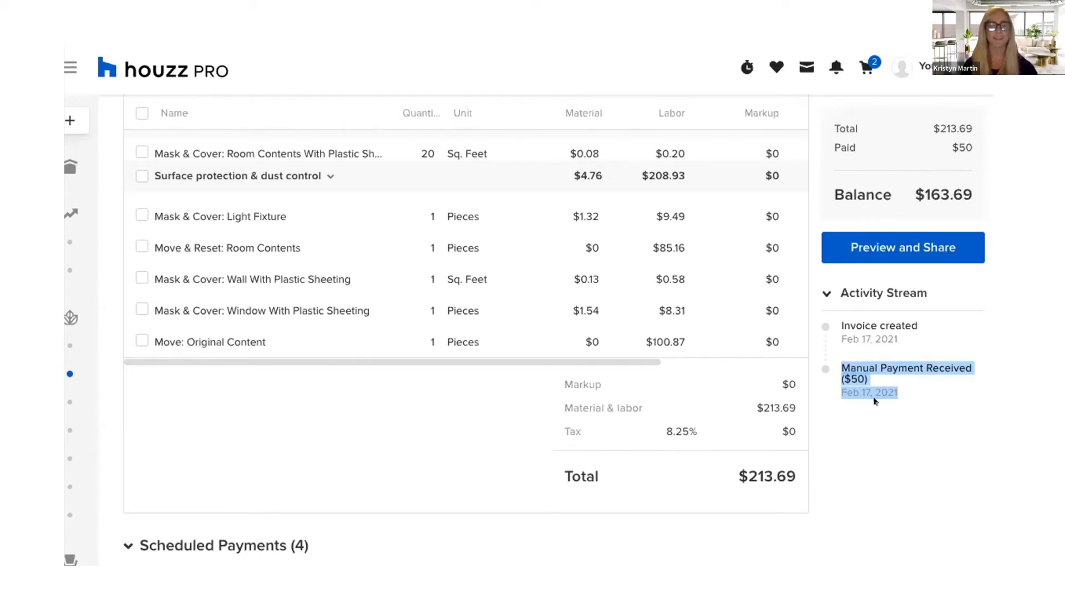
pyautogui.click(920, 386)
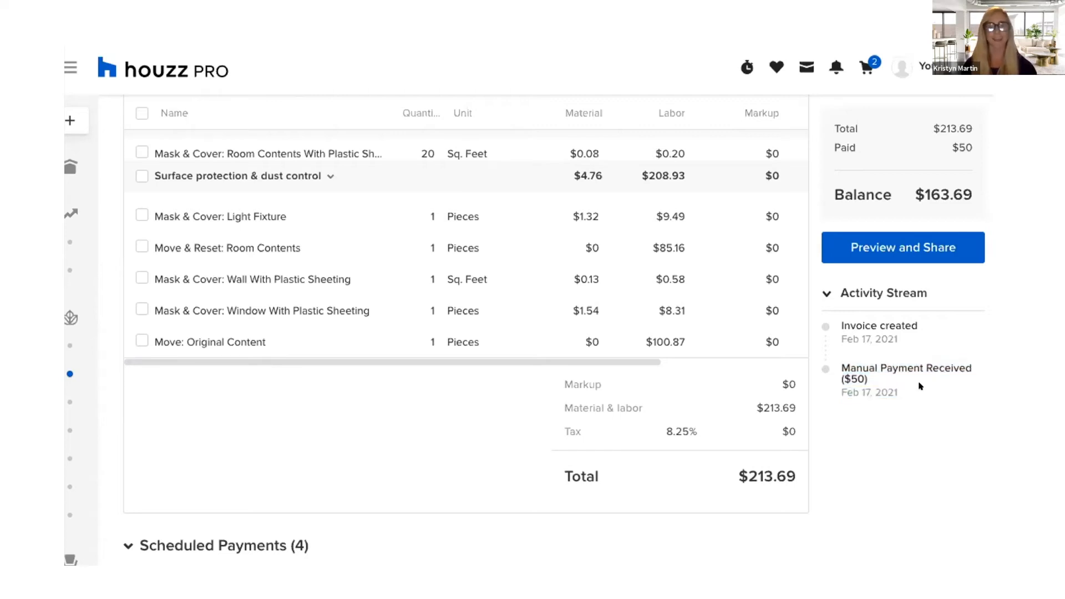
# Open the invoice's Preview and Share view and look through the client version
pyautogui.scroll(2, 932, 388)
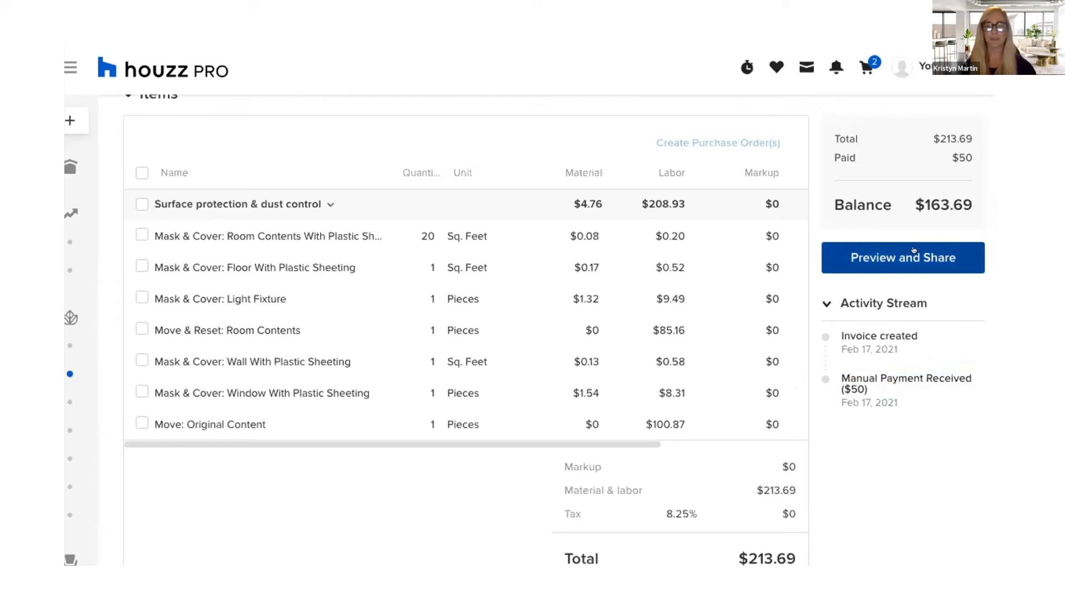
pyautogui.scroll(3, 910, 251)
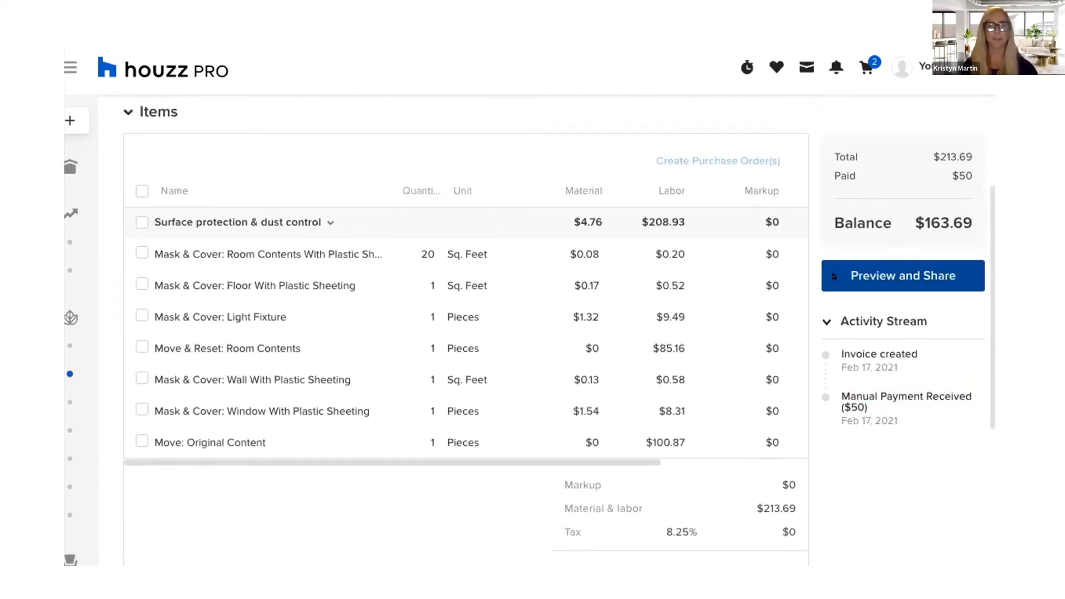
pyautogui.scroll(2, 832, 275)
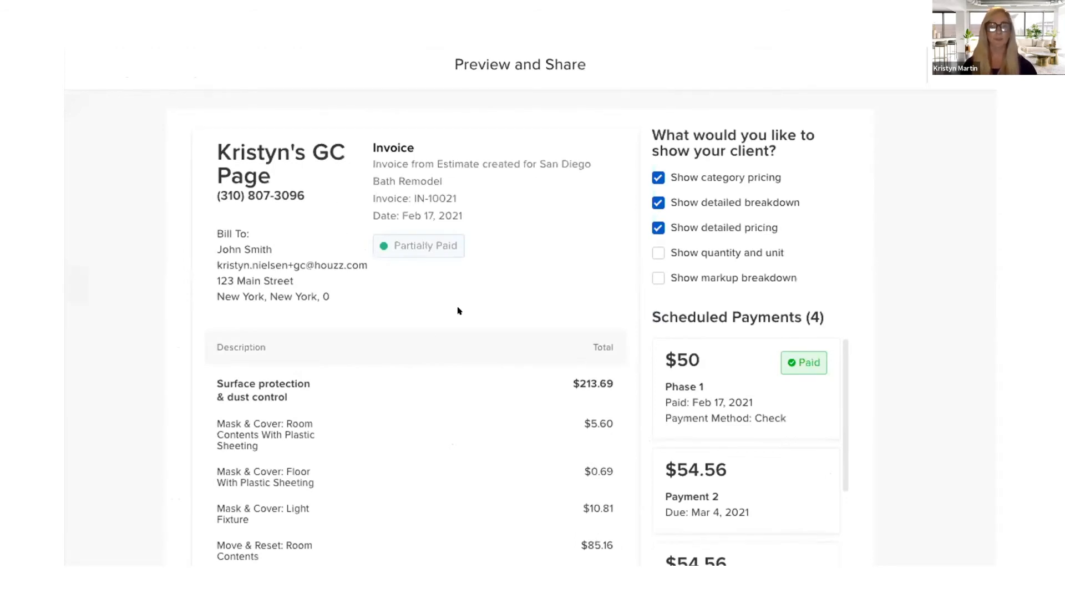
pyautogui.scroll(-5, 453, 349)
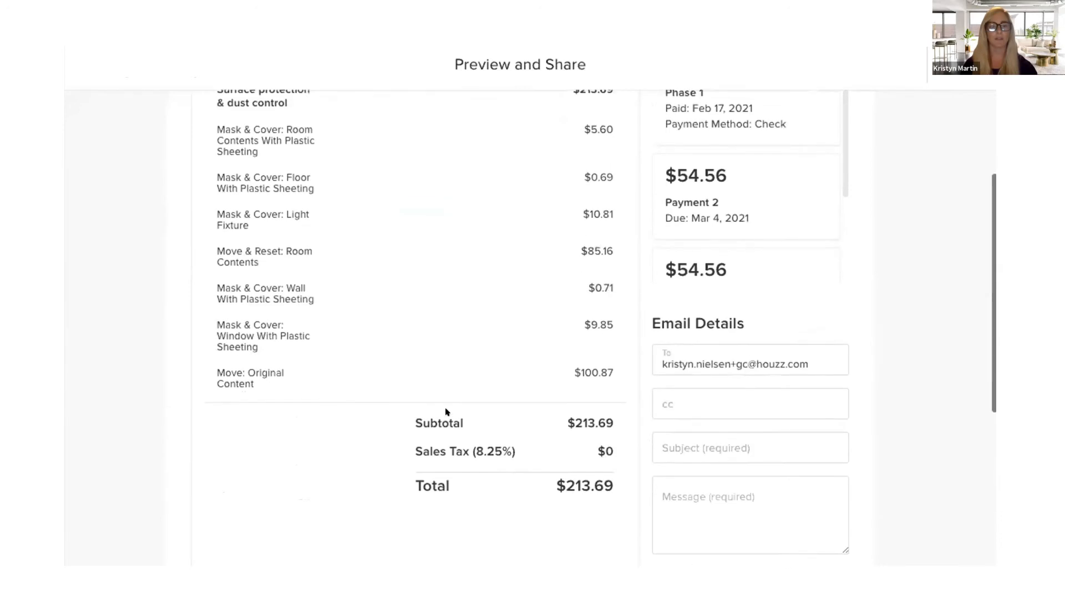
pyautogui.scroll(5, 444, 408)
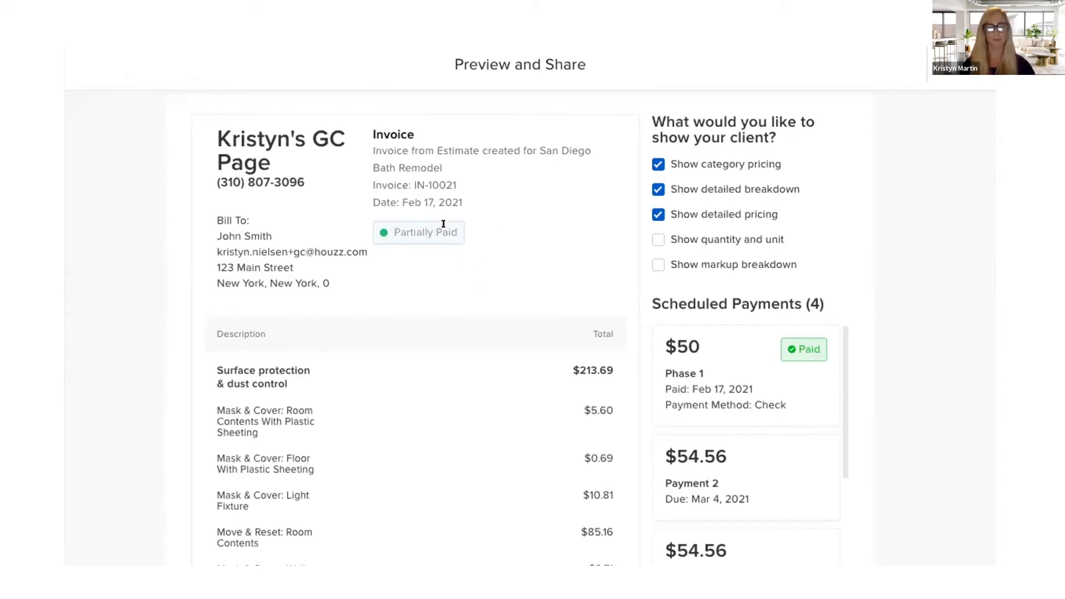
# Try the quantity and unit, detailed pricing, and detailed breakdown display options in the client preview, restoring the original selection
pyautogui.click(656, 240)
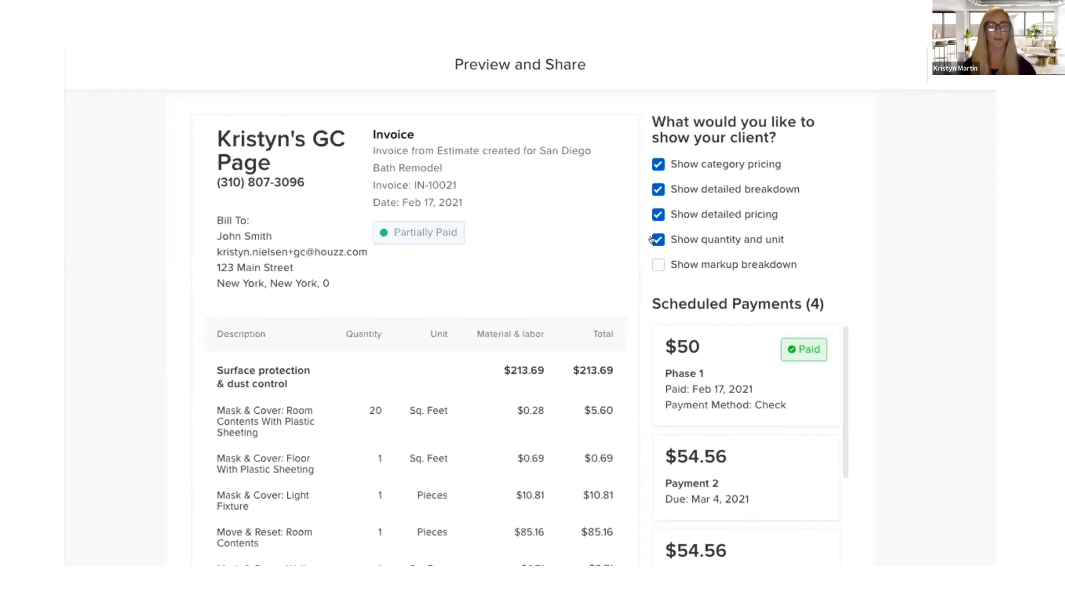
pyautogui.click(654, 240)
pyautogui.click(652, 214)
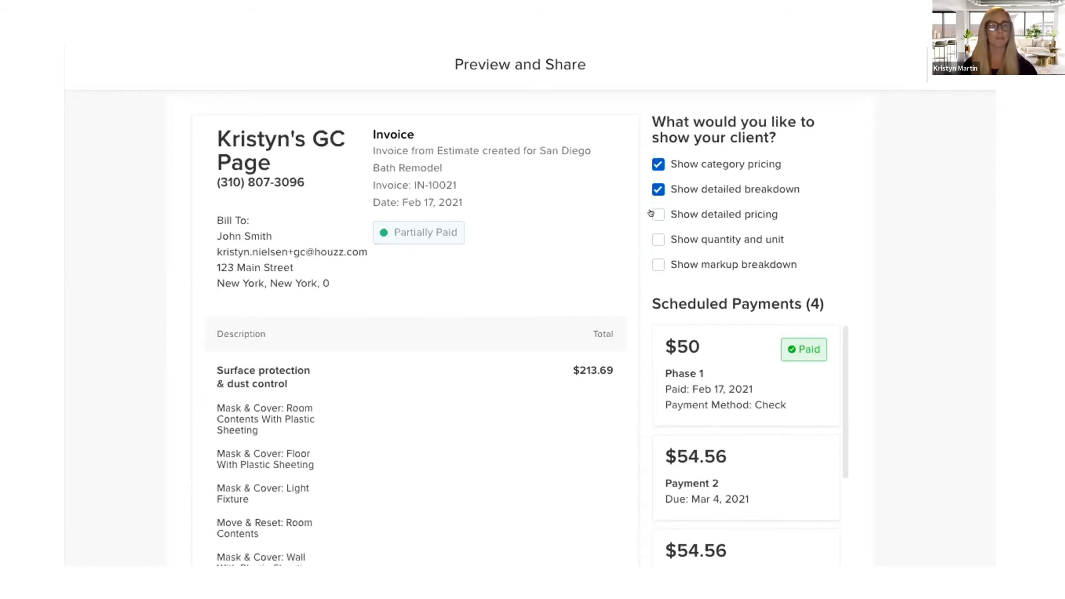
pyautogui.click(652, 189)
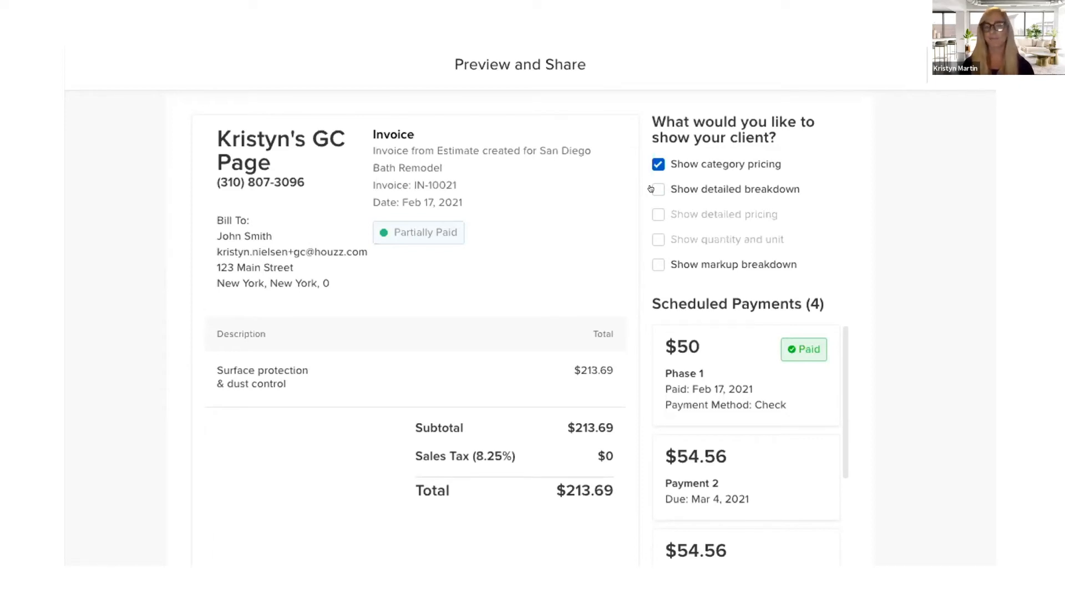
pyautogui.click(652, 189)
pyautogui.click(651, 214)
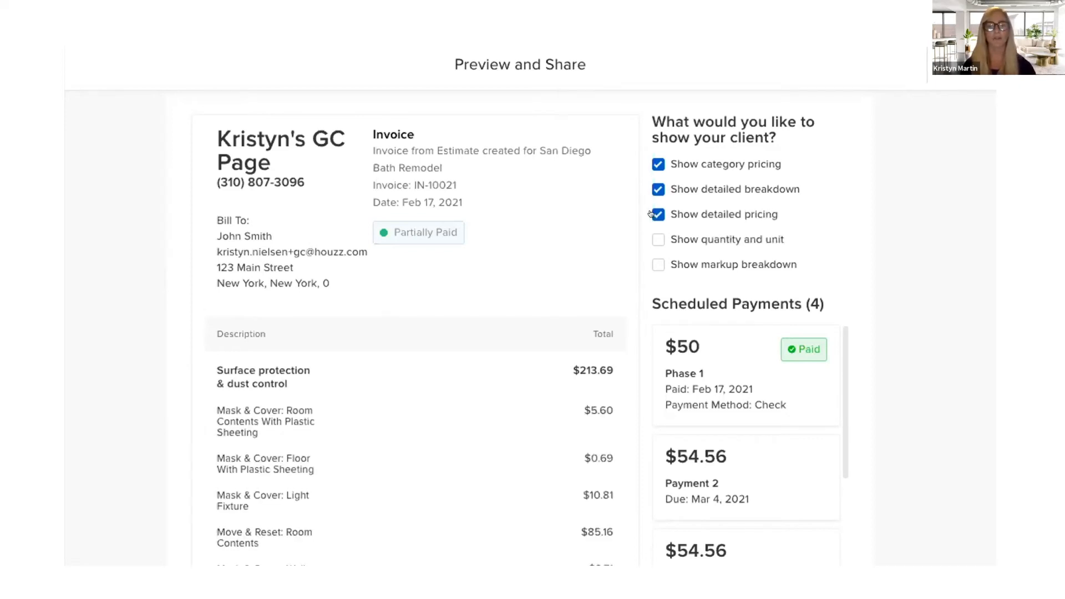
# Review the scheduled payments with their due dates and the email and export options in the invoice preview
pyautogui.scroll(-2, 857, 287)
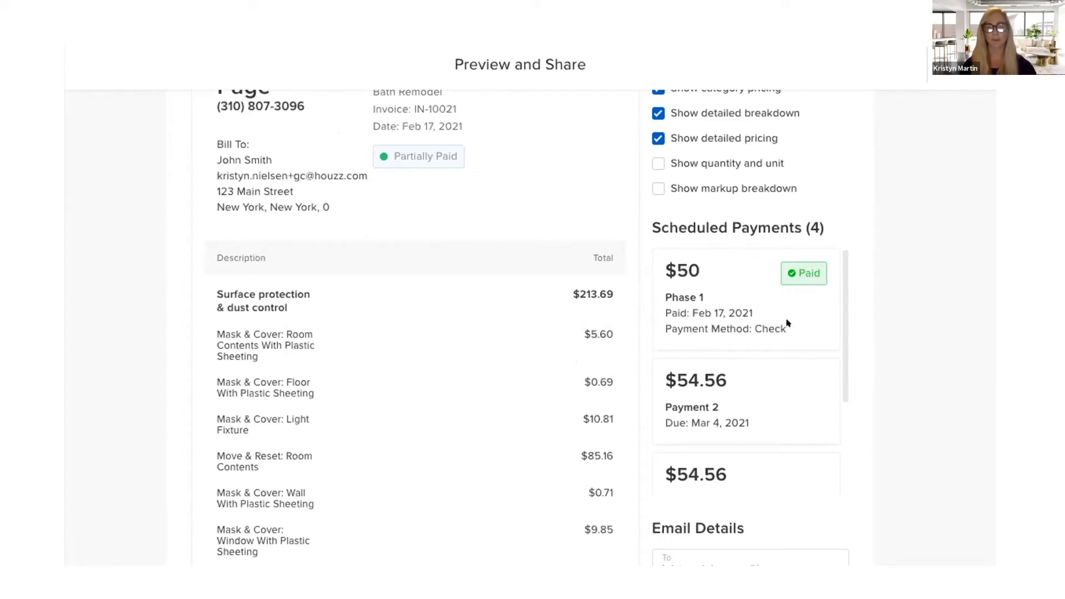
pyautogui.scroll(-2, 787, 323)
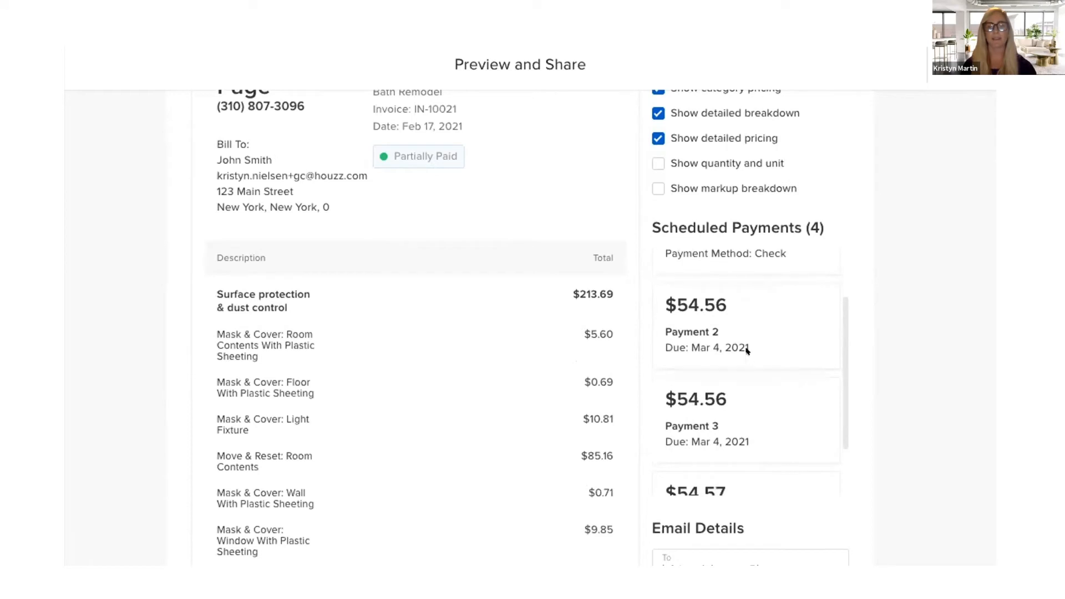
pyautogui.moveTo(748, 348); pyautogui.dragTo(691, 347)
pyautogui.scroll(-2, 711, 421)
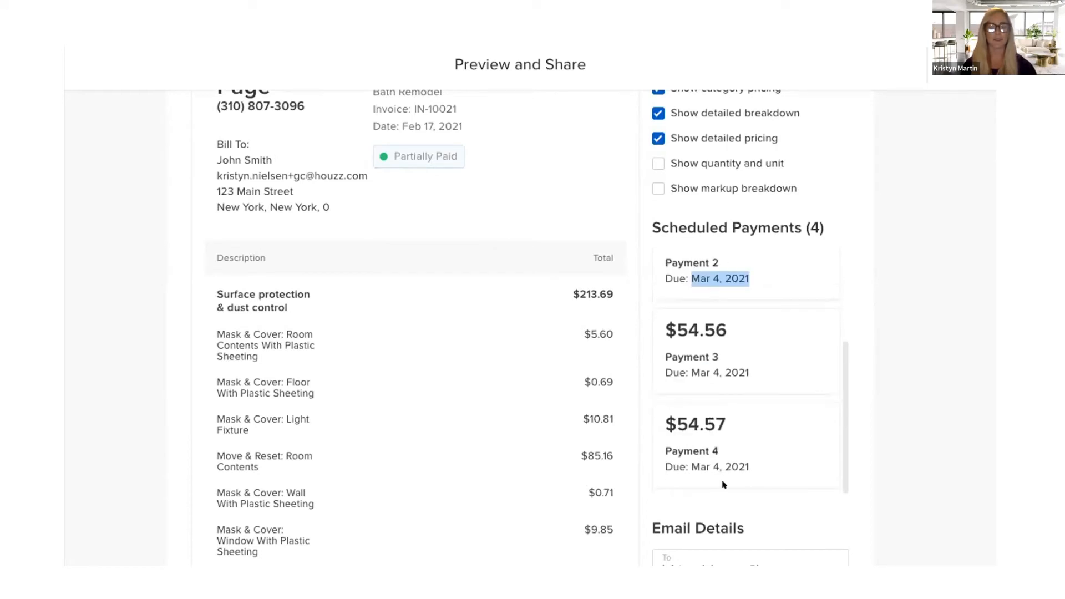
pyautogui.scroll(-8, 856, 448)
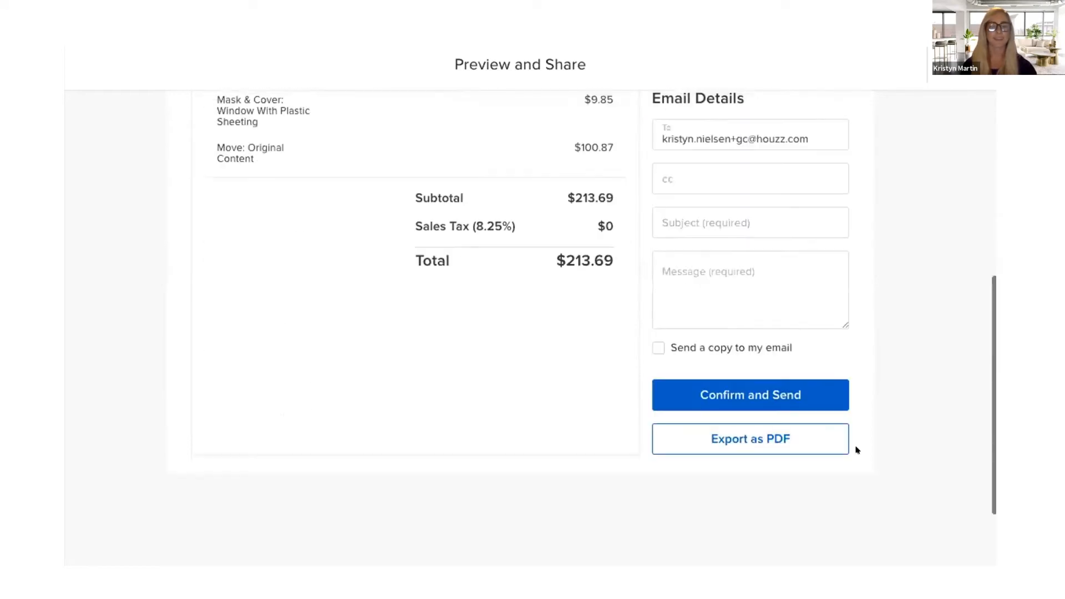
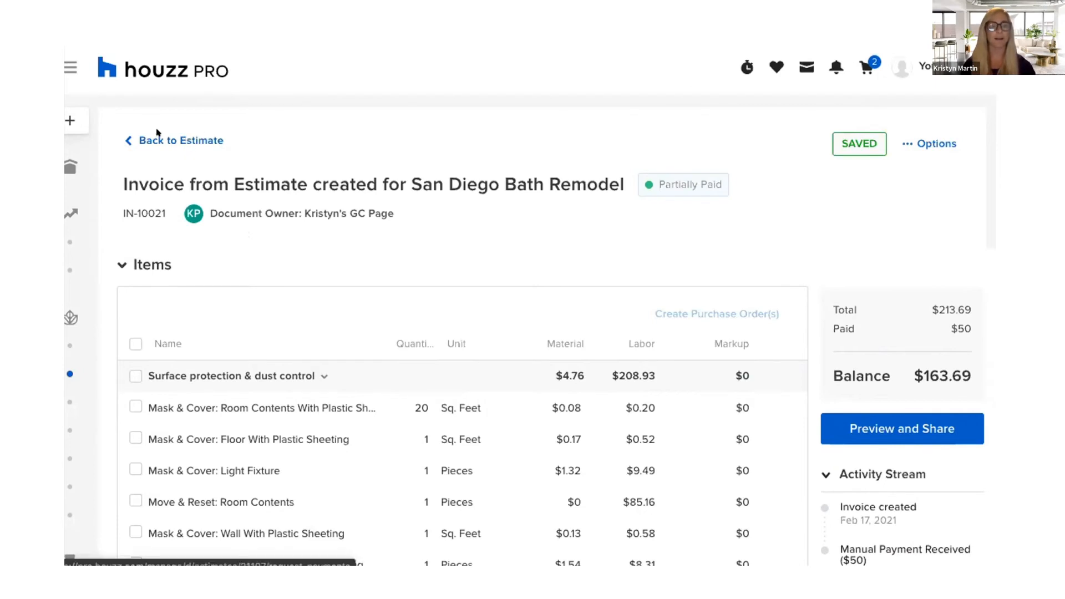
# Return from the invoice to the approved San Diego Bath Remodel estimate and go to its item list
pyautogui.click(183, 139)
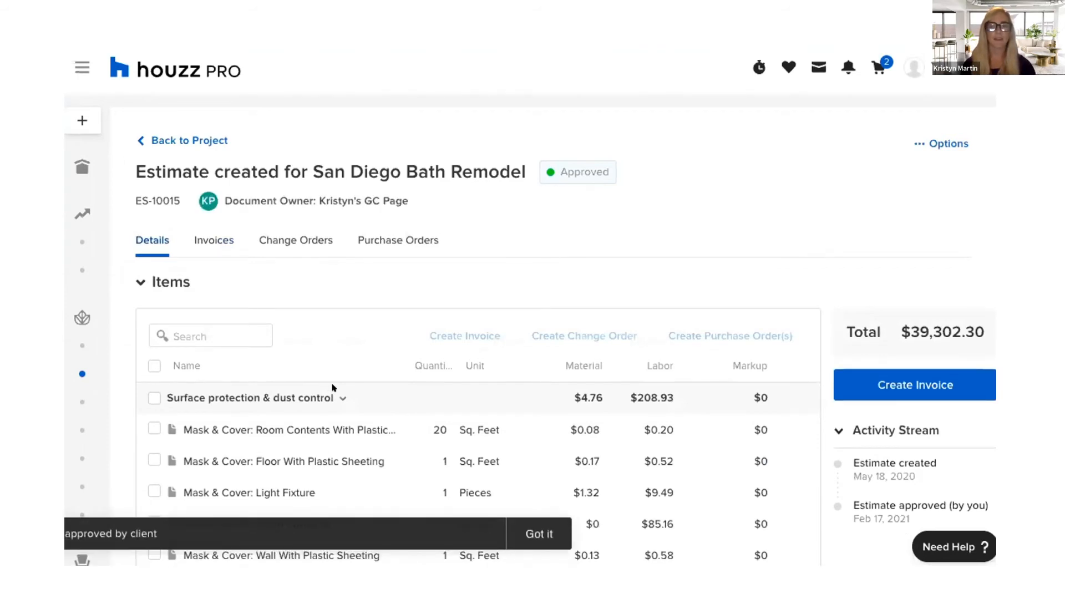
pyautogui.scroll(-2, 333, 387)
pyautogui.hscroll(1, 326, 385)
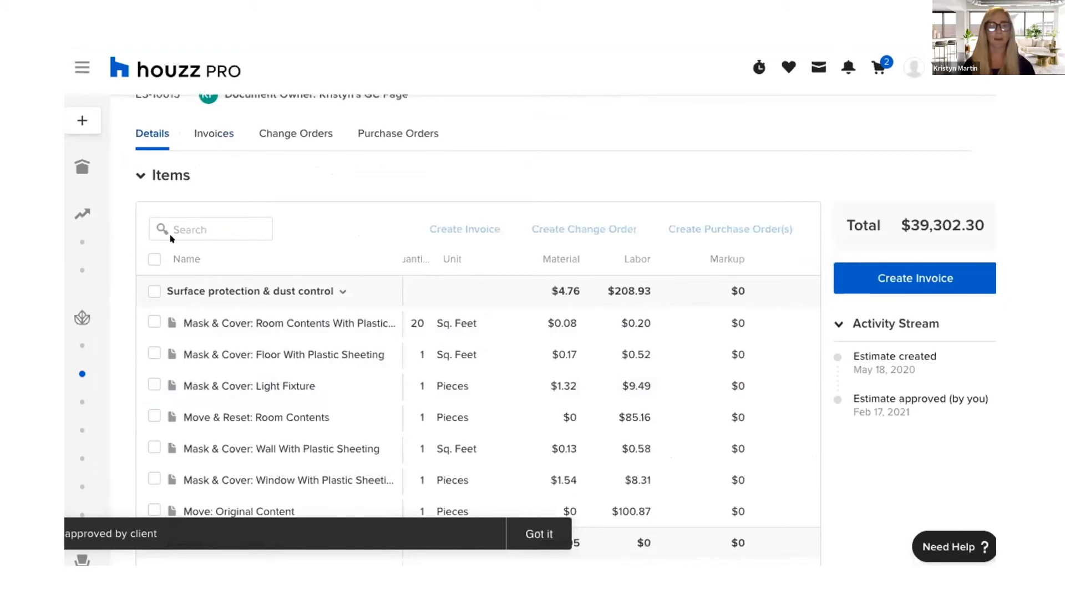
pyautogui.click(155, 259)
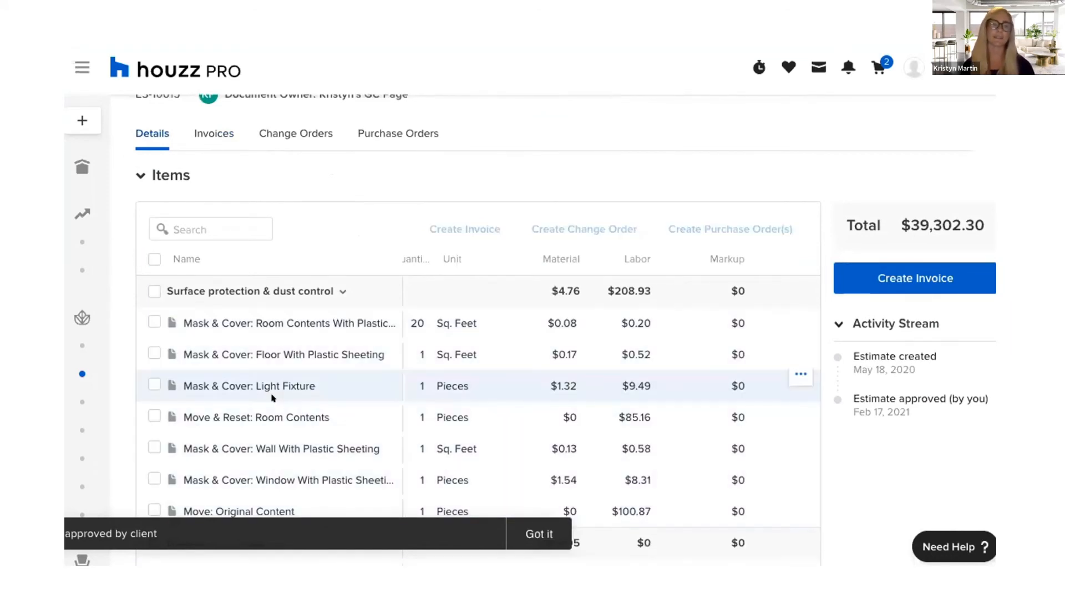
# Create a change order from the estimate's Hauling & dumping and Site cleaning item groups
pyautogui.scroll(-3, 267, 398)
pyautogui.scroll(-2, 272, 397)
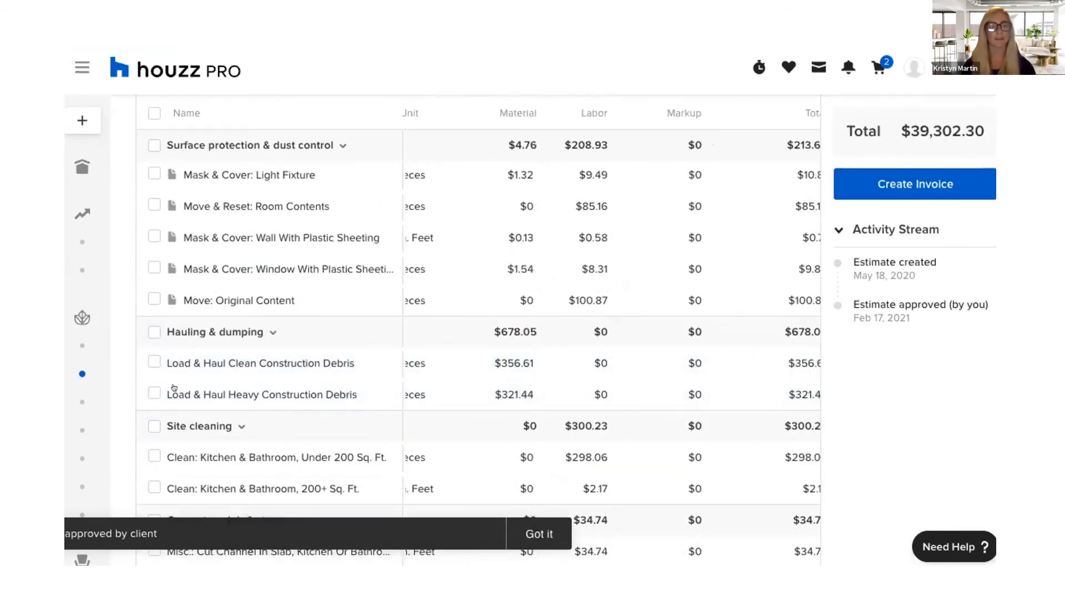
pyautogui.click(154, 391)
pyautogui.scroll(-2, 155, 377)
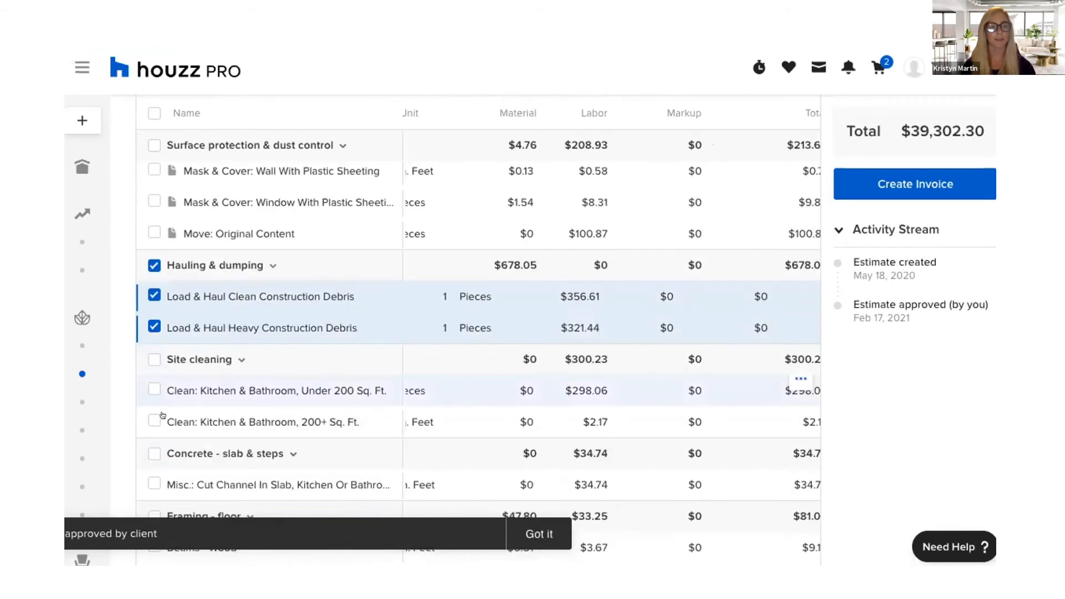
pyautogui.click(153, 355)
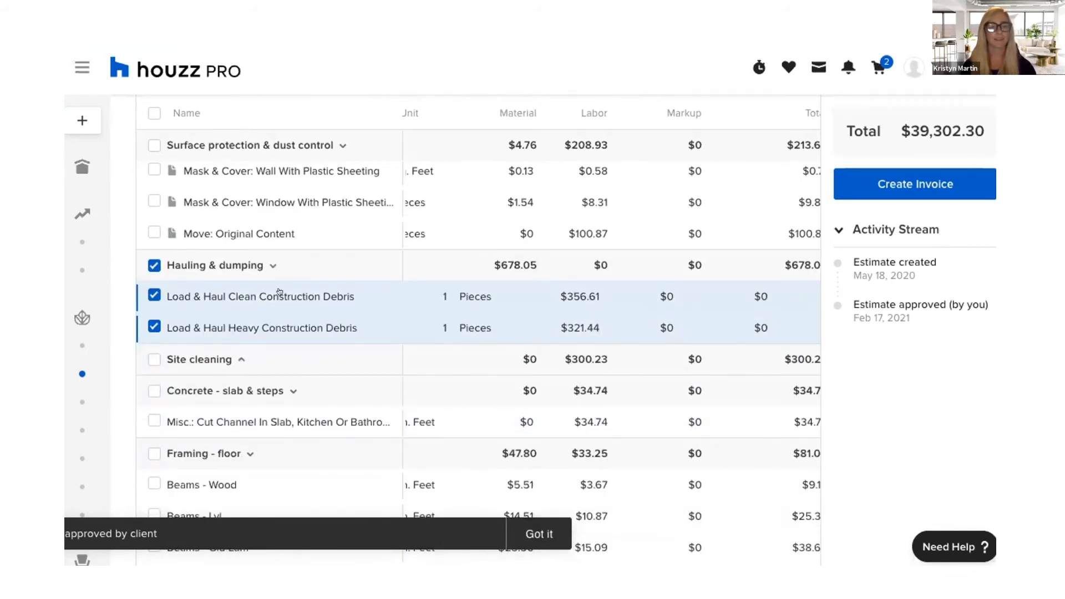
pyautogui.click(154, 359)
pyautogui.scroll(1, 332, 294)
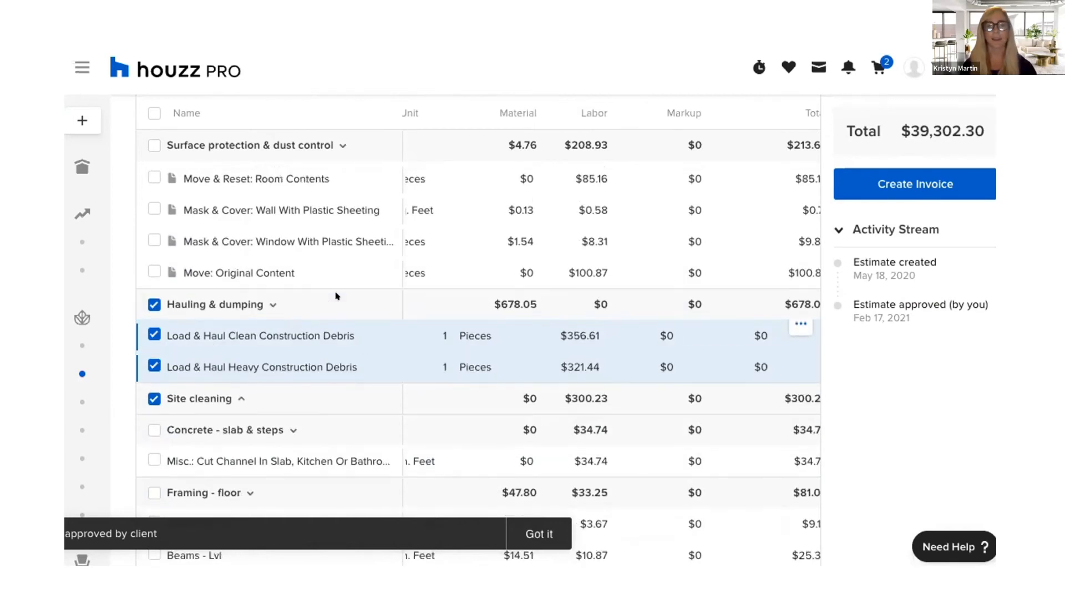
pyautogui.scroll(5, 335, 296)
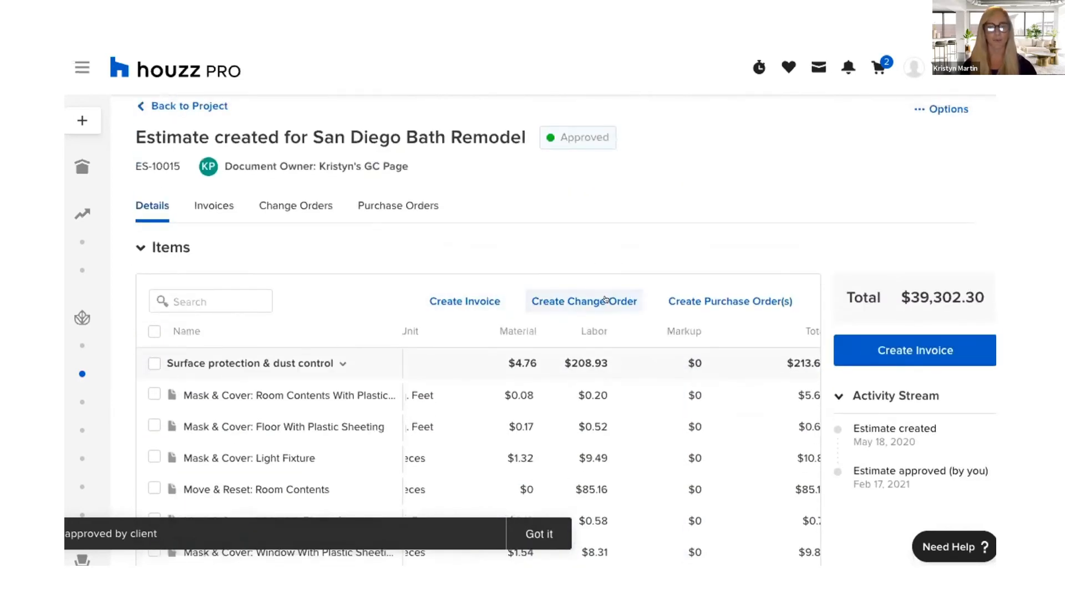
pyautogui.click(605, 299)
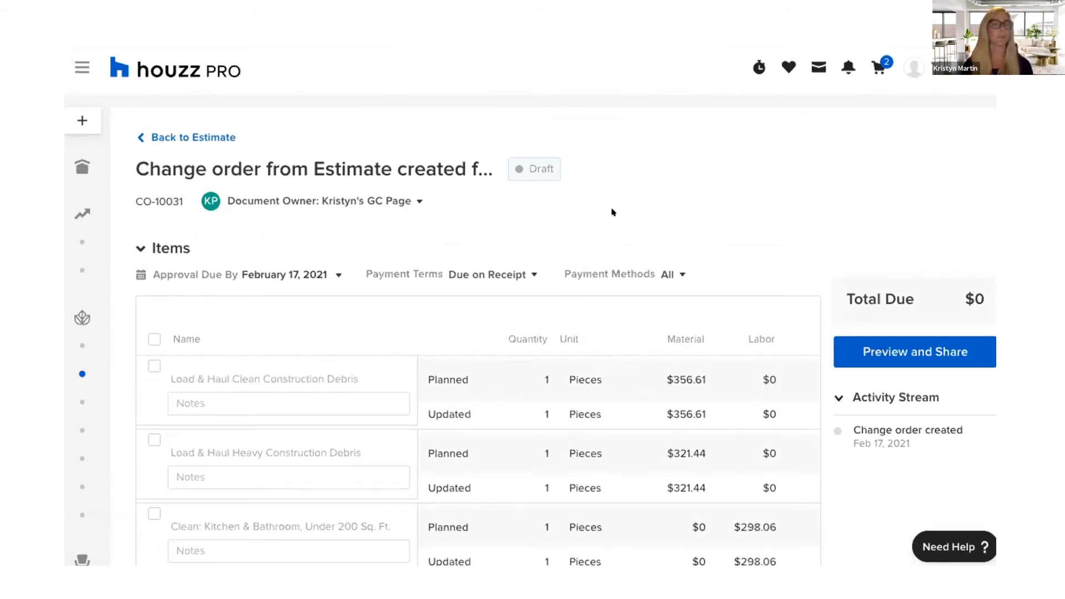
# Add the note "changed due to client needs--" to the Load & Haul Clean Construction Debris item in the change order
pyautogui.scroll(-1, 610, 212)
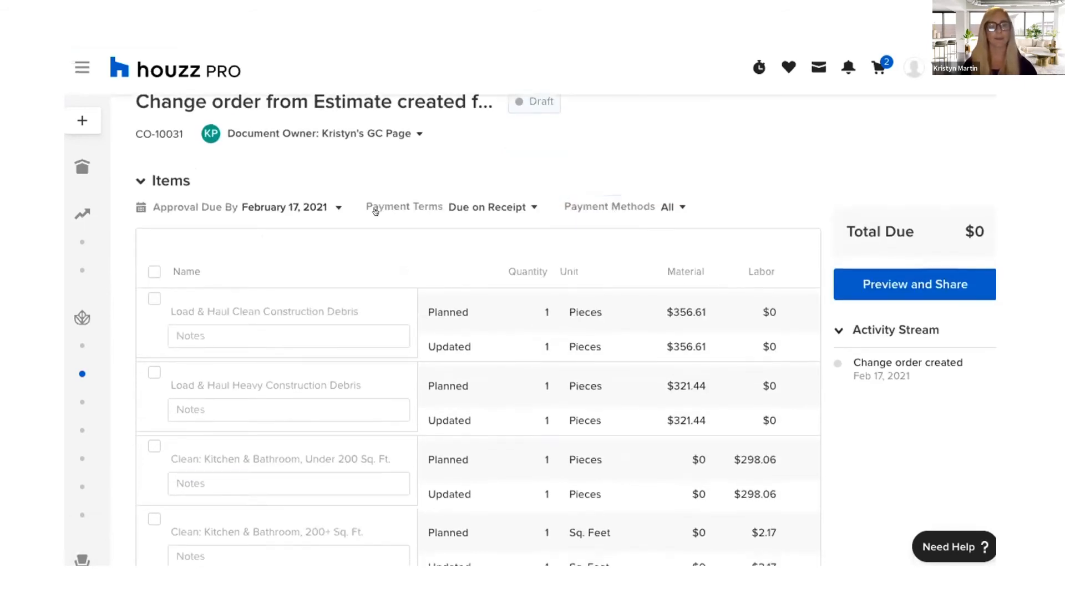
pyautogui.scroll(-1, 333, 277)
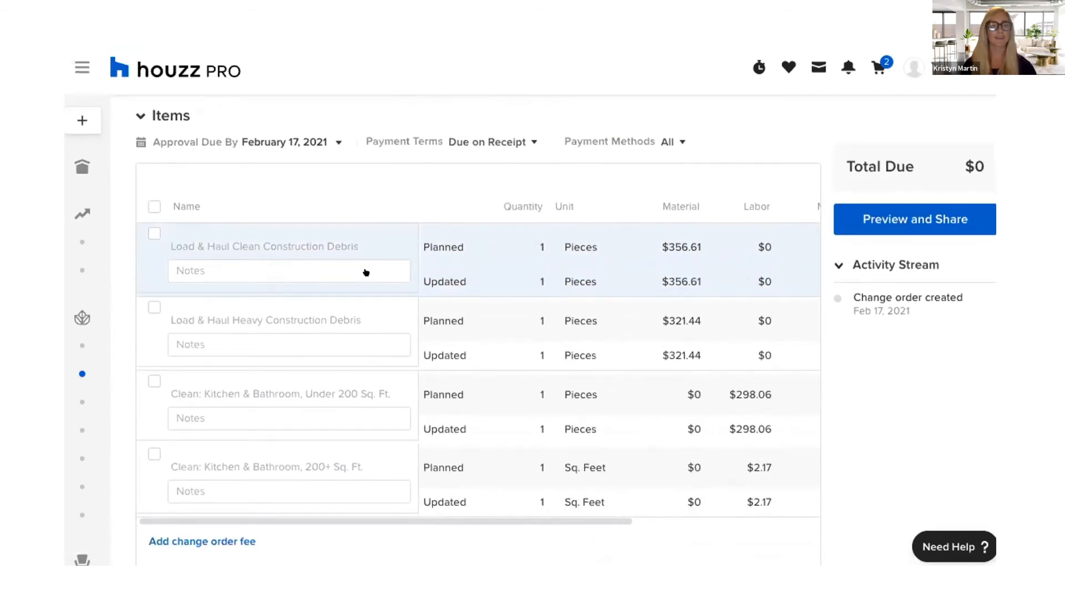
pyautogui.scroll(-1, 312, 238)
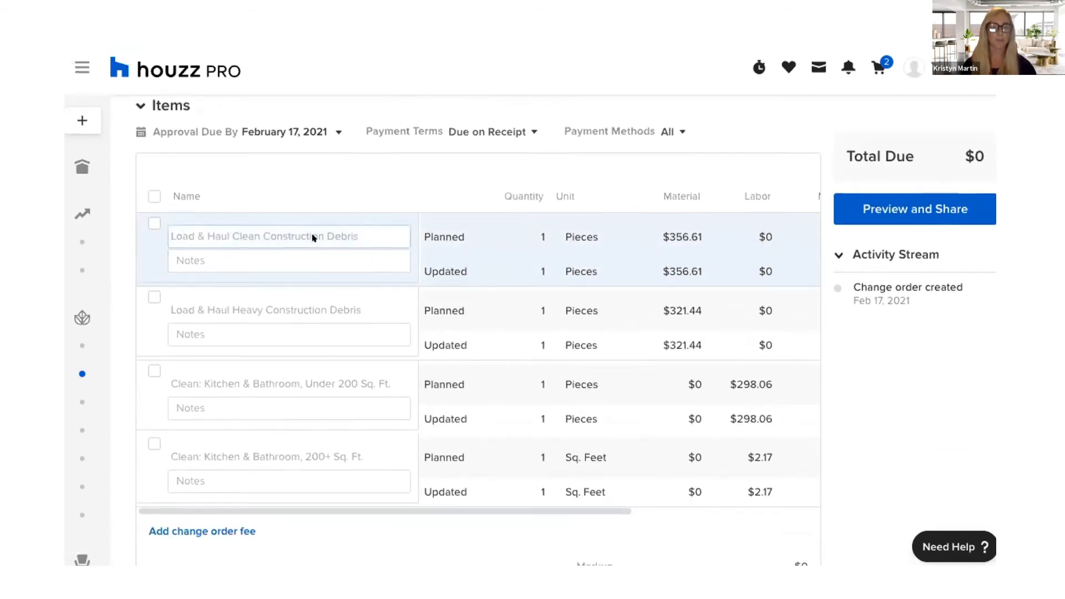
pyautogui.hscroll(1, 311, 238)
pyautogui.scroll(1, 311, 238)
pyautogui.hscroll(-1, 312, 238)
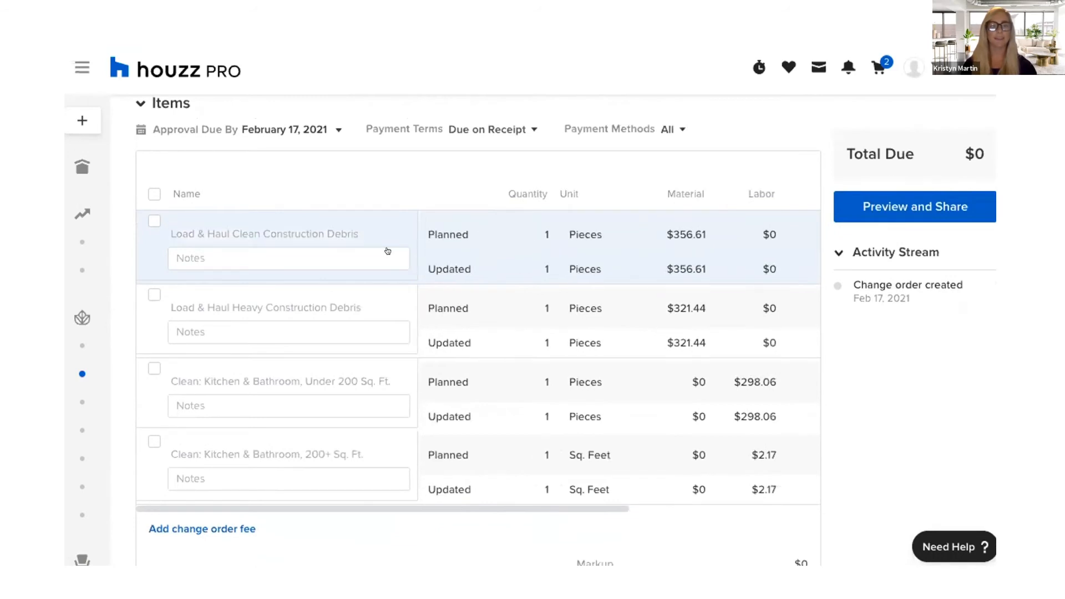
pyautogui.click(353, 259)
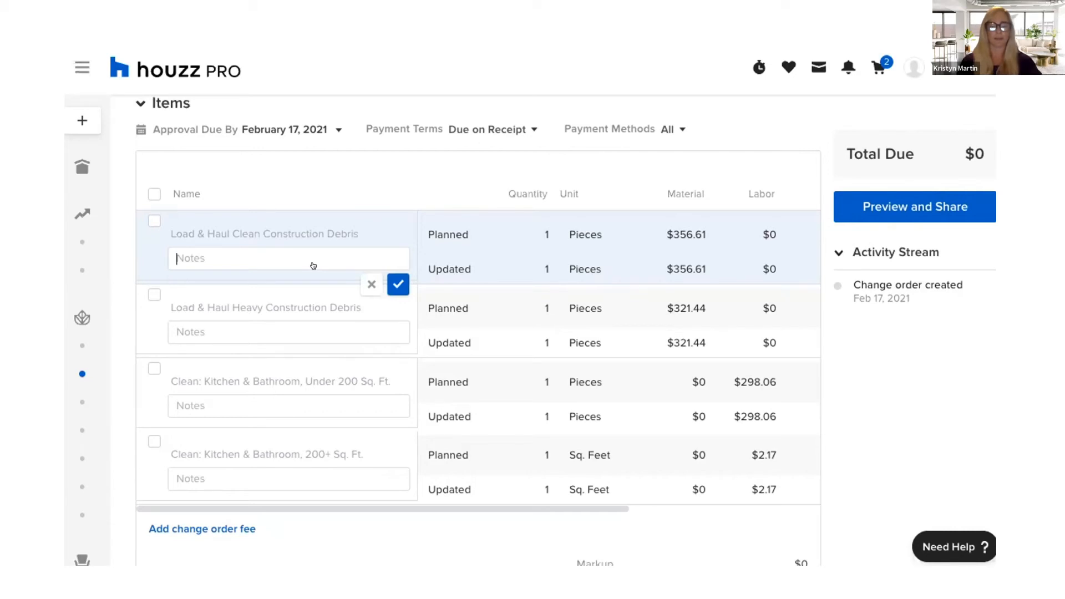
pyautogui.write('changed due to client needs-')
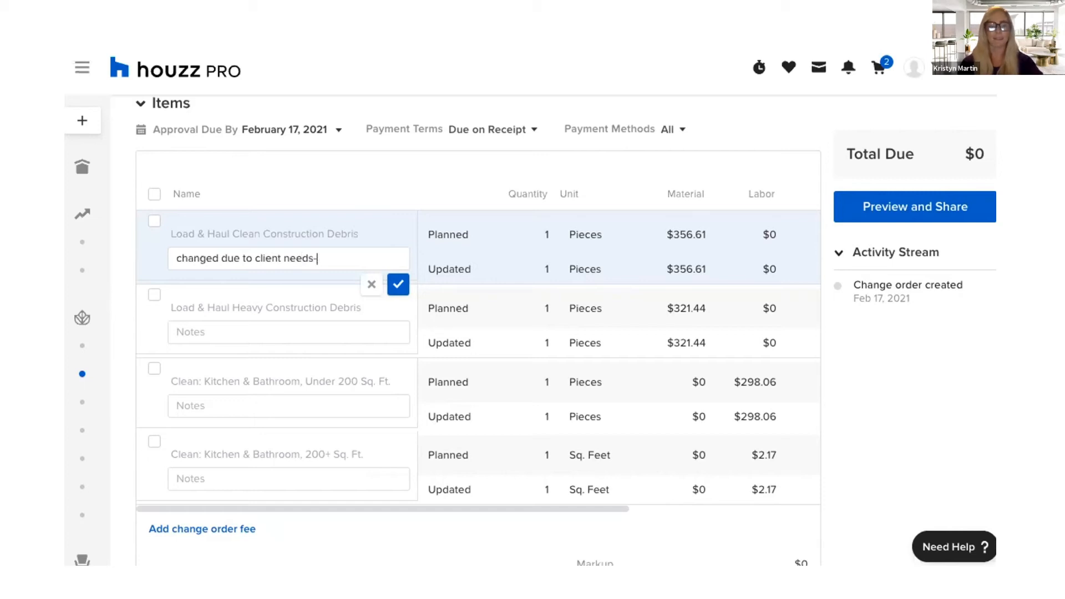
pyautogui.write('-')
pyautogui.click(392, 279)
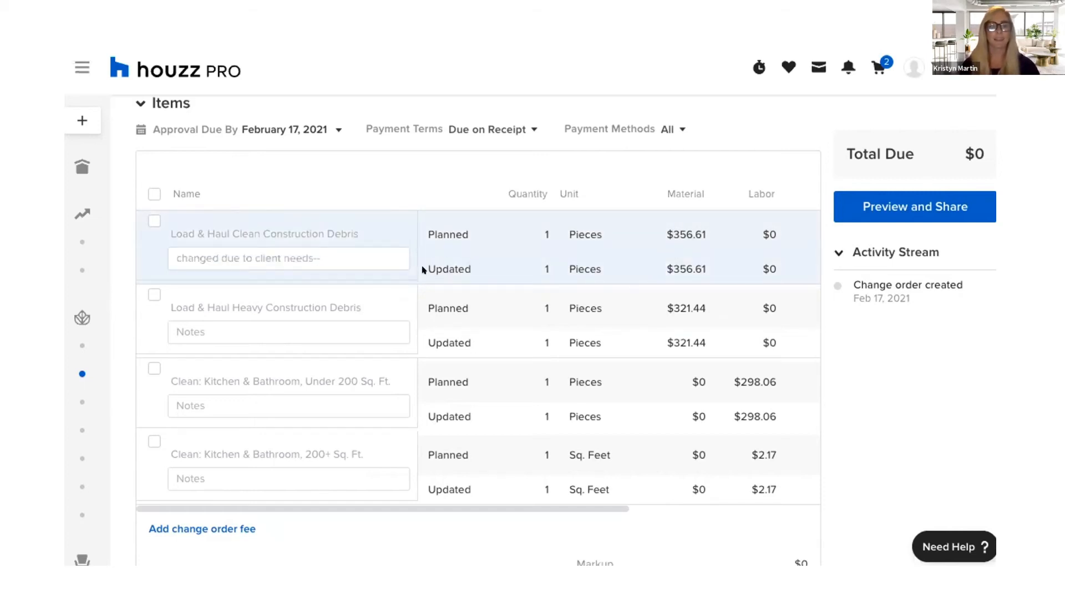
# Set the updated quantity of Load & Haul Clean Construction Debris to 4
pyautogui.click(525, 260)
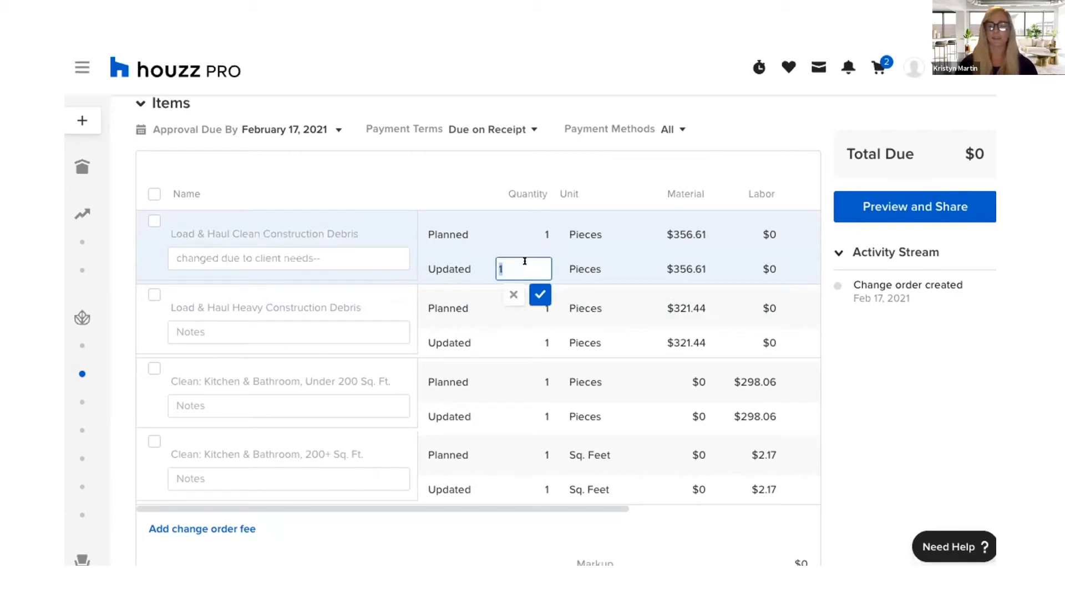
pyautogui.press('BackSpace')
pyautogui.write('4')
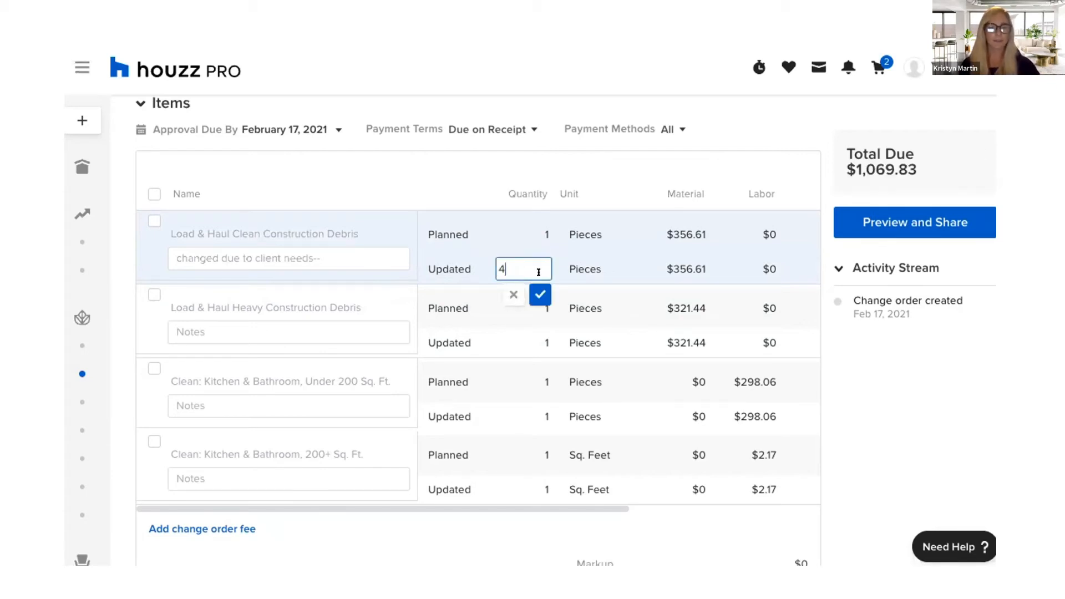
pyautogui.click(539, 294)
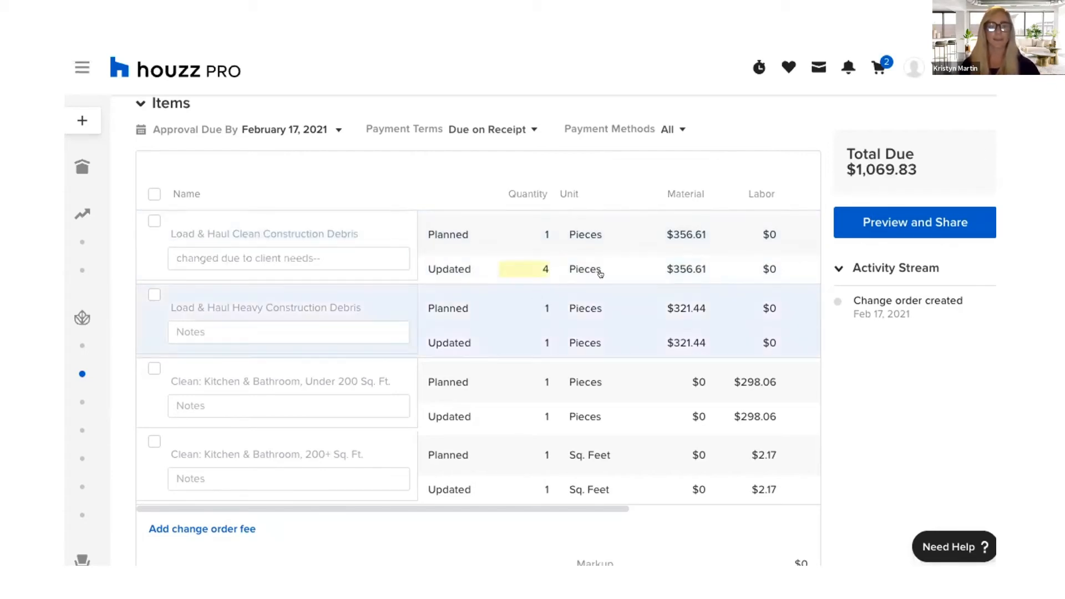
# Set the updated material cost of Load & Haul Clean Construction Debris to $357
pyautogui.click(679, 267)
pyautogui.click(697, 261)
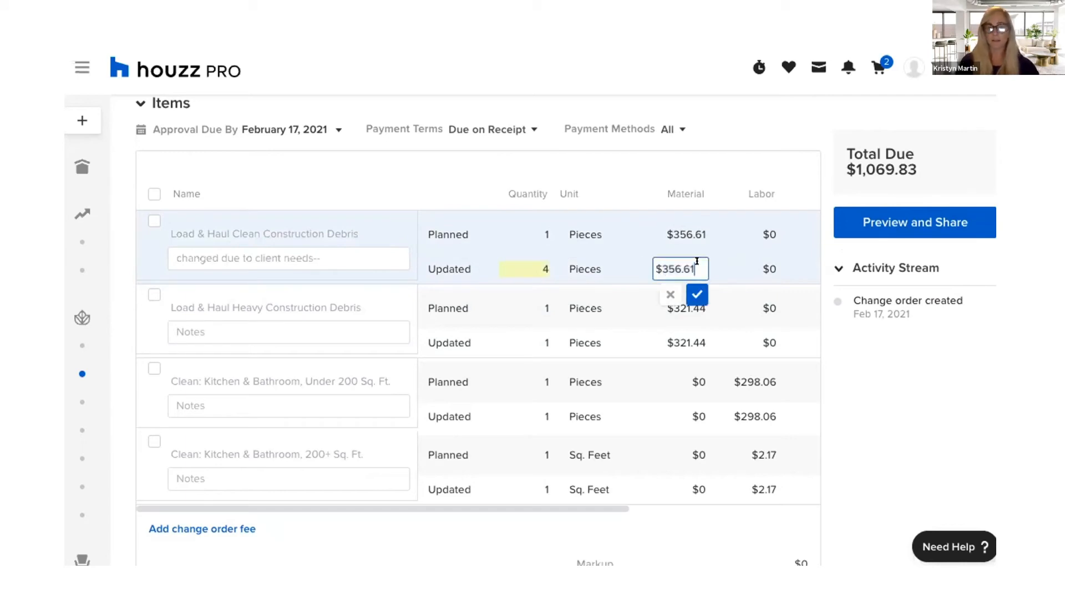
pyautogui.press('BackSpace')
pyautogui.press('BackSpace')
pyautogui.press('BackSpace')
pyautogui.press('BackSpace')
pyautogui.write('7.')
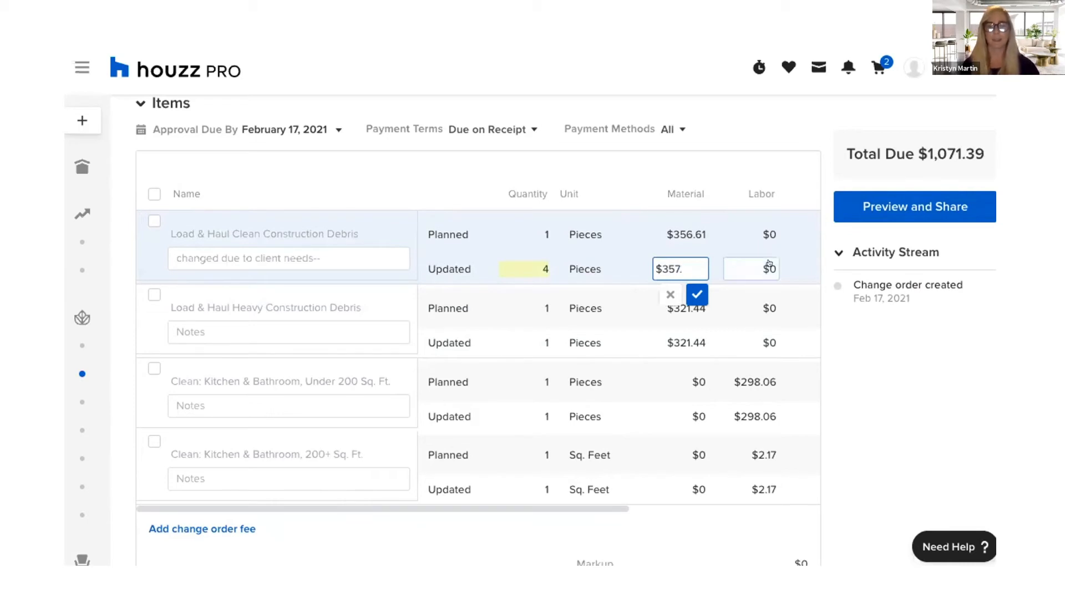
pyautogui.click(683, 292)
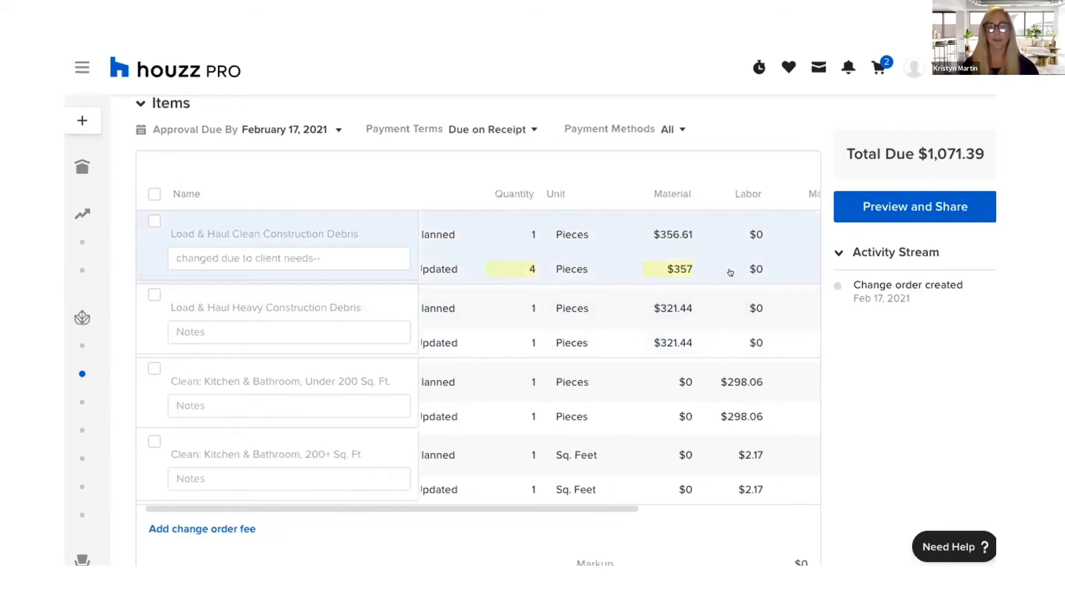
# Set a default markup of 30% for all items in the change order
pyautogui.hscroll(2, 742, 268)
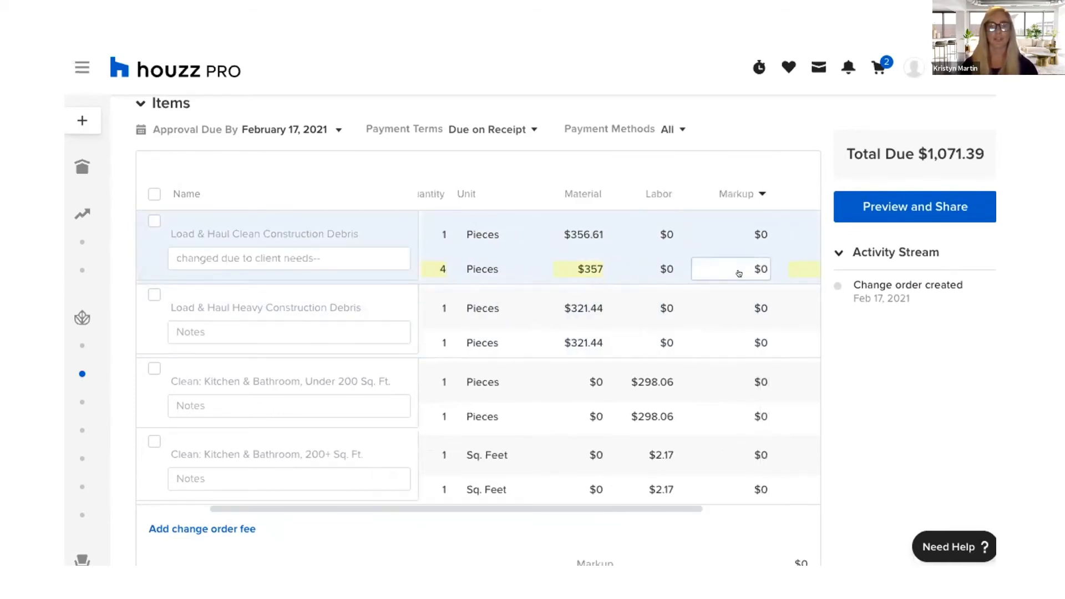
pyautogui.click(739, 187)
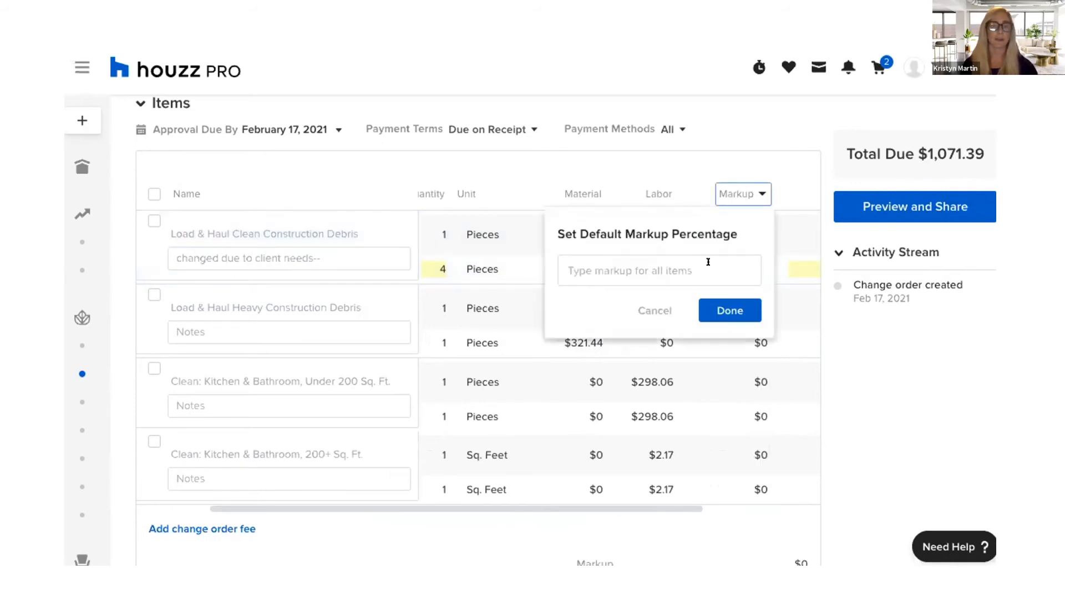
pyautogui.click(647, 261)
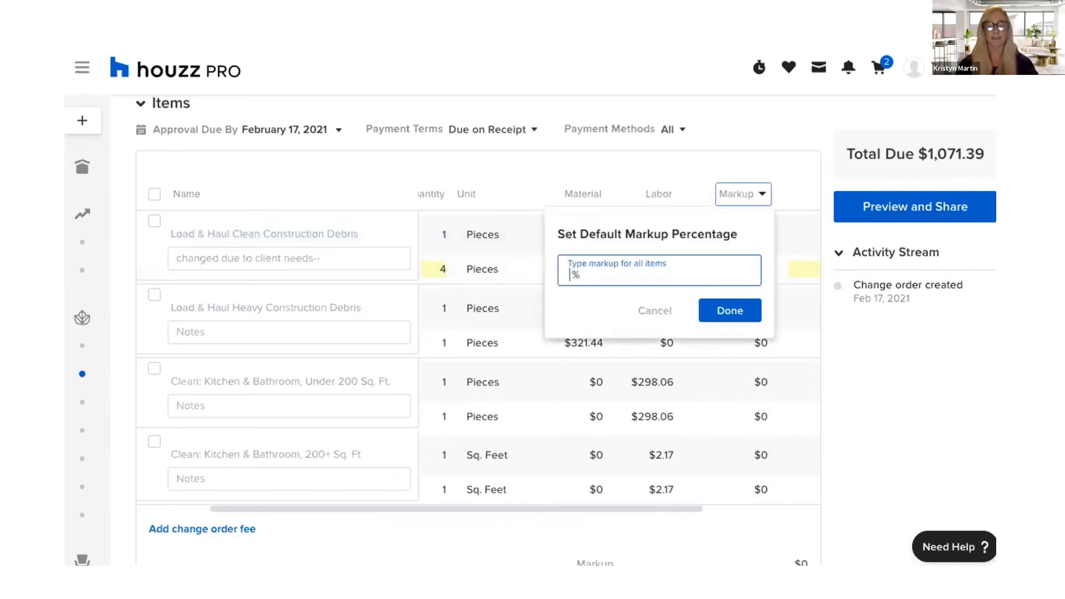
pyautogui.write('30')
pyautogui.click(714, 308)
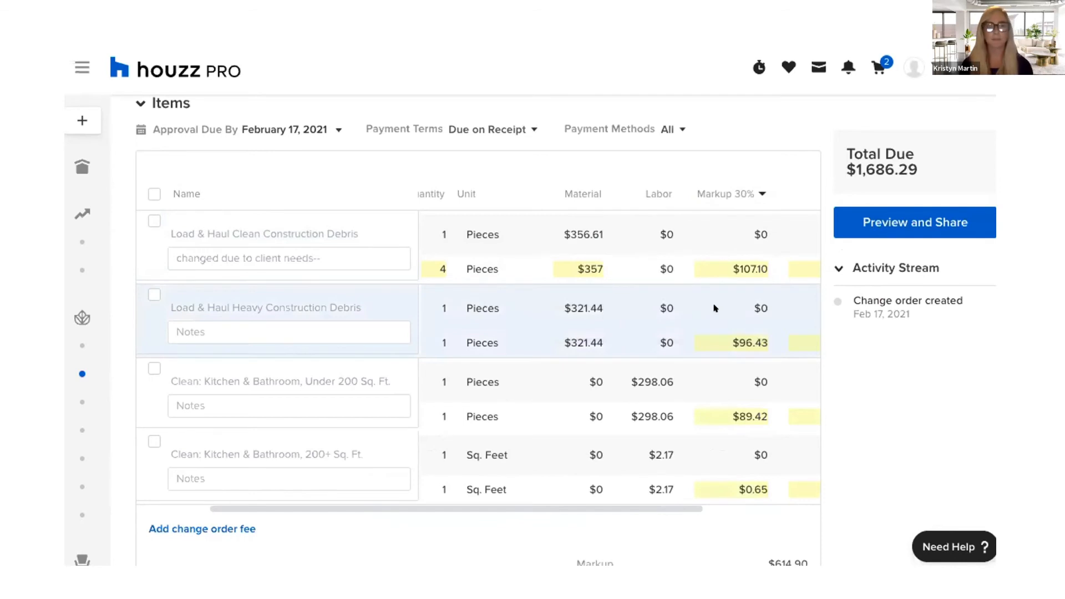
# Add a change order fee of $250 below the item list
pyautogui.scroll(-5, 714, 308)
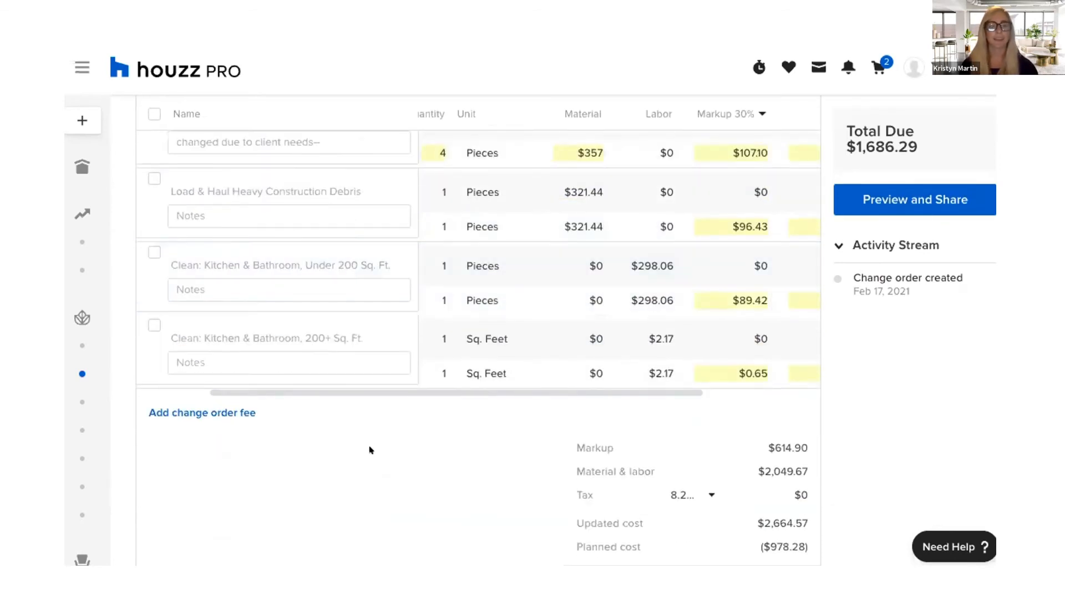
pyautogui.scroll(-1, 371, 450)
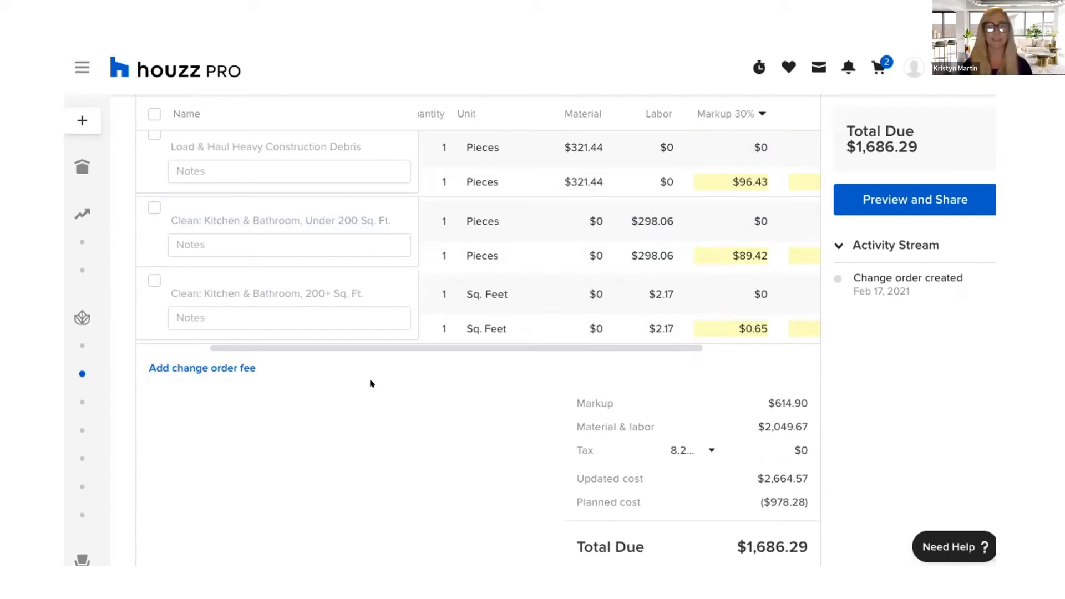
pyautogui.click(199, 367)
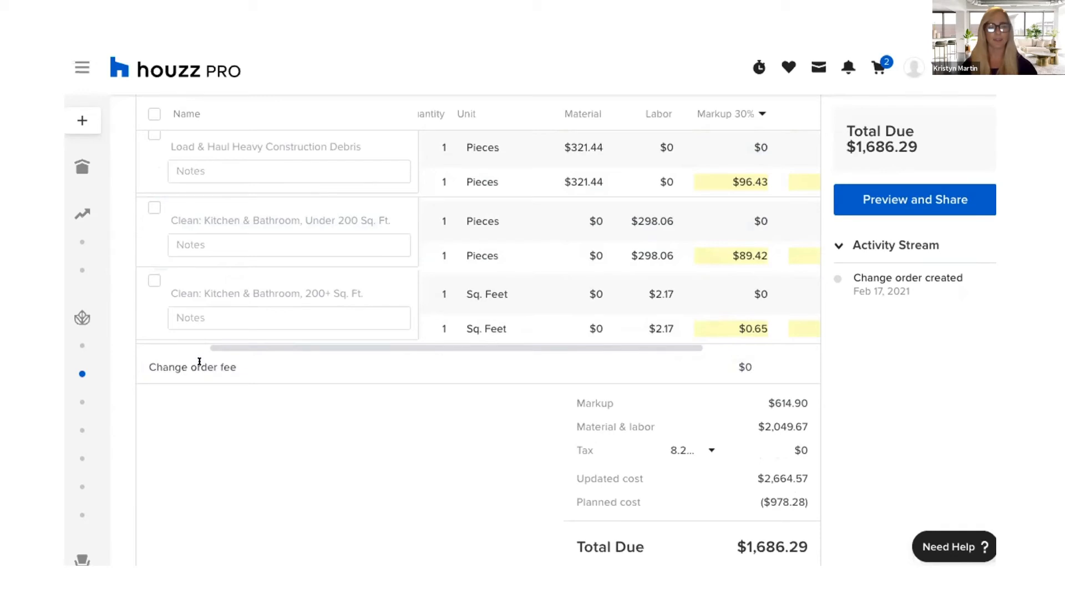
pyautogui.click(742, 363)
pyautogui.click(736, 360)
pyautogui.press('BackSpace')
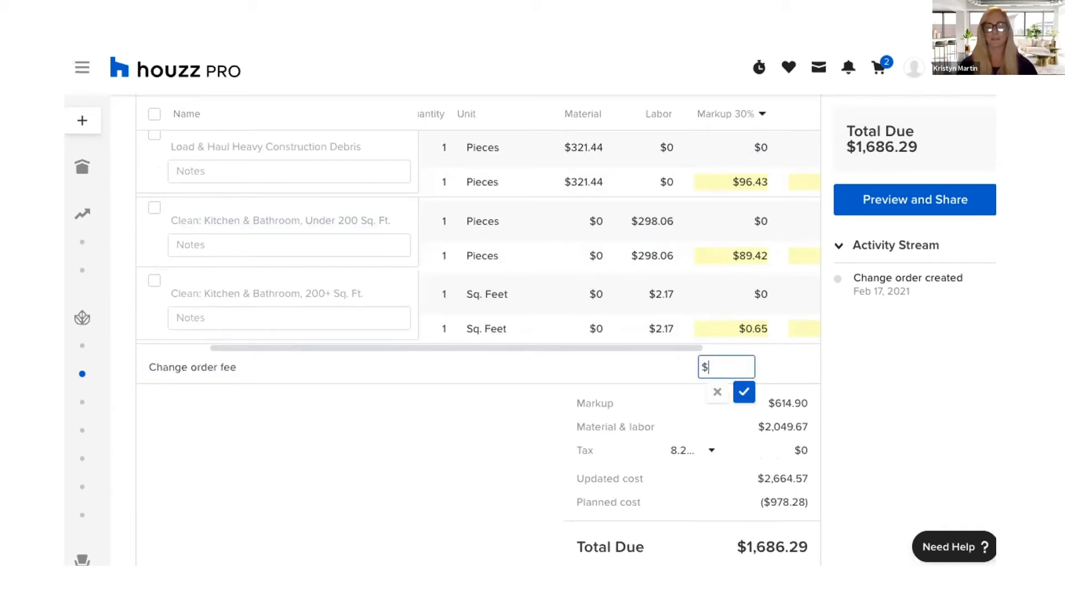
pyautogui.write('250')
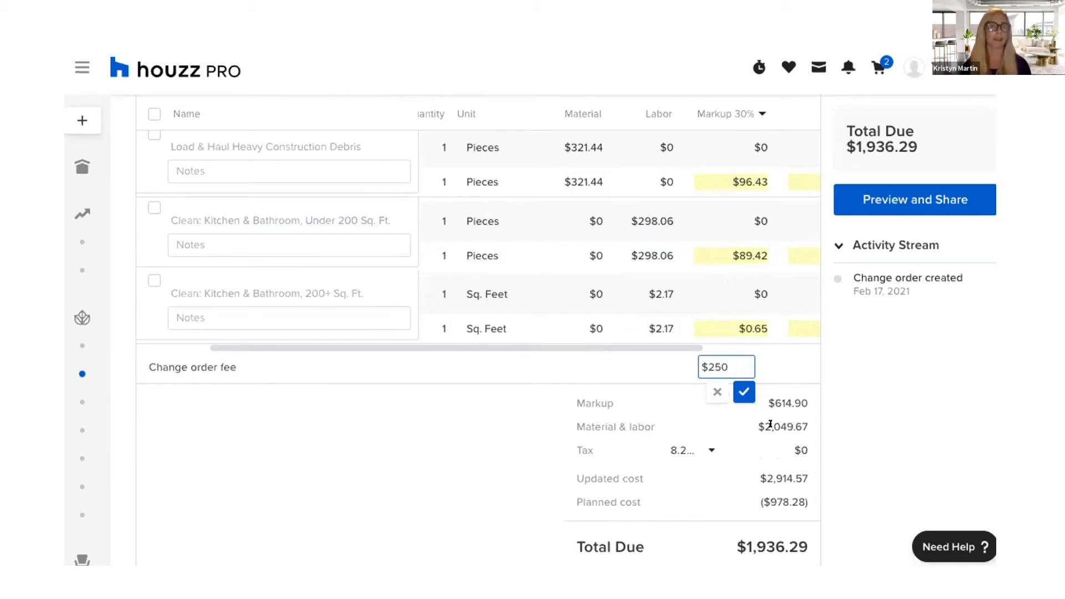
pyautogui.click(738, 390)
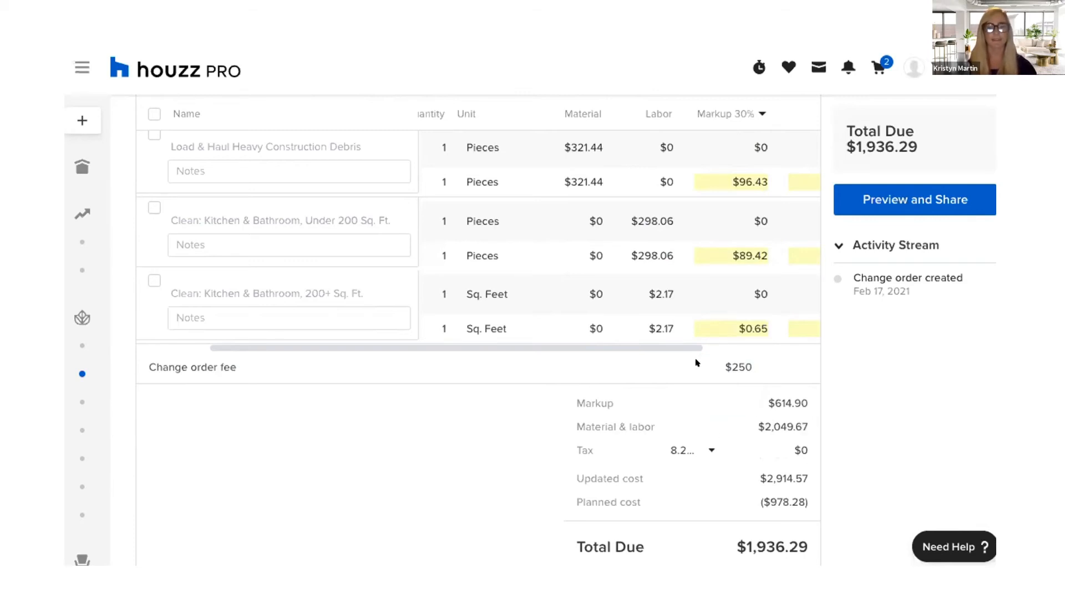
# Review the change order's updated and planned costs, then its Files, Terms and Conditions, and Memo sections
pyautogui.scroll(-2, 697, 363)
pyautogui.scroll(-1, 810, 484)
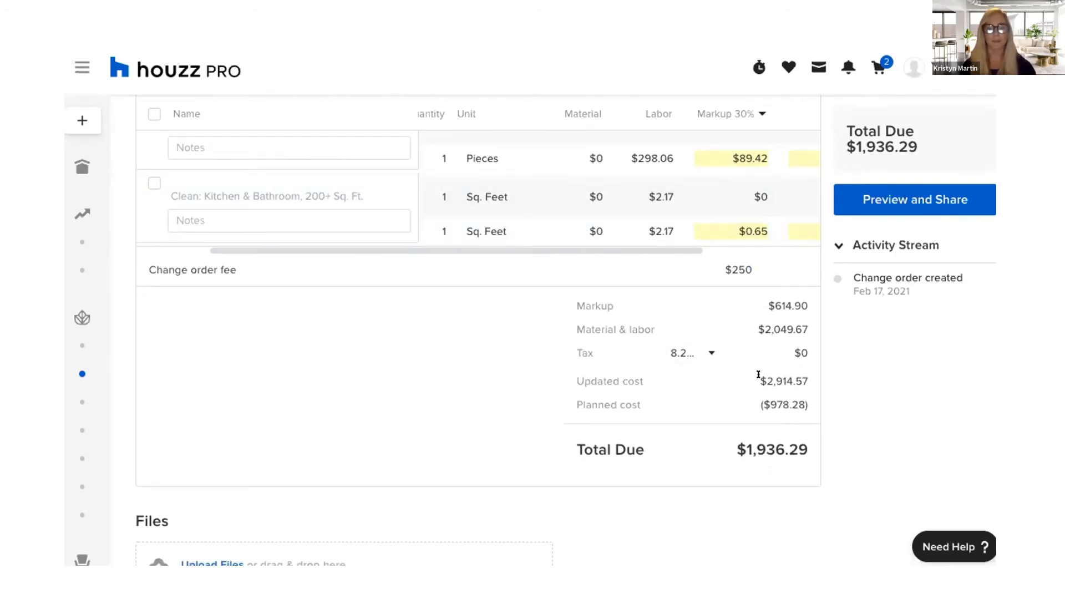
pyautogui.moveTo(759, 405); pyautogui.dragTo(812, 409)
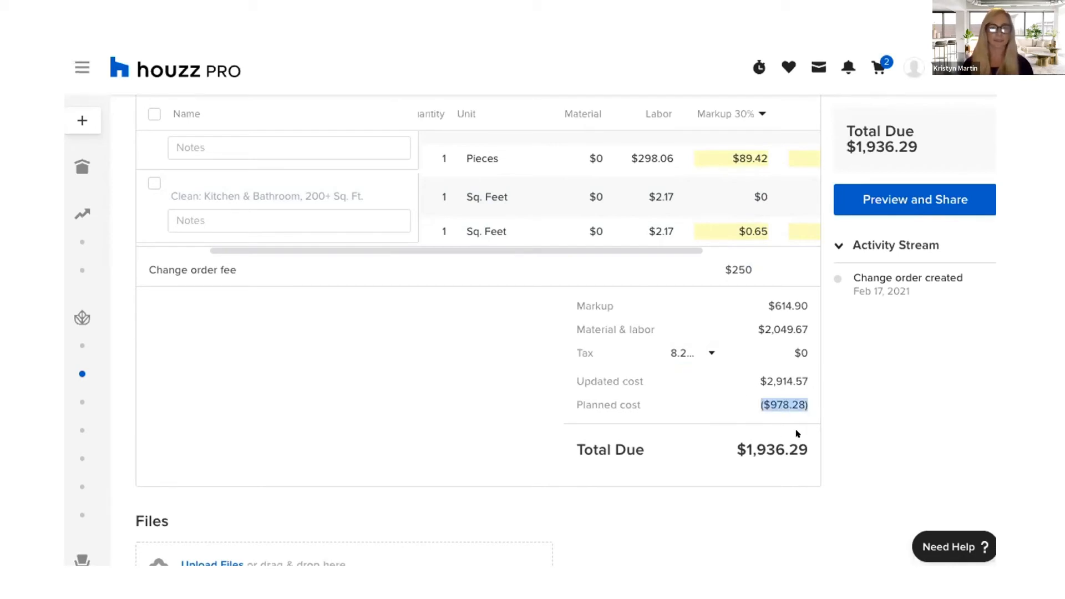
pyautogui.scroll(-2, 772, 420)
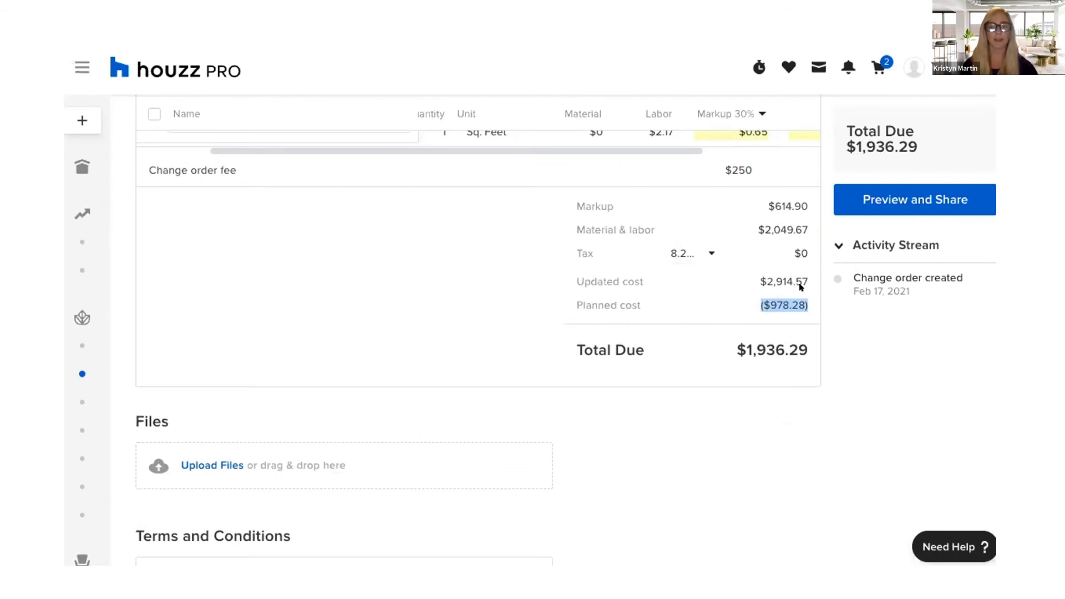
pyautogui.scroll(-1, 600, 473)
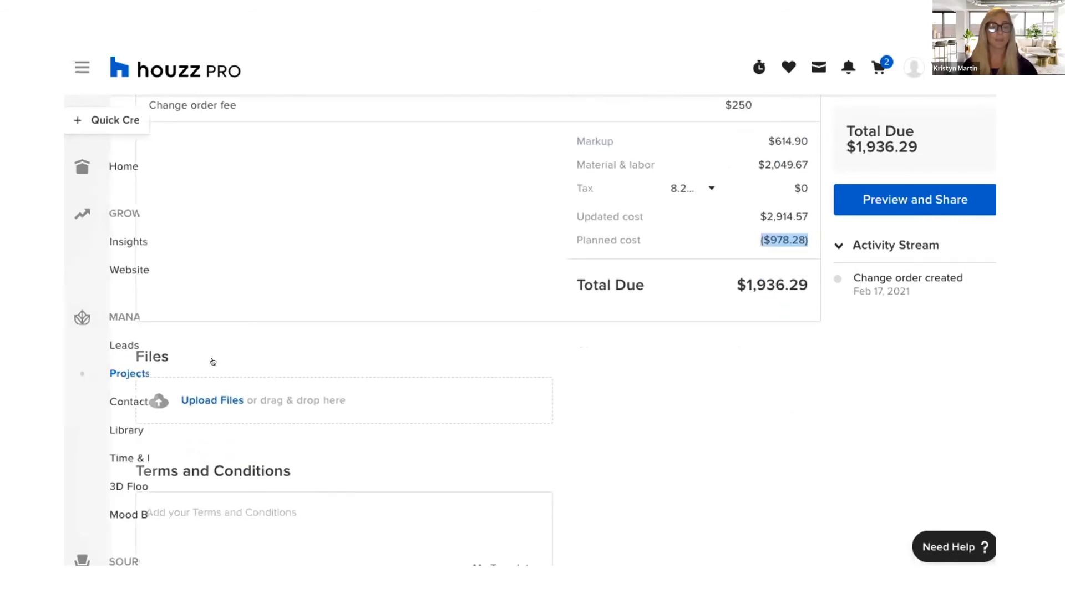
pyautogui.scroll(-2, 475, 401)
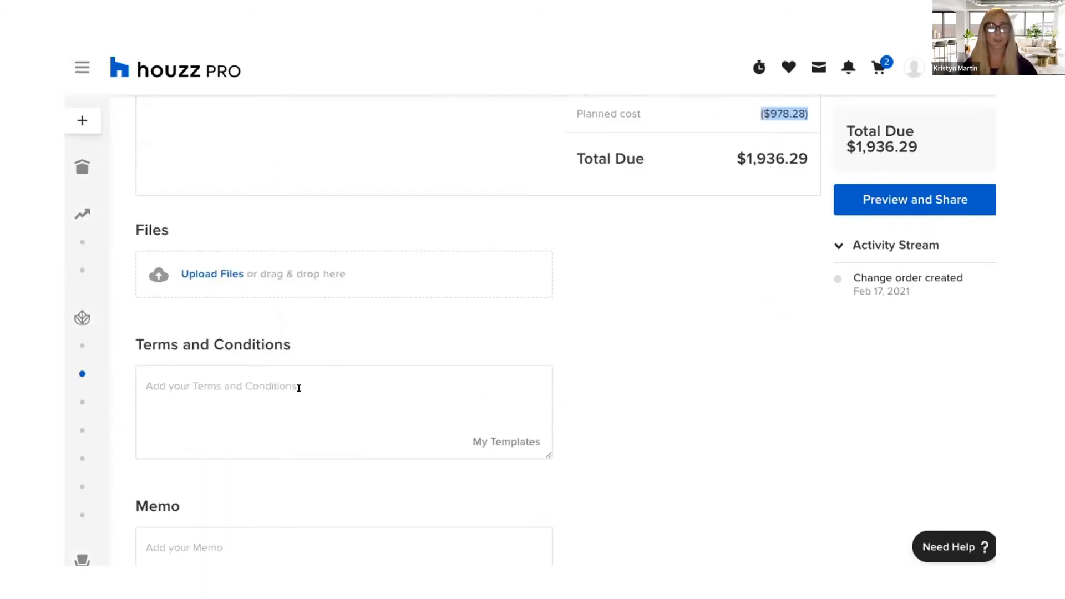
pyautogui.scroll(-1, 299, 391)
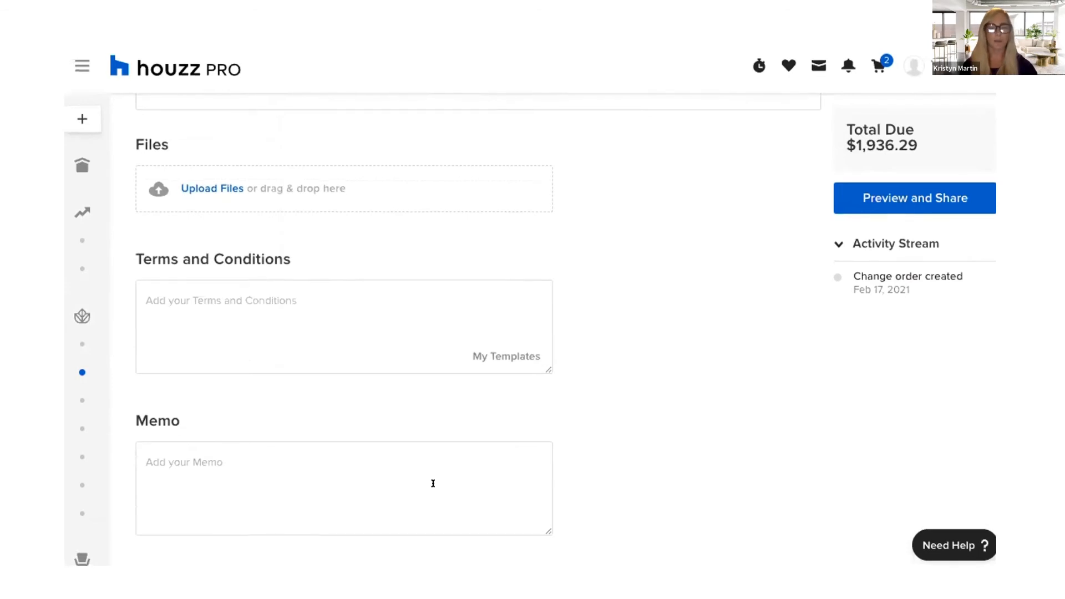
# View the available Terms and Conditions templates for the change order without adding one
pyautogui.click(495, 356)
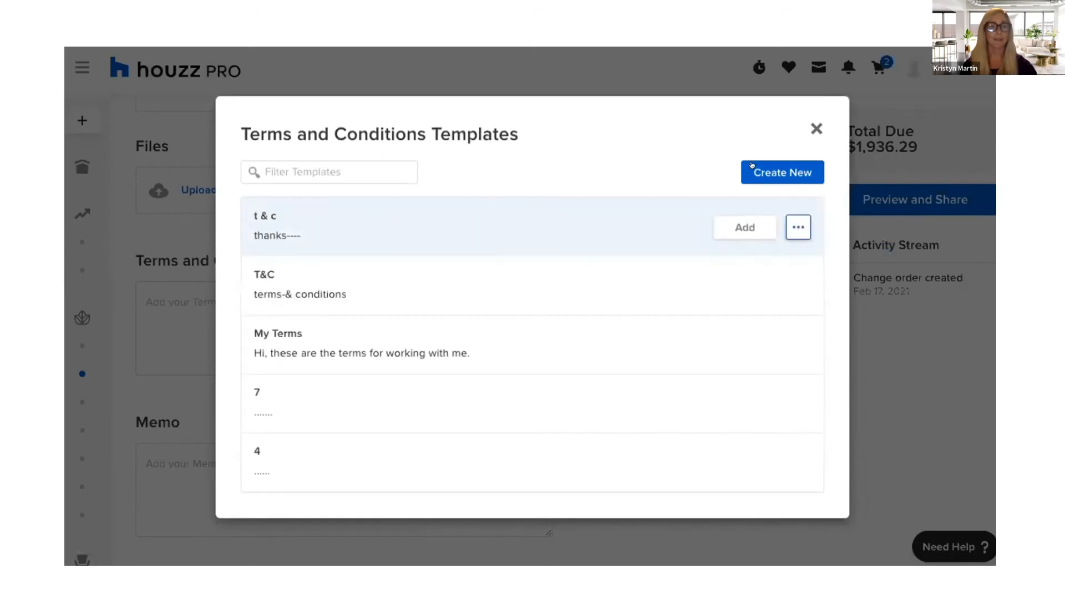
pyautogui.click(815, 128)
pyautogui.scroll(10, 785, 297)
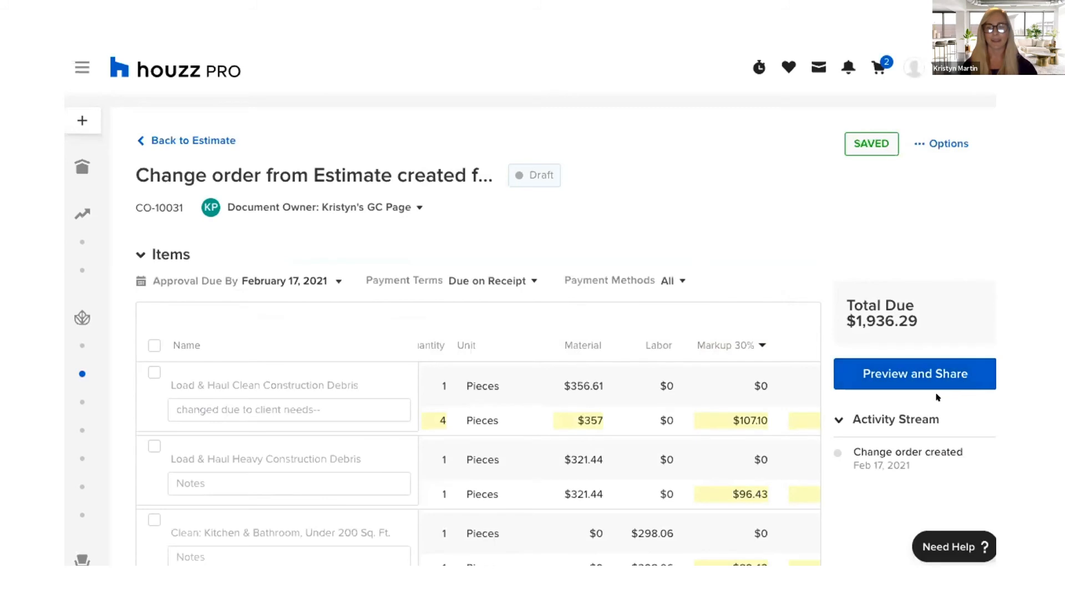
# Preview the client version of the change order, examine its items, totals and signature section, and return to the draft
pyautogui.click(894, 376)
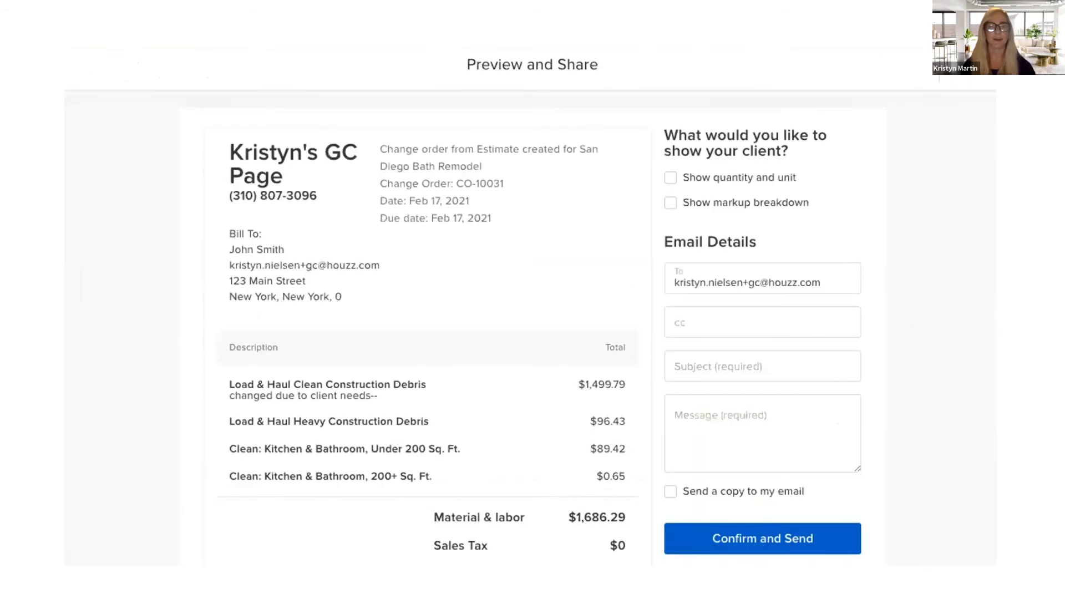
pyautogui.scroll(-10, 660, 226)
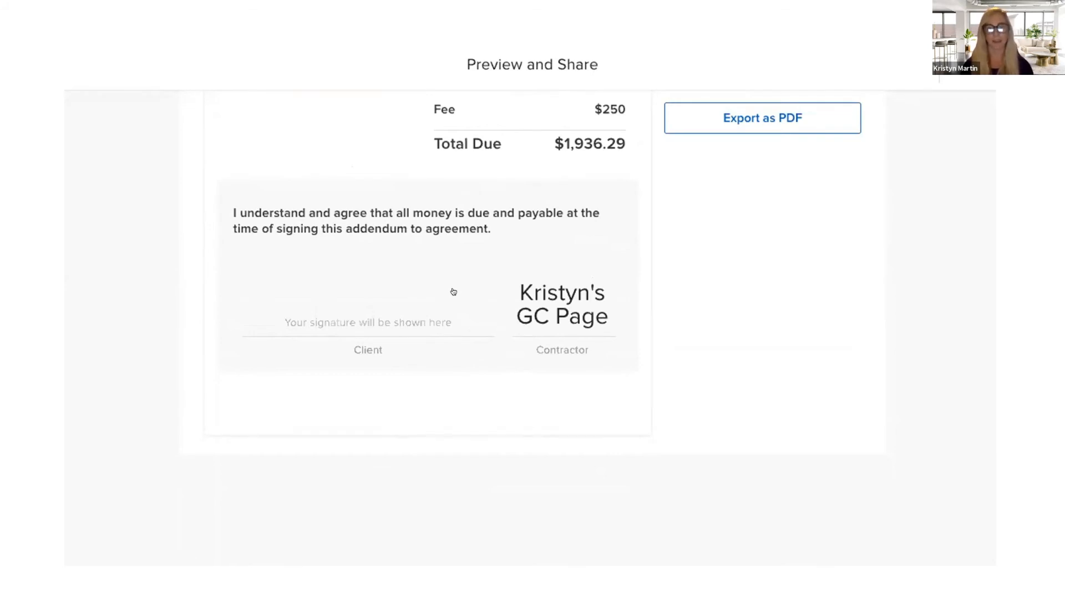
pyautogui.scroll(3, 453, 291)
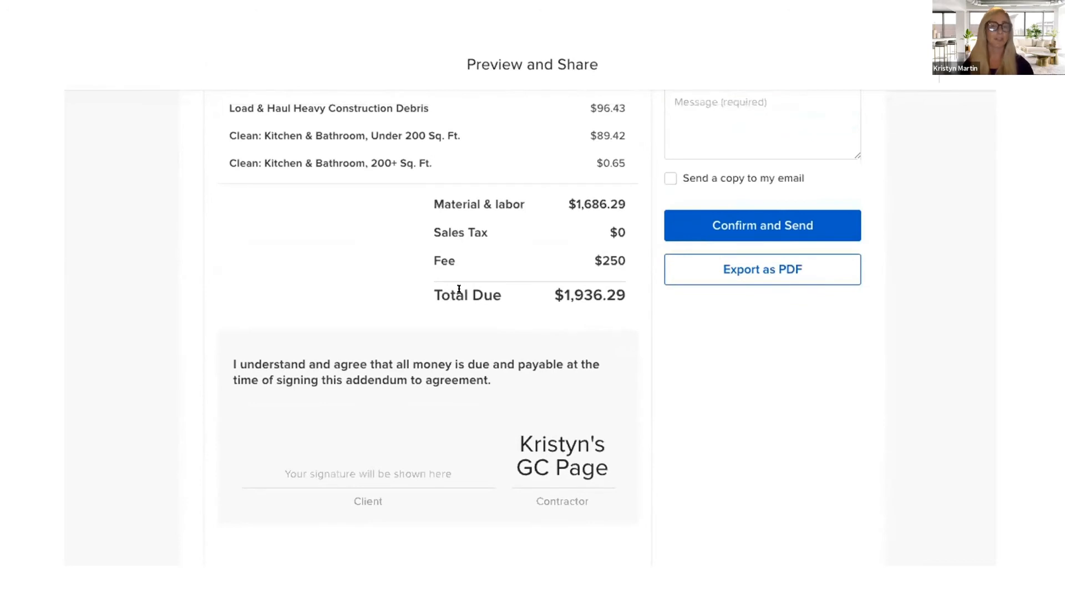
pyautogui.scroll(3, 459, 289)
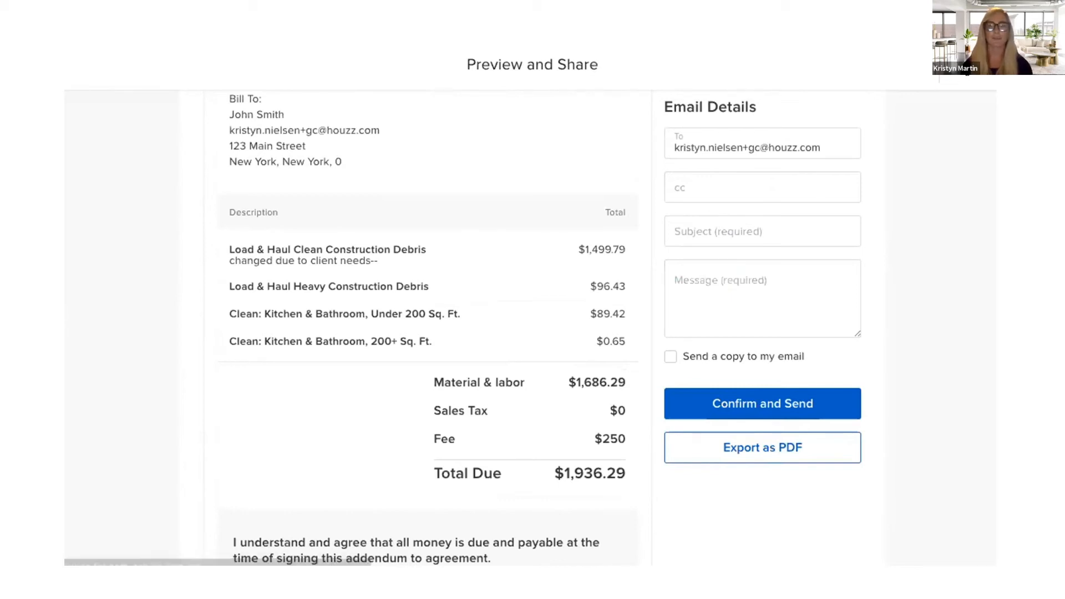
pyautogui.click(966, 66)
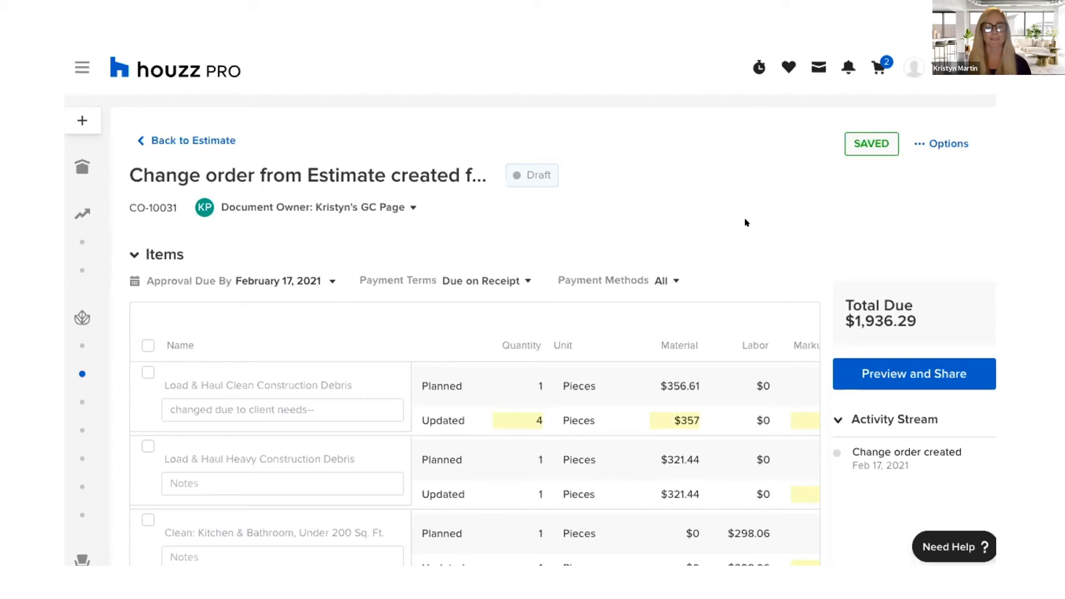
# Leave the change order and expand the Favorites list in the Library's Parts and Categories
pyautogui.scroll(-1, 659, 208)
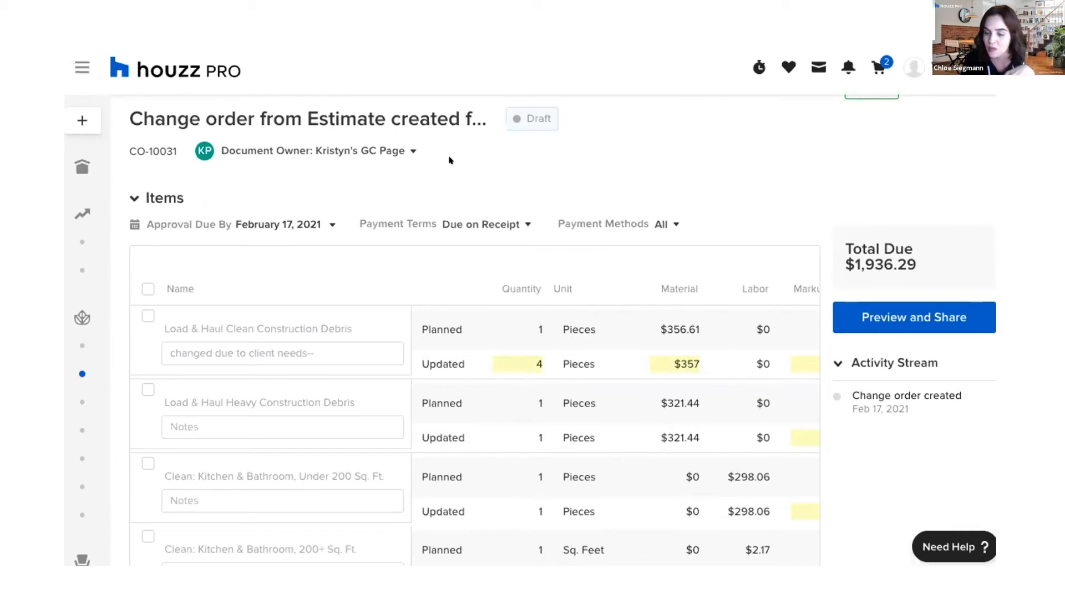
pyautogui.scroll(1, 450, 160)
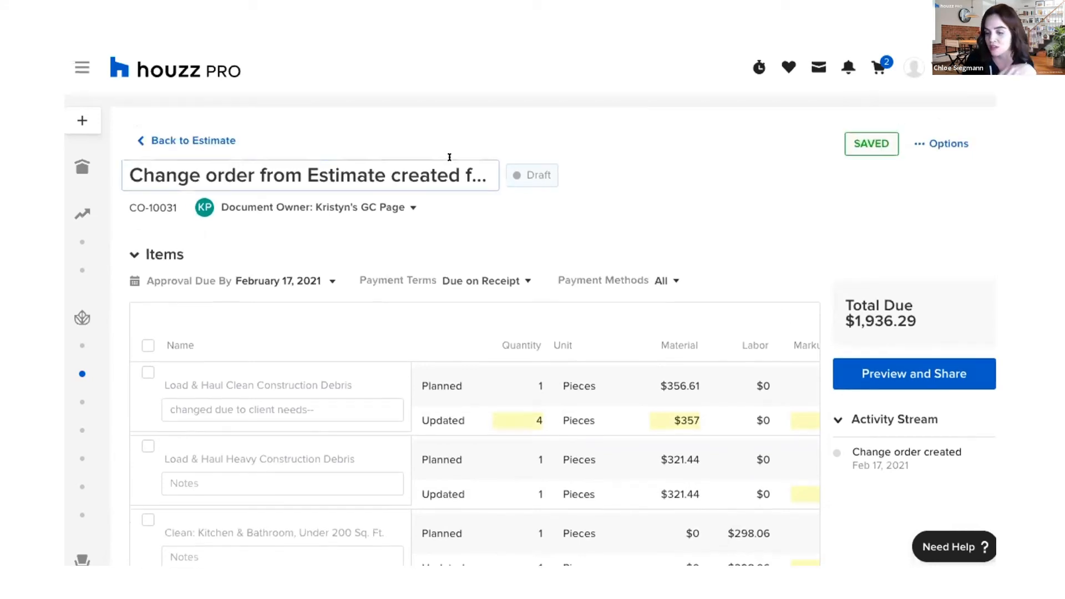
pyautogui.click(174, 139)
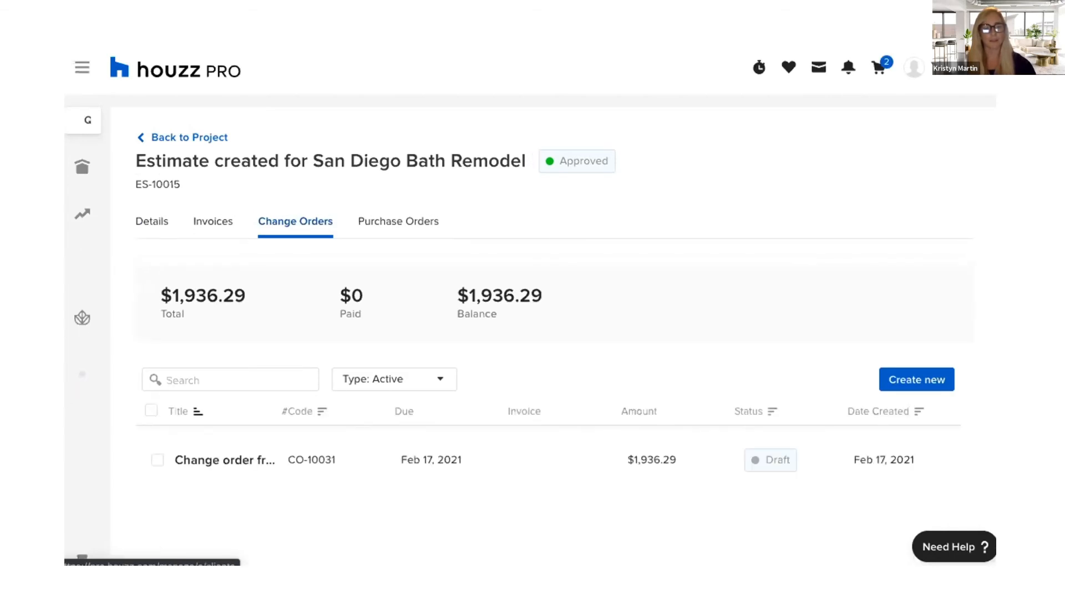
pyautogui.moveTo(111, 374)
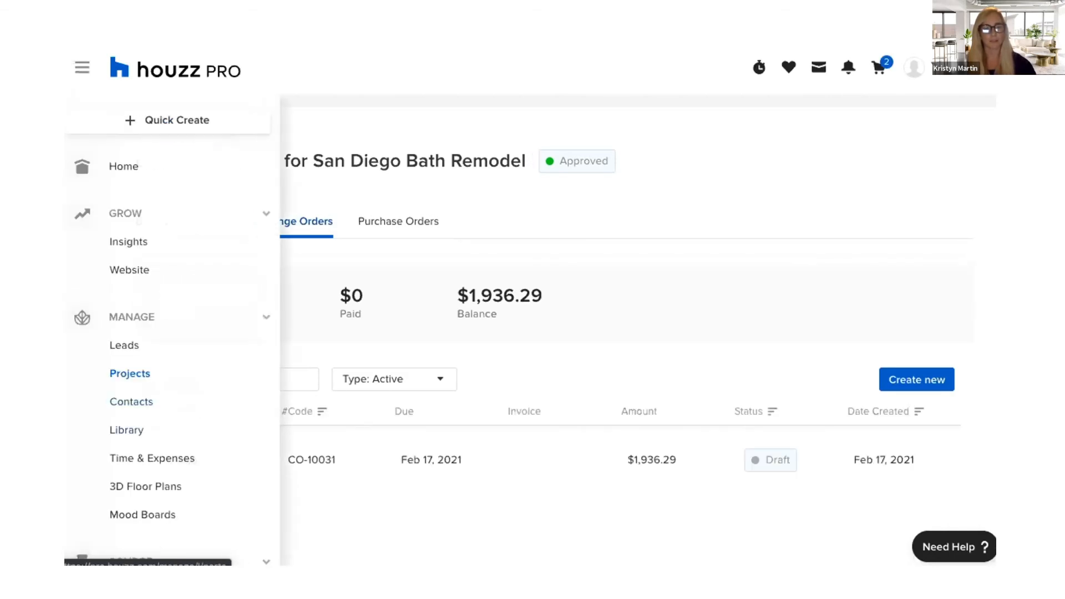
pyautogui.click(123, 427)
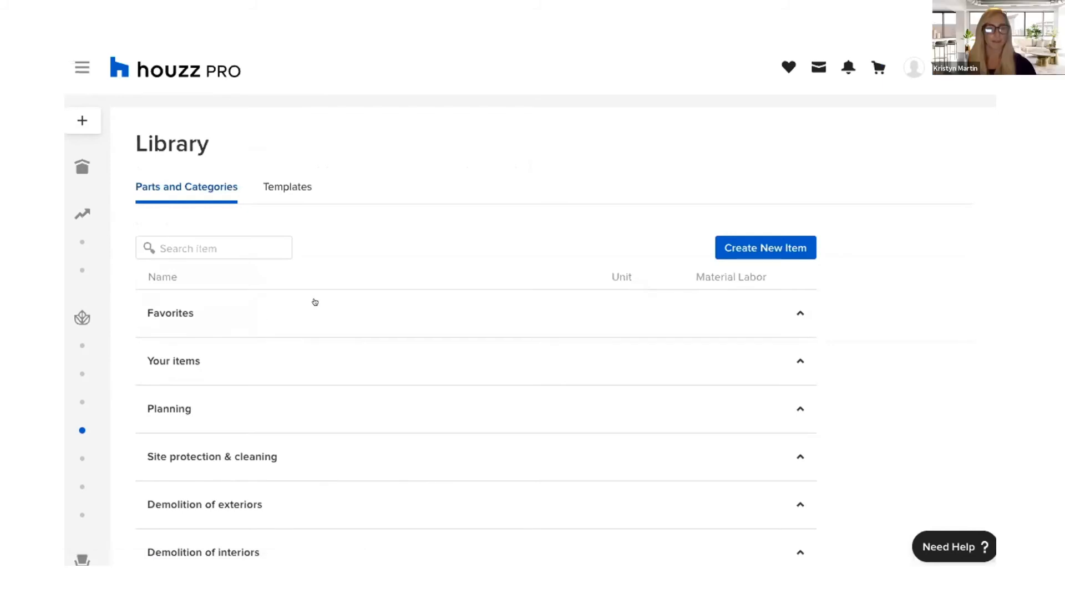
pyautogui.click(163, 311)
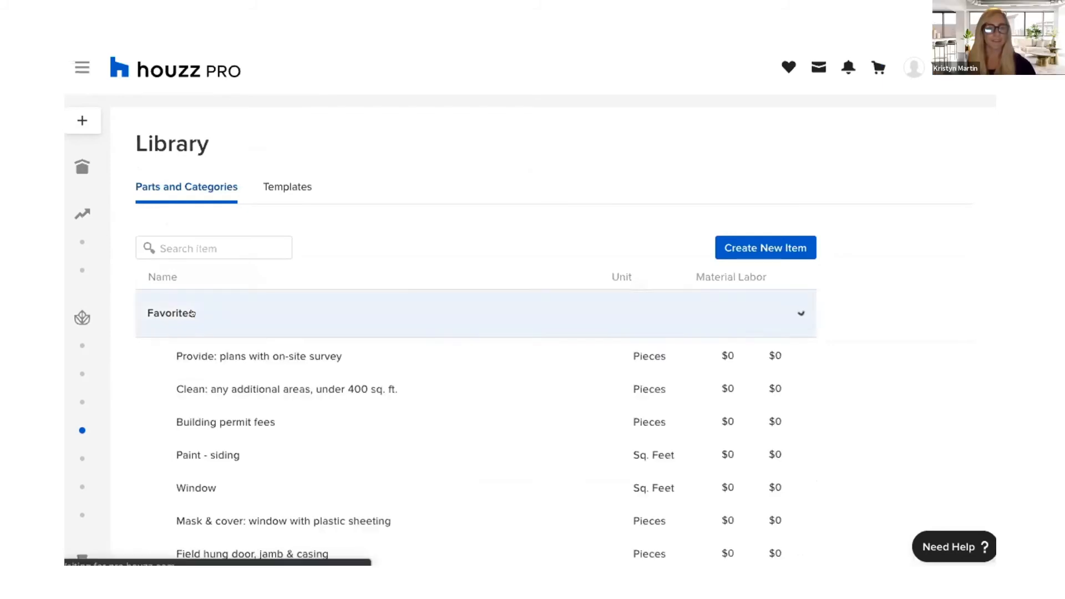
# View the editable details and pricing fields of the favorite item "Provide: plans with on-site survey" and close them without saving
pyautogui.click(775, 356)
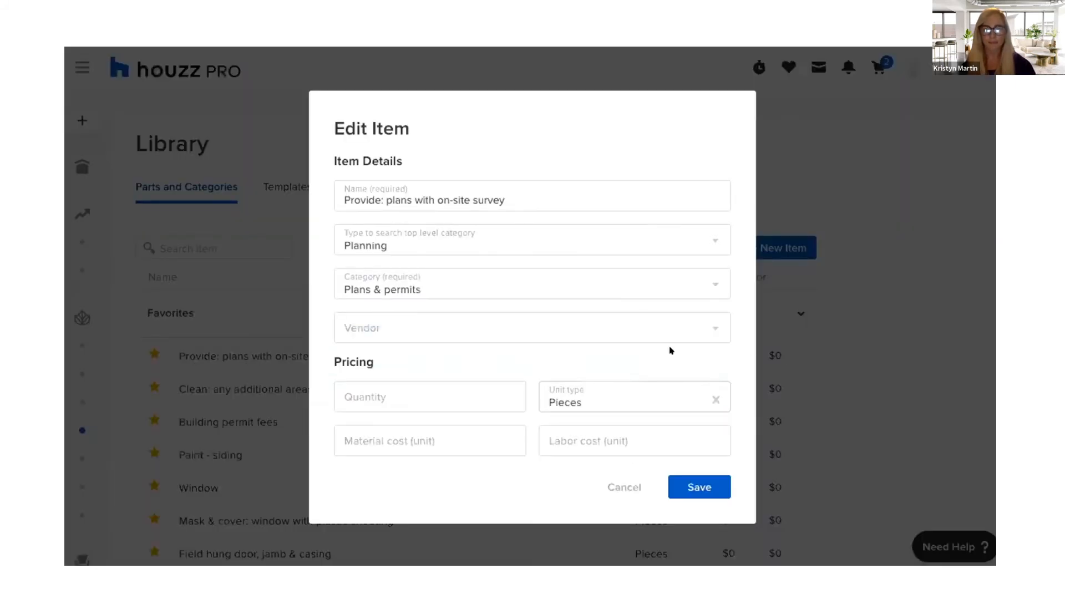
pyautogui.click(622, 486)
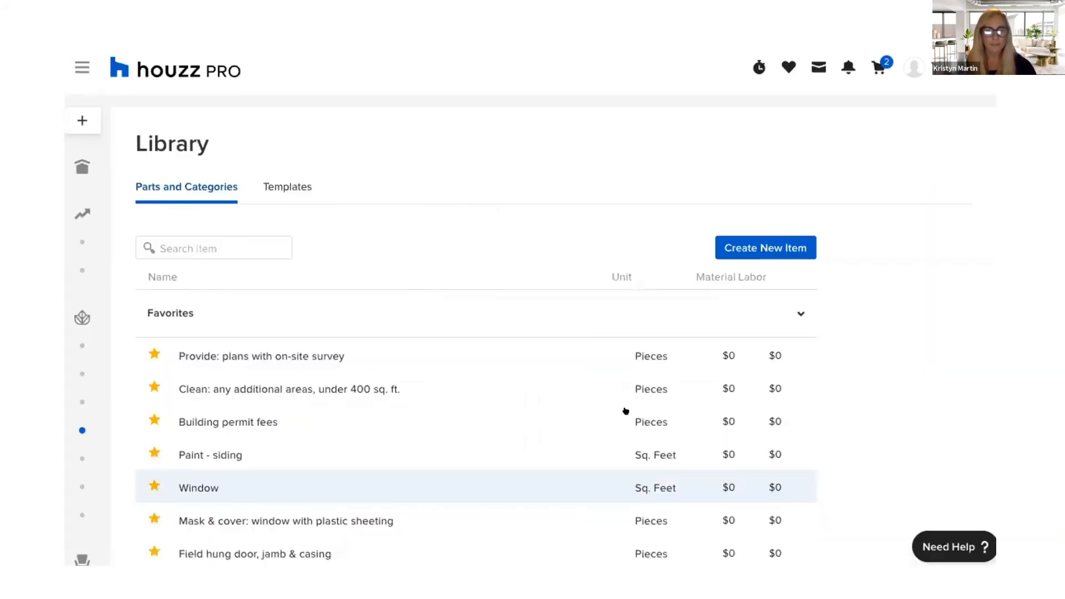
pyautogui.scroll(-2, 624, 411)
pyautogui.scroll(-2, 626, 410)
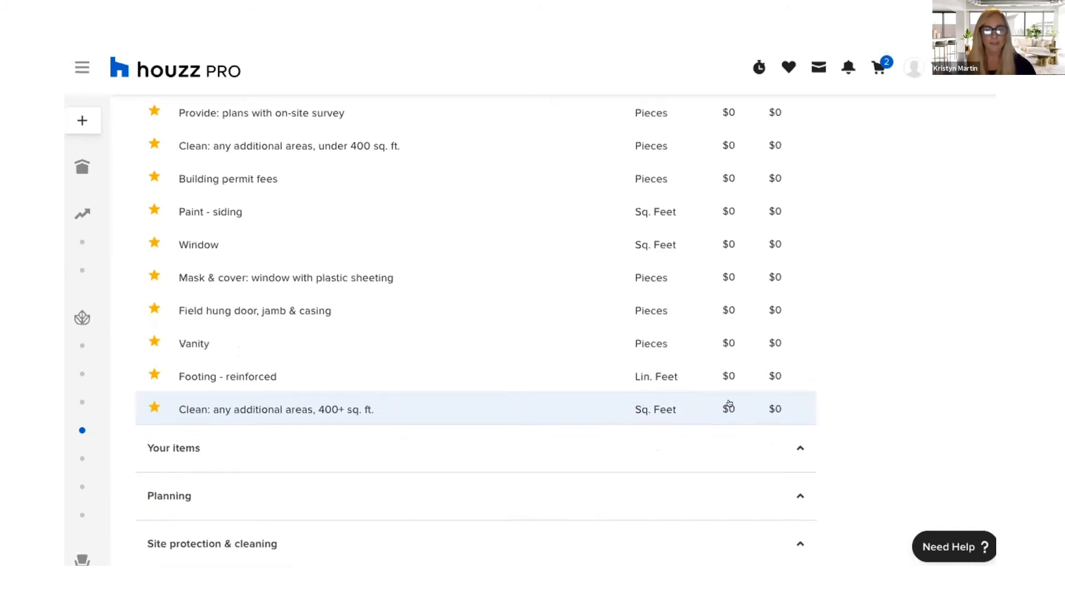
pyautogui.click(797, 399)
pyautogui.click(604, 477)
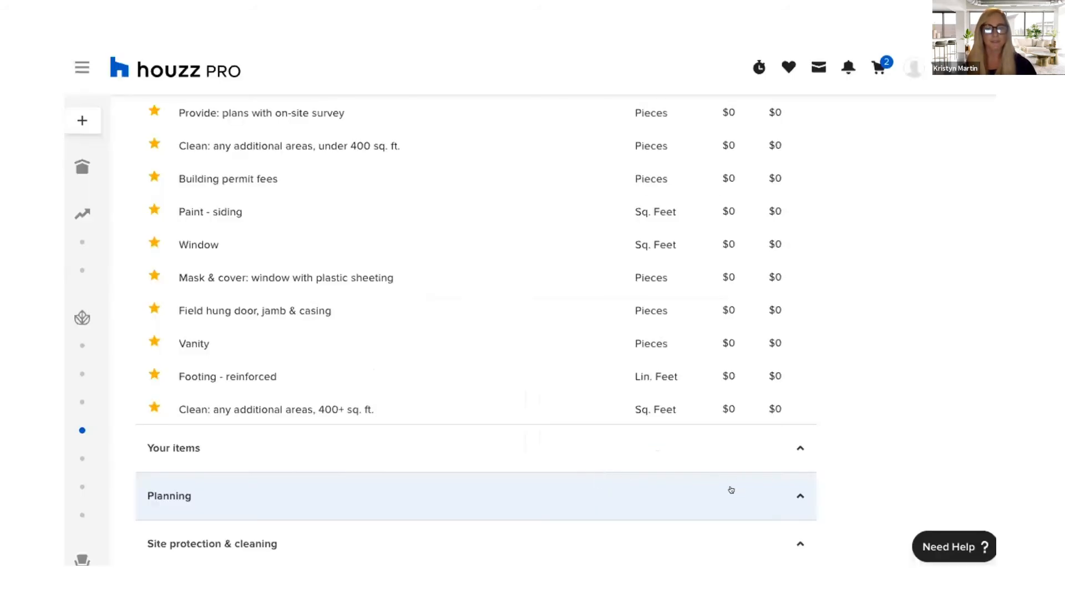
# Expand the Library's Your items category and the Demolish - appliances list under Demolition of interiors
pyautogui.click(678, 447)
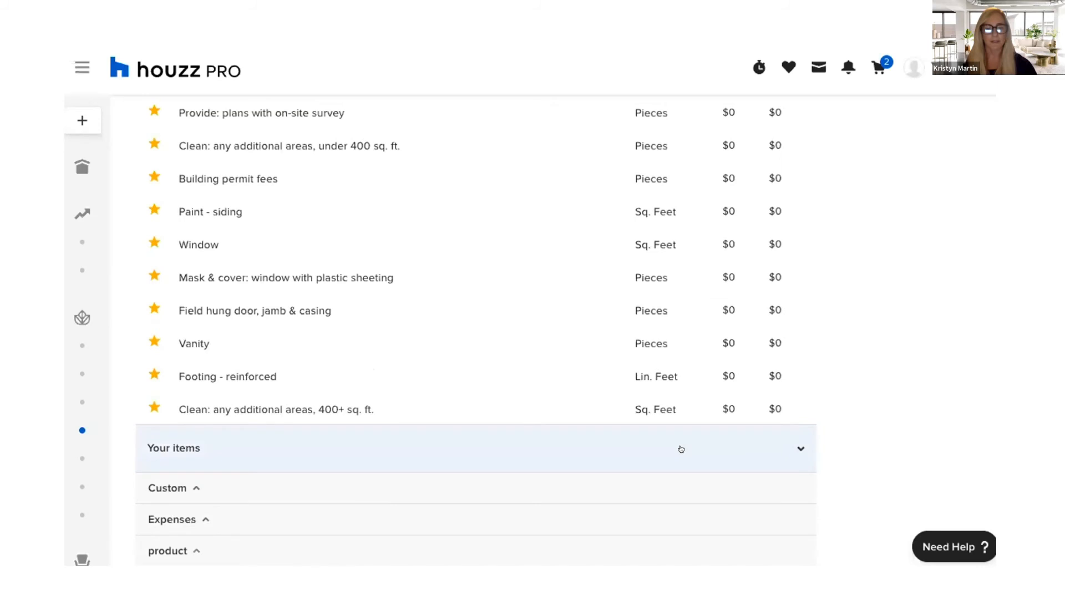
pyautogui.scroll(-4, 681, 448)
pyautogui.scroll(-2, 681, 448)
pyautogui.click(692, 406)
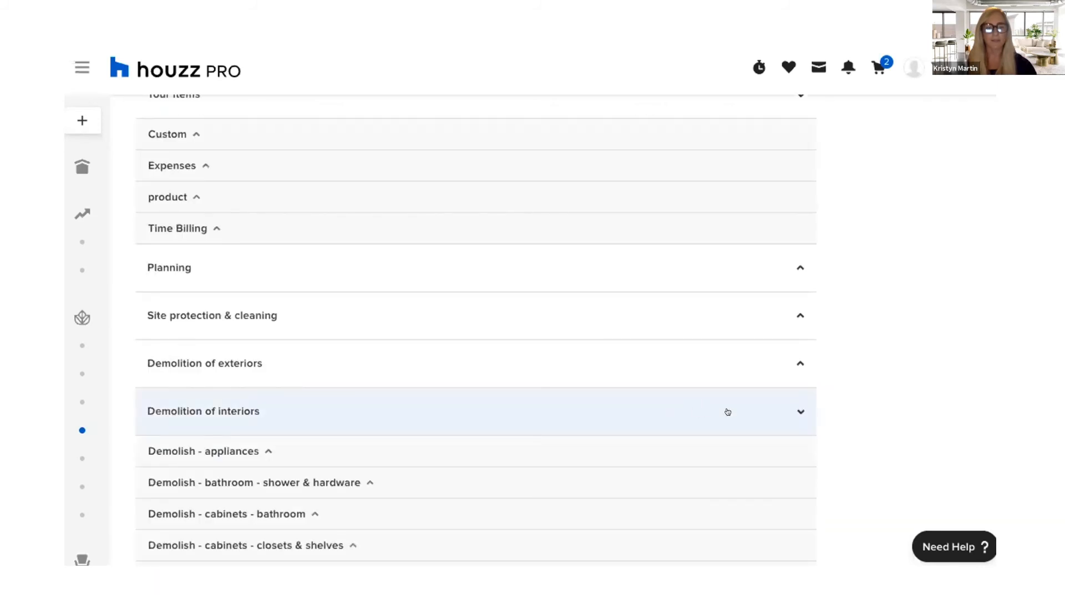
pyautogui.click(713, 451)
pyautogui.scroll(-1, 710, 449)
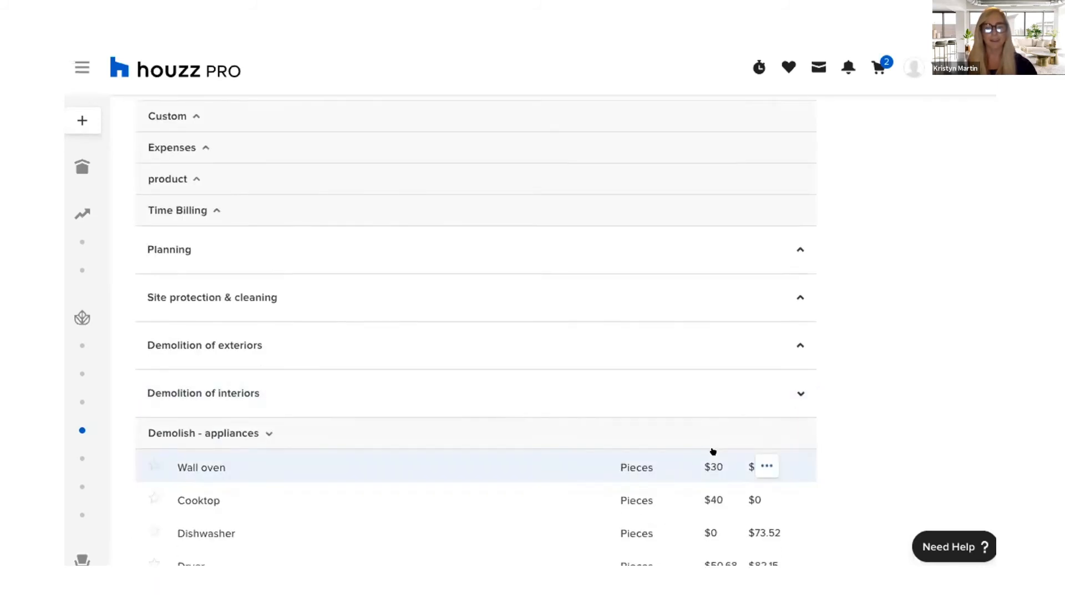
# Try to delete the Cooktop item from the Demolish - appliances list, but cancel the deletion
pyautogui.click(758, 444)
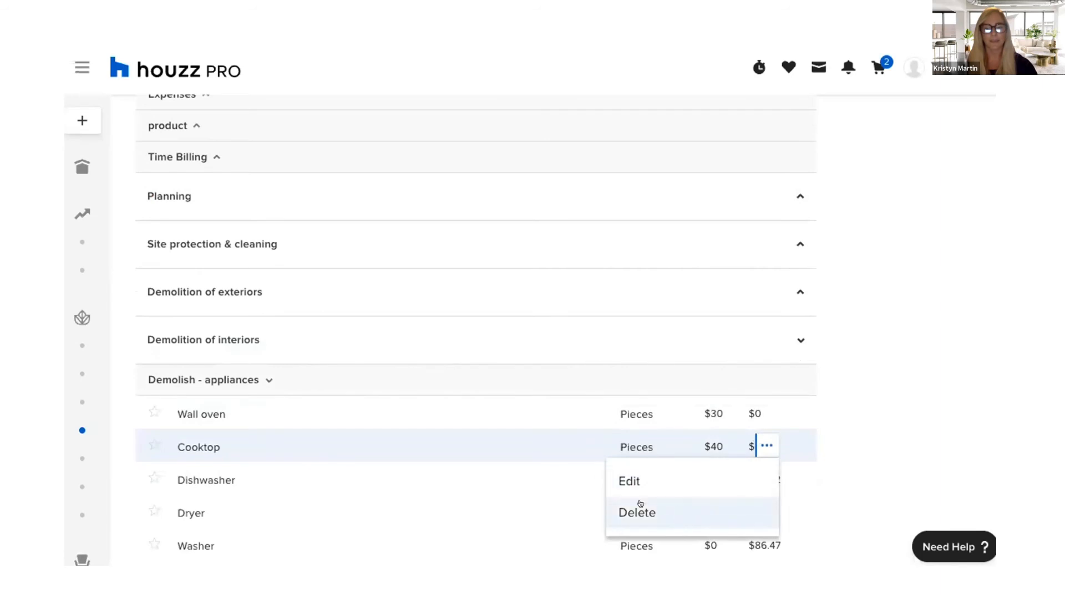
pyautogui.click(660, 503)
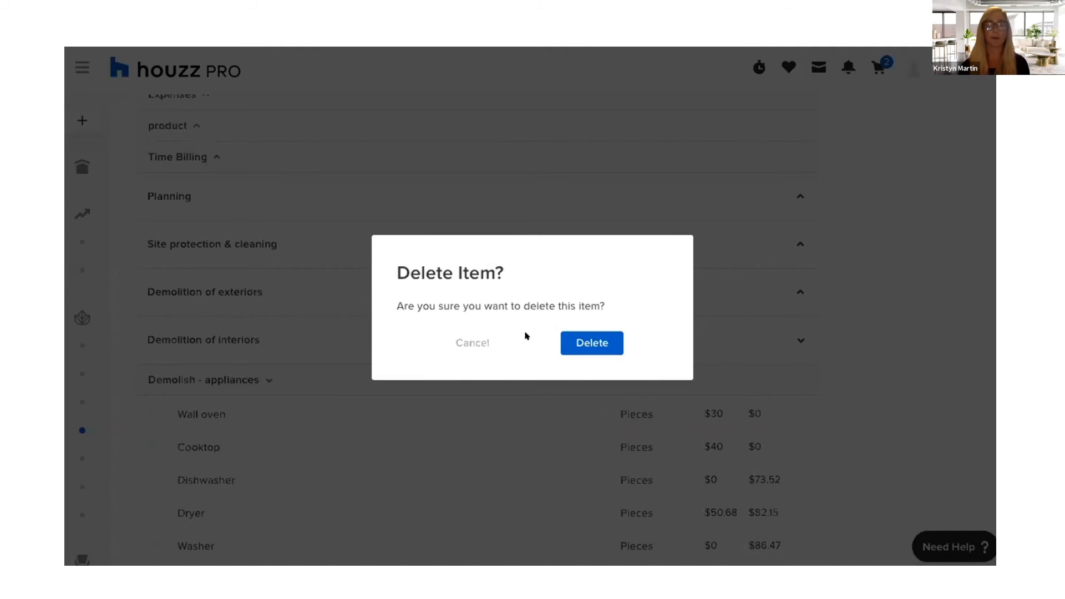
pyautogui.click(451, 340)
pyautogui.scroll(15, 861, 313)
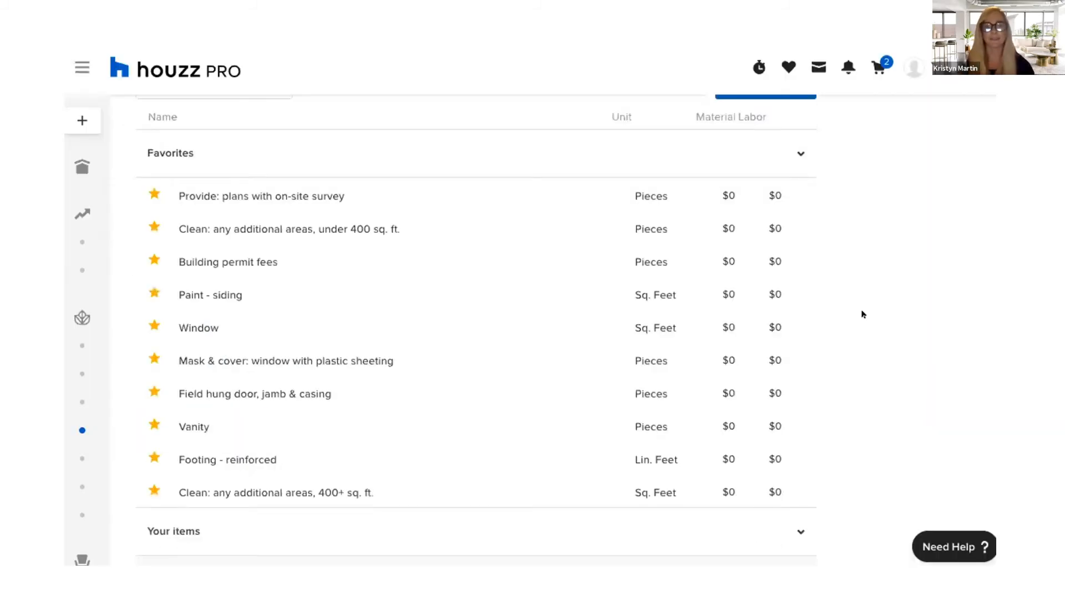
pyautogui.scroll(1, 628, 328)
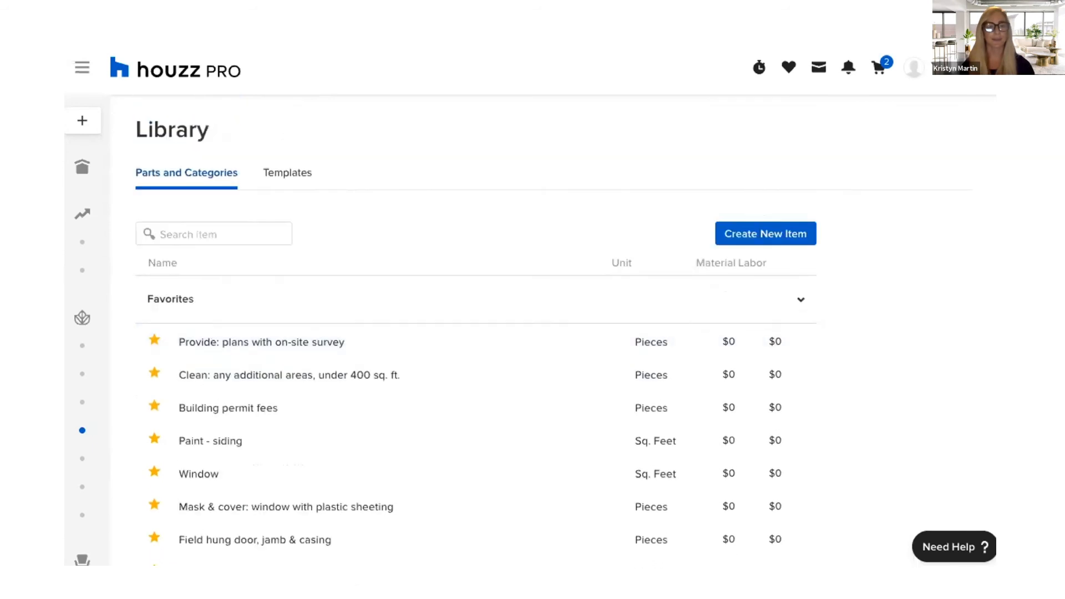
# Open the San Diego Bath Remodel project and view its list of change orders
pyautogui.moveTo(76, 403)
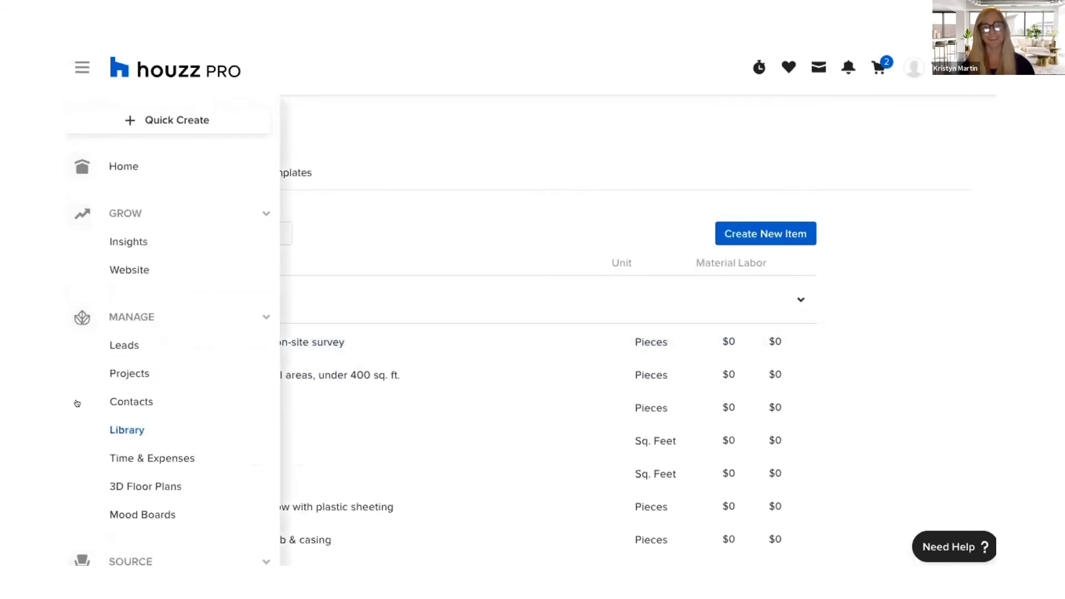
pyautogui.click(115, 373)
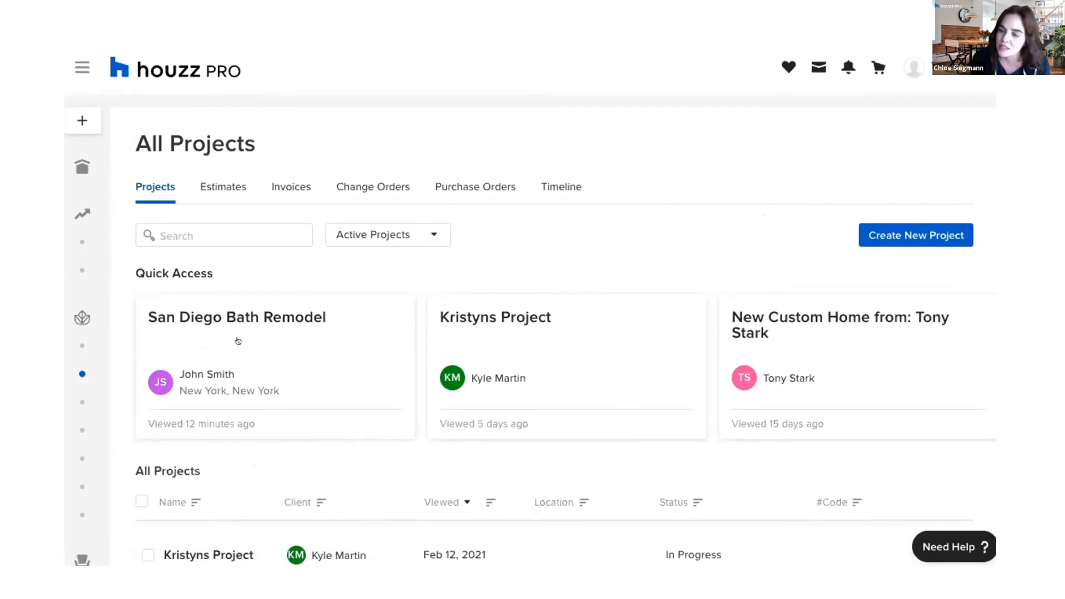
pyautogui.click(237, 341)
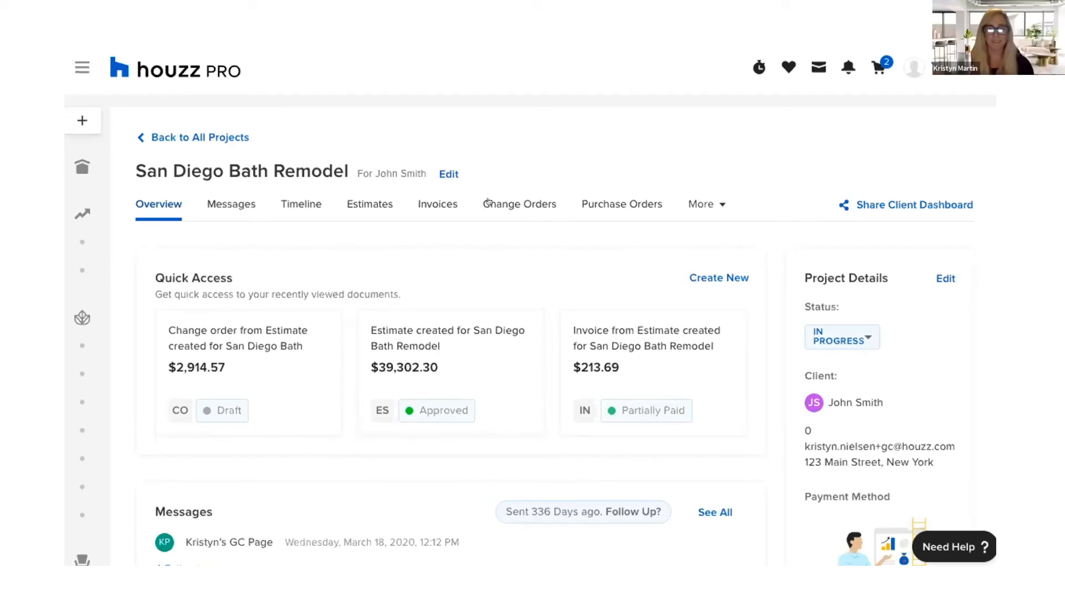
pyautogui.click(527, 203)
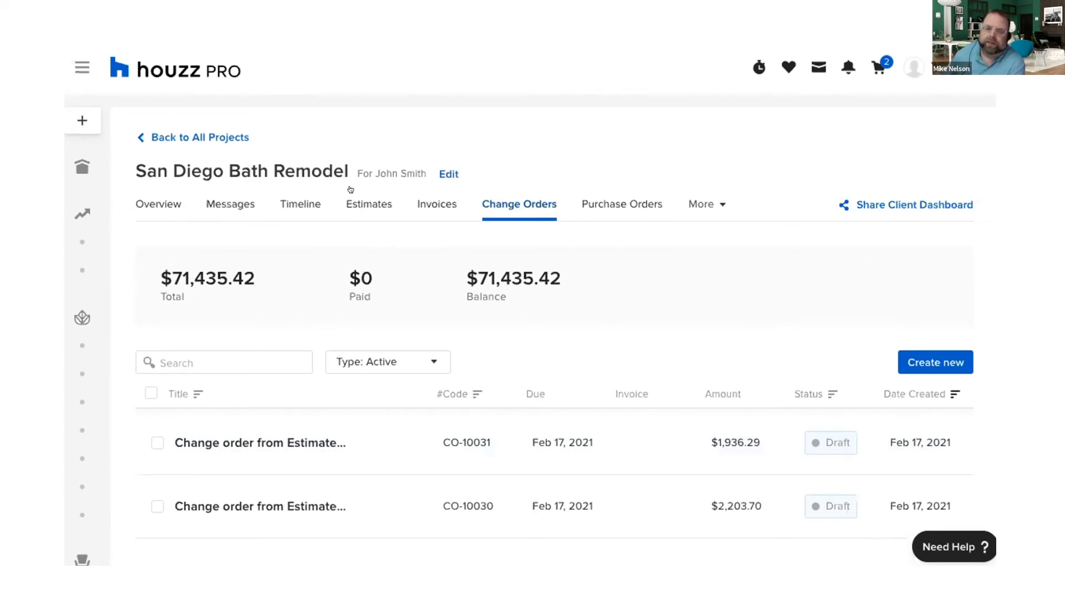
# In the newest San Diego Bath Remodel invoice, select the Mask & Cover items for room contents, floor and light fixture
pyautogui.click(428, 202)
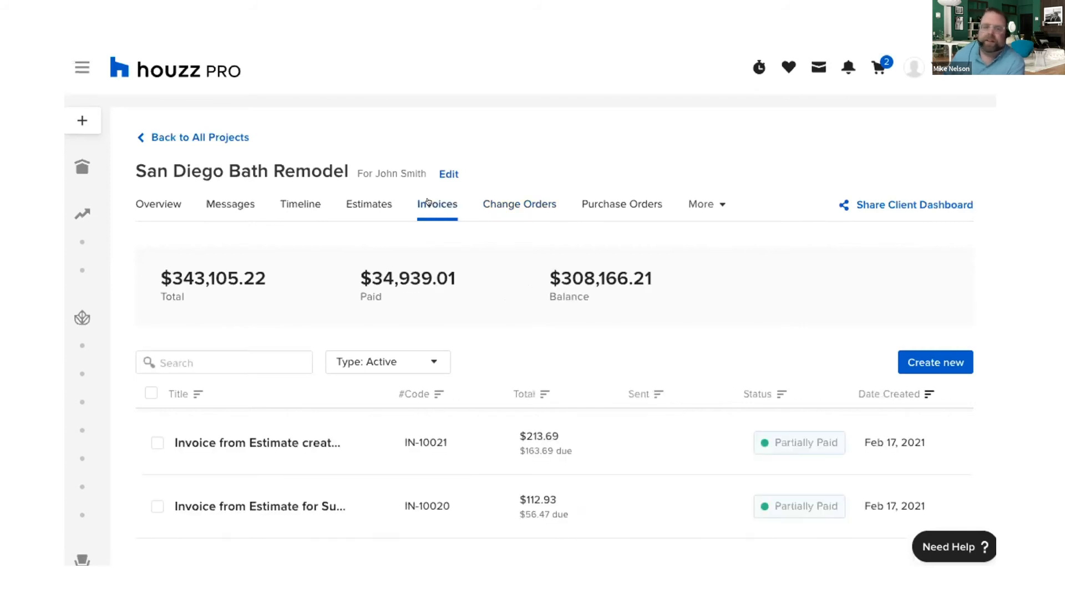
pyautogui.click(267, 440)
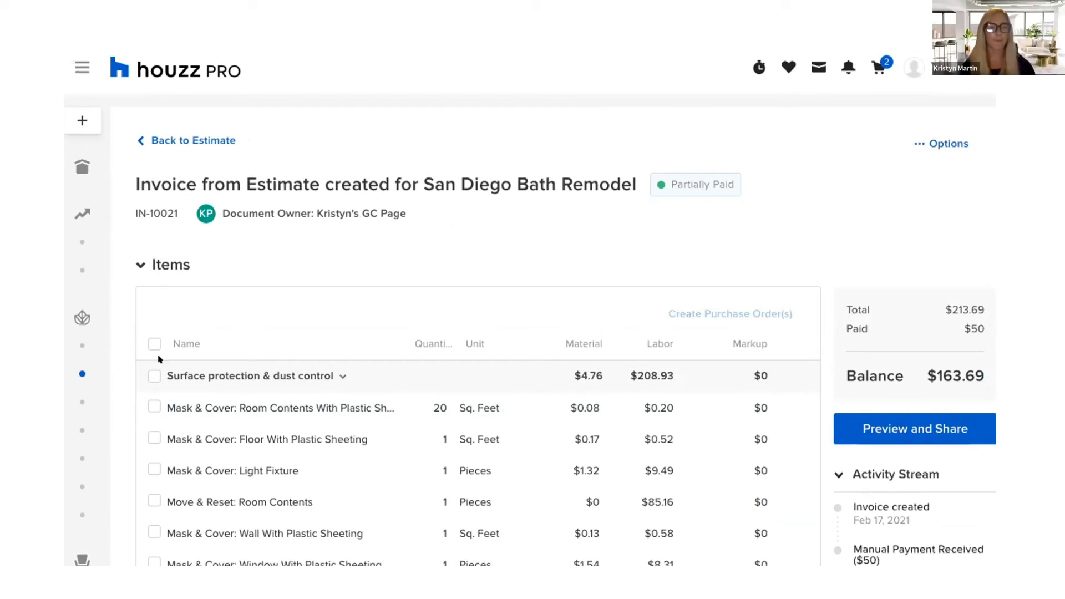
pyautogui.scroll(-1, 154, 316)
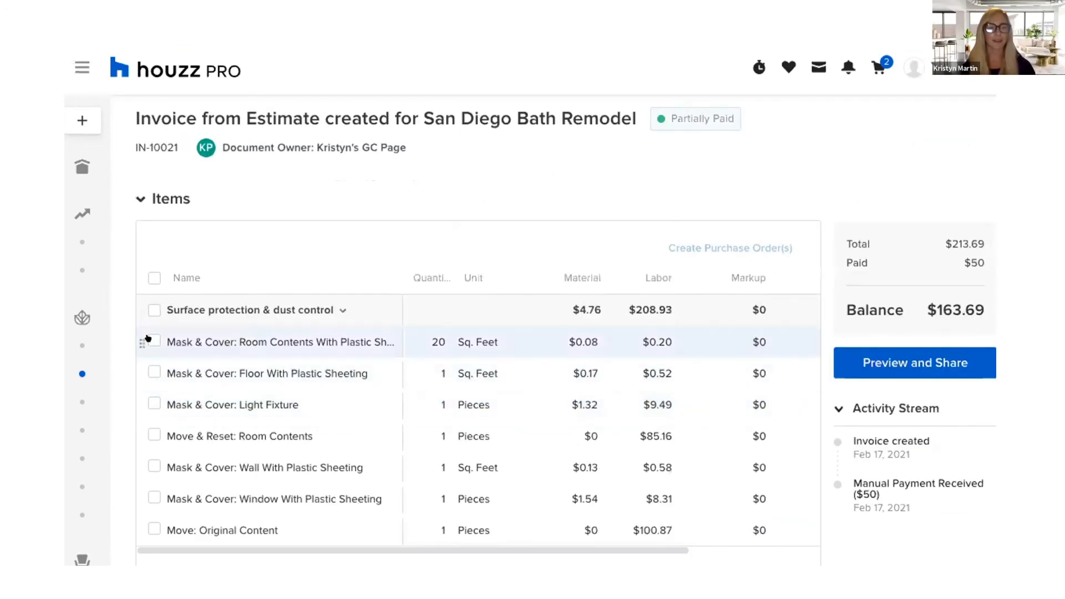
pyautogui.click(151, 340)
pyautogui.click(153, 372)
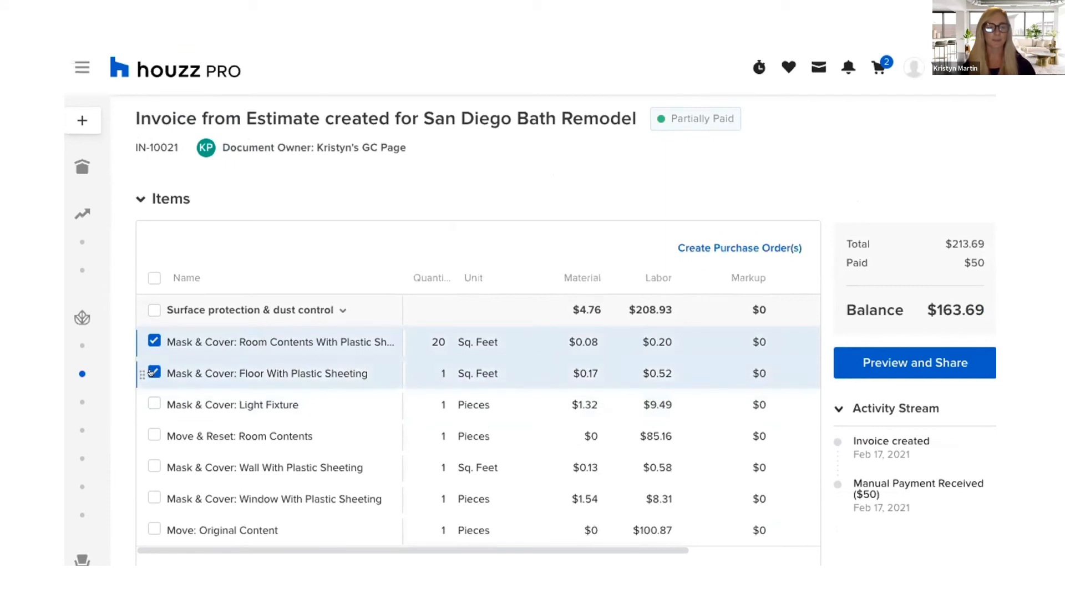
pyautogui.click(151, 401)
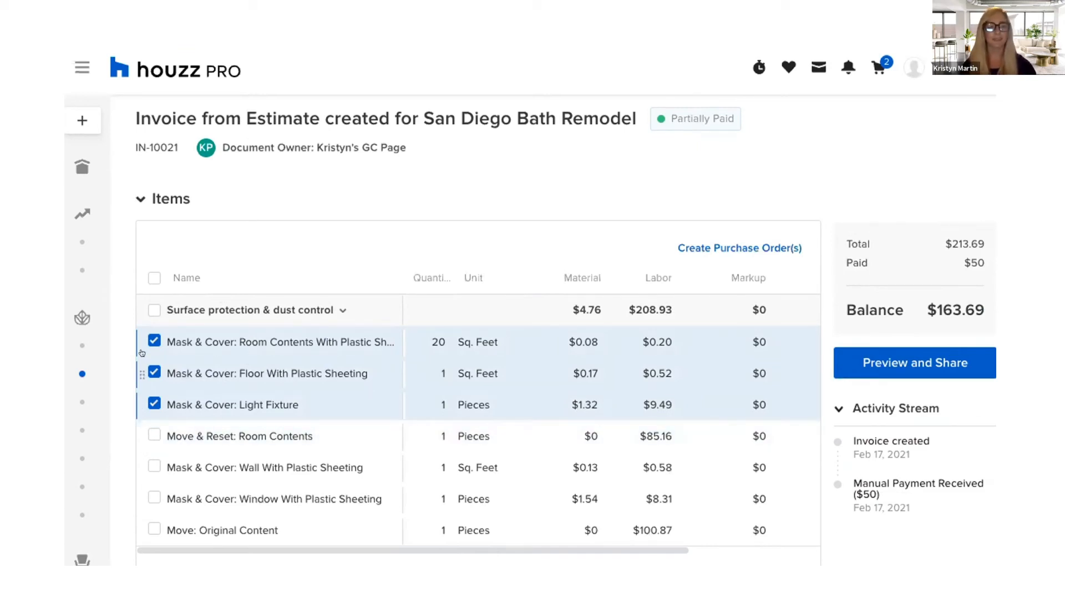
# Create a purchase order from the three selected Mask & Cover items, assigning Houzz as the vendor for each
pyautogui.click(740, 248)
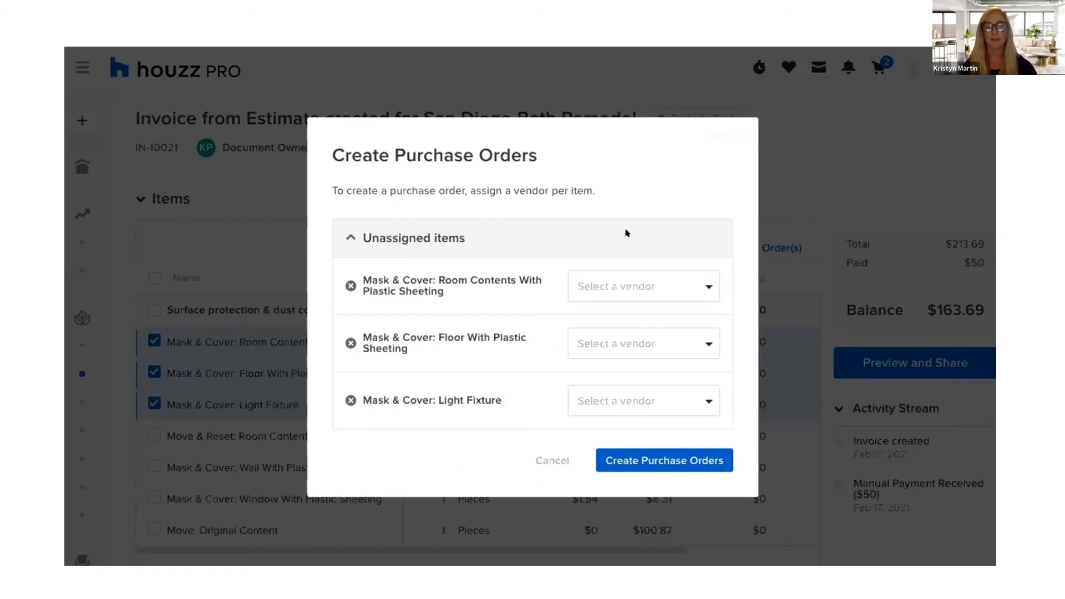
pyautogui.click(646, 287)
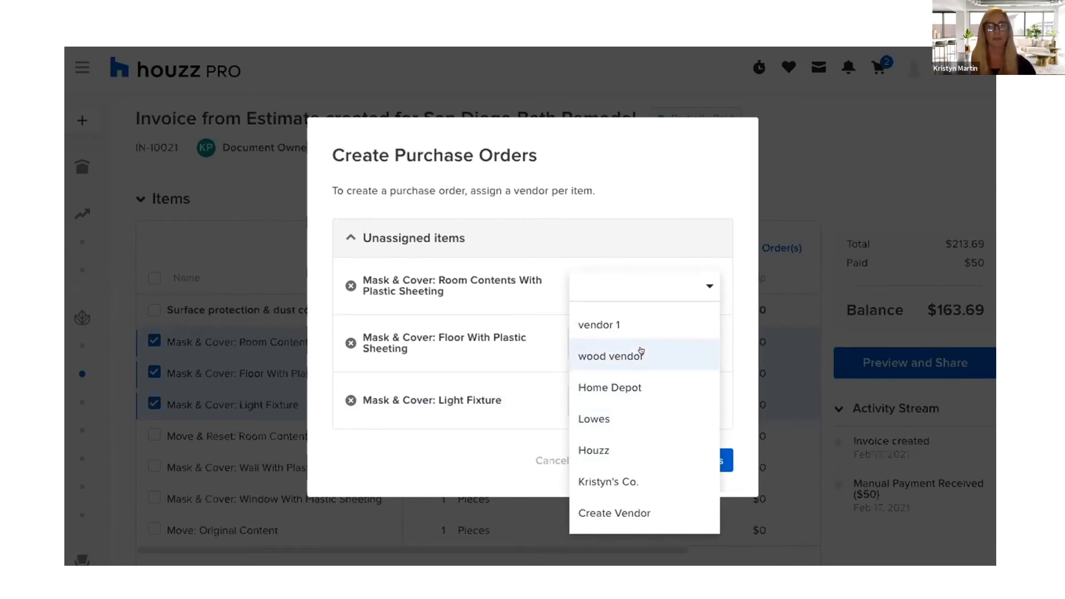
pyautogui.click(614, 448)
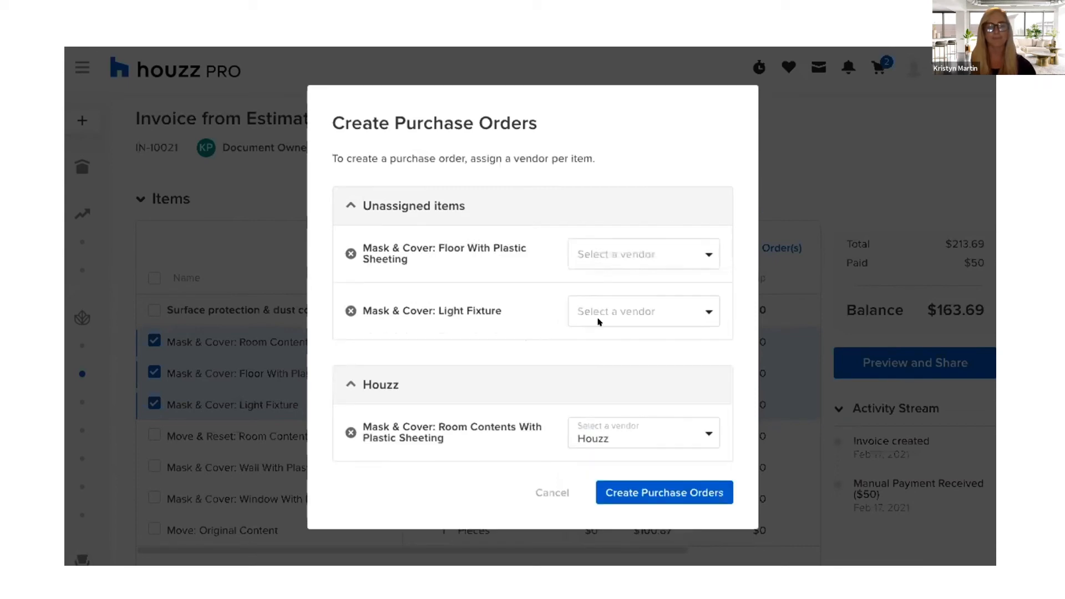
pyautogui.click(600, 320)
pyautogui.click(625, 476)
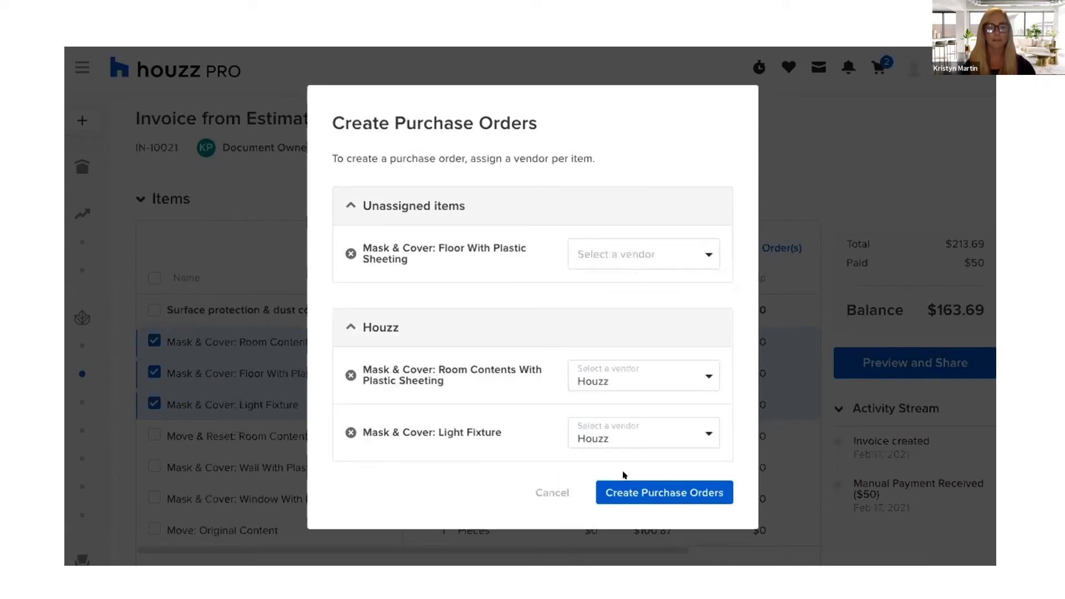
pyautogui.click(599, 247)
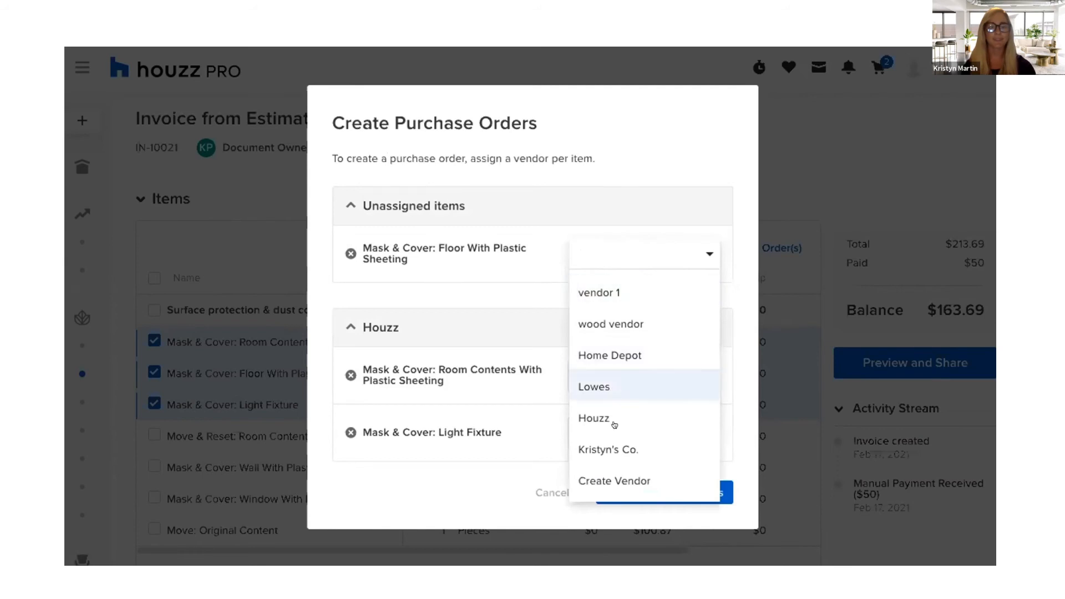
pyautogui.click(614, 424)
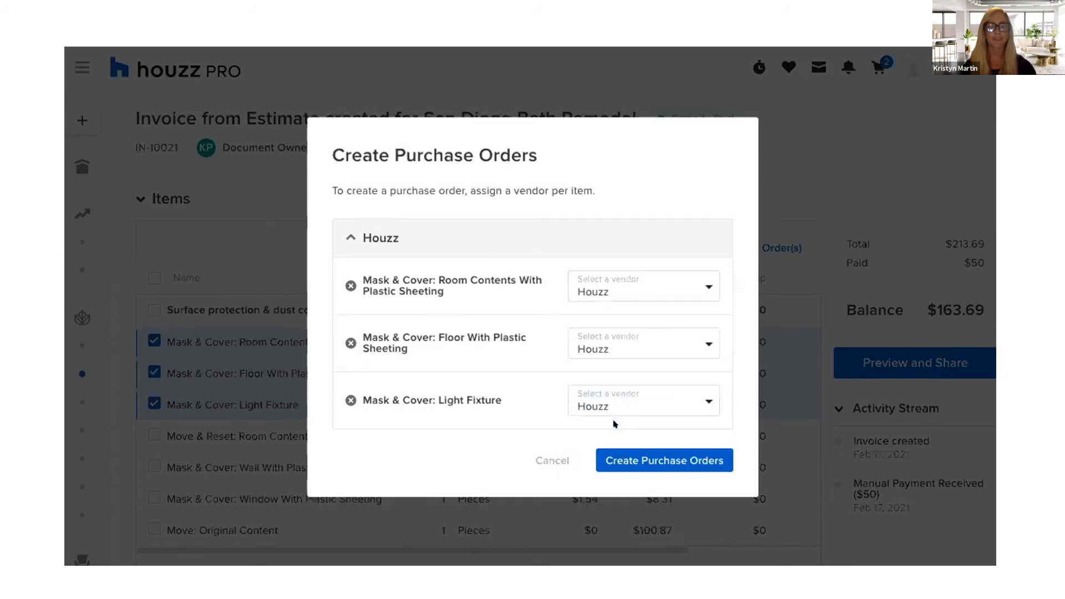
pyautogui.click(654, 461)
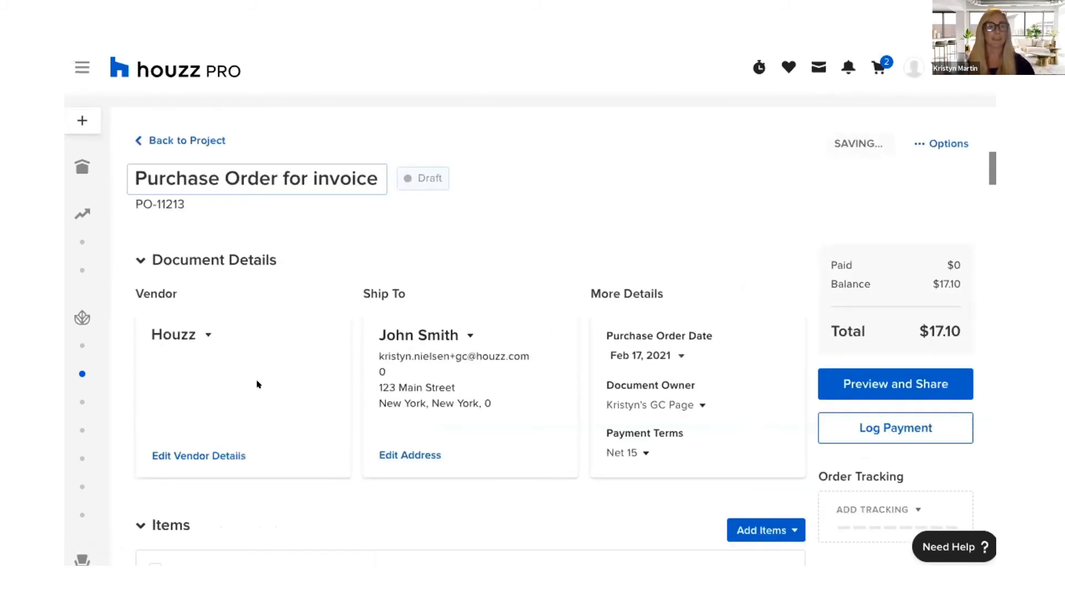
# Examine the Houzz vendor's editable details, from general and contact info to default settings and attachments, and close them without saving
pyautogui.click(204, 455)
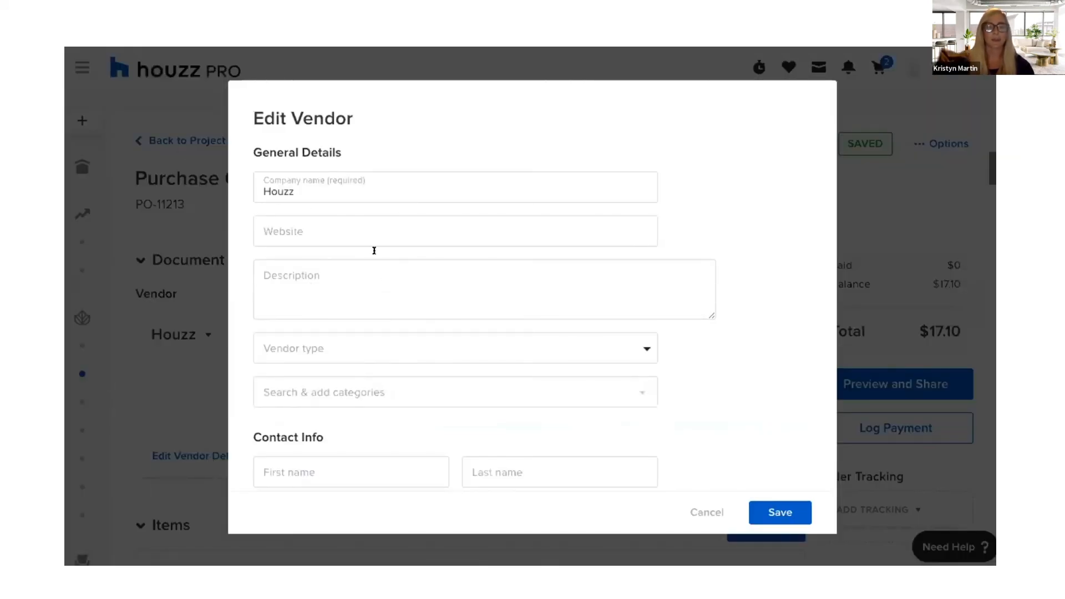
pyautogui.click(271, 223)
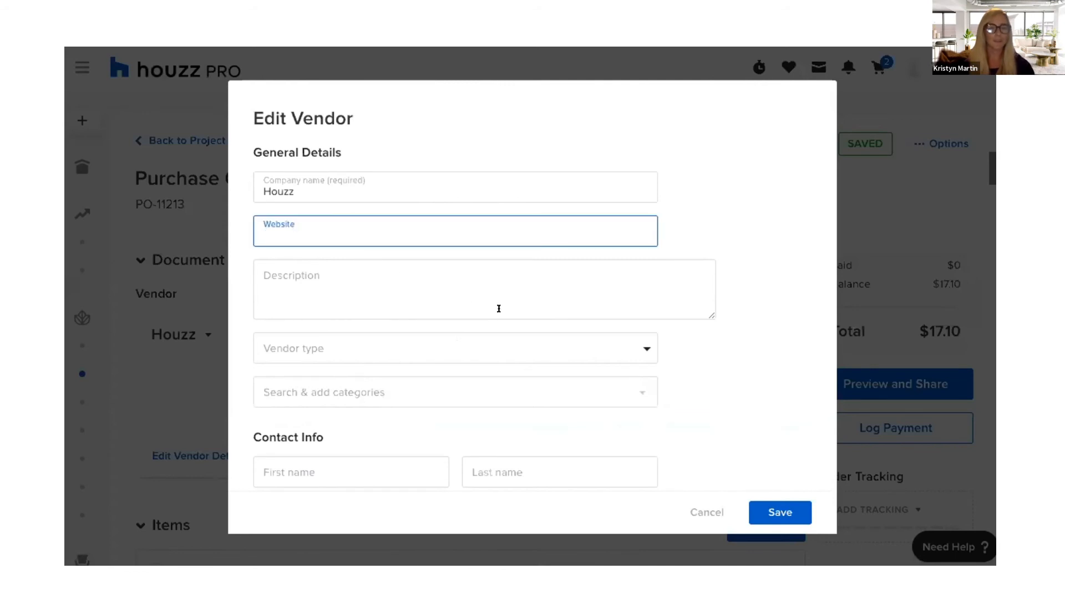
pyautogui.scroll(-2, 515, 298)
pyautogui.click(625, 274)
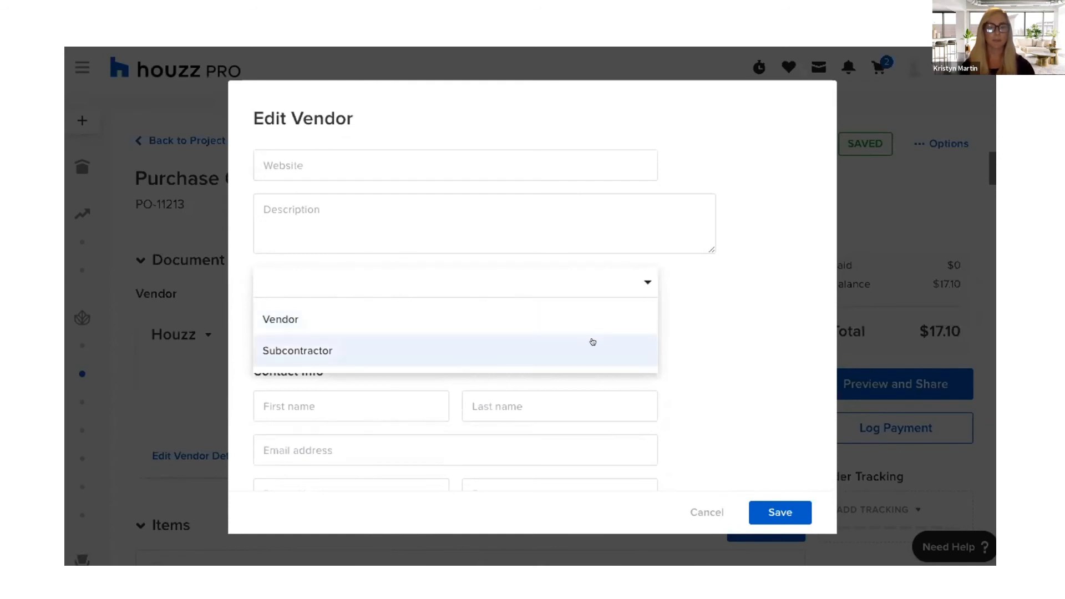
pyautogui.click(686, 337)
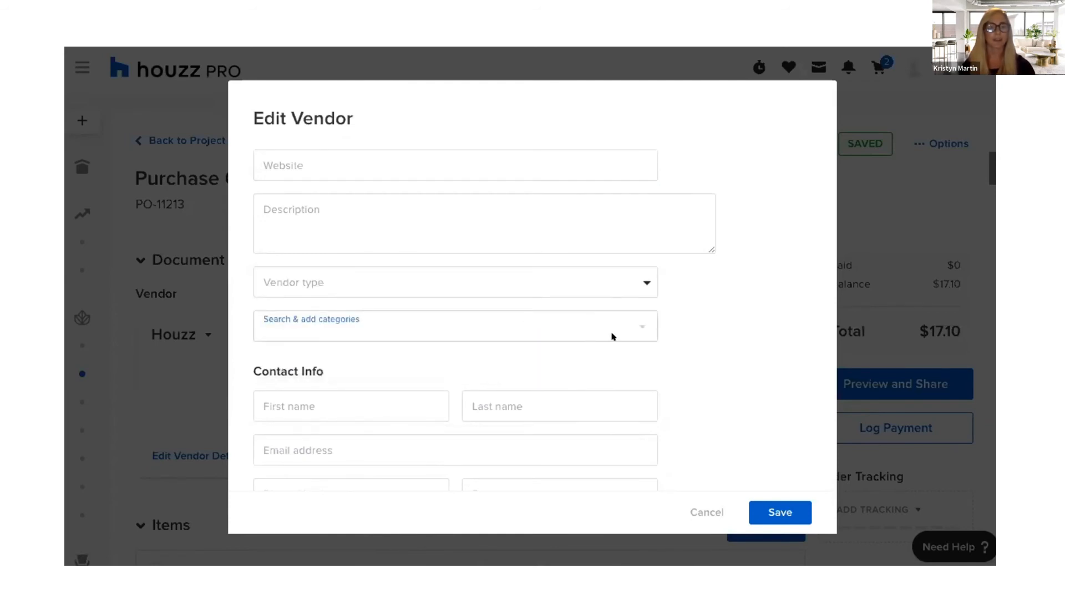
pyautogui.scroll(-2, 725, 385)
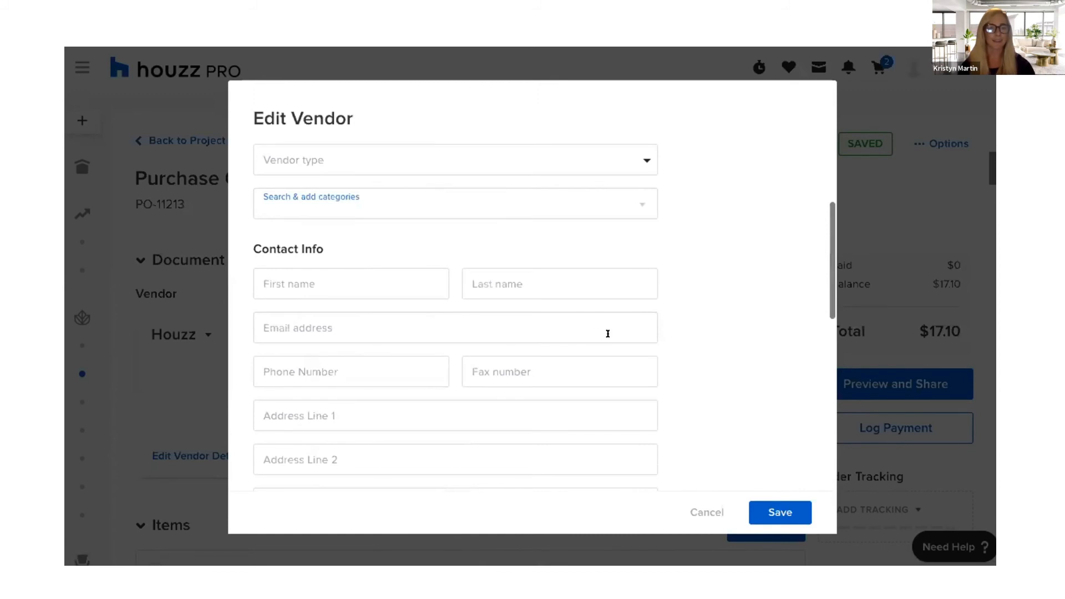
pyautogui.scroll(-4, 686, 322)
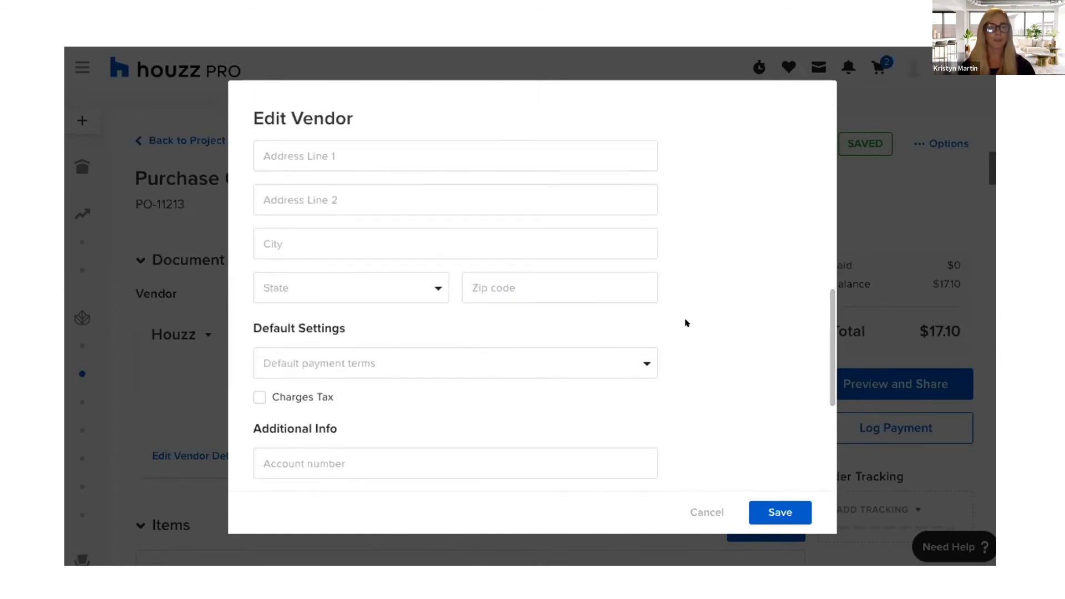
pyautogui.click(401, 373)
pyautogui.click(715, 398)
pyautogui.scroll(-2, 714, 399)
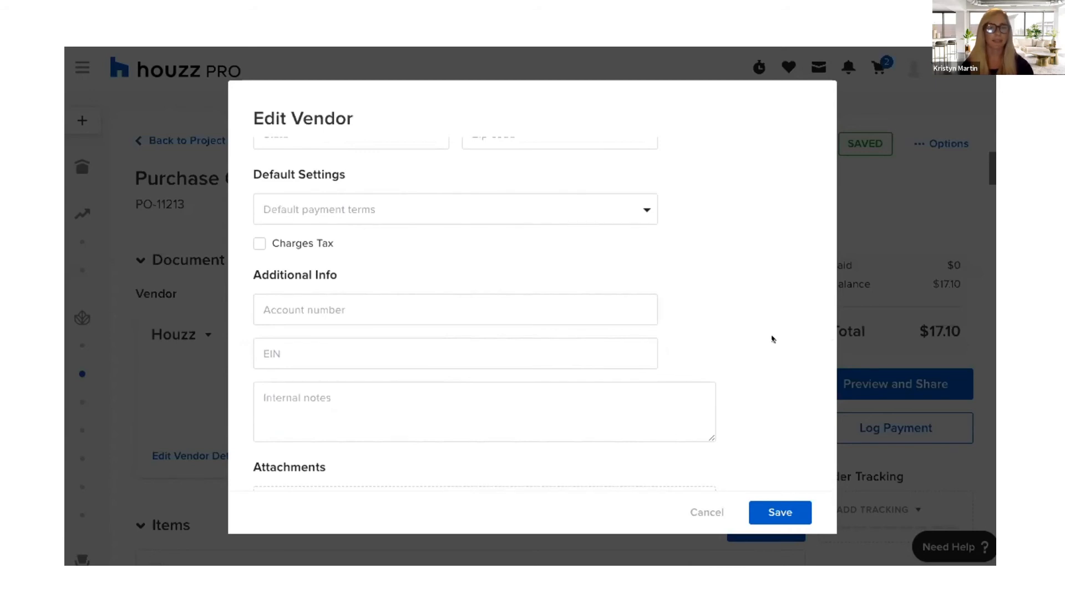
pyautogui.scroll(-2, 772, 339)
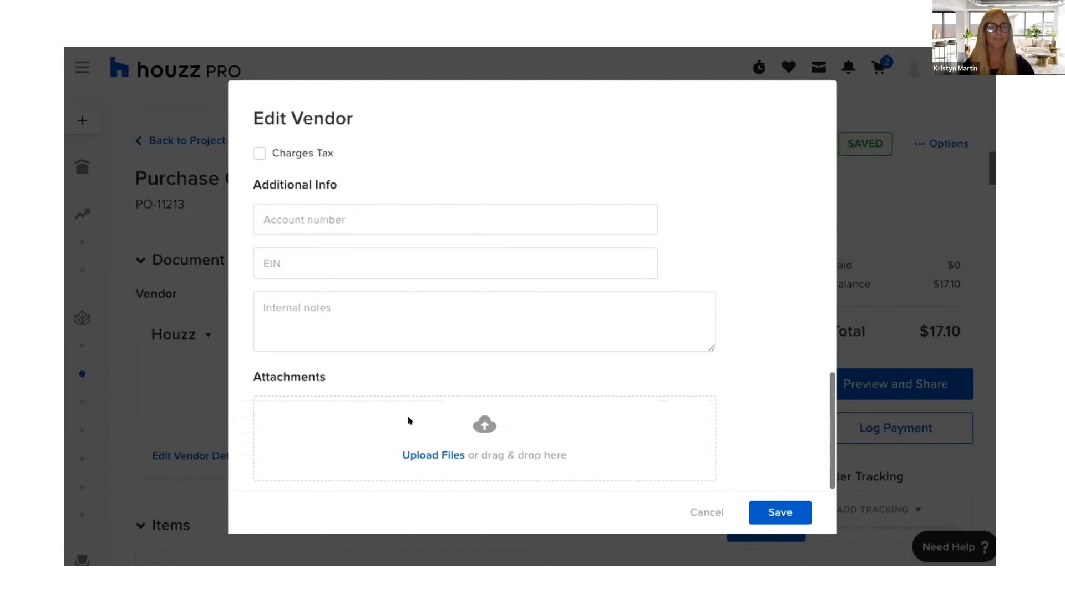
pyautogui.click(702, 512)
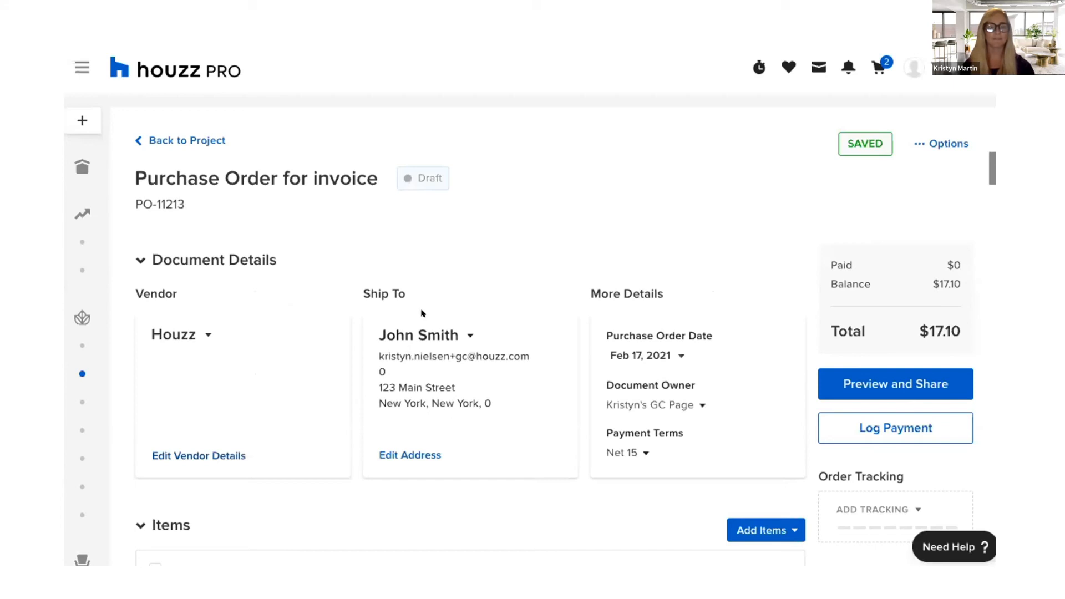
# Review the editable fields of the purchase order's ship-to address and close them without saving
pyautogui.scroll(-1, 446, 265)
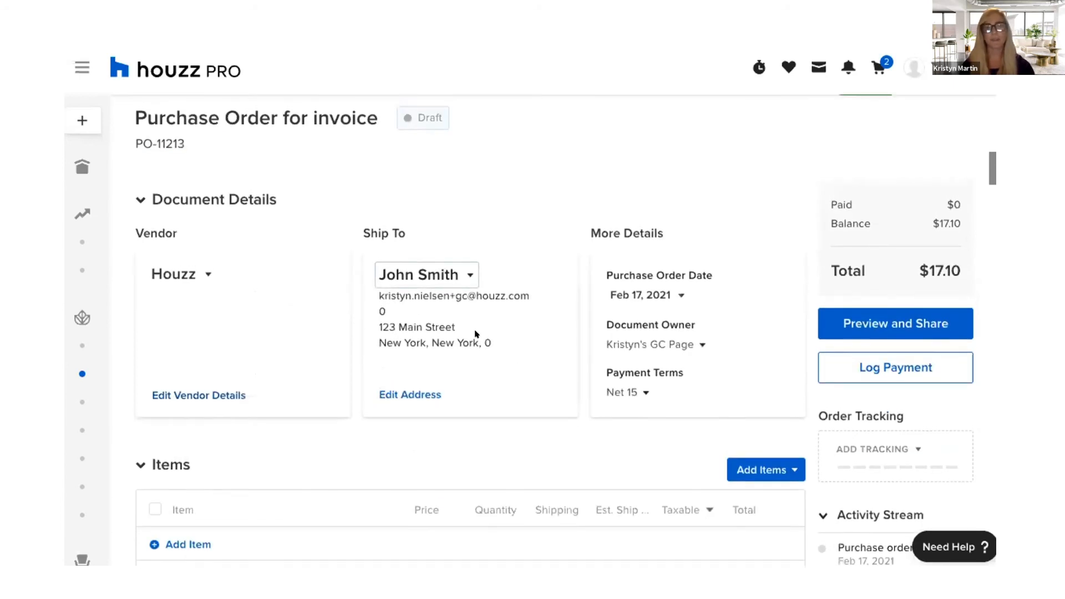
pyautogui.click(404, 388)
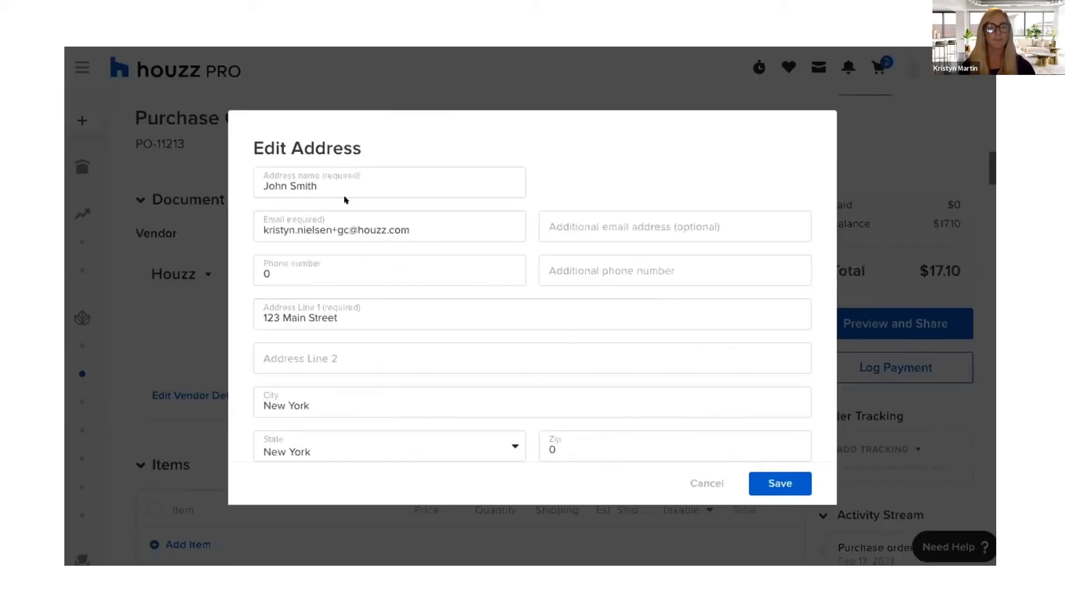
pyautogui.scroll(-1, 372, 246)
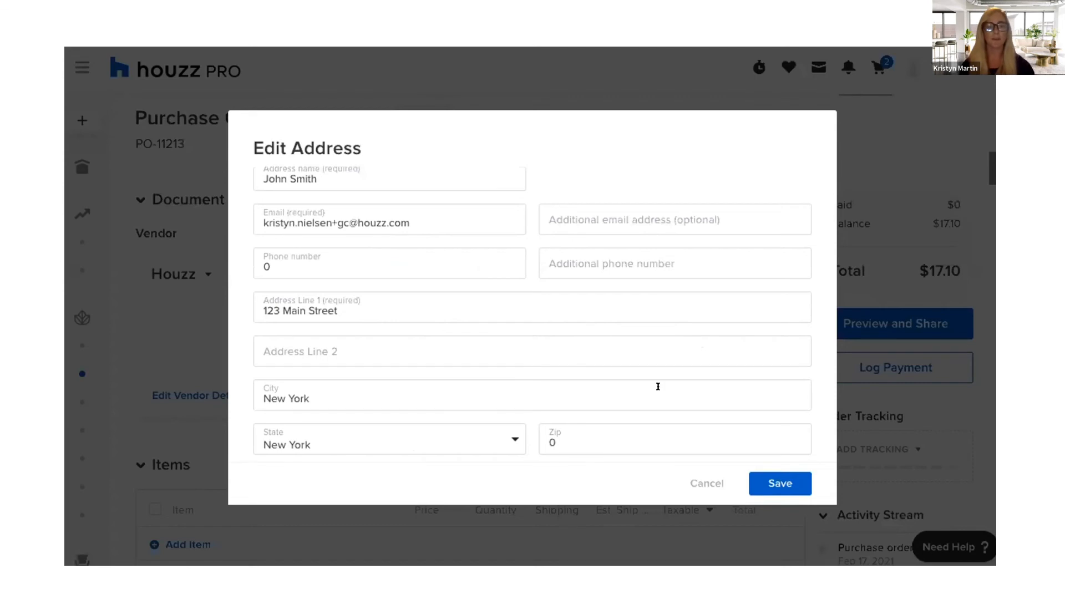
pyautogui.scroll(1, 665, 410)
pyautogui.click(690, 483)
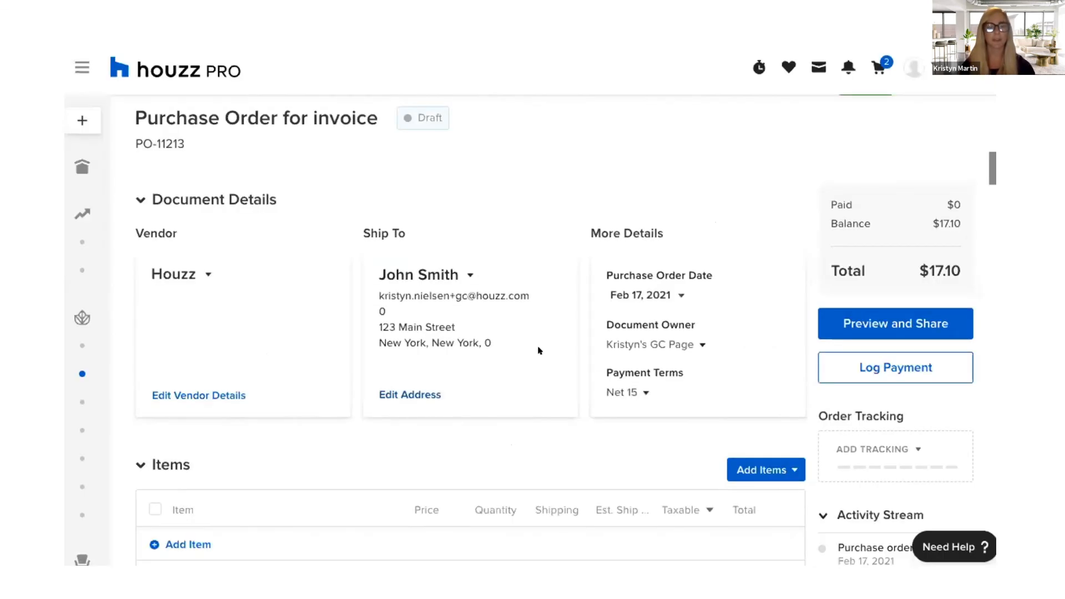
# Start a new ship-to address with saving to the company address book enabled, and discard it
pyautogui.click(467, 274)
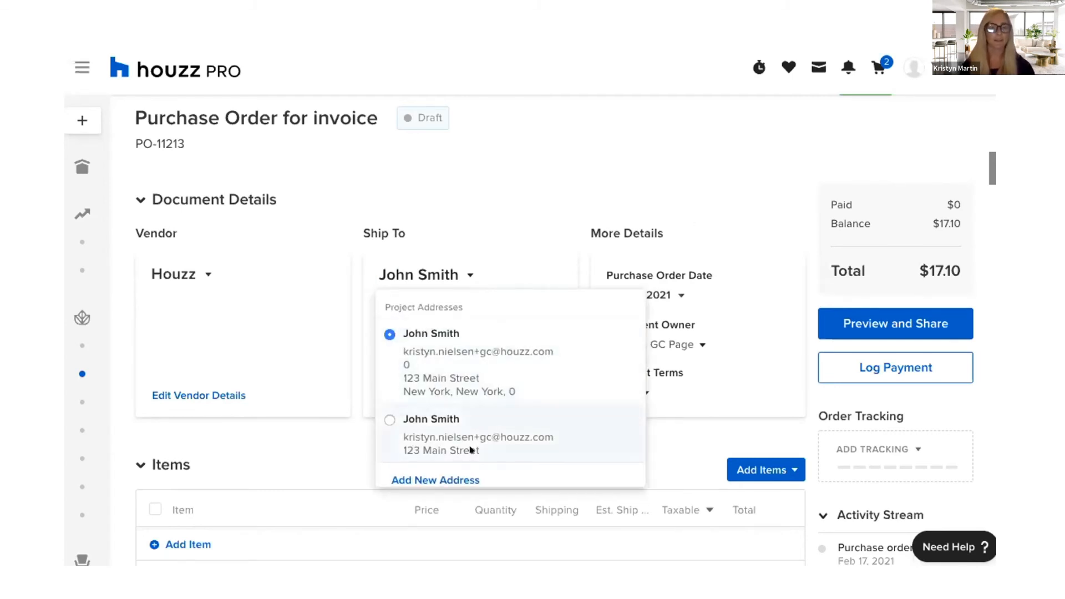
pyautogui.click(417, 477)
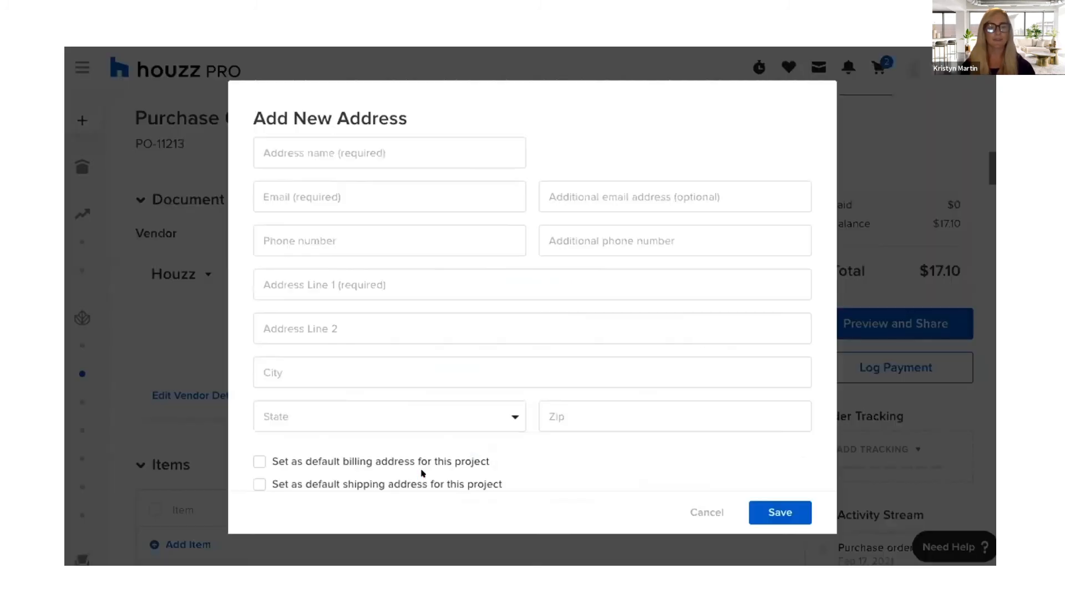
pyautogui.scroll(-1, 399, 295)
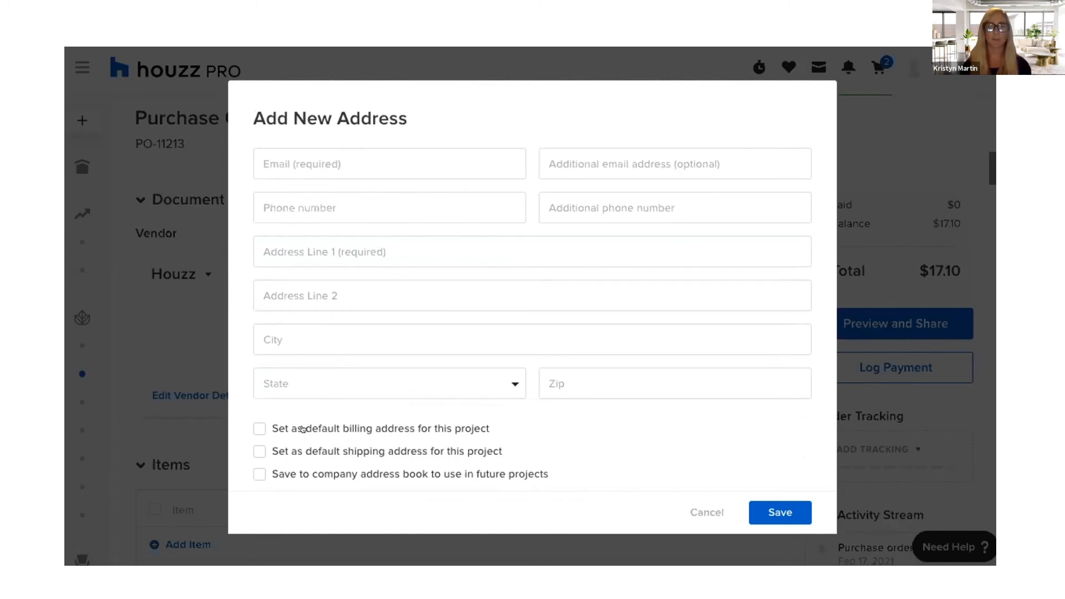
pyautogui.click(259, 473)
pyautogui.moveTo(278, 474); pyautogui.dragTo(562, 486)
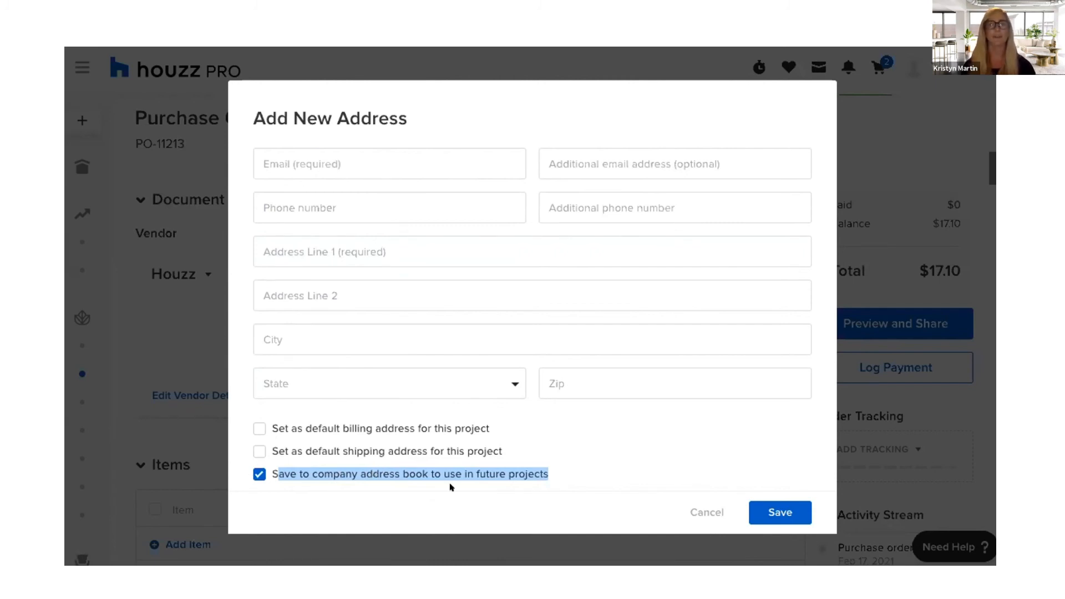
pyautogui.click(703, 509)
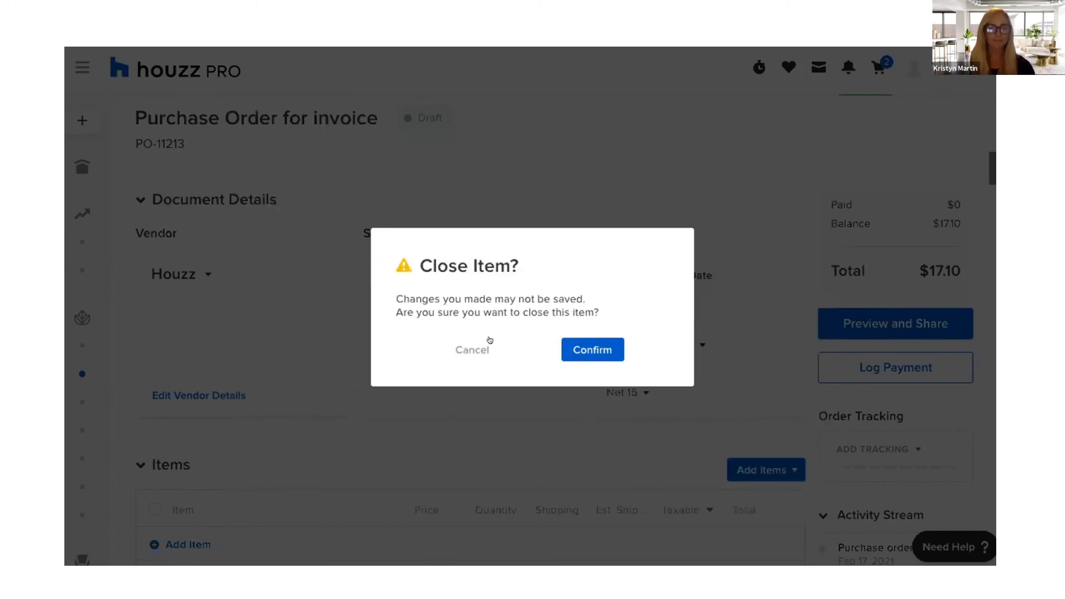
pyautogui.click(588, 353)
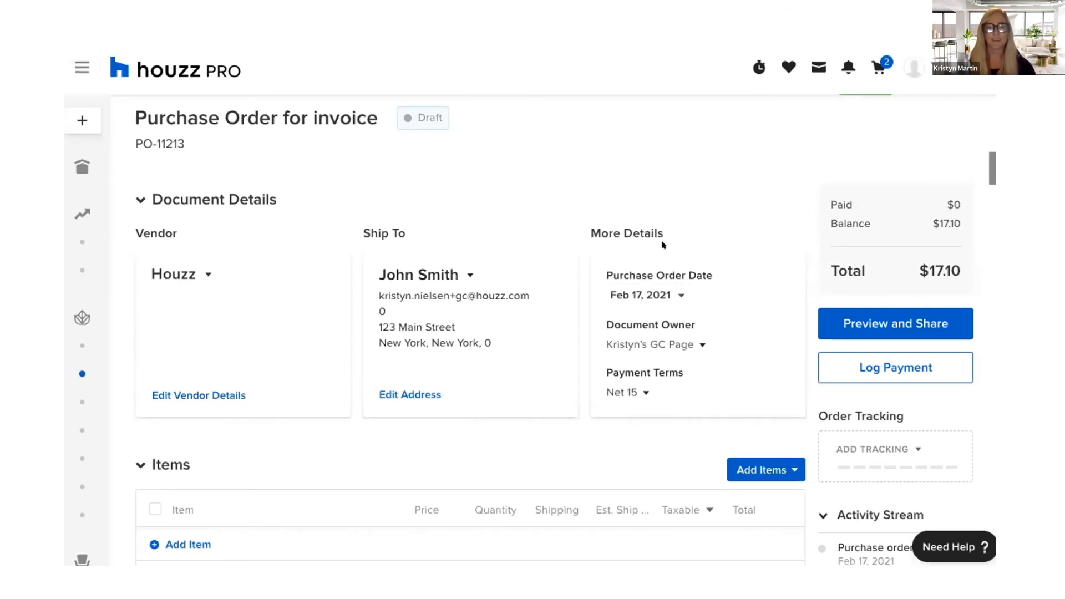
# Set the purchase order date to Feb 19, 2021 and check the available payment terms
pyautogui.click(649, 297)
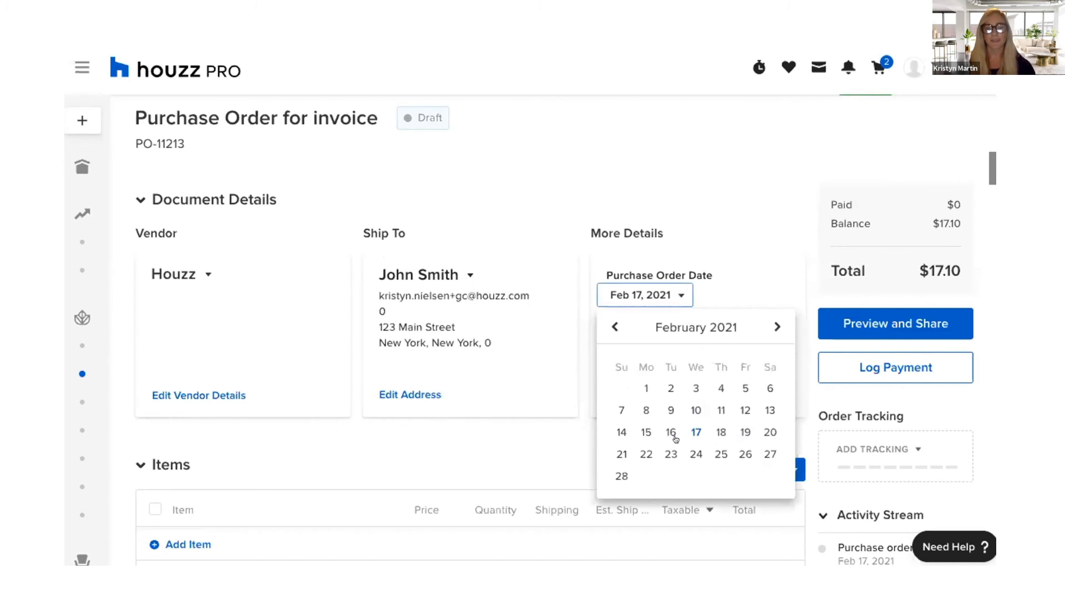
pyautogui.click(744, 432)
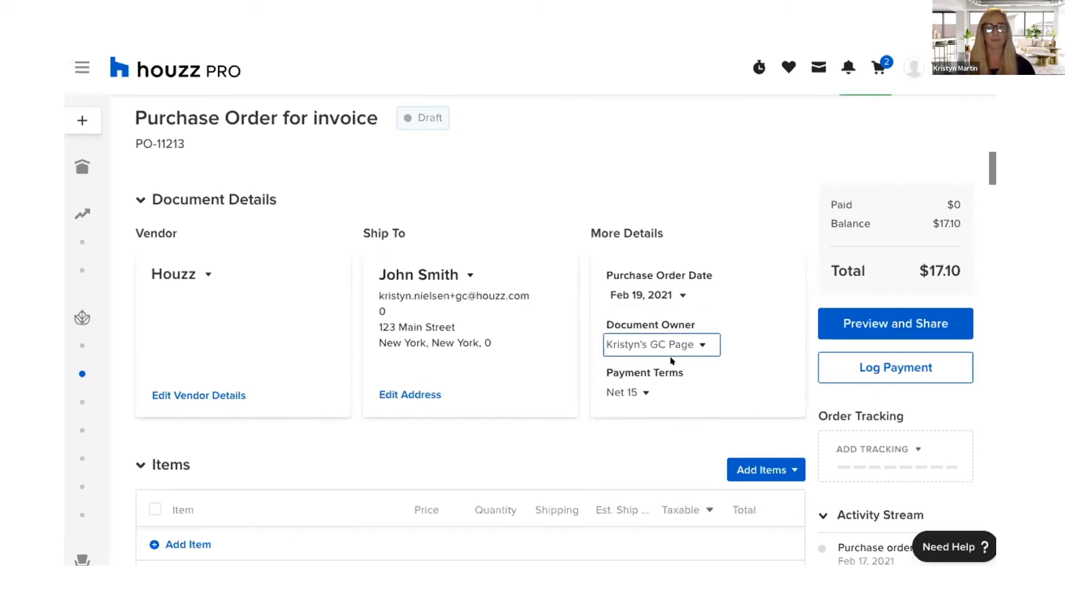
pyautogui.click(625, 392)
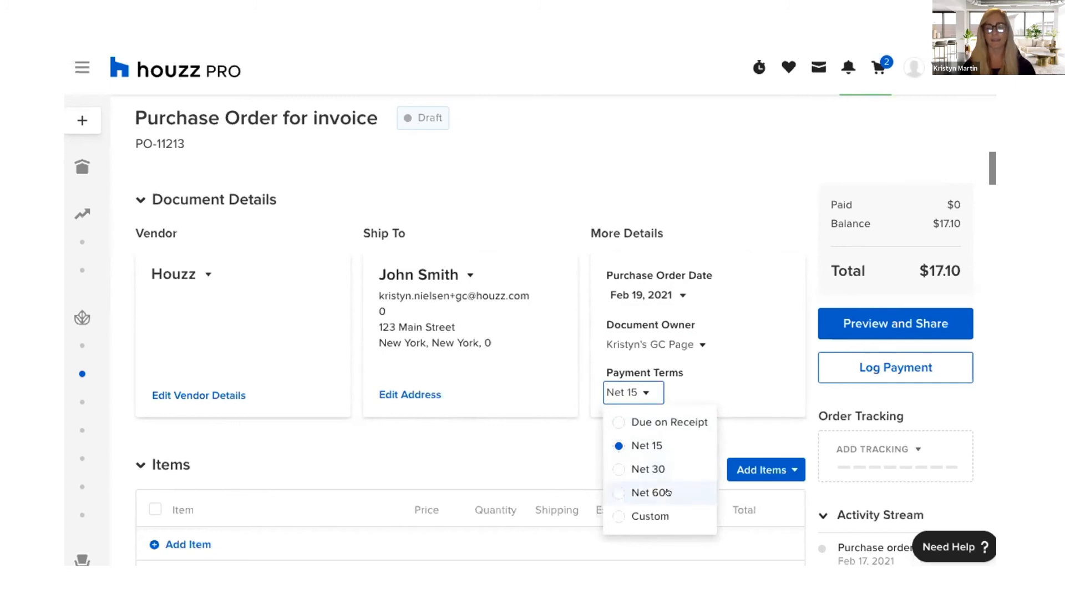
pyautogui.click(545, 450)
# Add the shipping sidemark "tt-xx" to the Mask & Cover: Room Contents item in the purchase order
pyautogui.scroll(-5, 725, 469)
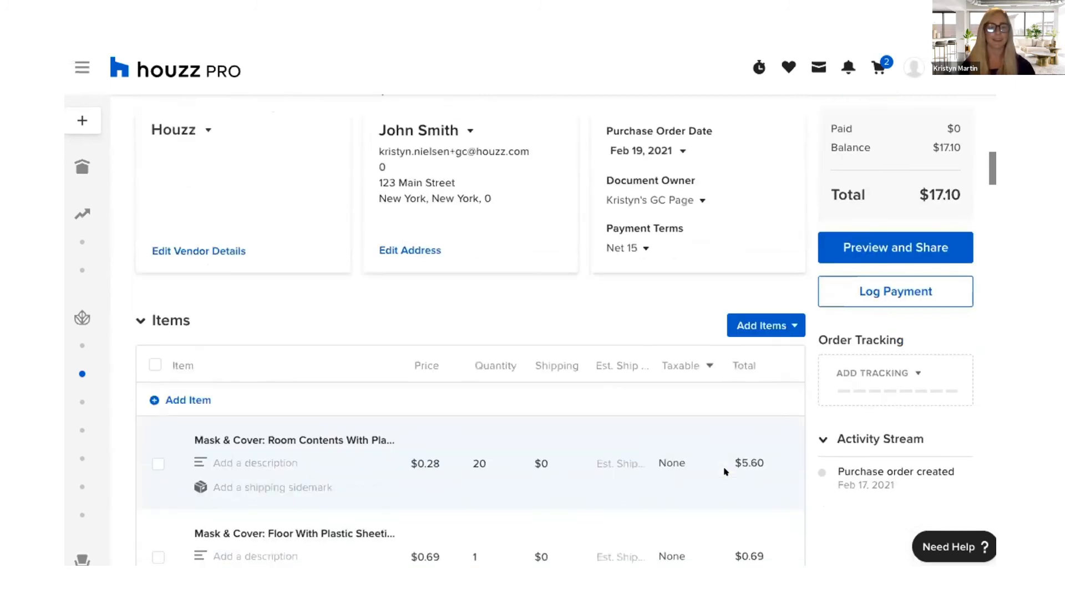
pyautogui.scroll(-1, 725, 470)
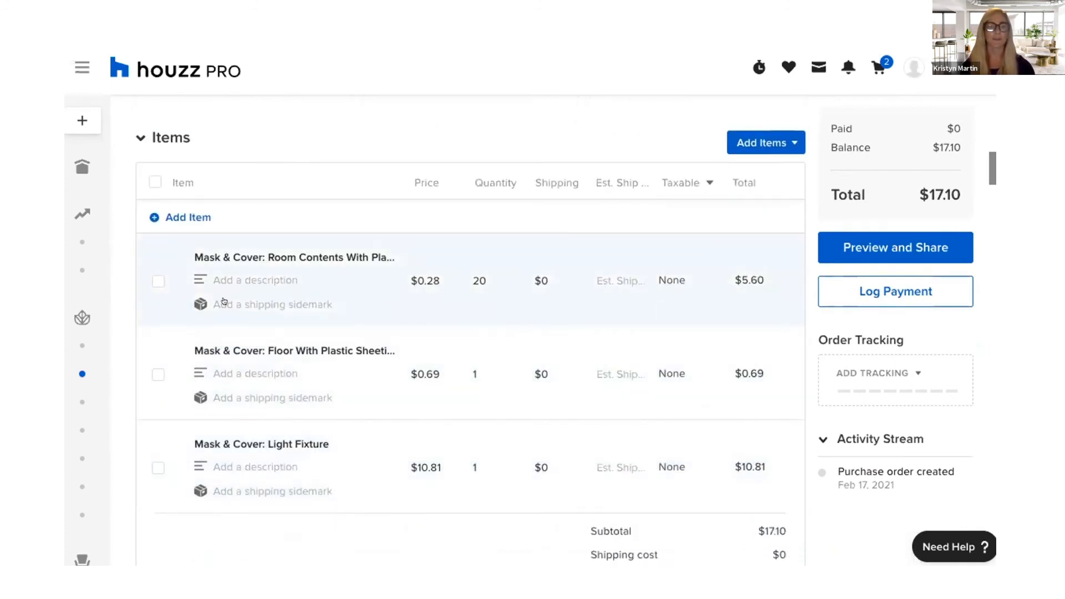
pyautogui.click(292, 273)
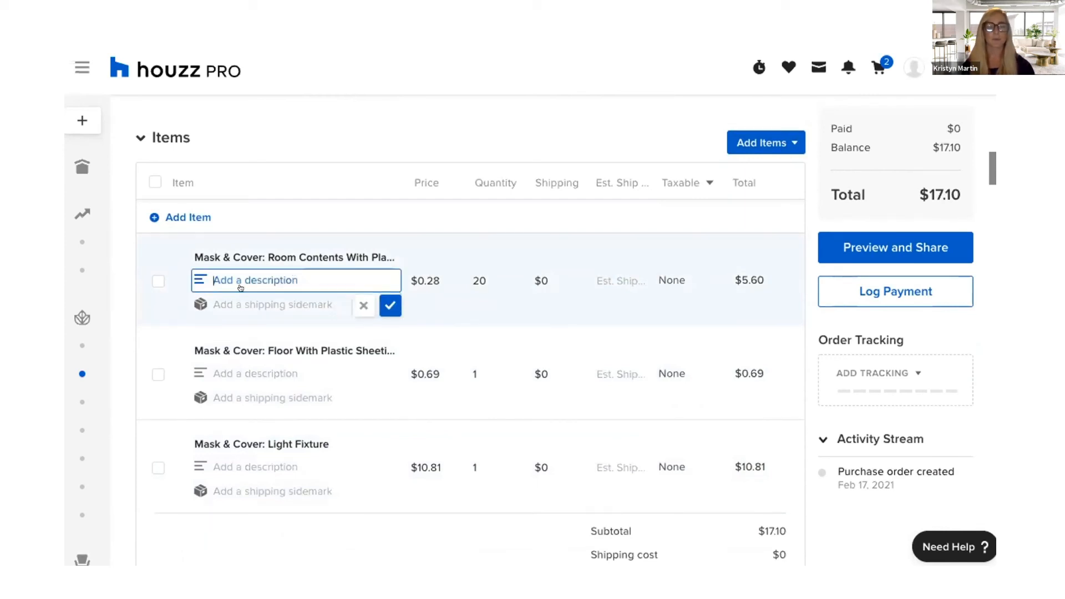
pyautogui.click(268, 300)
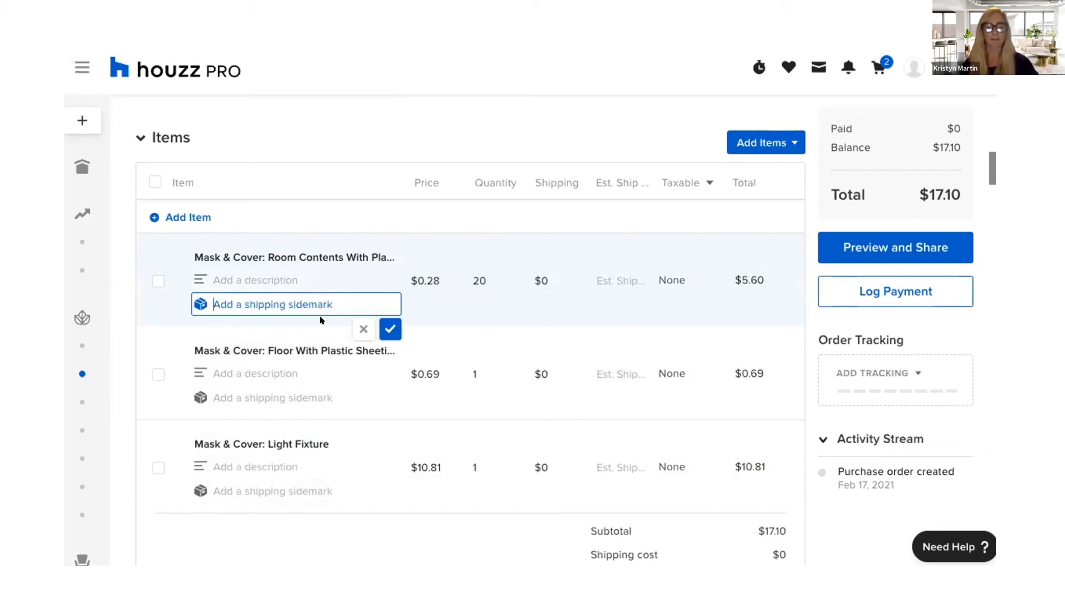
pyautogui.write('tt-xx')
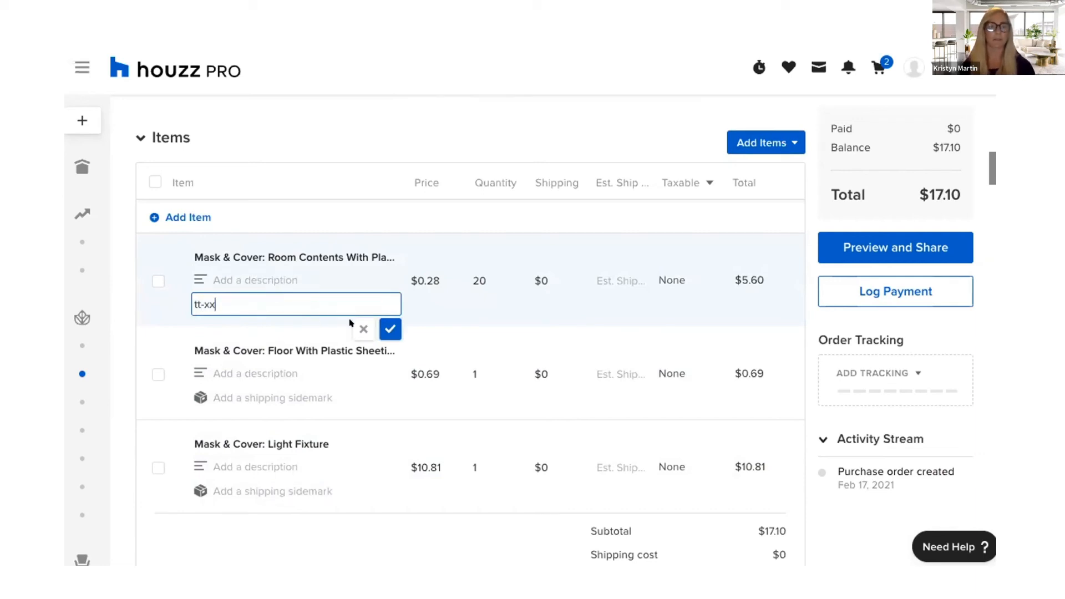
pyautogui.click(389, 329)
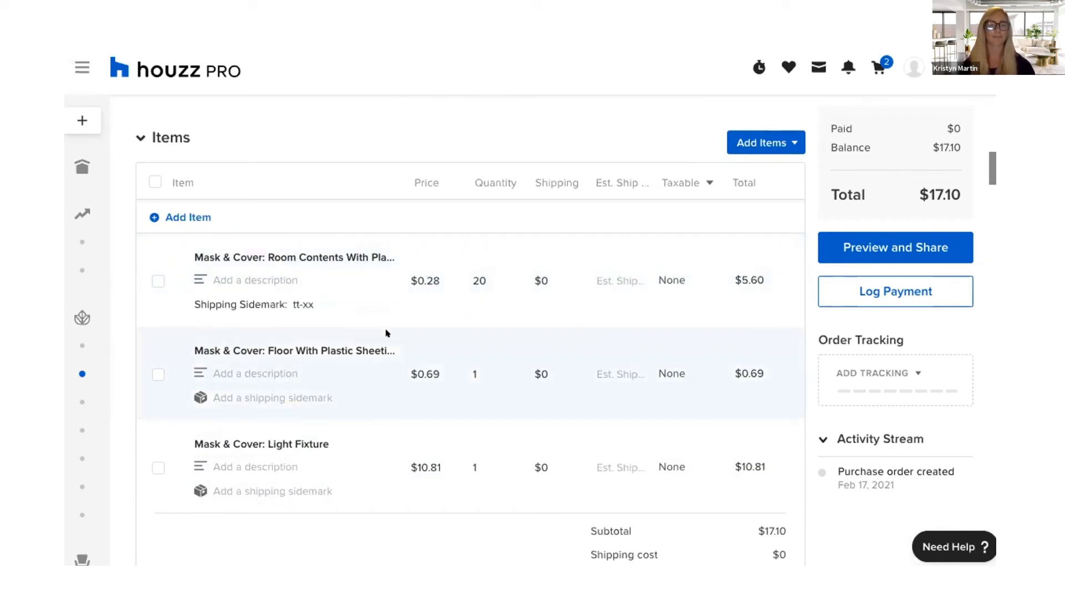
# Start logging a payment on the purchase order, mark the order as billed and set the amount to $10
pyautogui.scroll(-4, 386, 333)
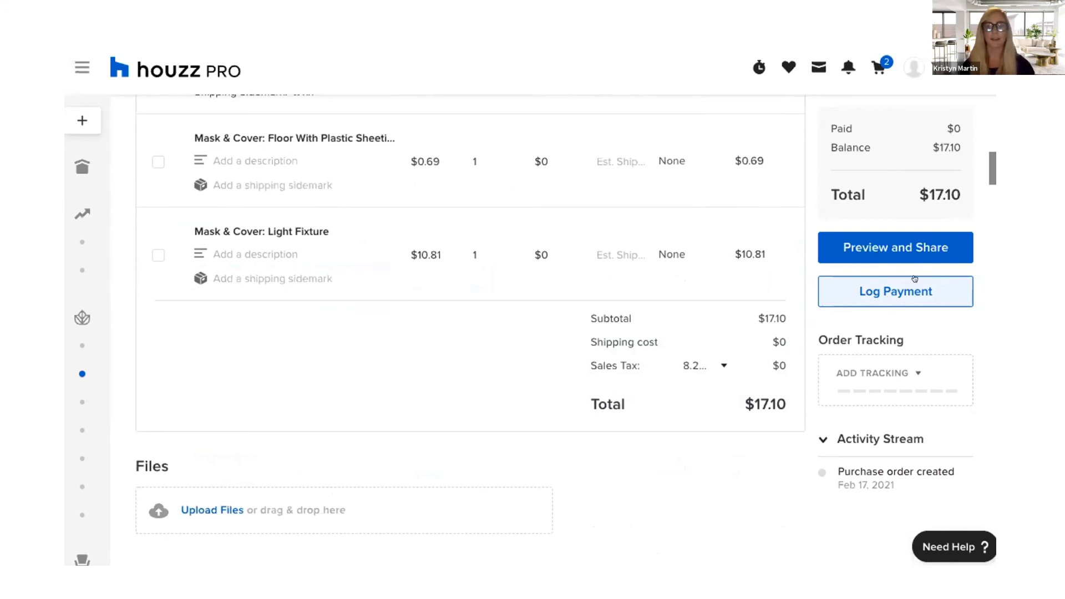
pyautogui.click(870, 291)
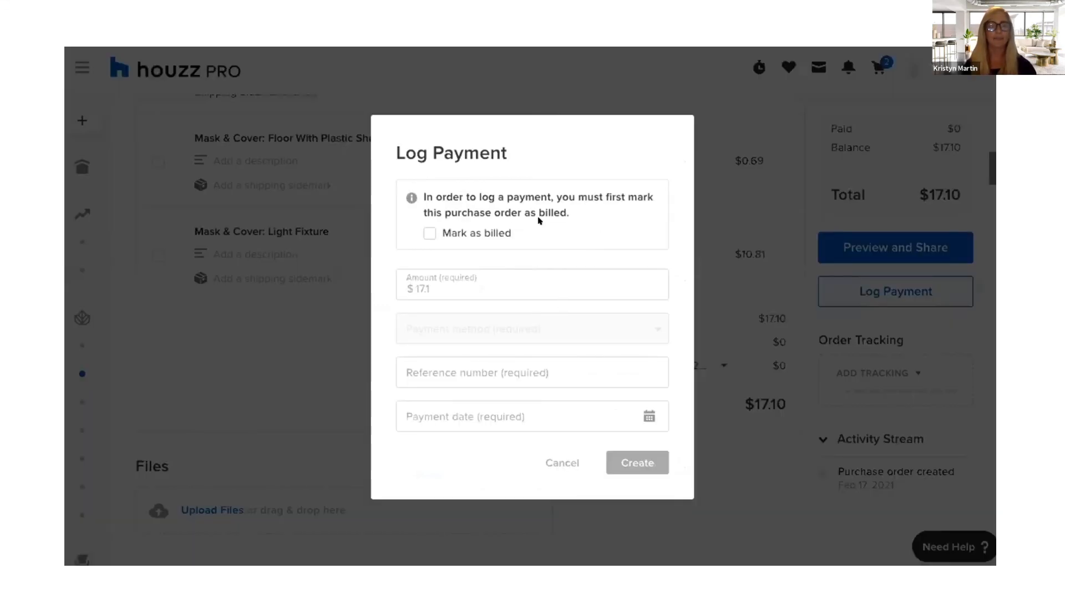
pyautogui.moveTo(572, 213); pyautogui.dragTo(412, 195)
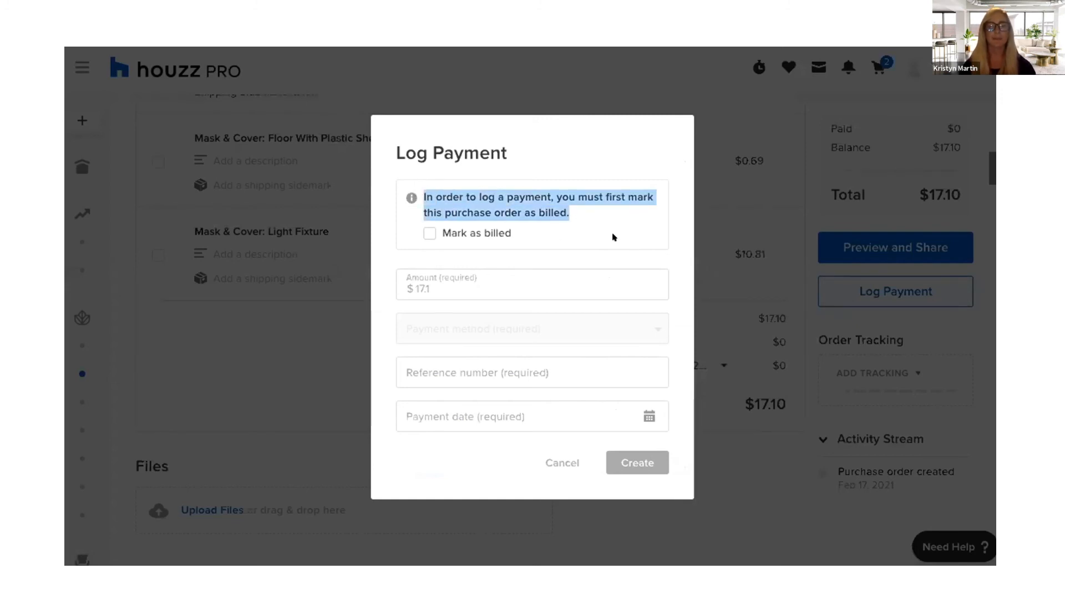
pyautogui.click(428, 232)
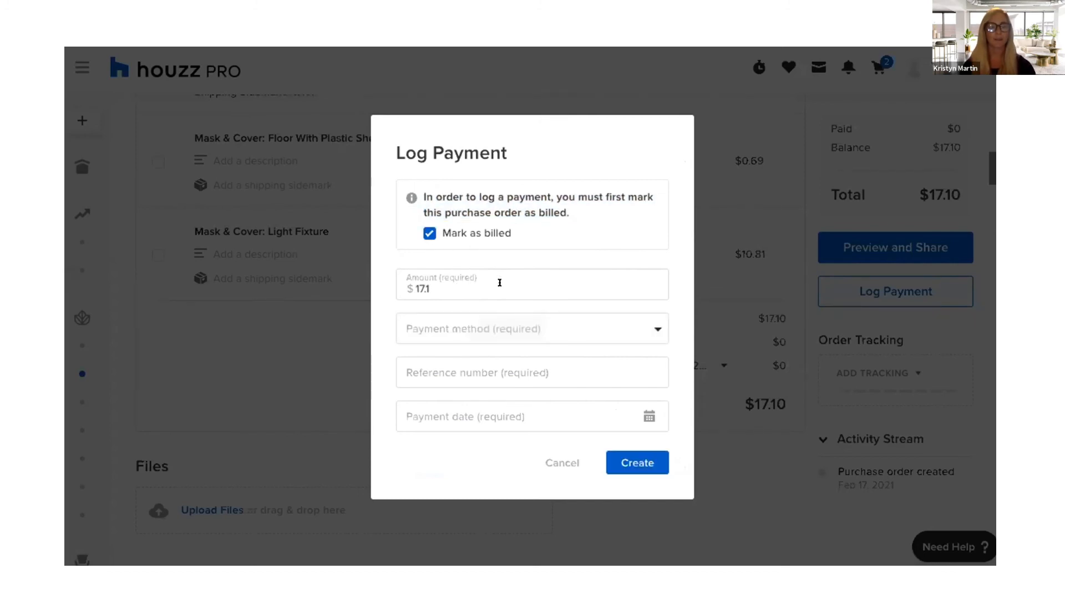
pyautogui.click(444, 284)
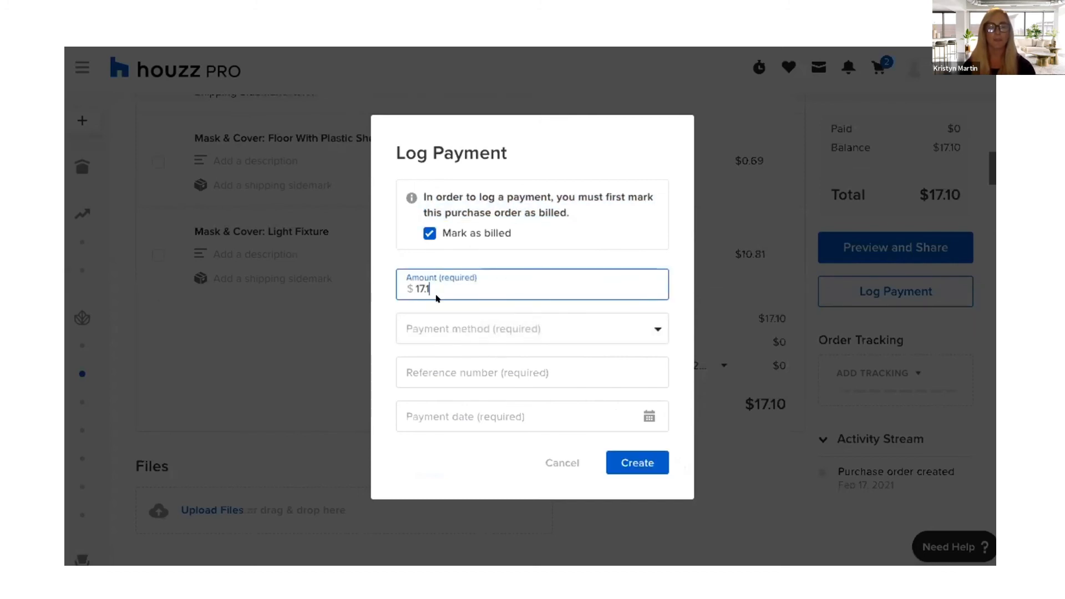
pyautogui.press('BackSpace')
pyautogui.press('BackSpace')
pyautogui.press('BackSpace')
pyautogui.write('0')
# Log the payment as a Bank Transfer with reference number 11 and payment date Feb 12, 2021
pyautogui.click(497, 335)
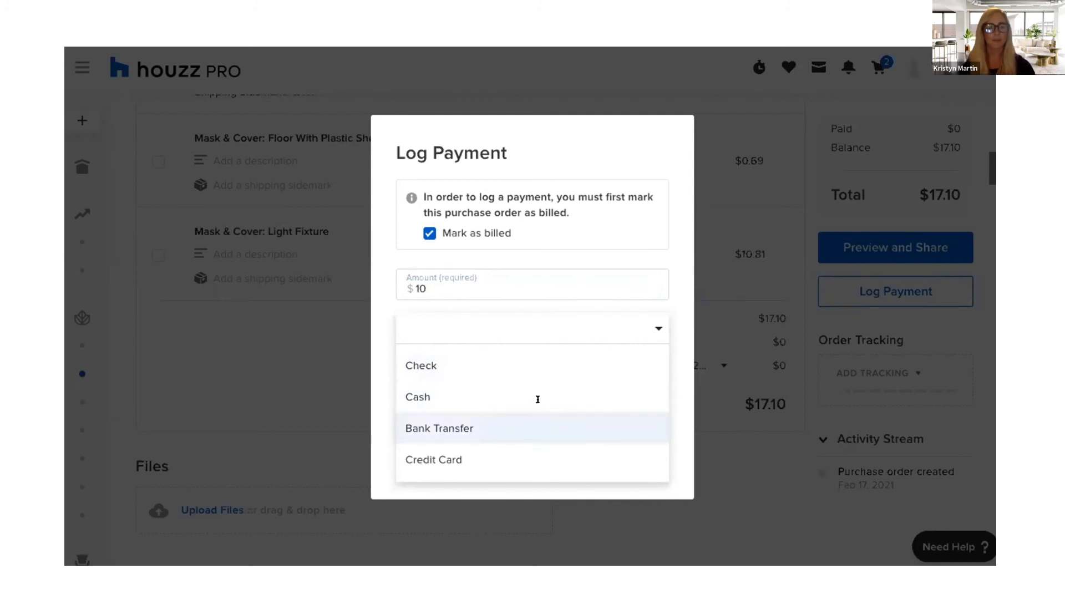
pyautogui.click(539, 421)
pyautogui.click(482, 373)
pyautogui.write('11')
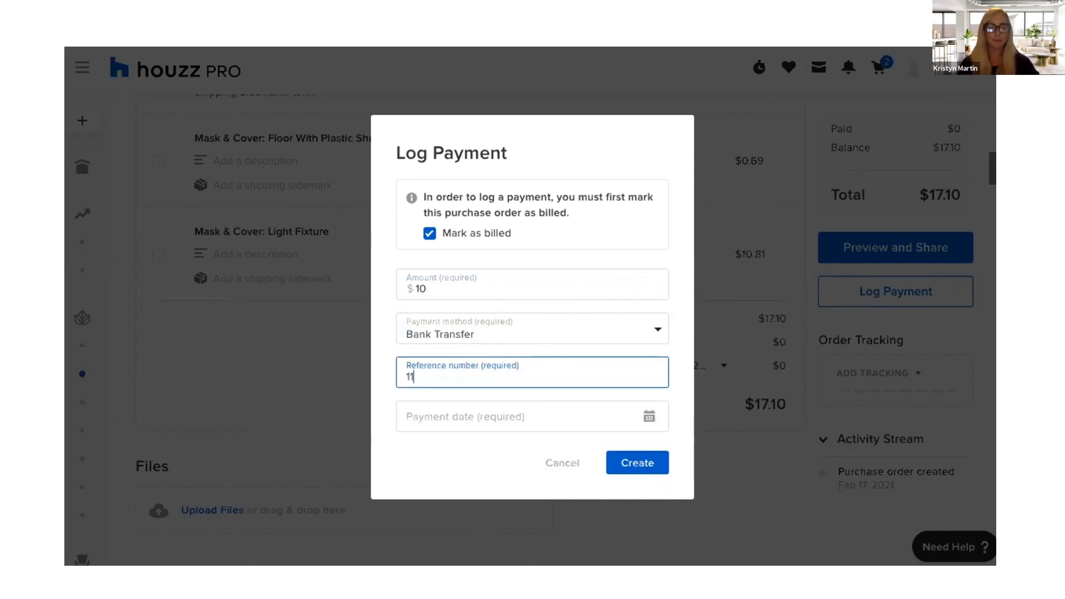
pyautogui.click(475, 414)
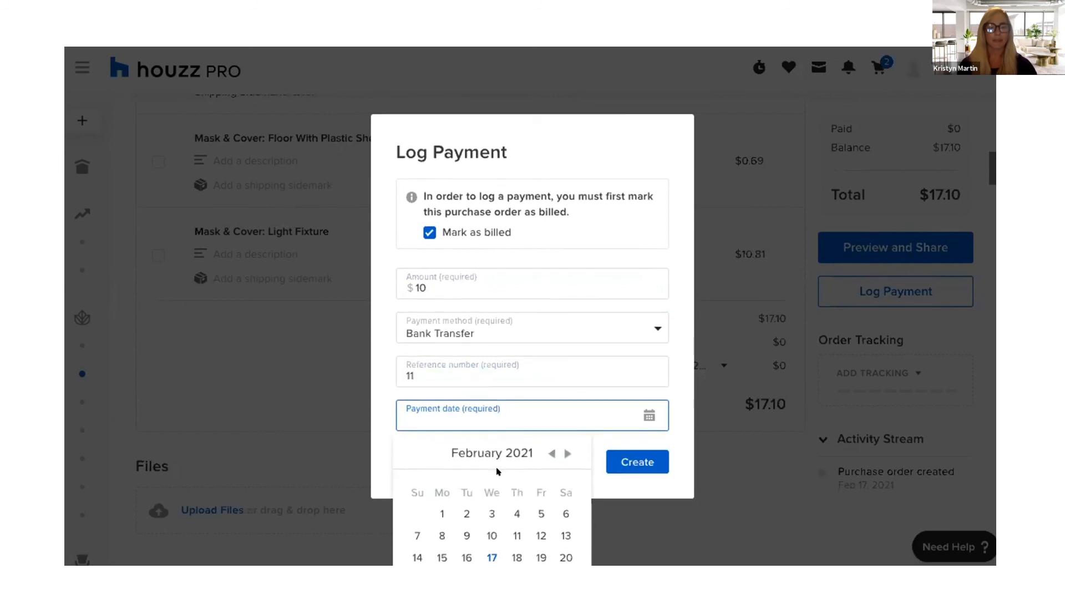
pyautogui.scroll(-1, 499, 468)
pyautogui.click(539, 512)
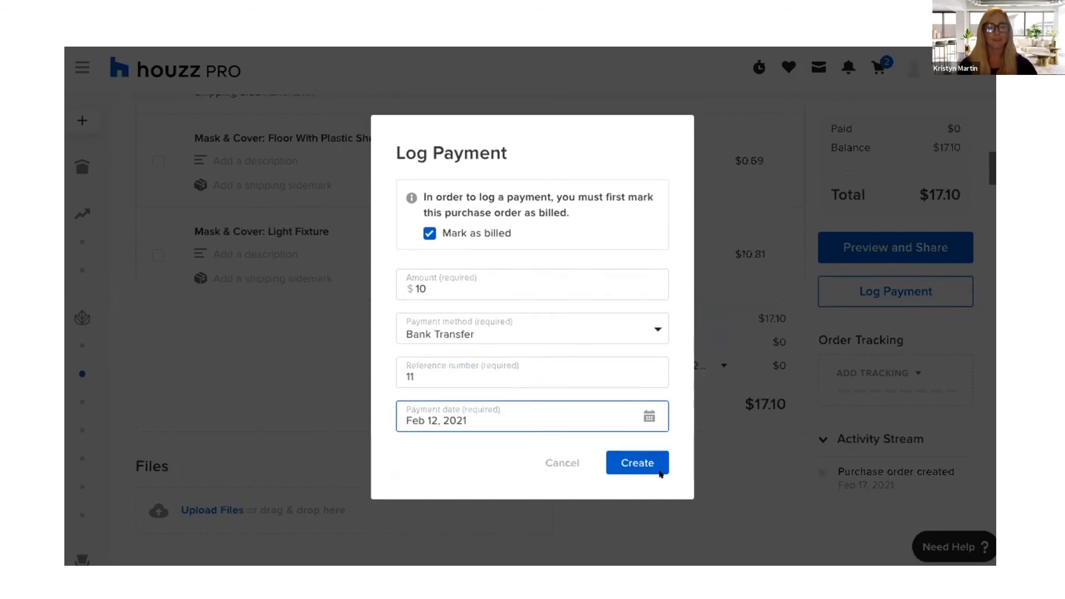
pyautogui.click(628, 463)
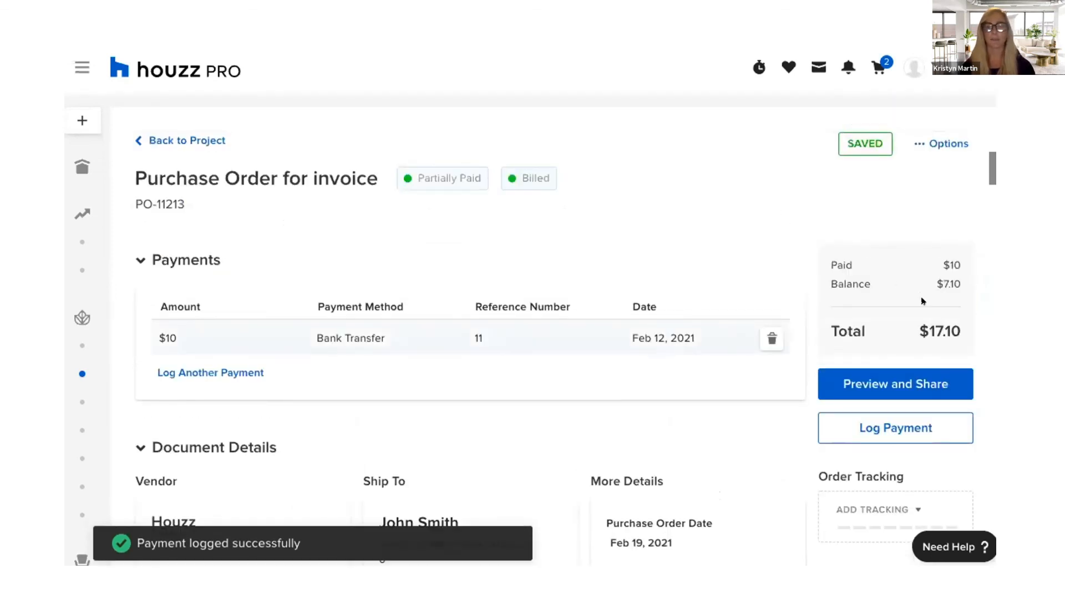
# Check the purchase order's paid and balance amounts and the available order tracking statuses without choosing one
pyautogui.moveTo(938, 261); pyautogui.dragTo(965, 285)
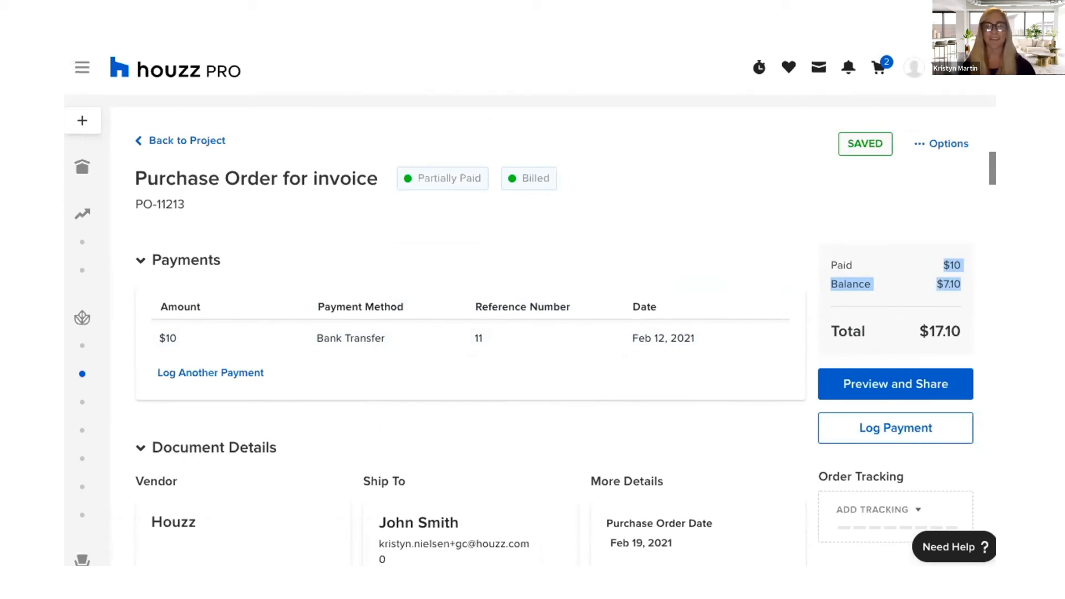
pyautogui.scroll(-3, 985, 308)
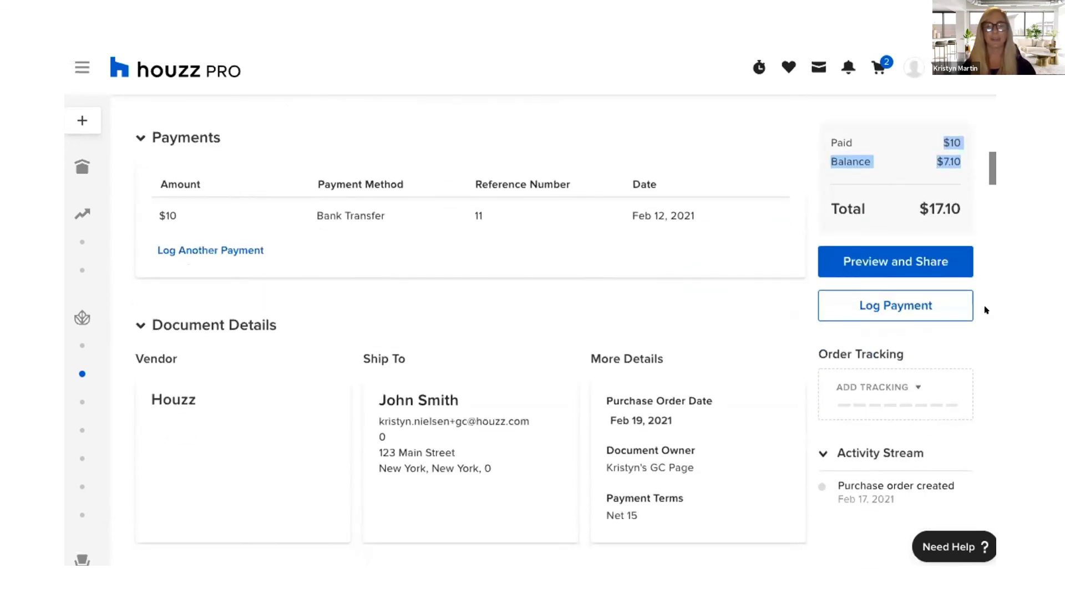
pyautogui.scroll(-4, 985, 308)
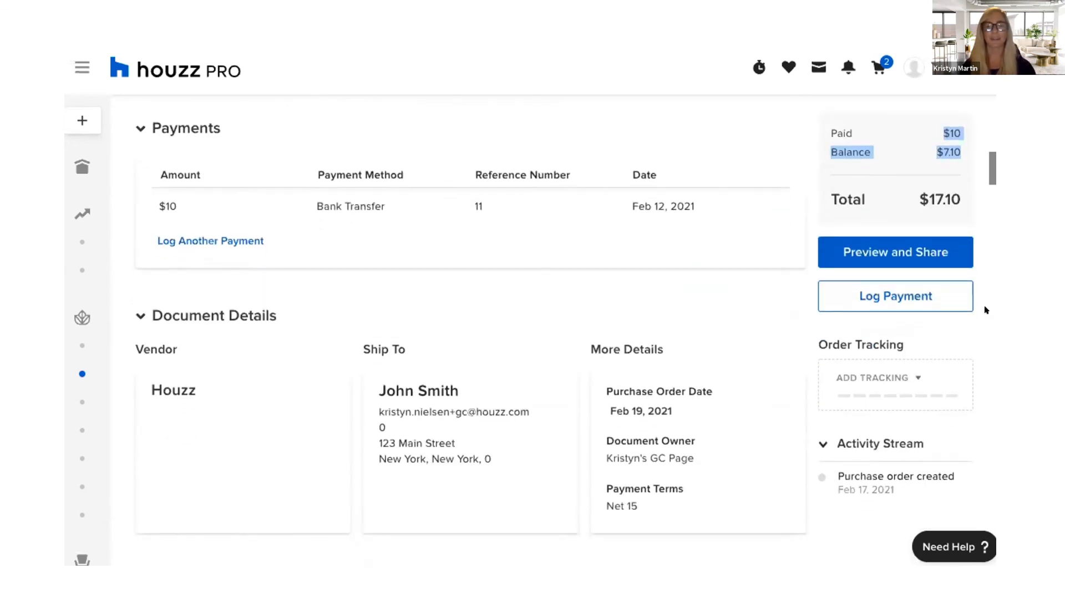
pyautogui.click(904, 373)
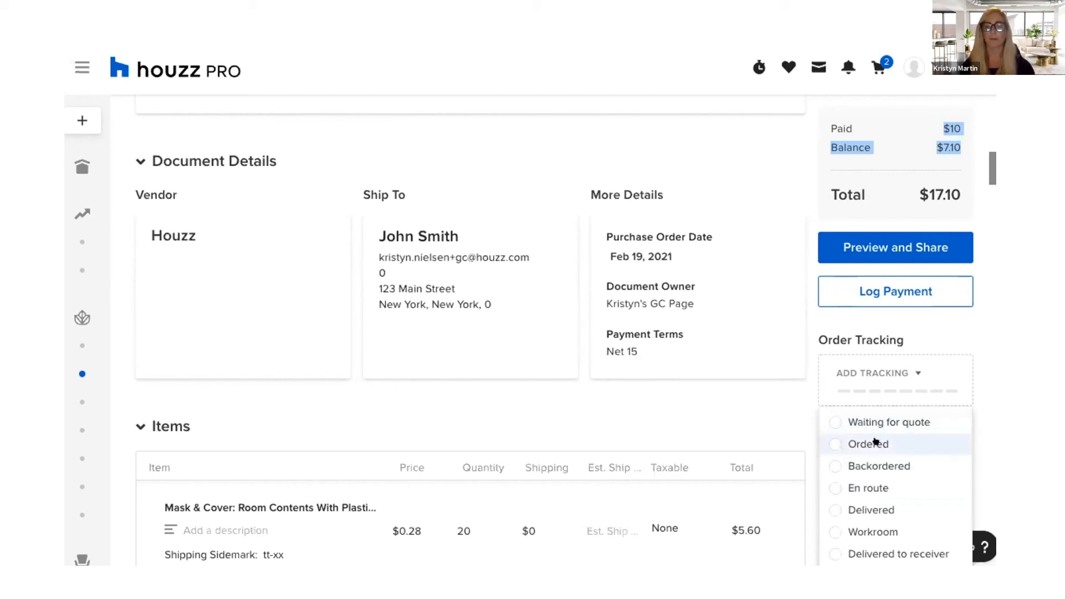
pyautogui.scroll(-1, 914, 473)
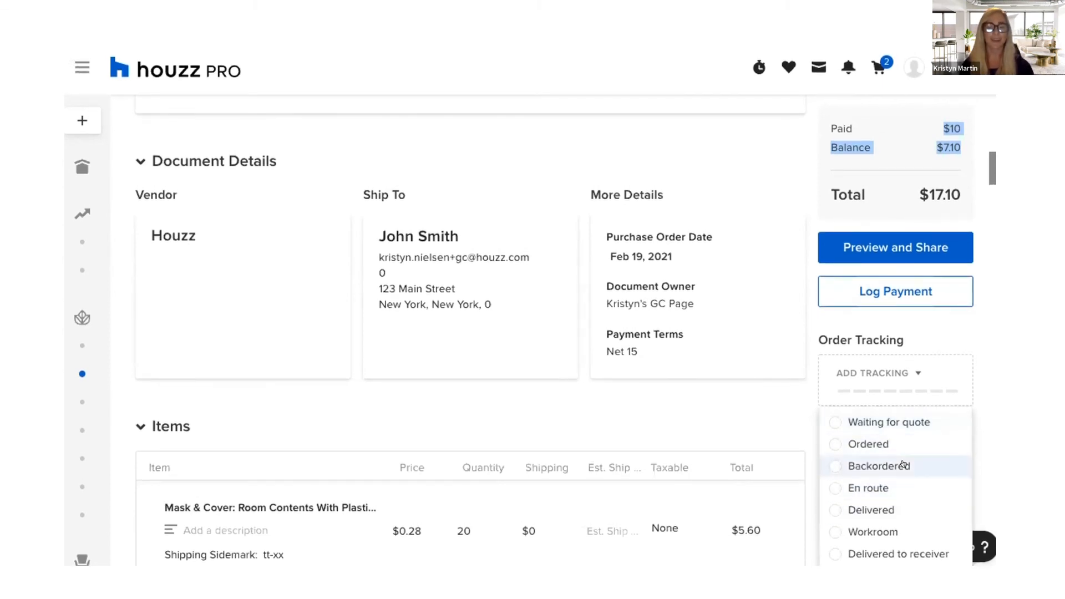
pyautogui.click(985, 448)
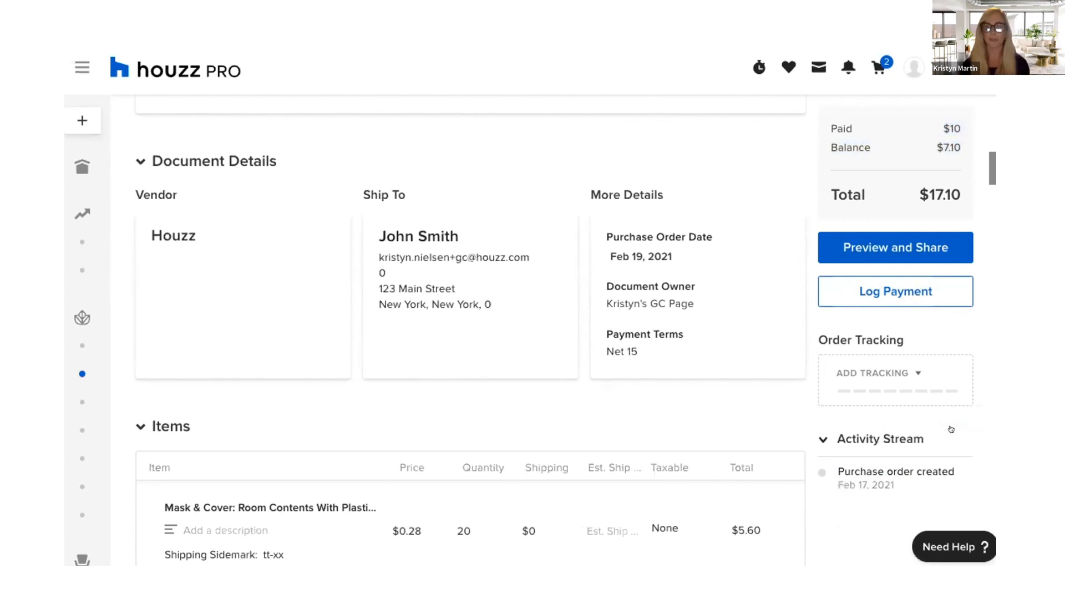
# Review the whole purchase order, including its payments, document details, items and totals
pyautogui.scroll(-2, 759, 424)
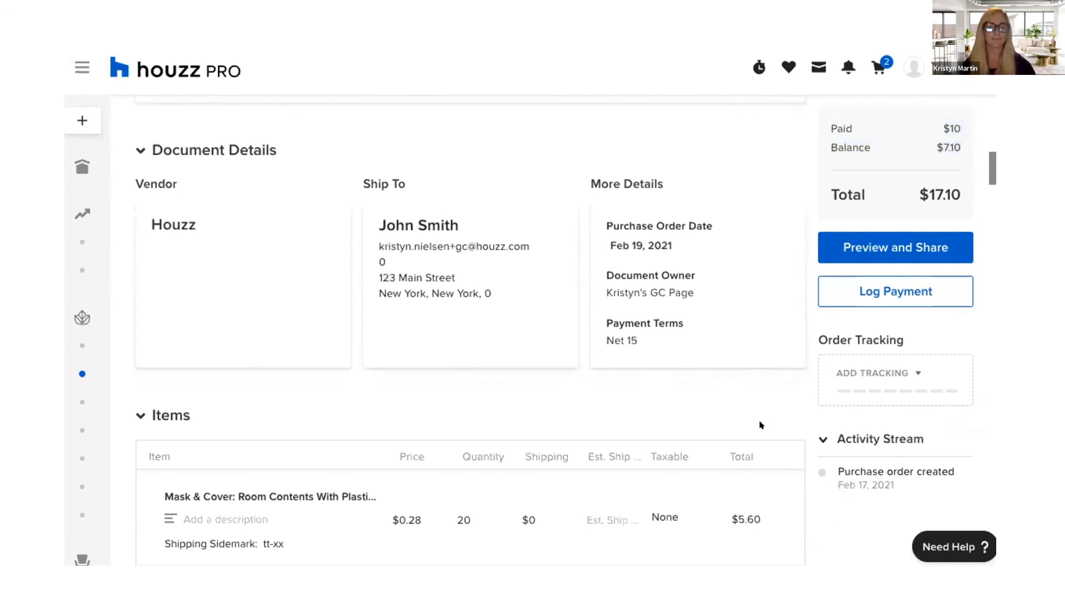
pyautogui.scroll(-5, 758, 424)
pyautogui.scroll(13, 758, 423)
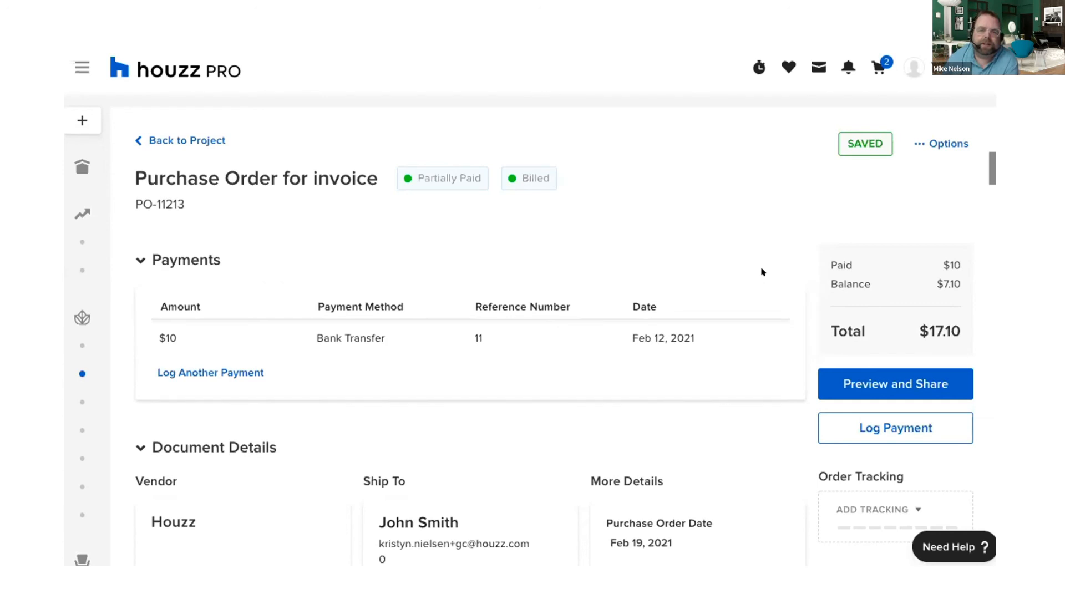
pyautogui.scroll(-2, 761, 272)
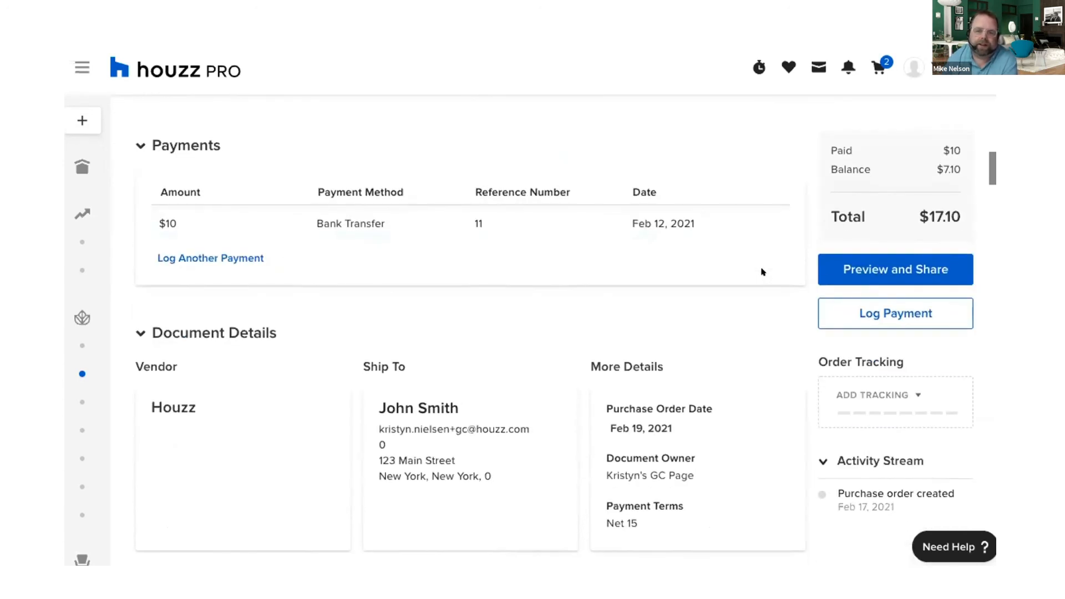
pyautogui.scroll(-8, 761, 271)
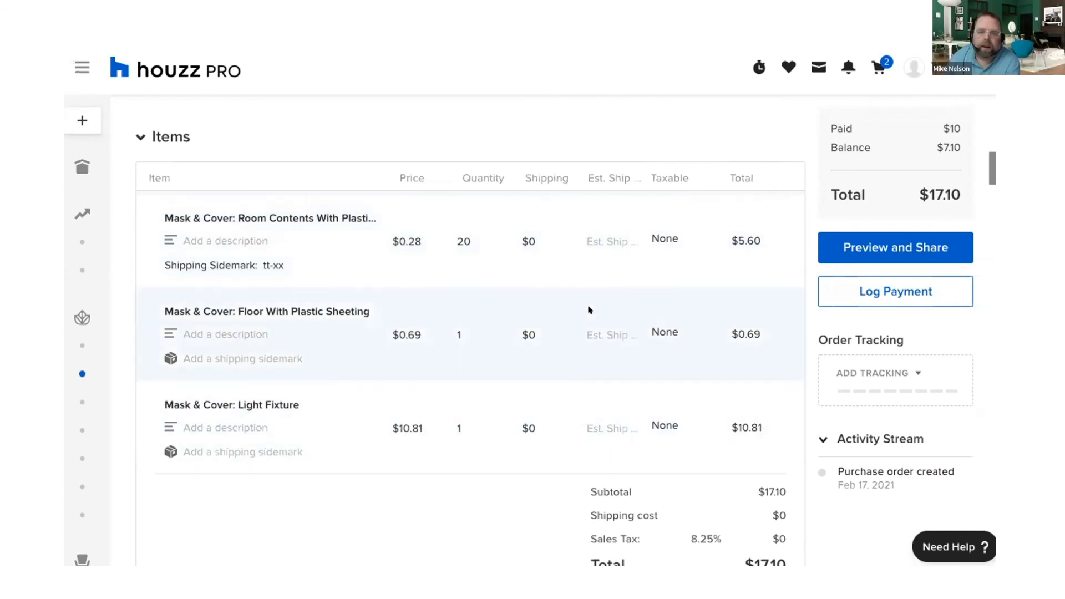
pyautogui.scroll(-1, 588, 309)
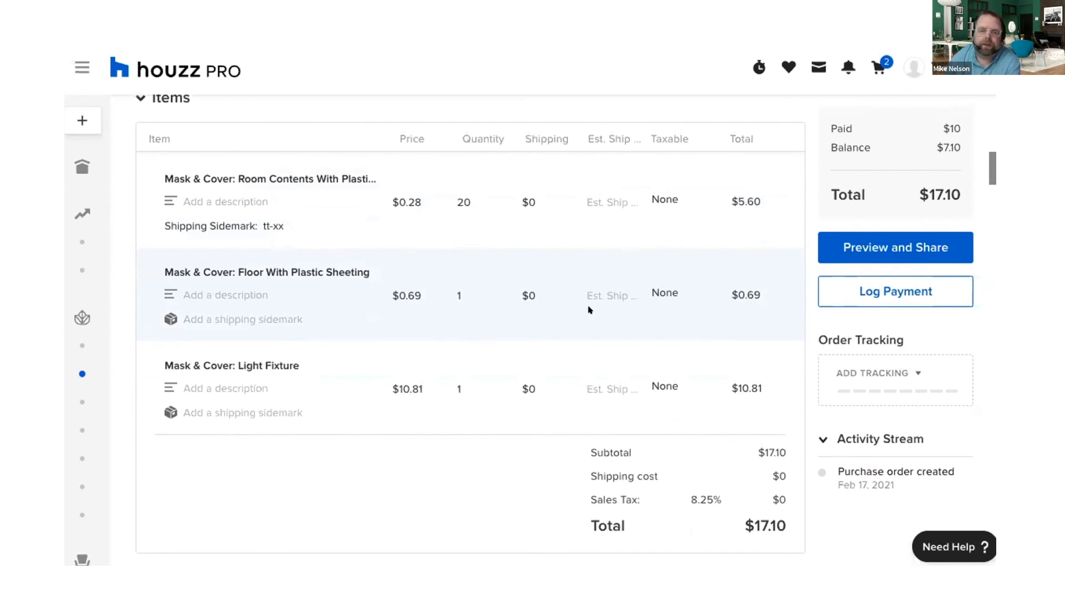
pyautogui.scroll(-1, 589, 310)
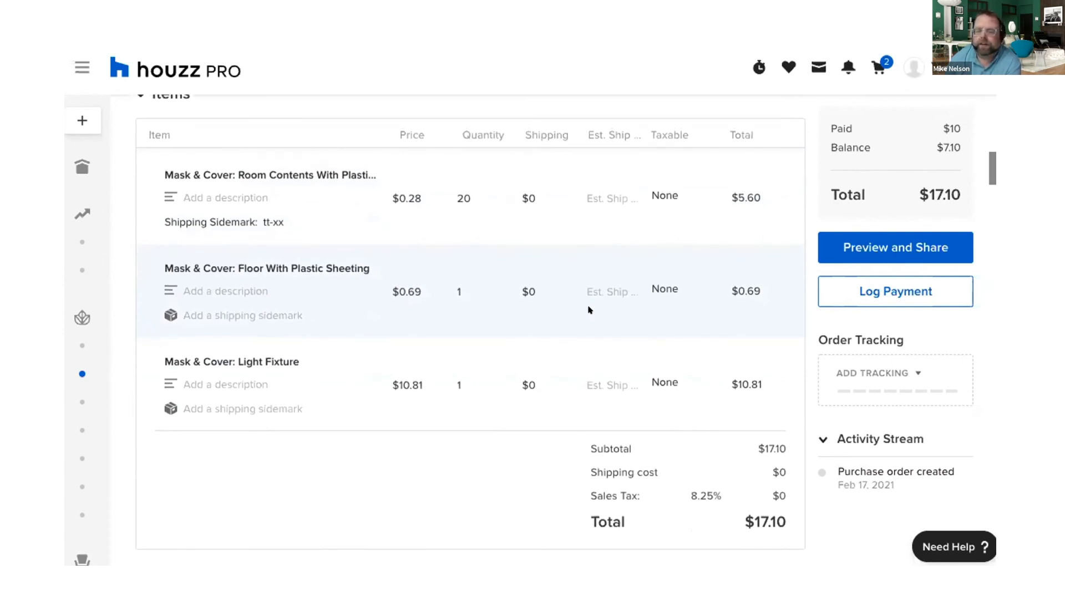
pyautogui.scroll(2, 589, 309)
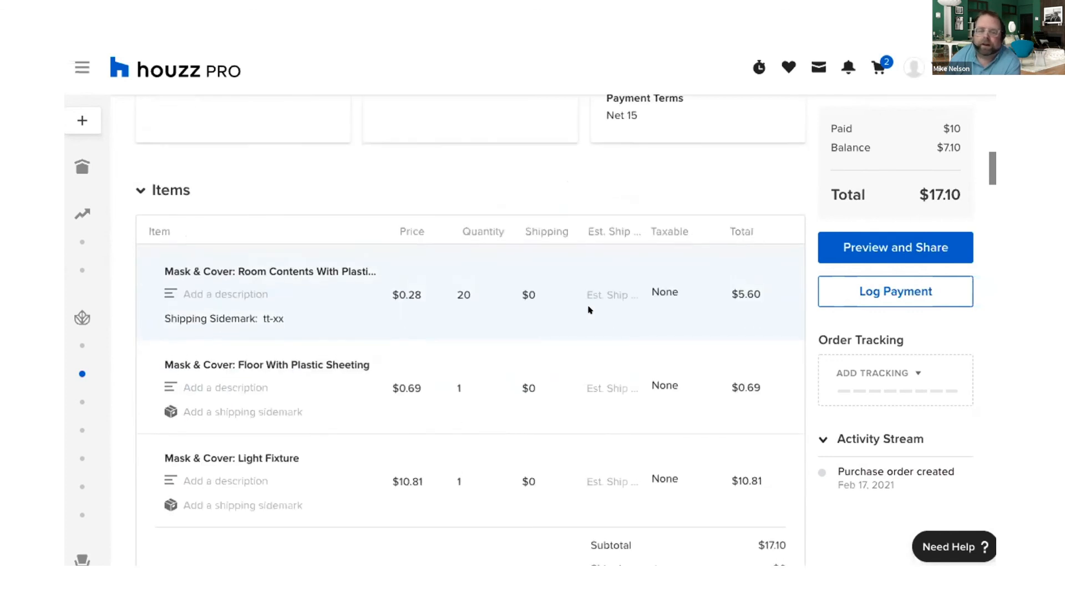
pyautogui.scroll(1, 589, 309)
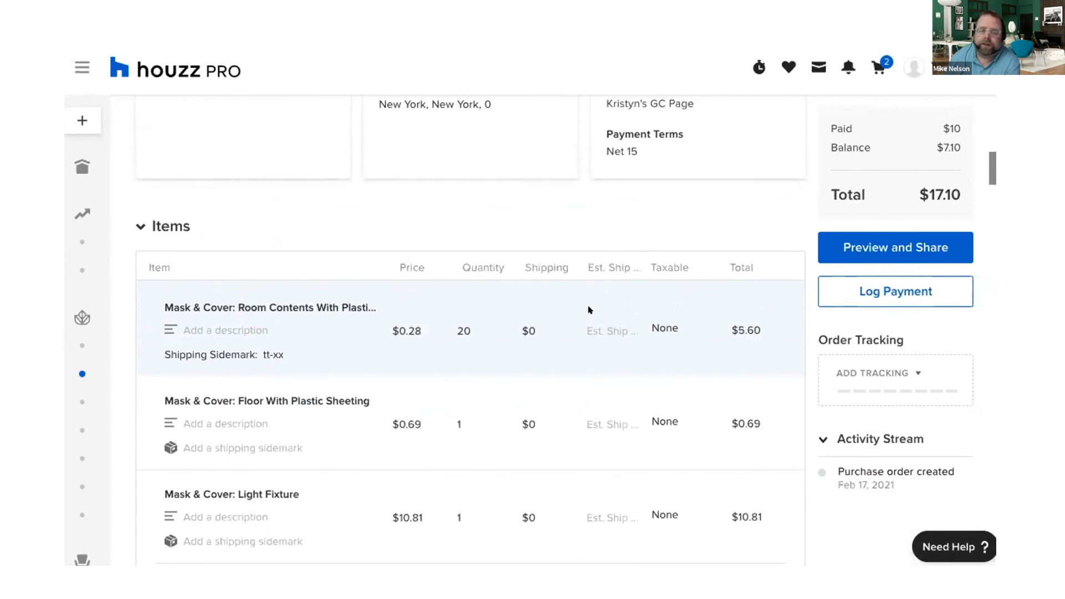
pyautogui.scroll(8, 589, 310)
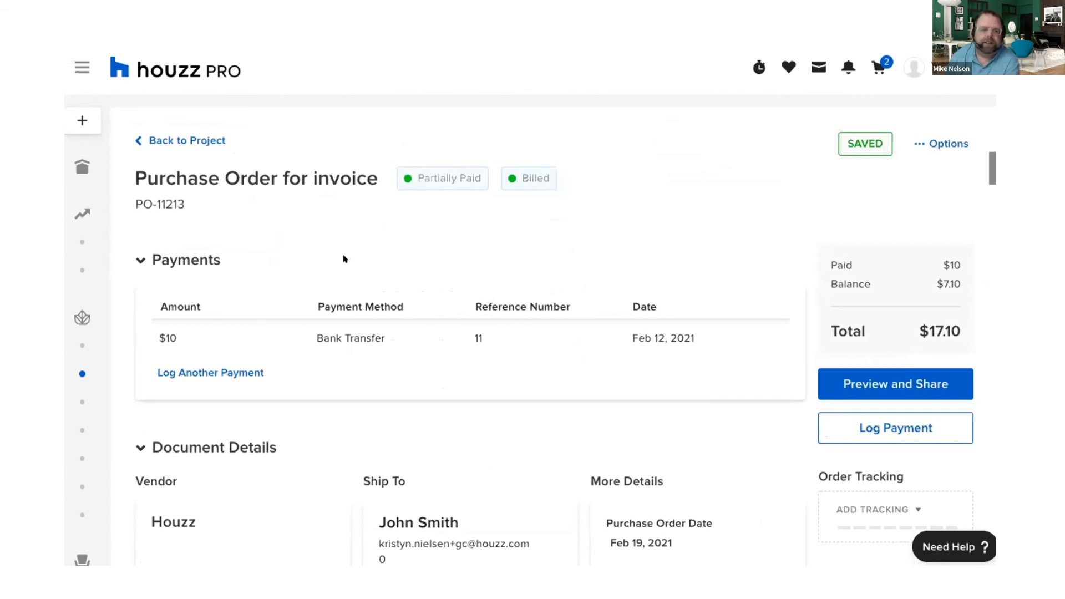
# Return to the San Diego Bath Remodel project and look through its list of estimates
pyautogui.click(173, 136)
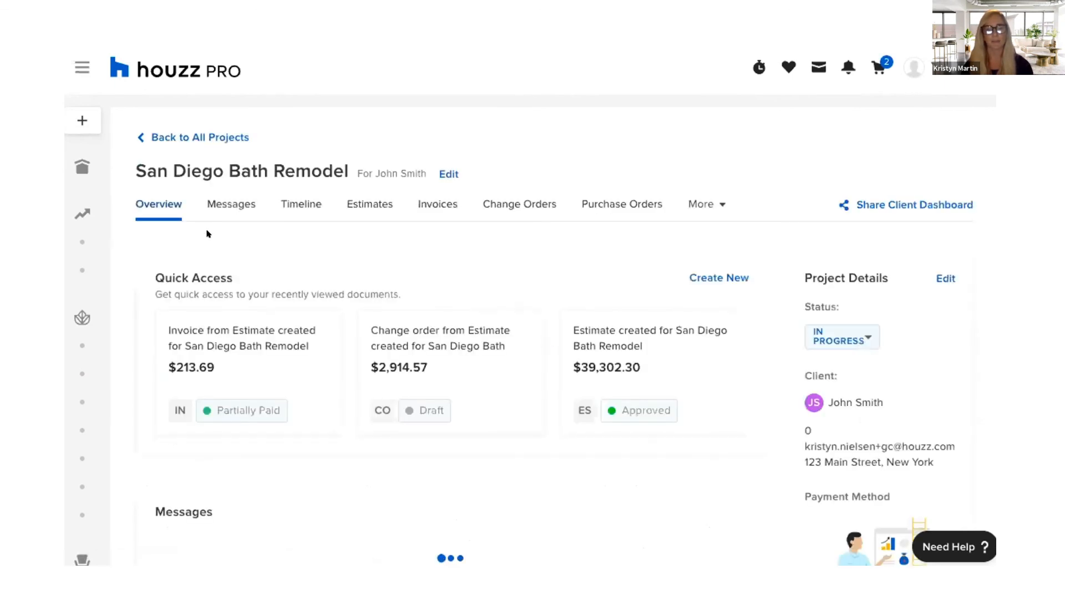
pyautogui.click(361, 202)
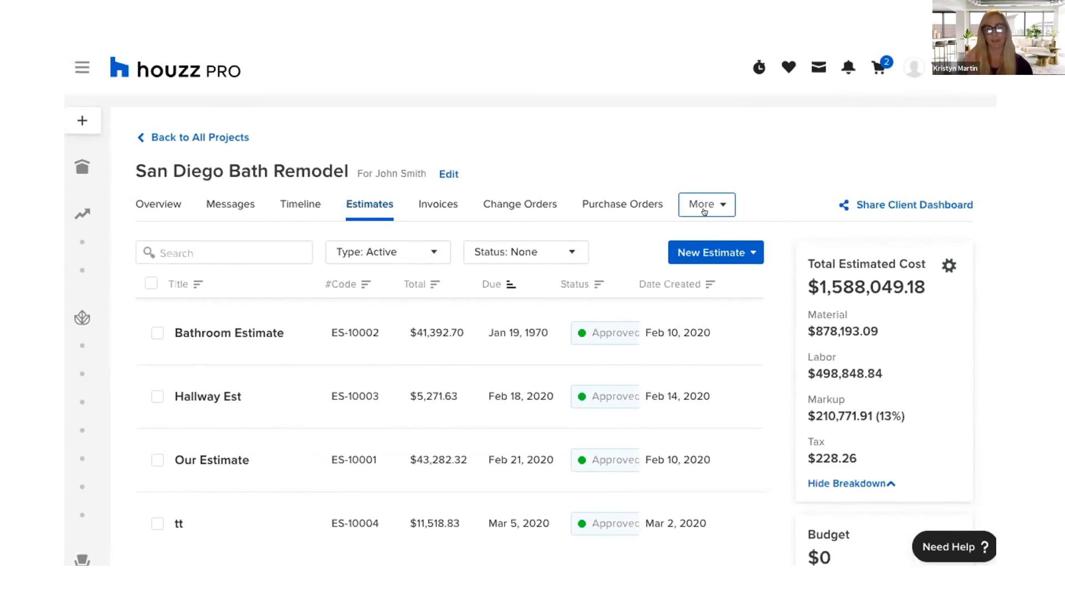
pyautogui.scroll(-2, 720, 309)
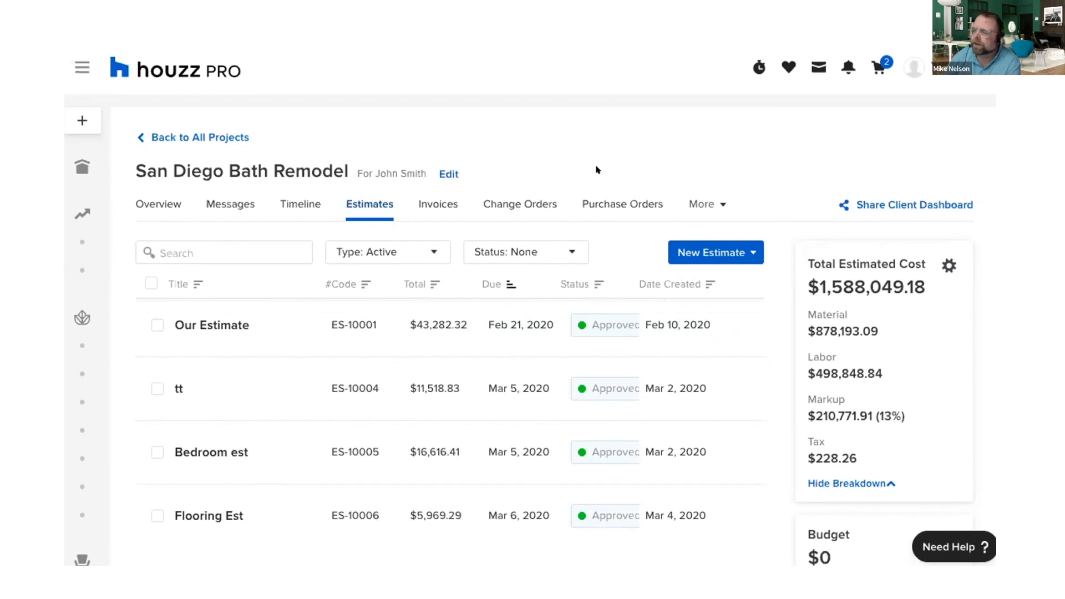
# Review the project's purchase orders and their total purchasing sum, total paid and balance
pyautogui.click(616, 201)
pyautogui.scroll(-1, 426, 392)
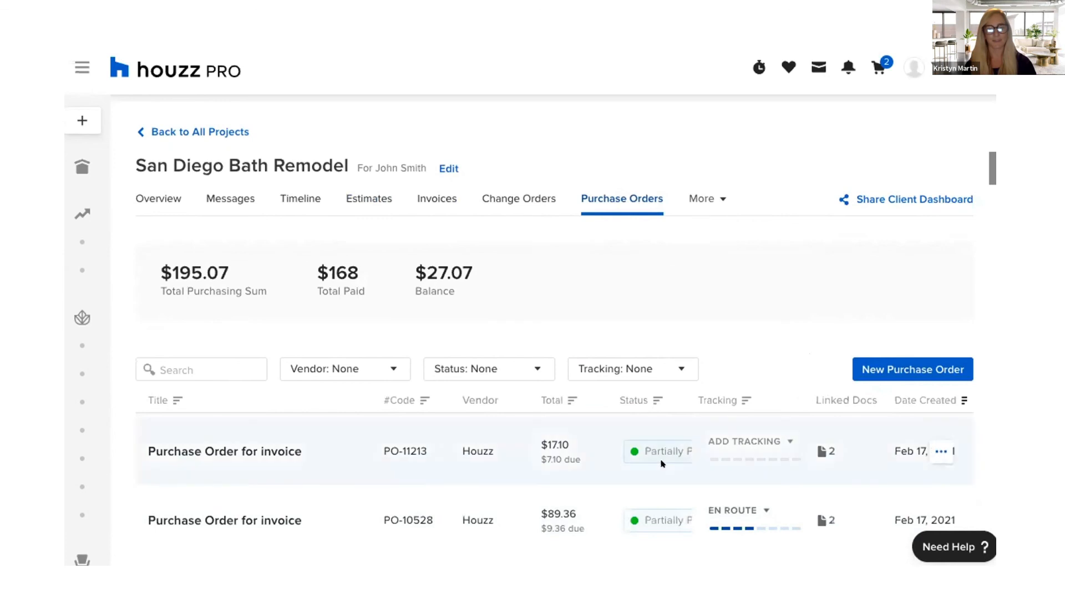
pyautogui.scroll(-1, 660, 460)
pyautogui.scroll(1, 657, 436)
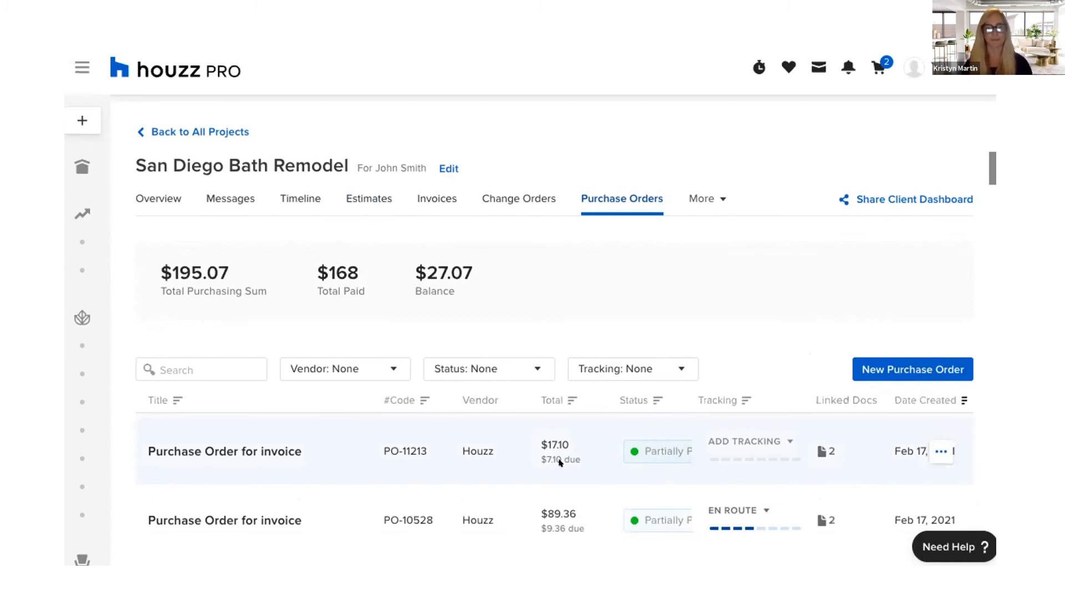
pyautogui.moveTo(473, 271); pyautogui.dragTo(136, 270)
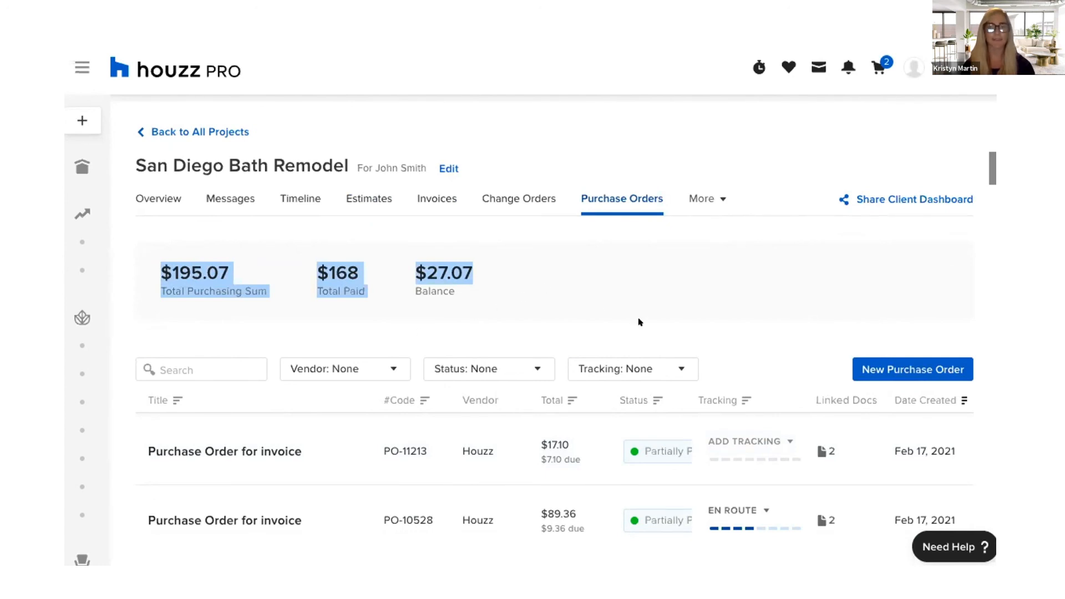
# Review the project's invoices and their total, paid and balance amounts
pyautogui.click(424, 193)
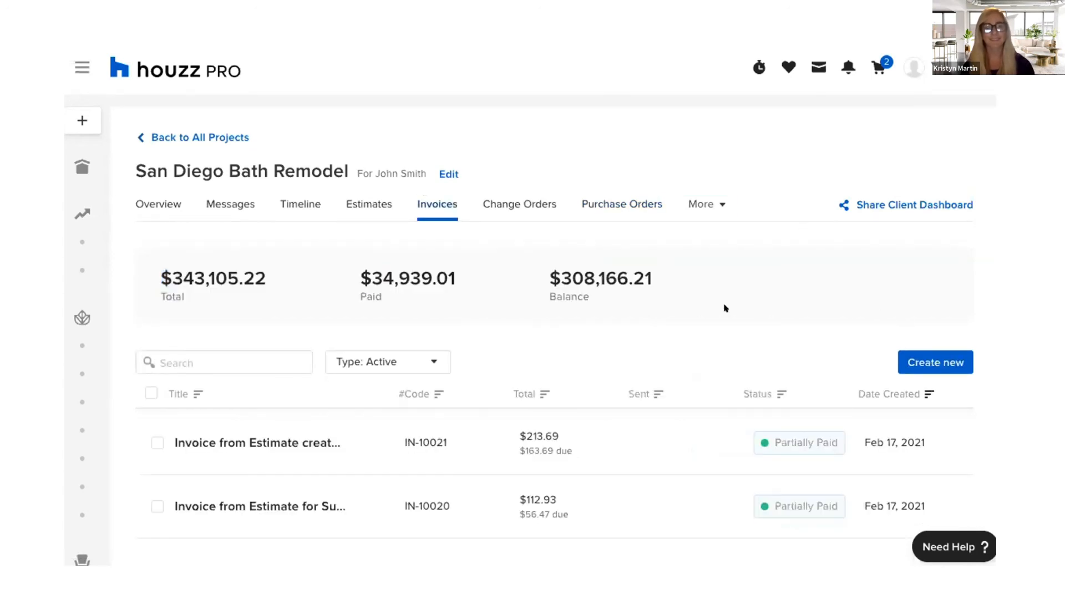
pyautogui.scroll(-1, 770, 259)
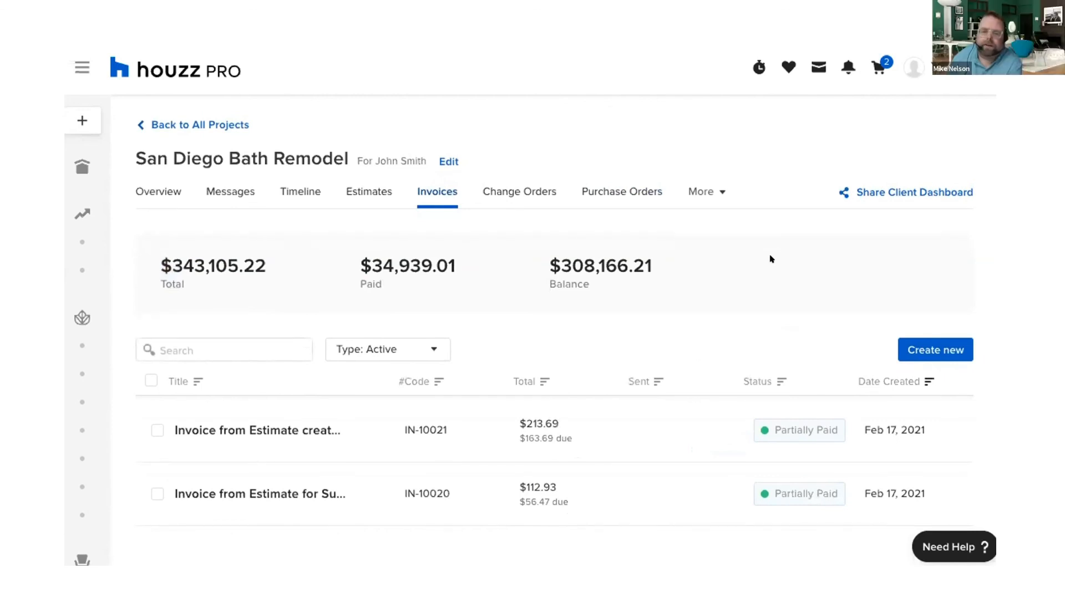
pyautogui.moveTo(686, 273); pyautogui.dragTo(484, 262)
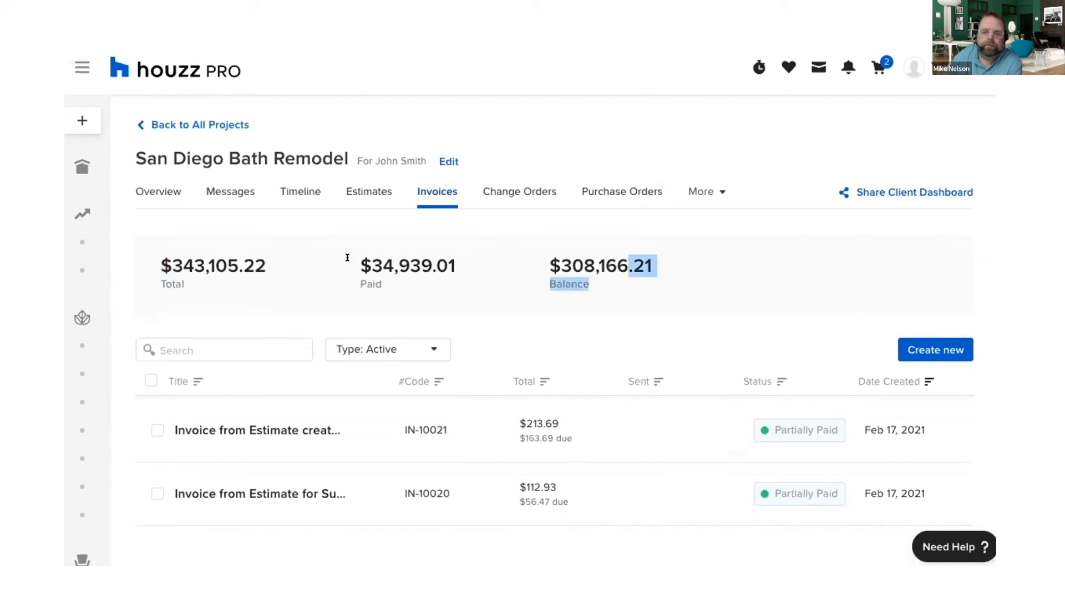
# Open the Payments section of the Houzz Pro account settings and read the online payments setup benefits
pyautogui.moveTo(914, 67)
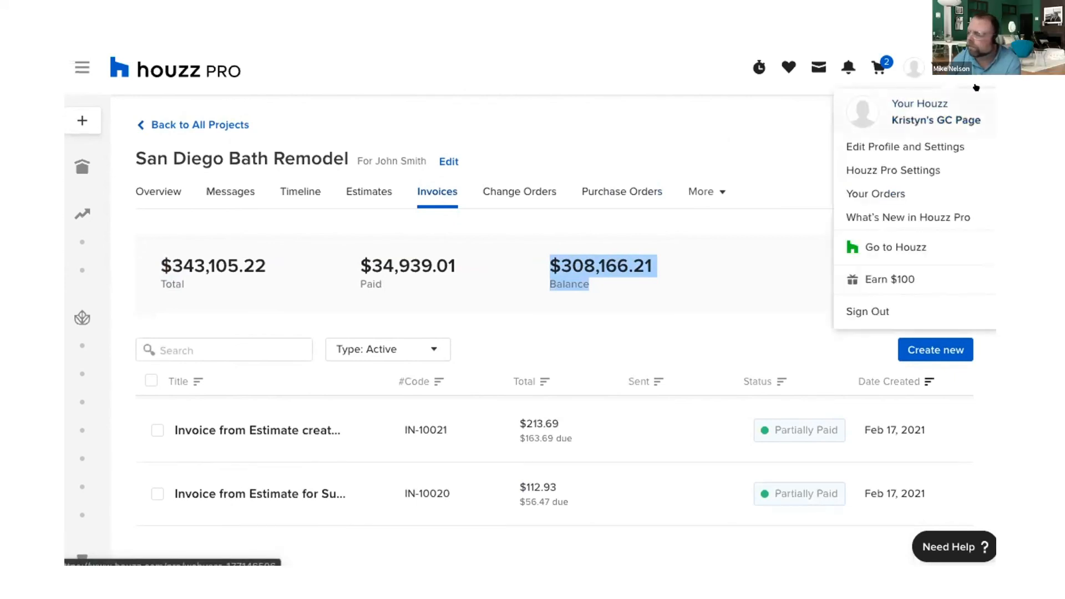
pyautogui.click(905, 170)
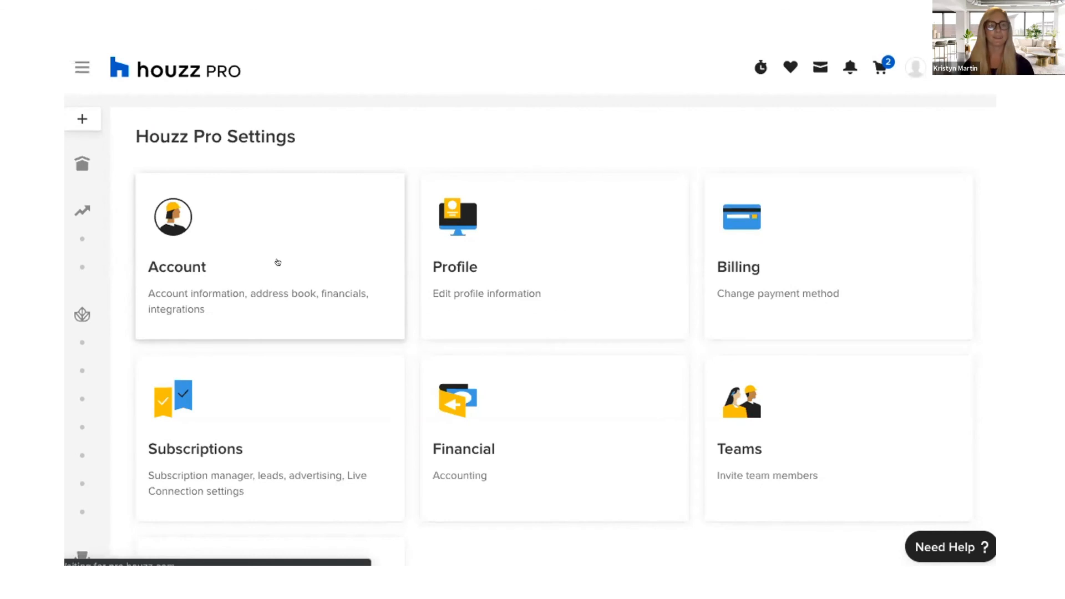
pyautogui.click(277, 262)
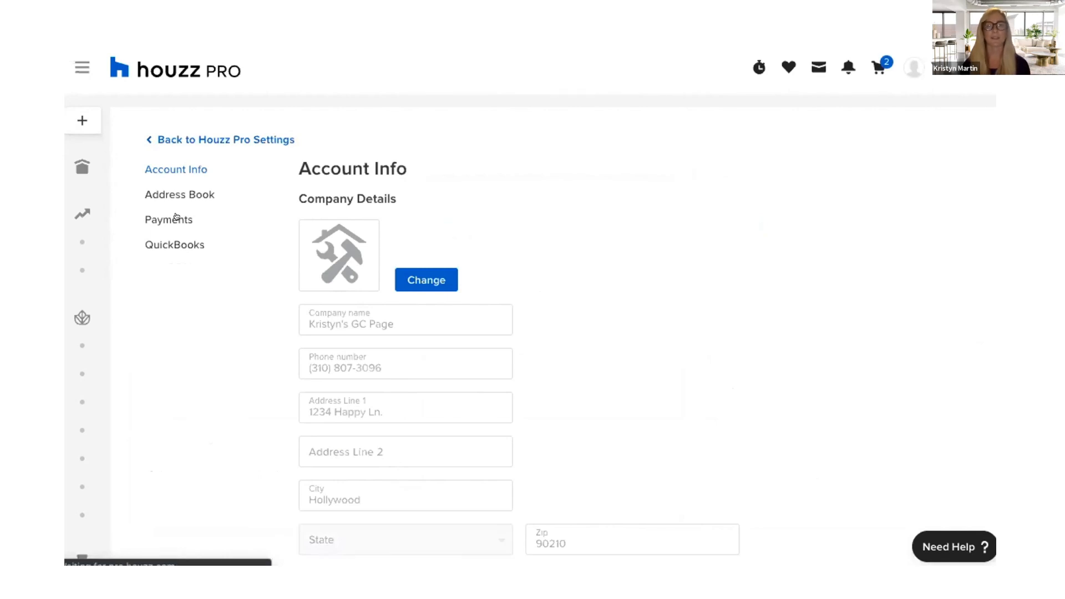
pyautogui.click(175, 218)
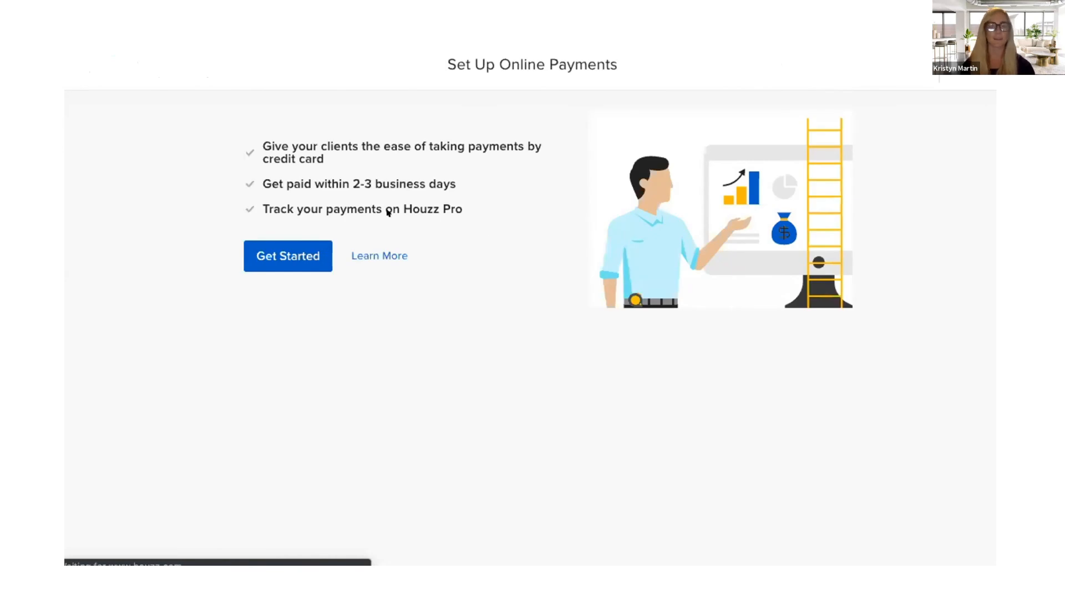
pyautogui.moveTo(458, 183); pyautogui.dragTo(257, 184)
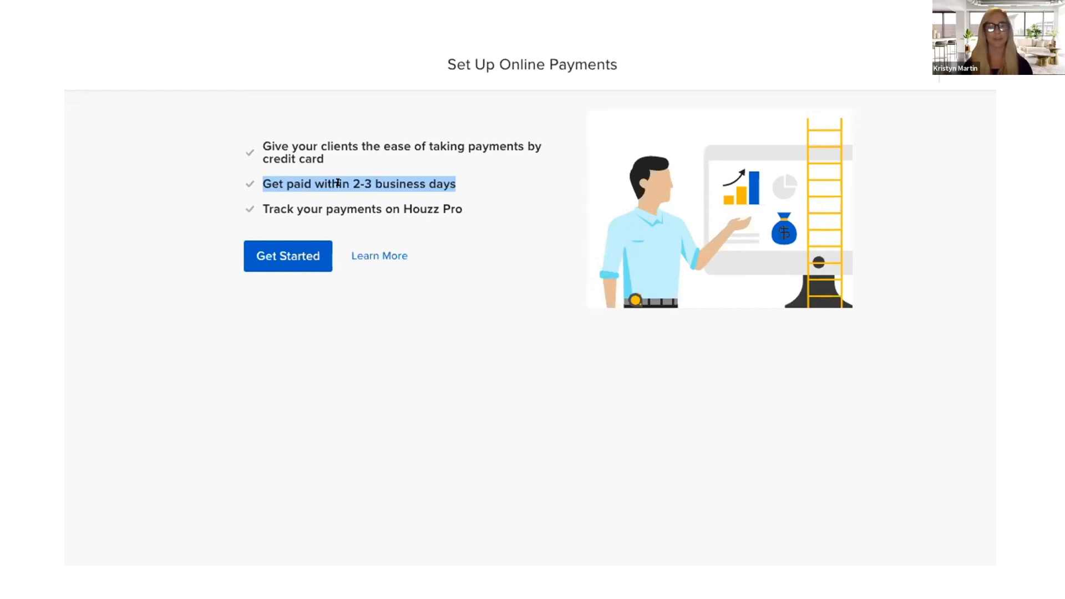
pyautogui.click(349, 321)
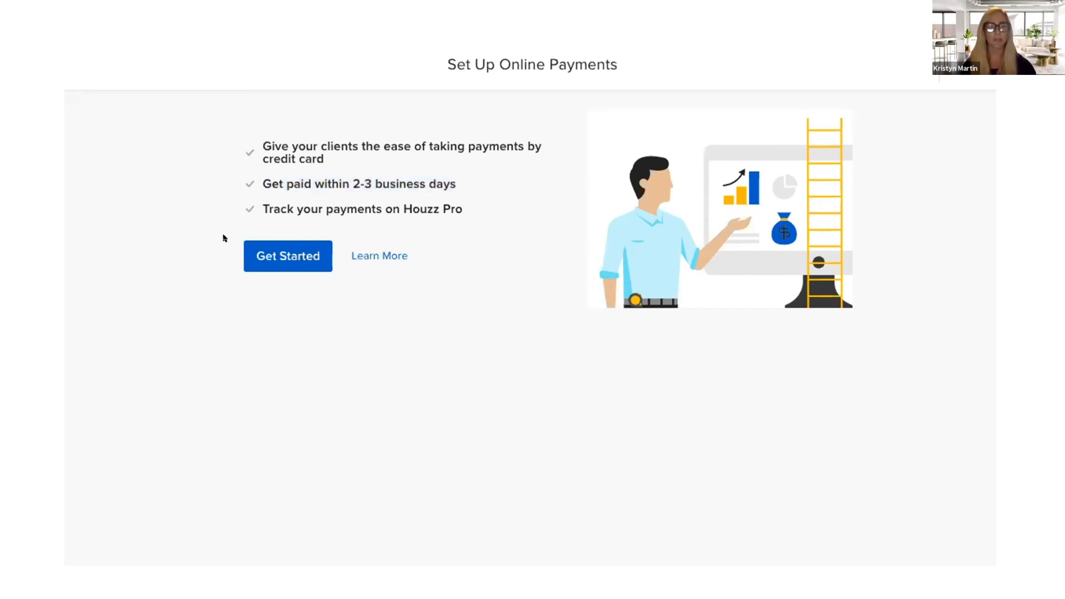